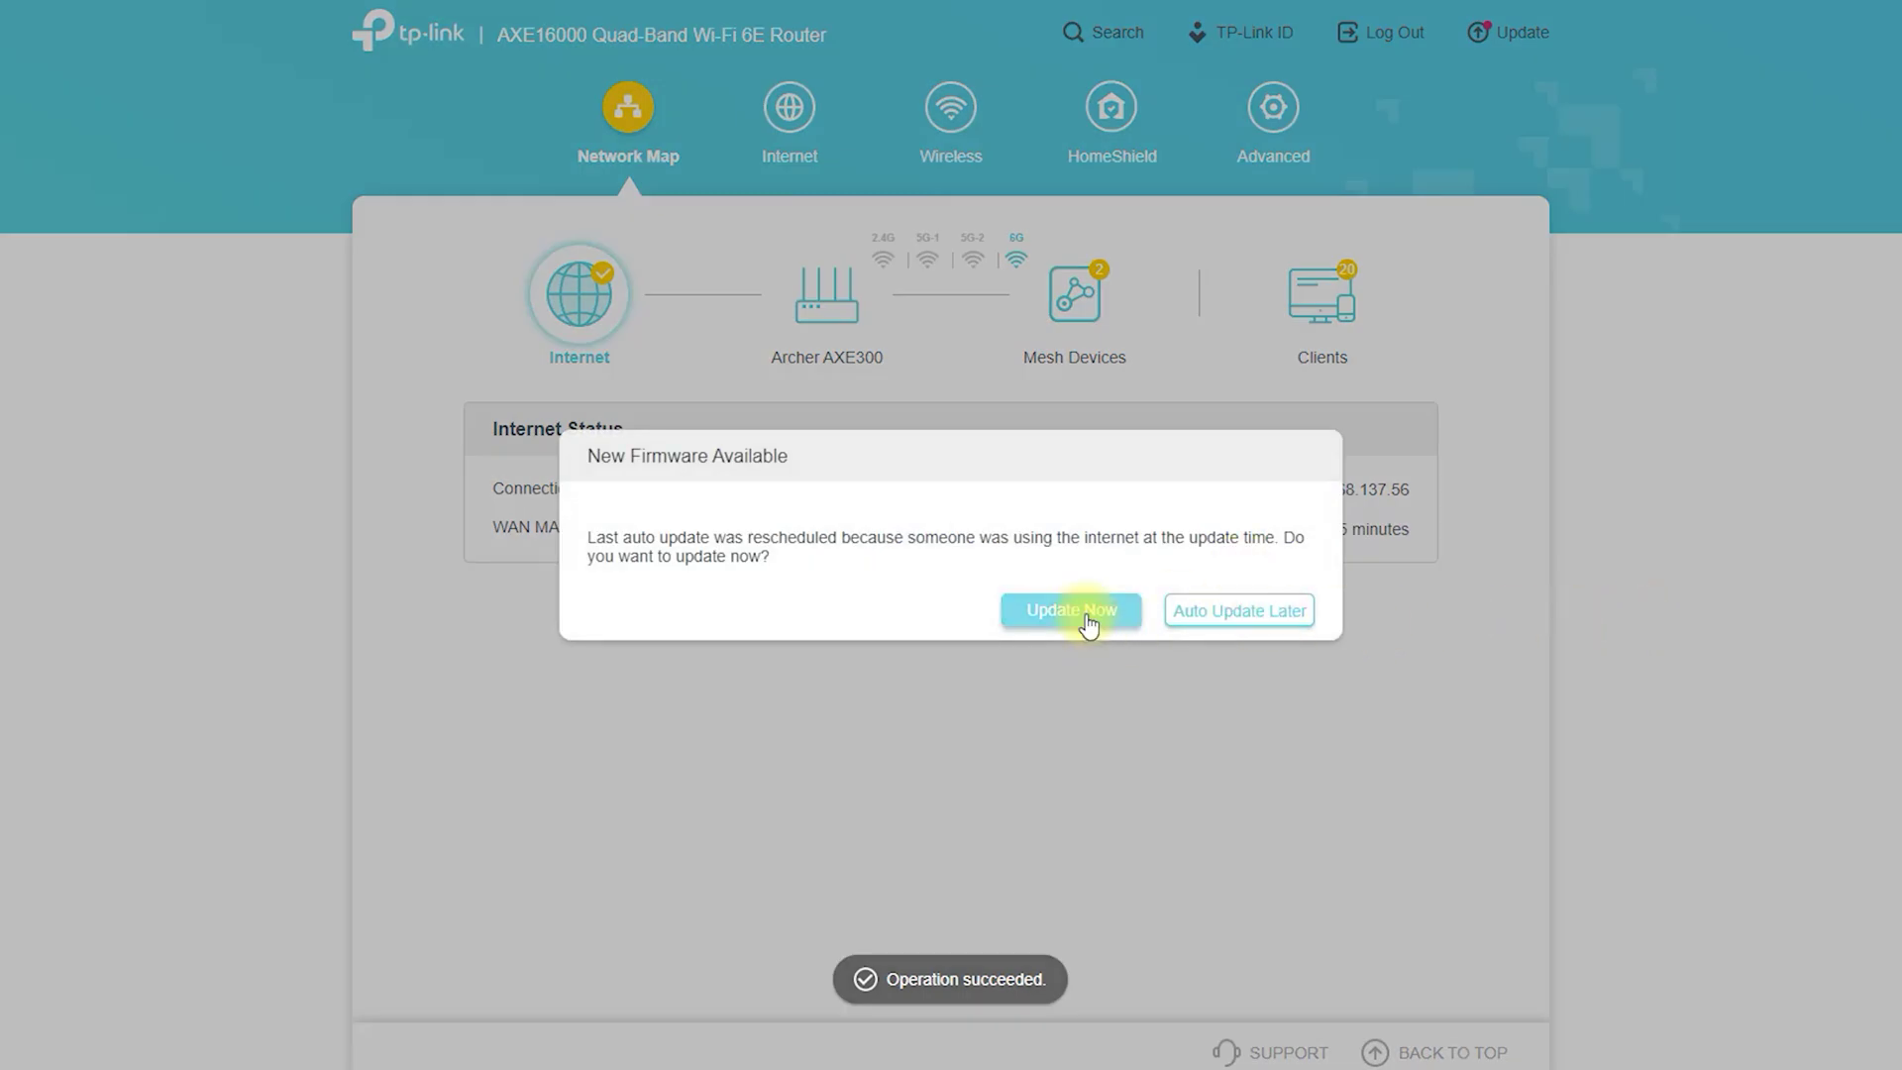
- Postpone the available firmware update by choosing to auto-update later
{"action": "left_click", "coordinate": [1233, 612]}
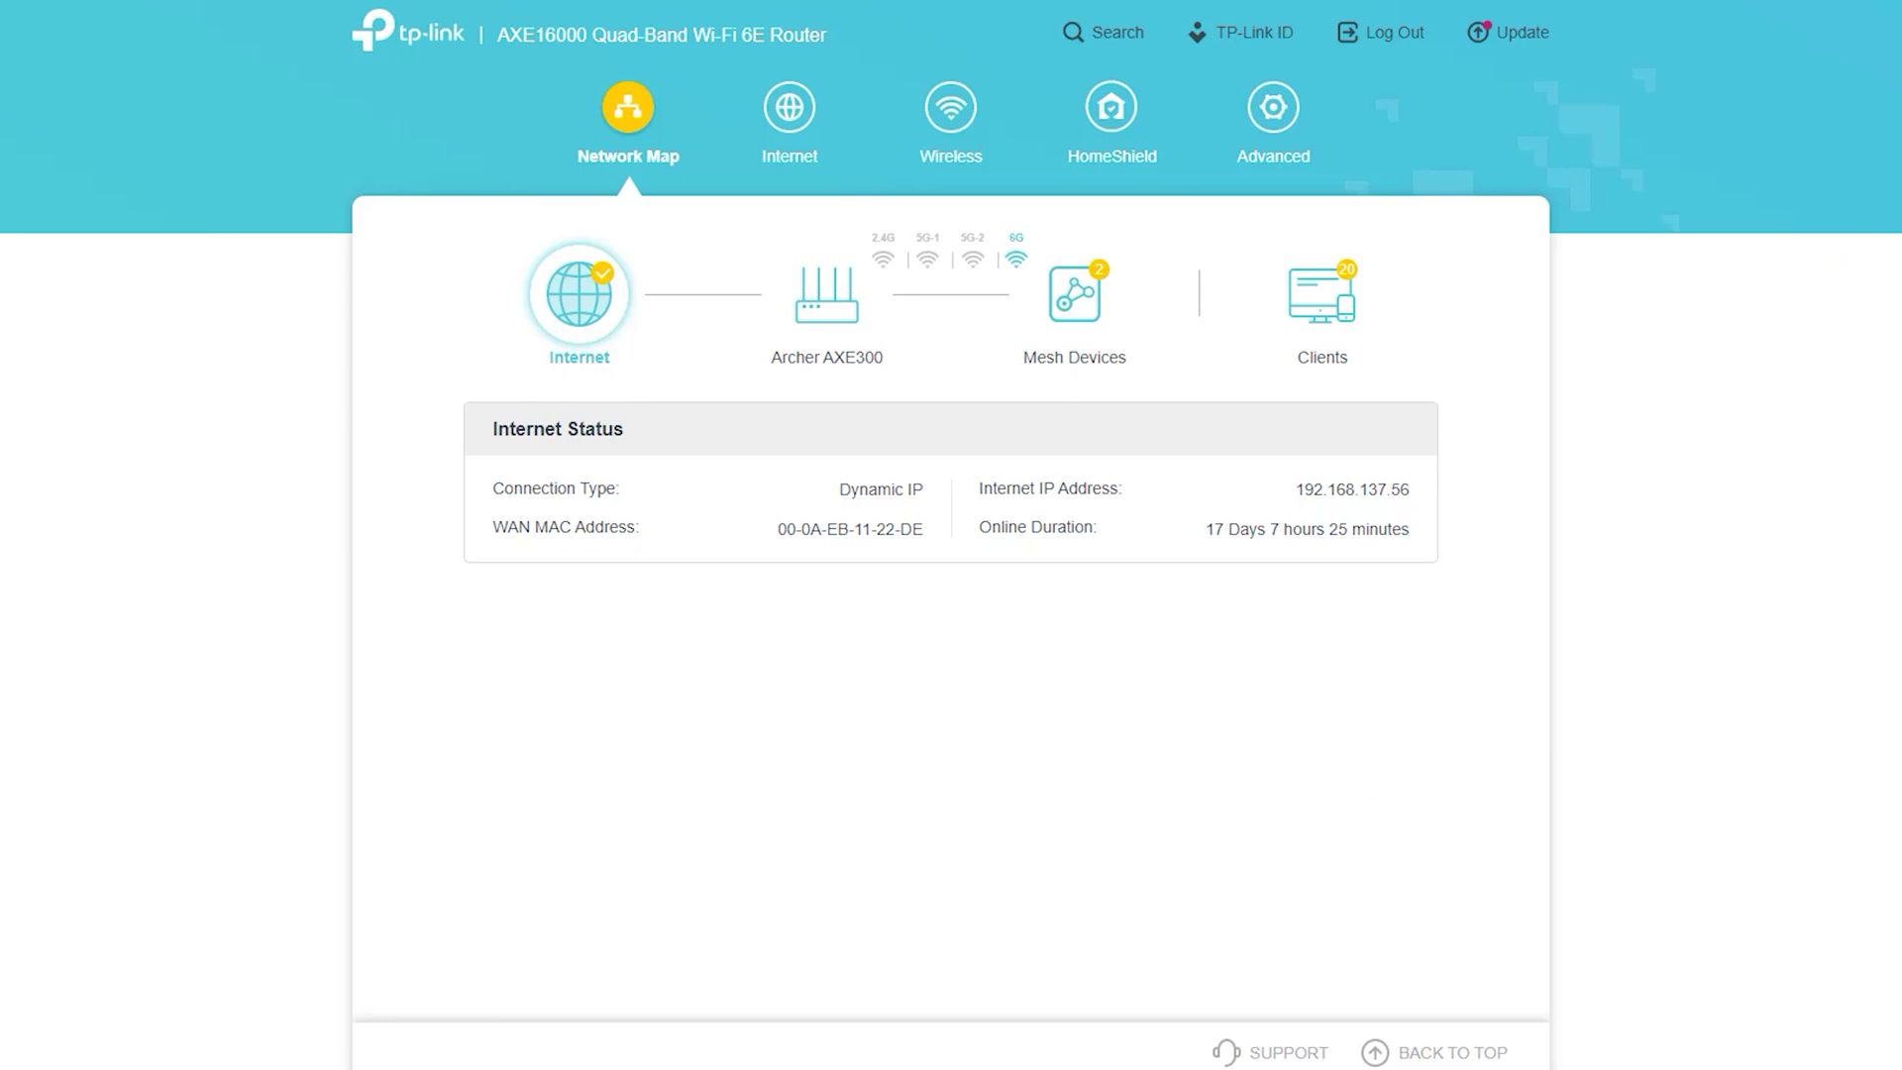
- Open the TP-Link ID cloud login form, try logging in with empty fields, and dismiss the form
{"action": "left_click", "coordinate": [1240, 32]}
{"action": "left_click", "coordinate": [752, 365]}
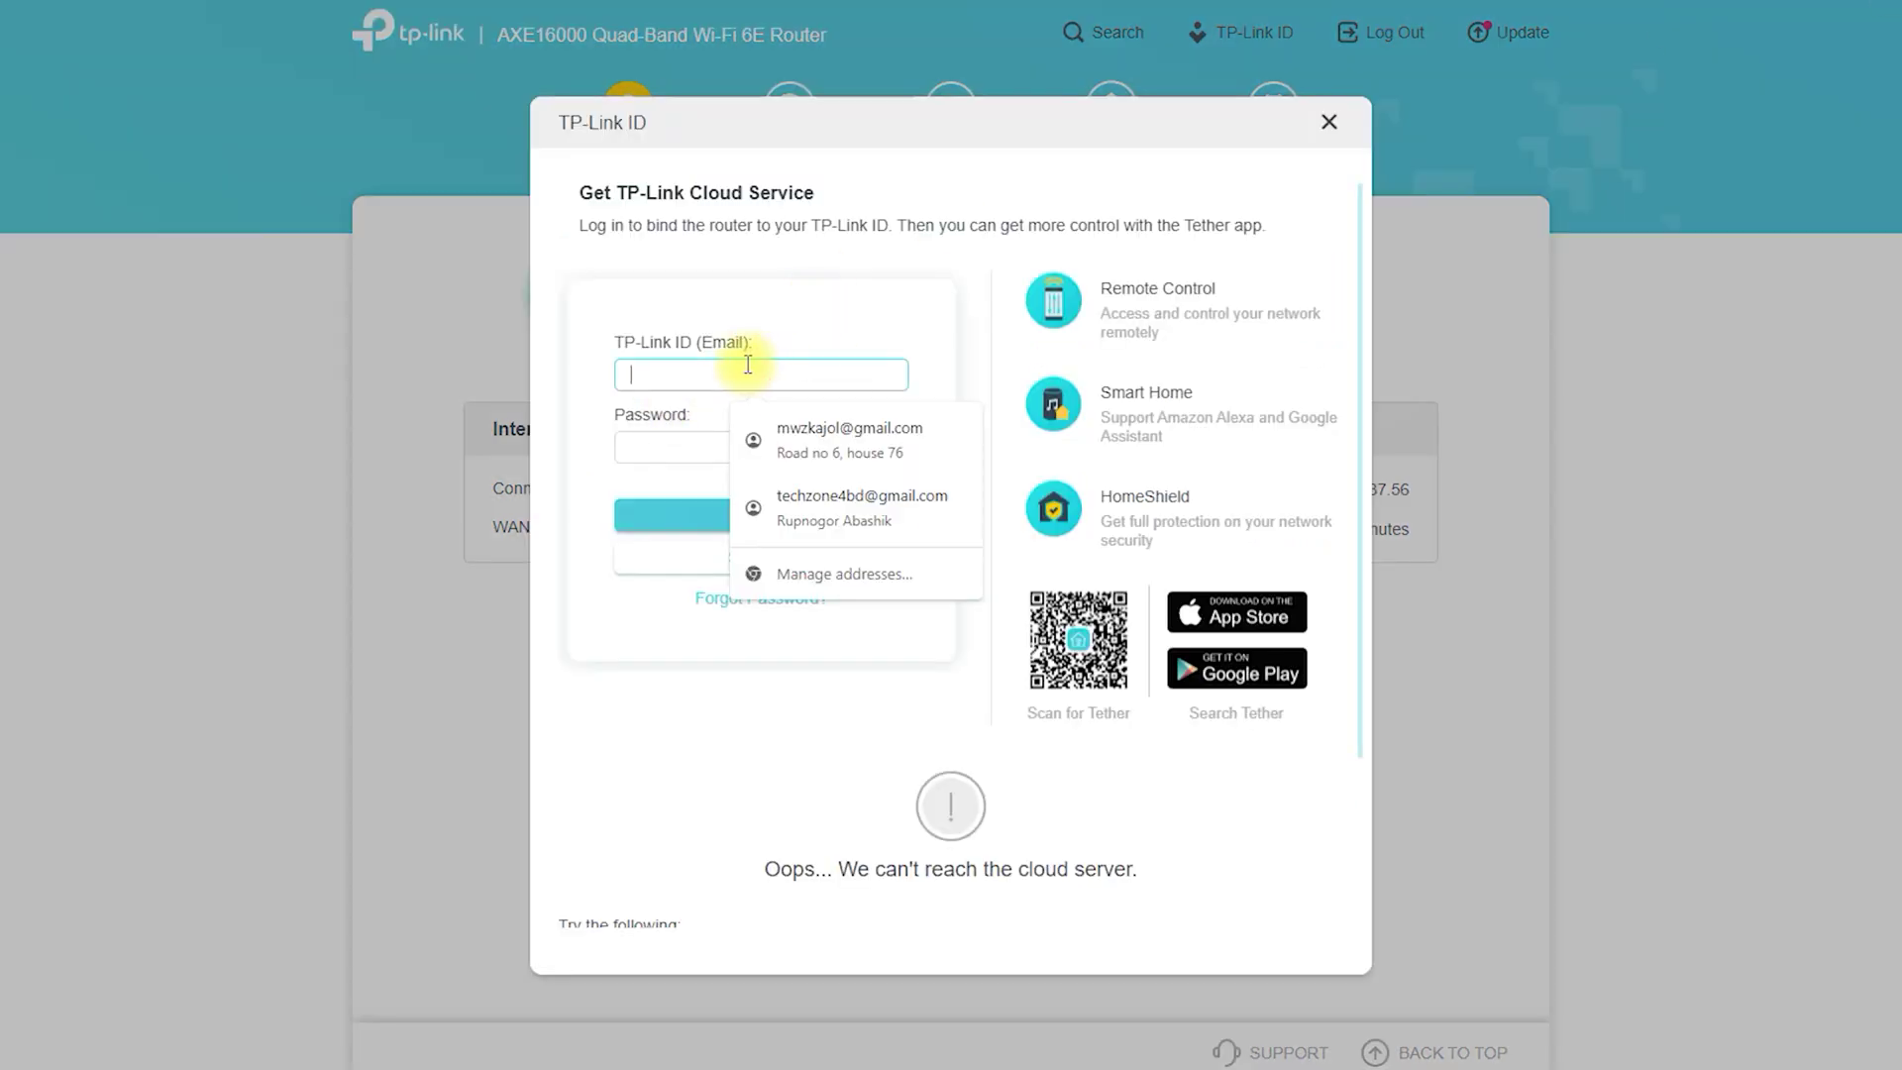
{"action": "left_click", "coordinate": [643, 447]}
{"action": "left_click", "coordinate": [761, 566]}
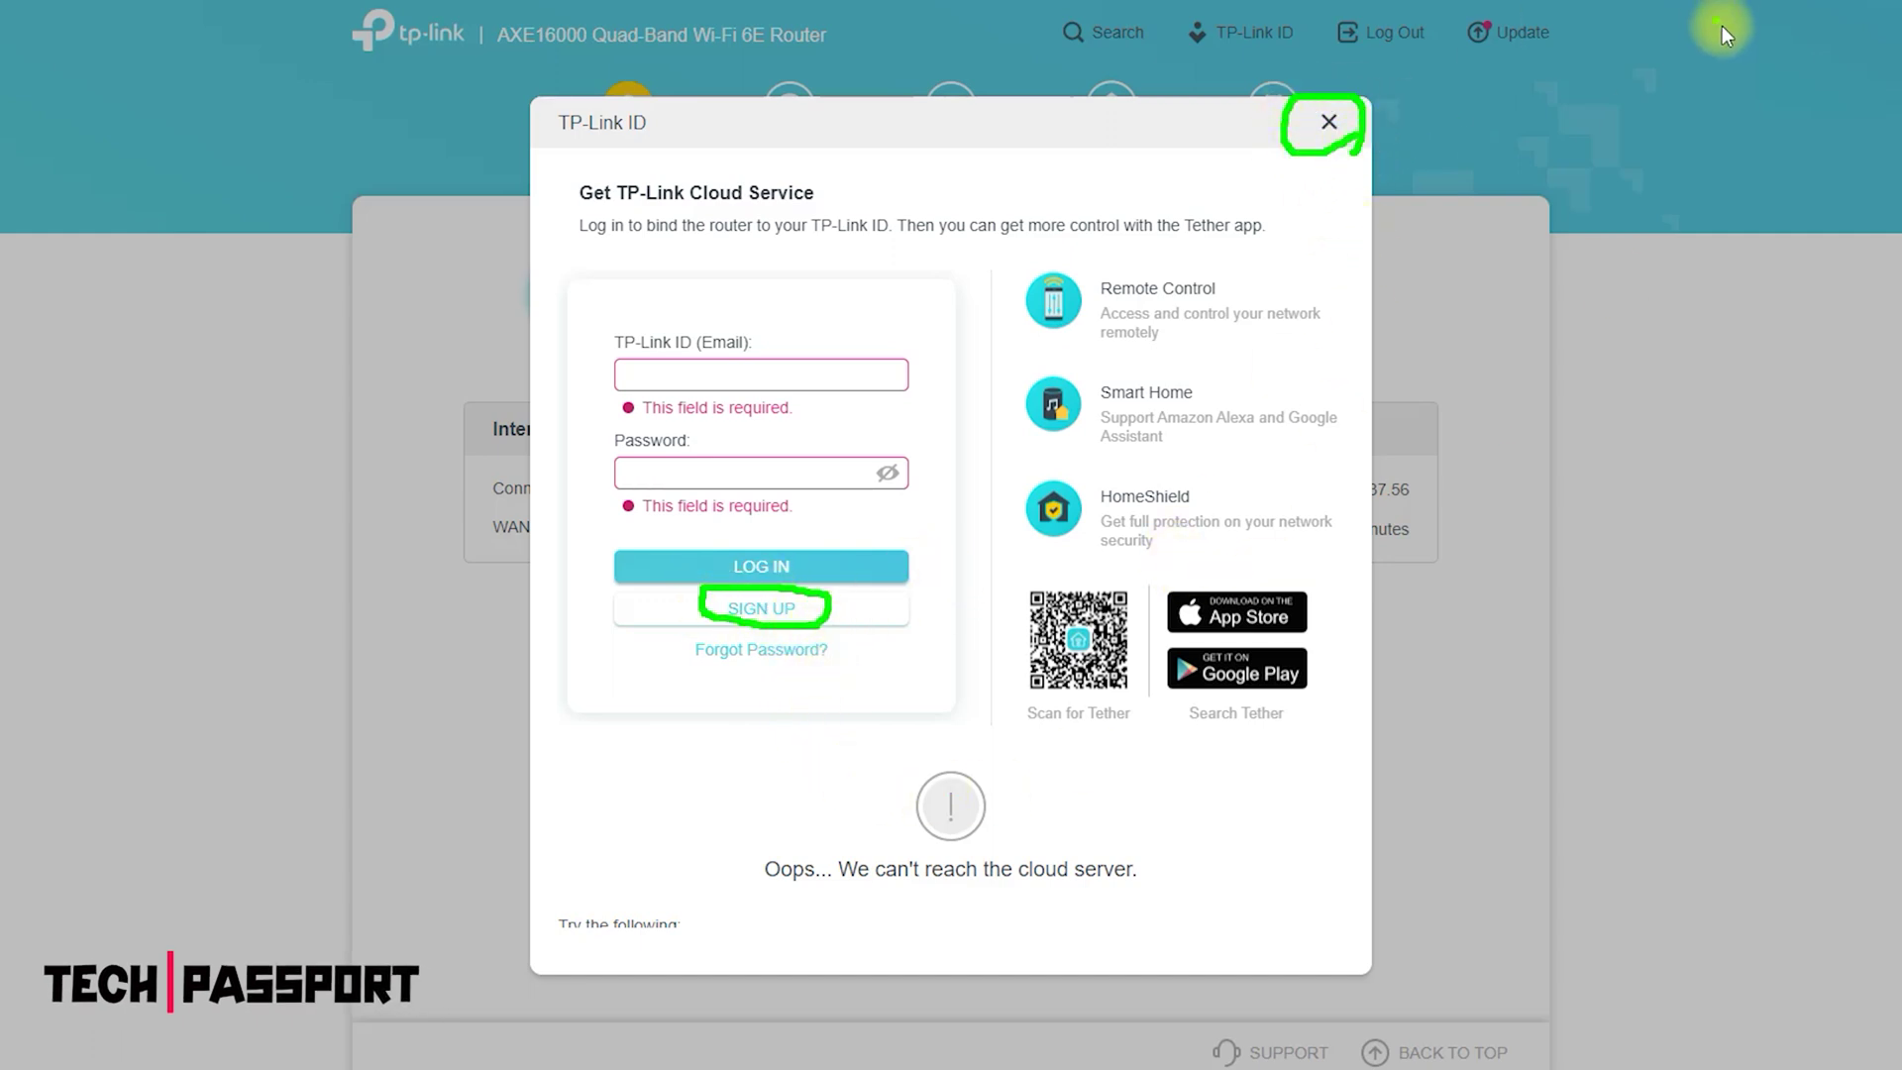
{"action": "left_click", "coordinate": [1329, 121]}
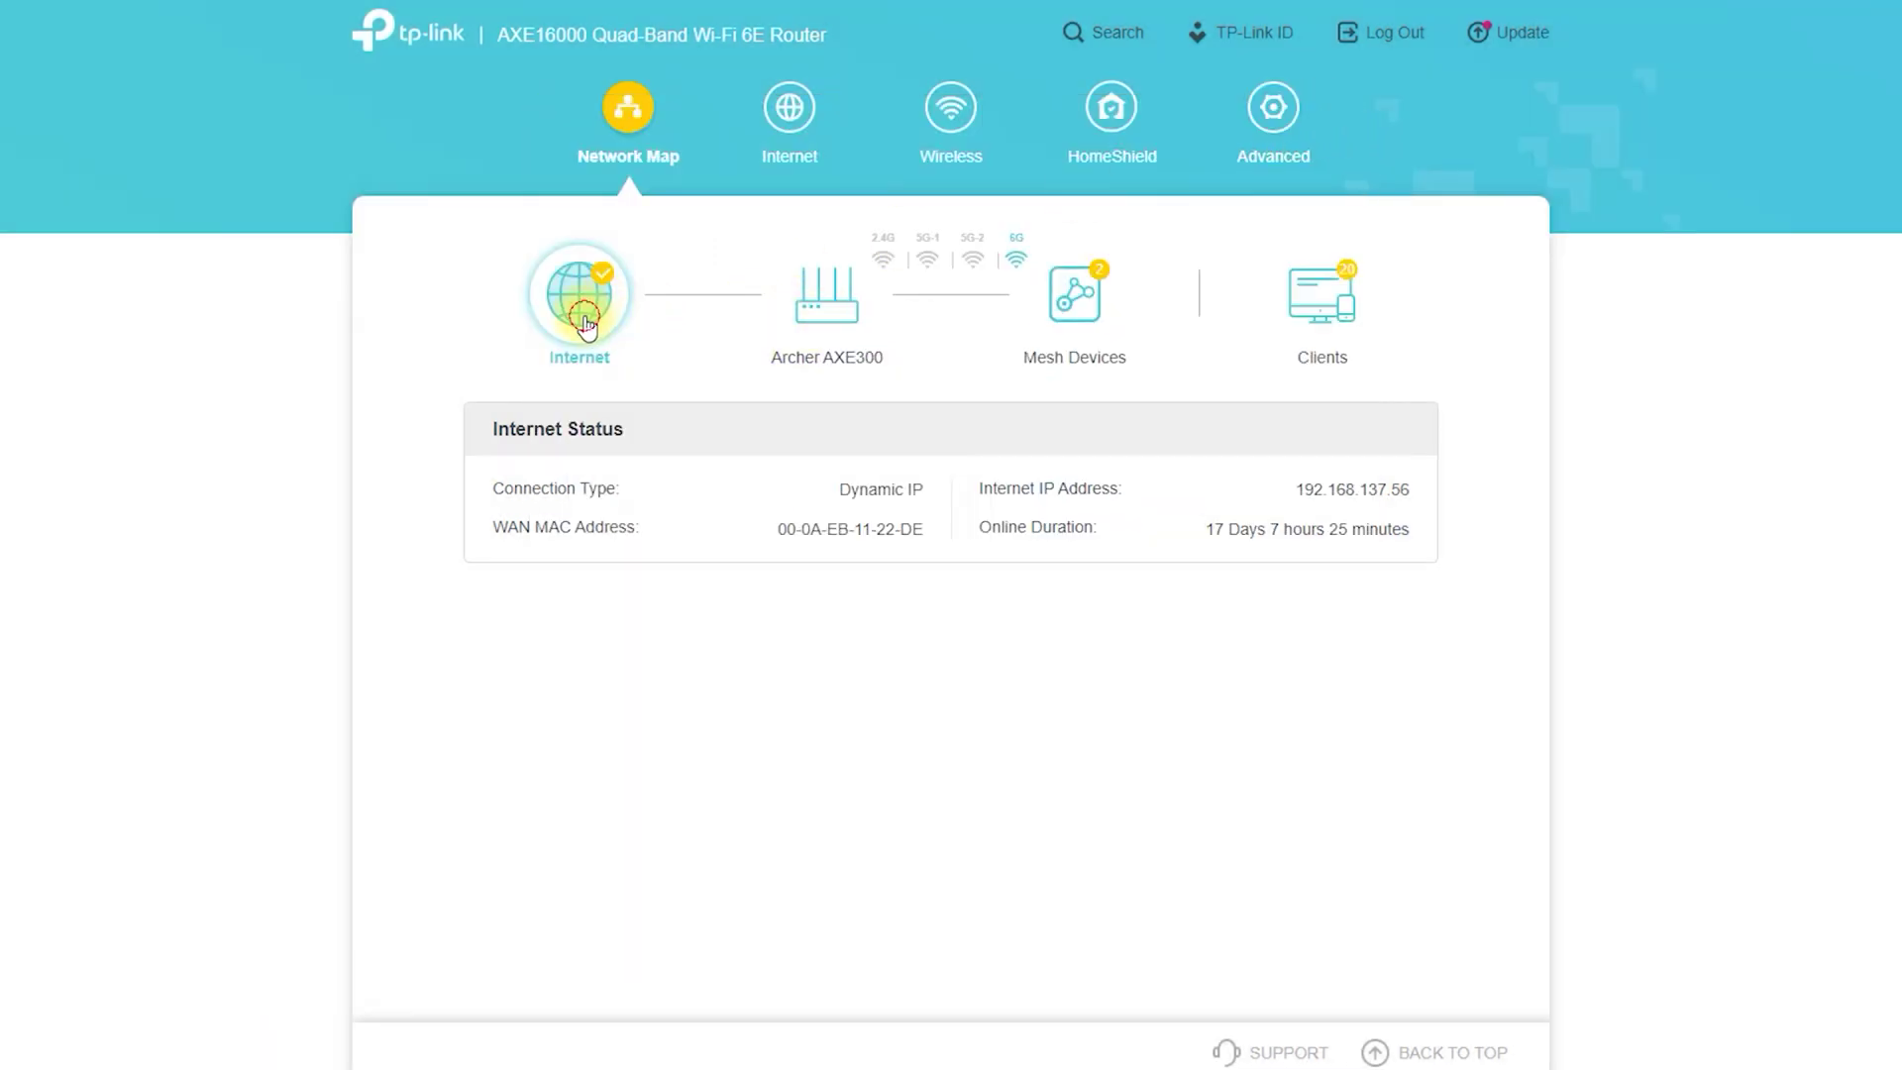
- Examine the Archer AXE300's router information, wireless, guest network and performance details on the network map
{"action": "left_click", "coordinate": [819, 300]}
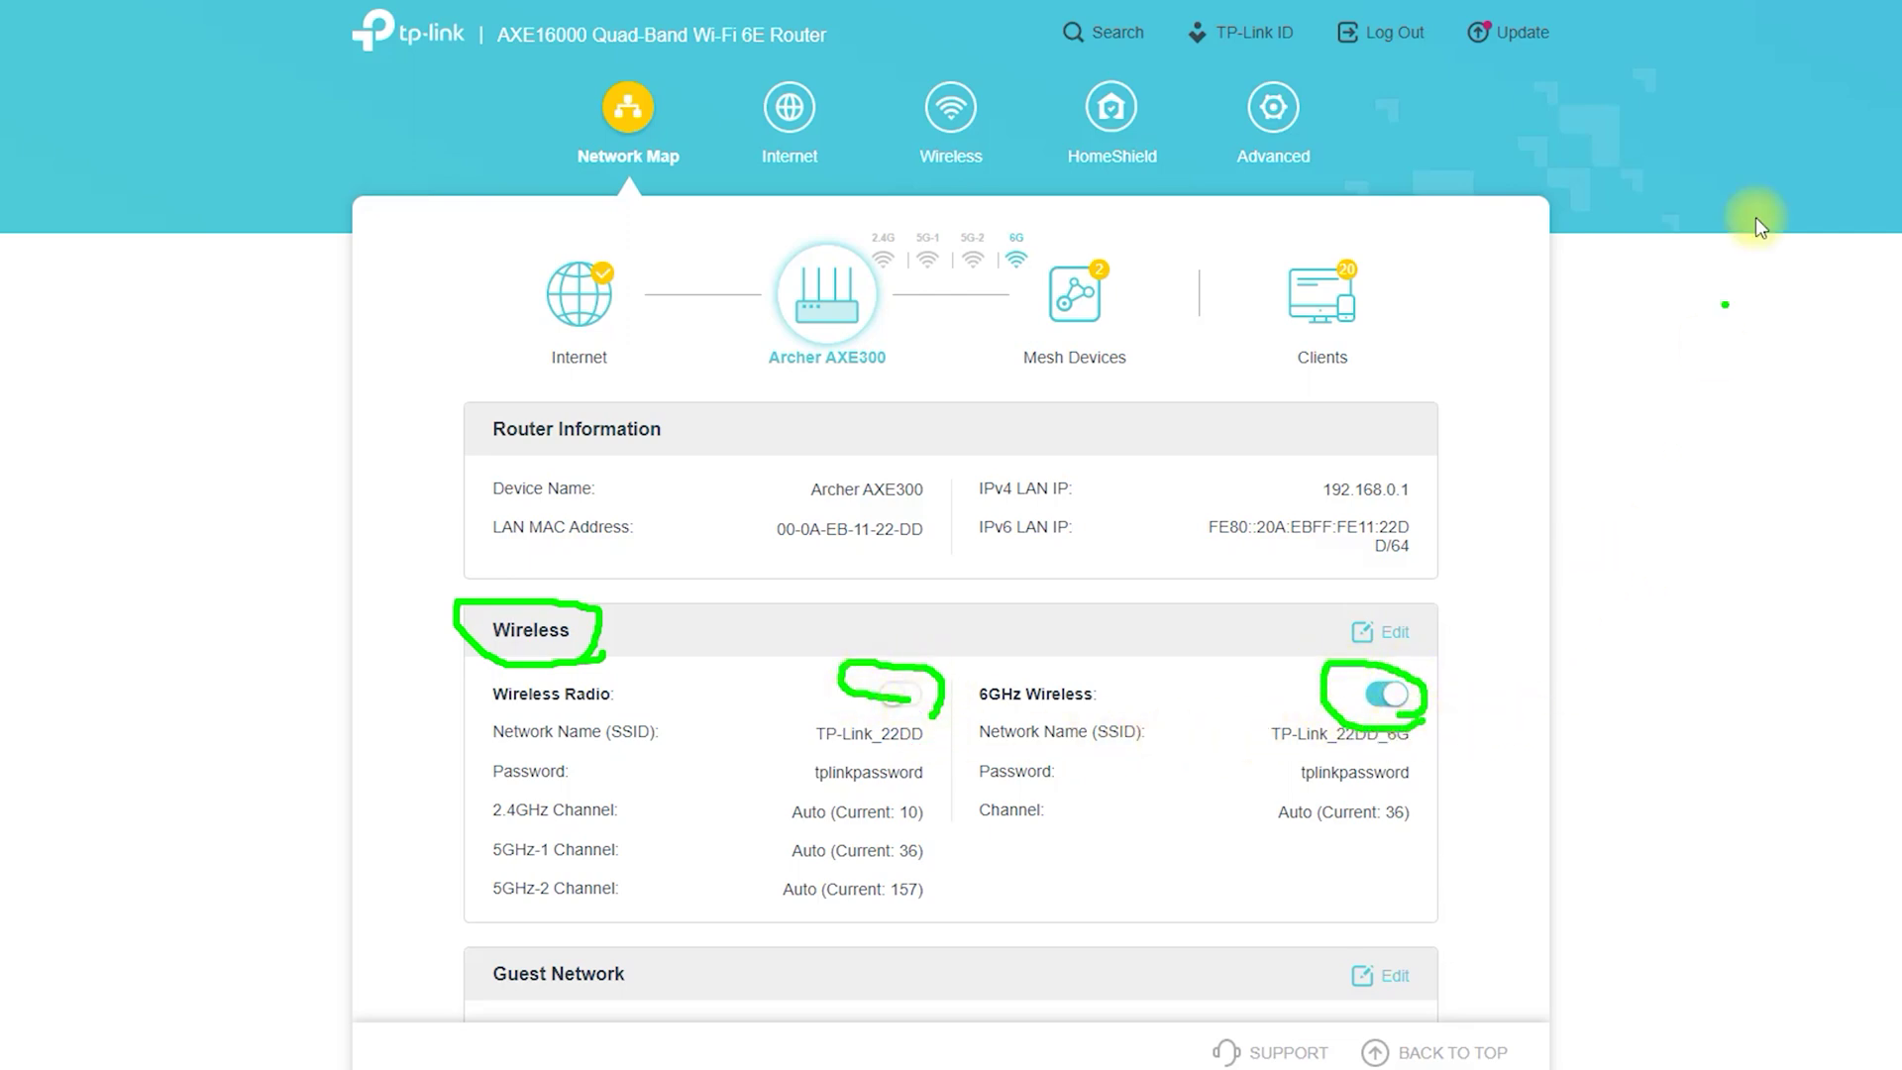
{"action": "scroll", "coordinate": [1189, 544], "scroll_direction": "down", "scroll_amount": 10}
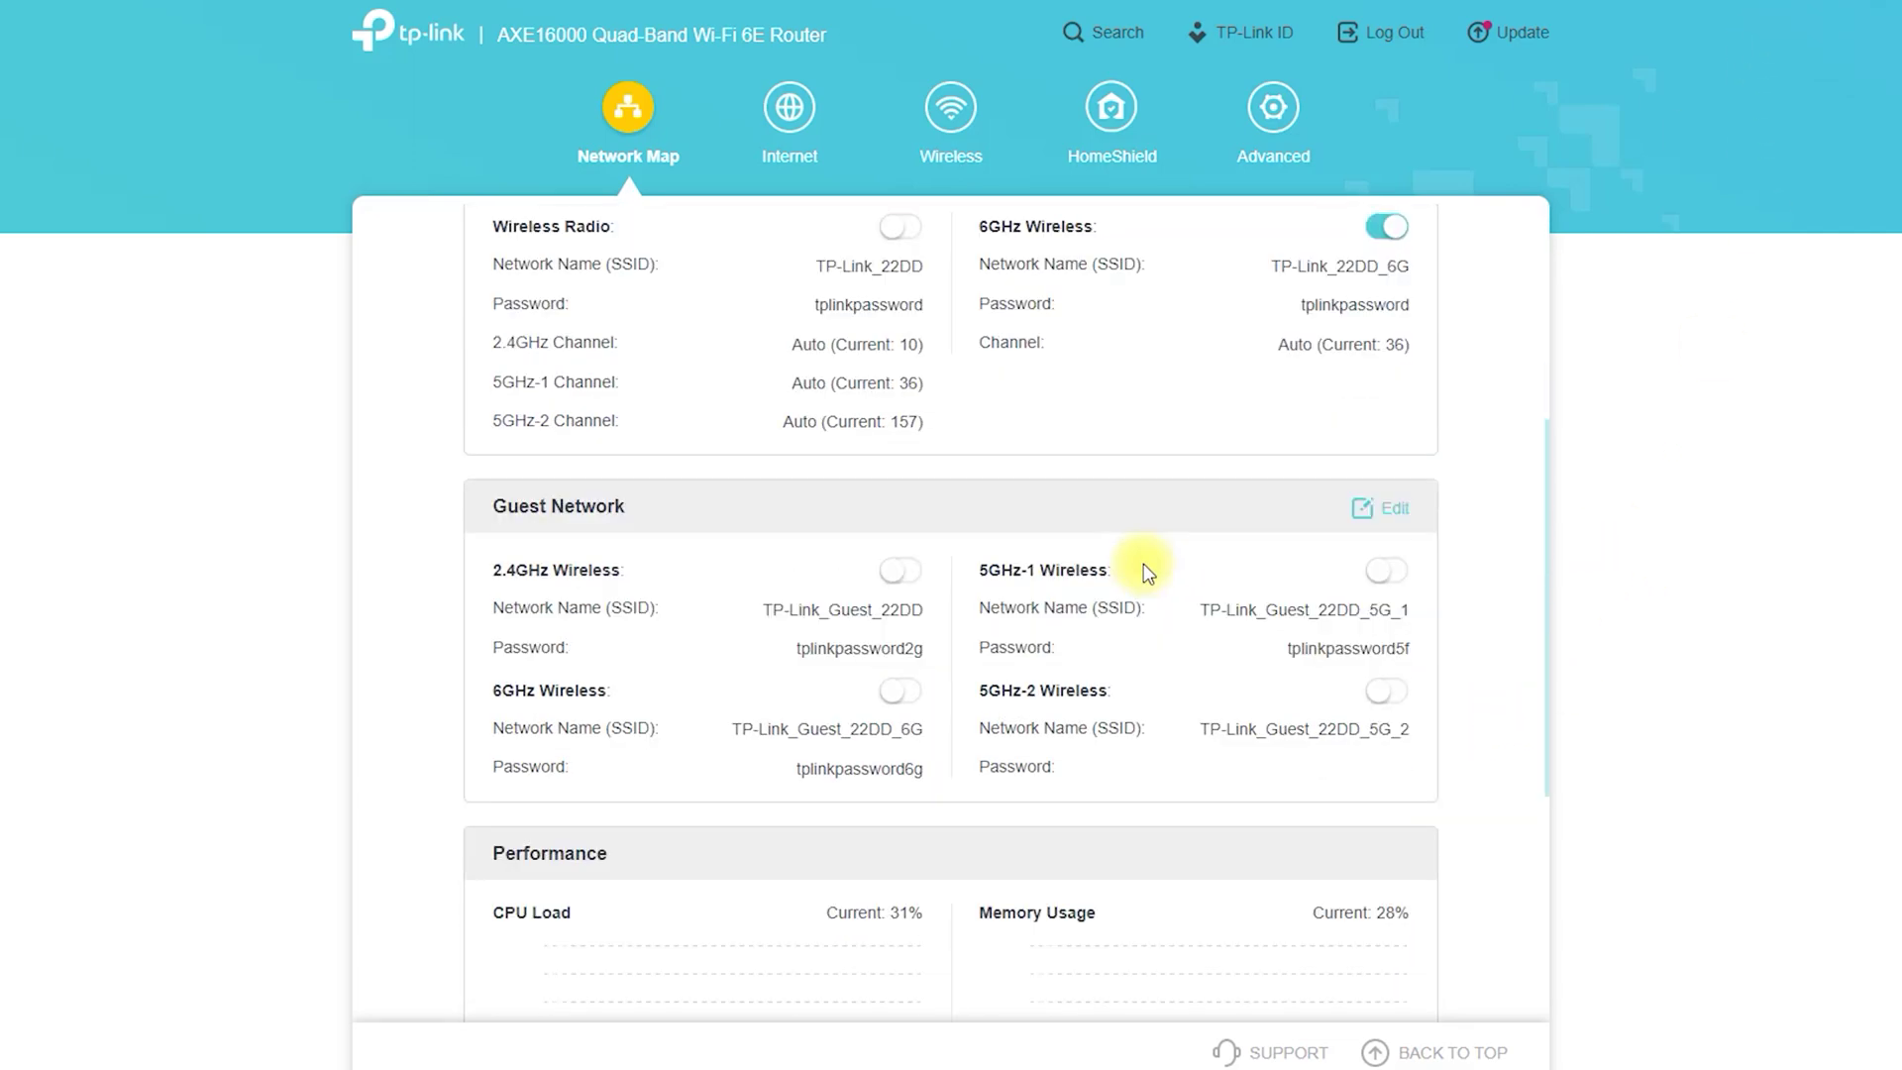
{"action": "scroll", "coordinate": [1138, 566], "scroll_direction": "up", "scroll_amount": 2}
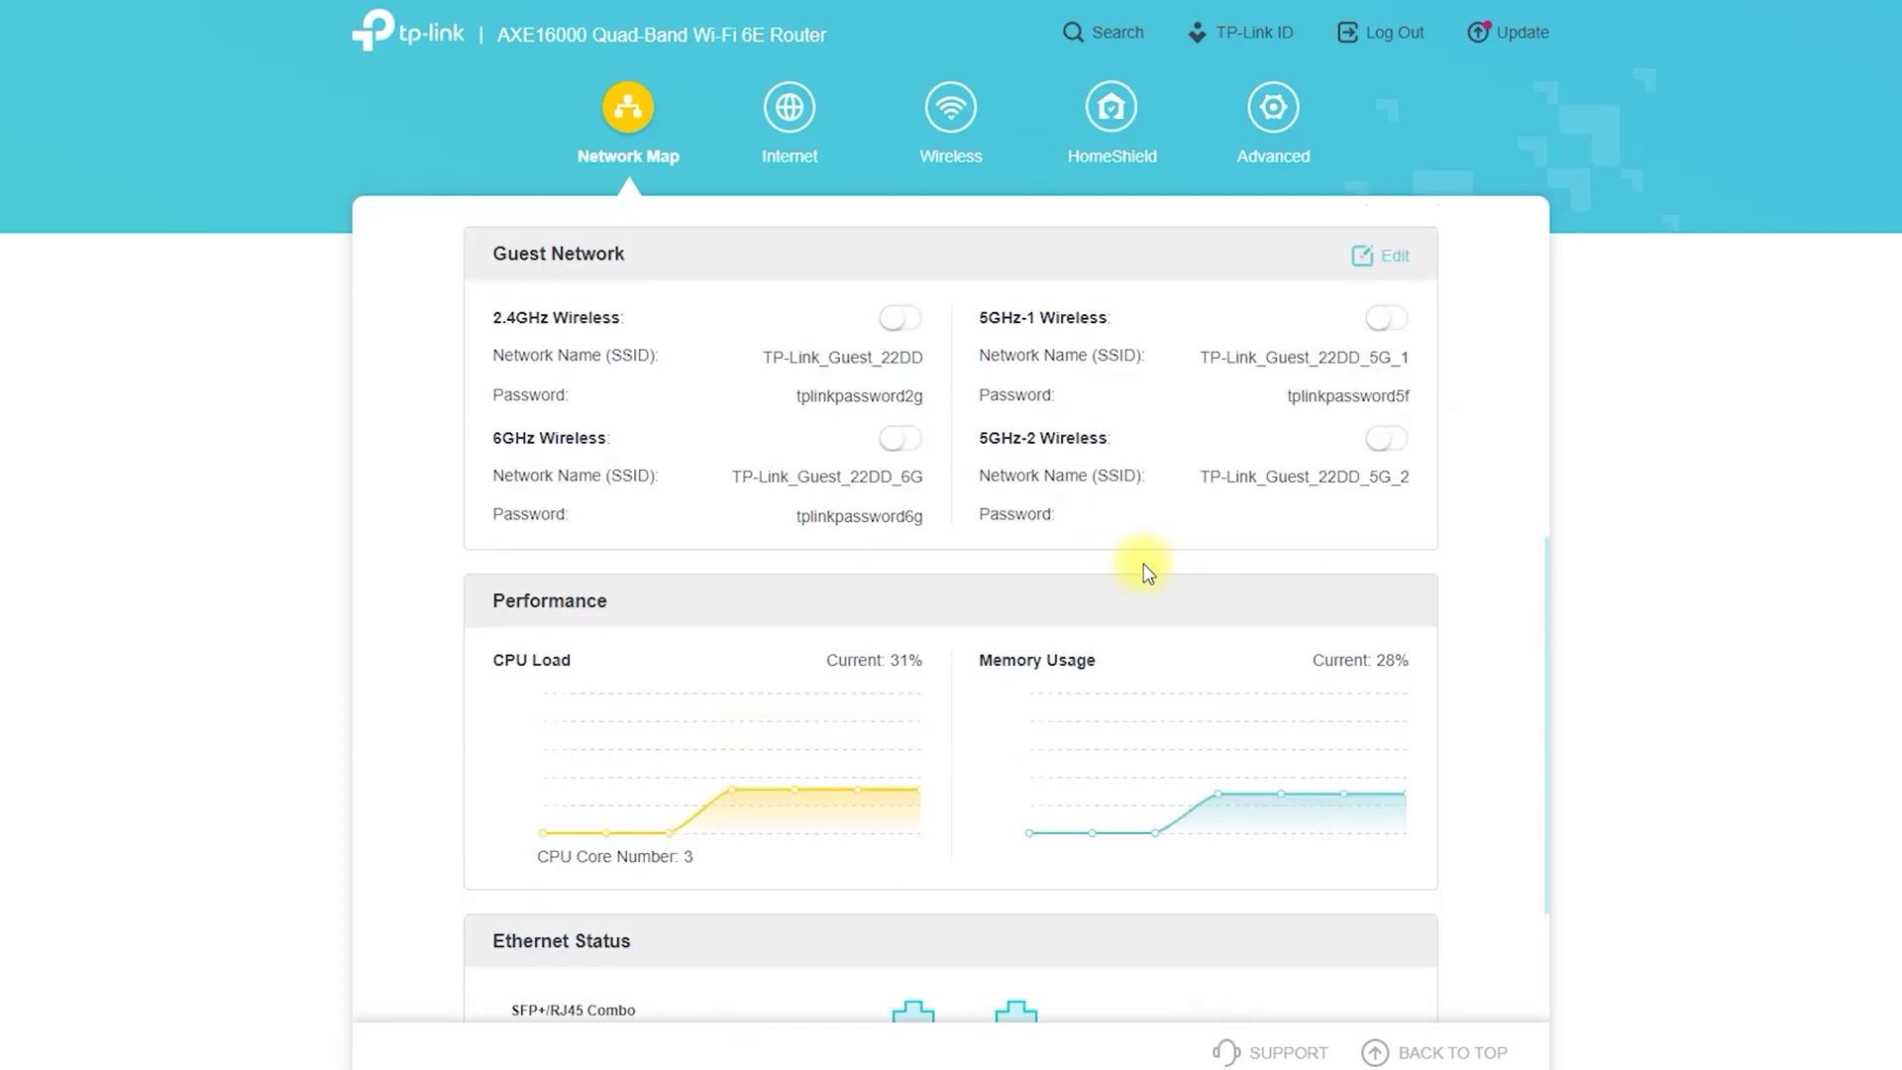
{"action": "left_click_drag", "start_coordinate": [626, 275], "coordinate": [631, 275]}
{"action": "left_click_drag", "start_coordinate": [492, 336], "coordinate": [650, 337]}
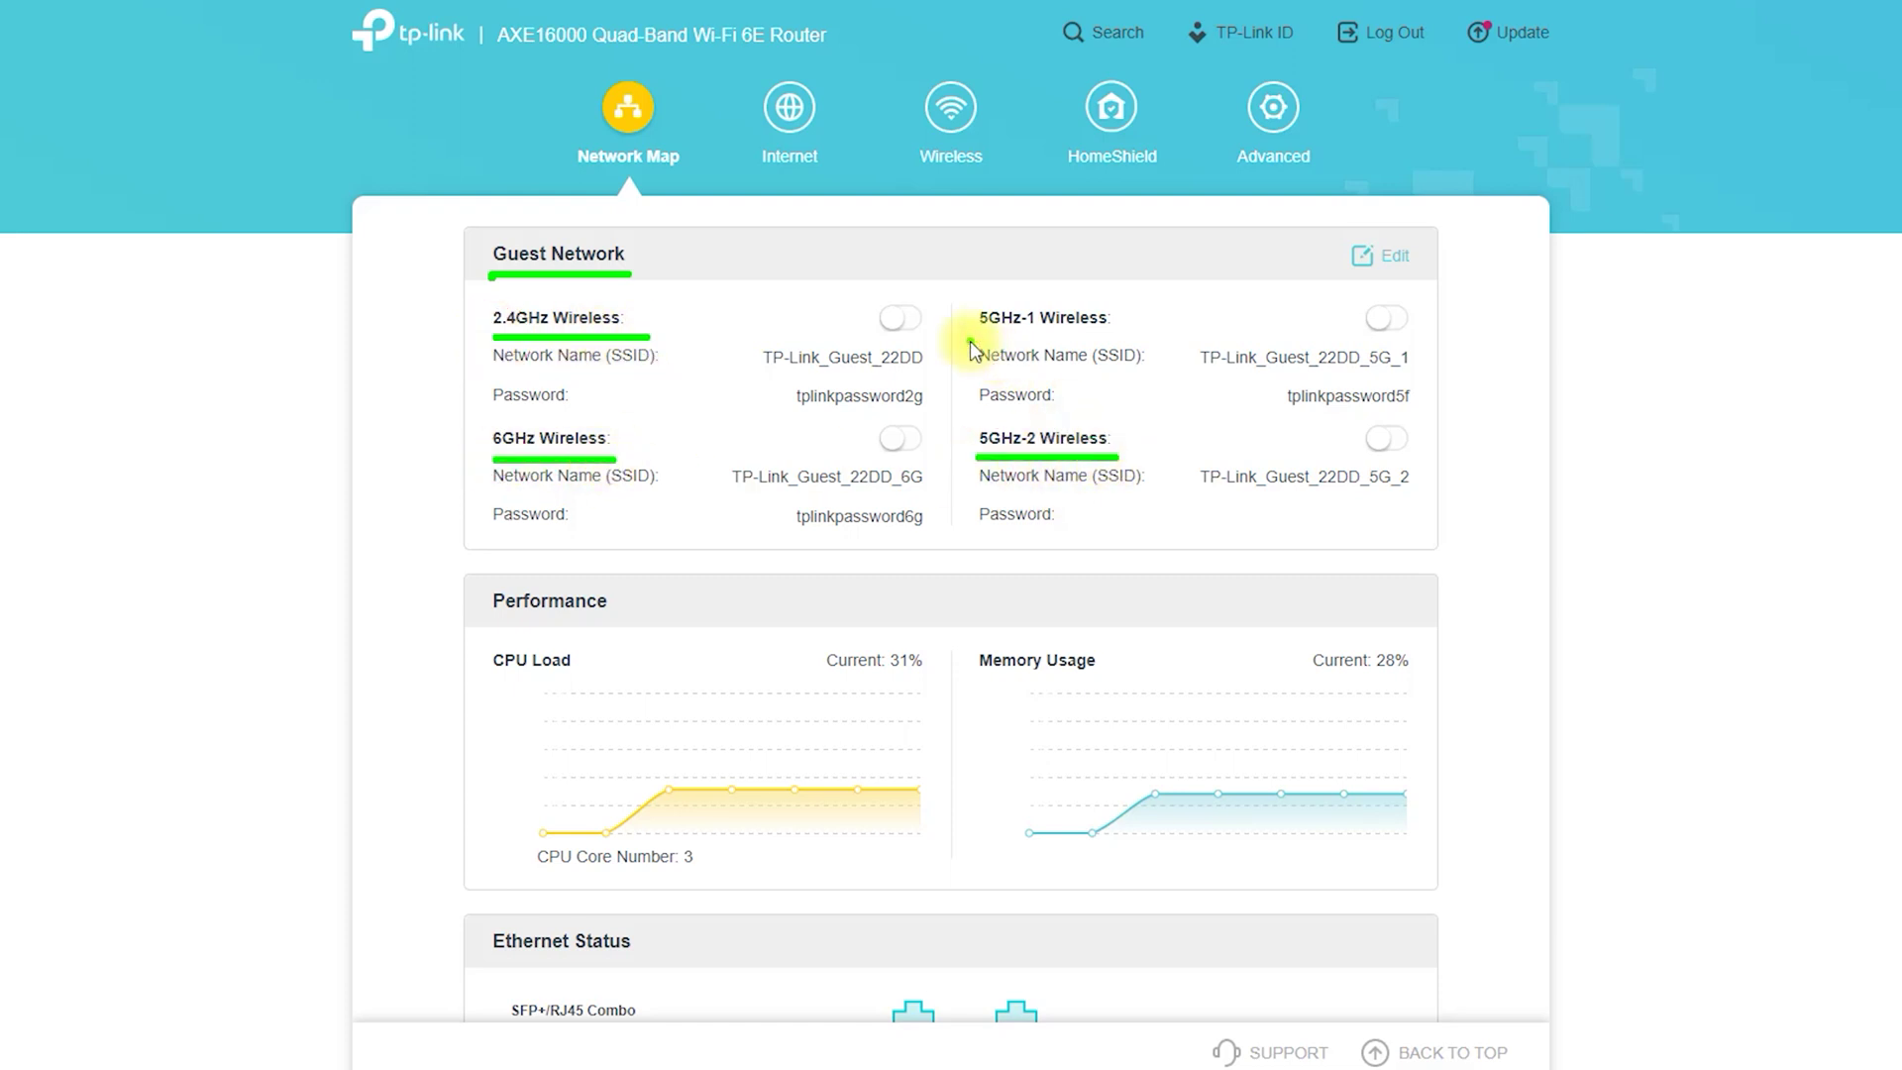
{"action": "left_click_drag", "start_coordinate": [980, 339], "coordinate": [1120, 342]}
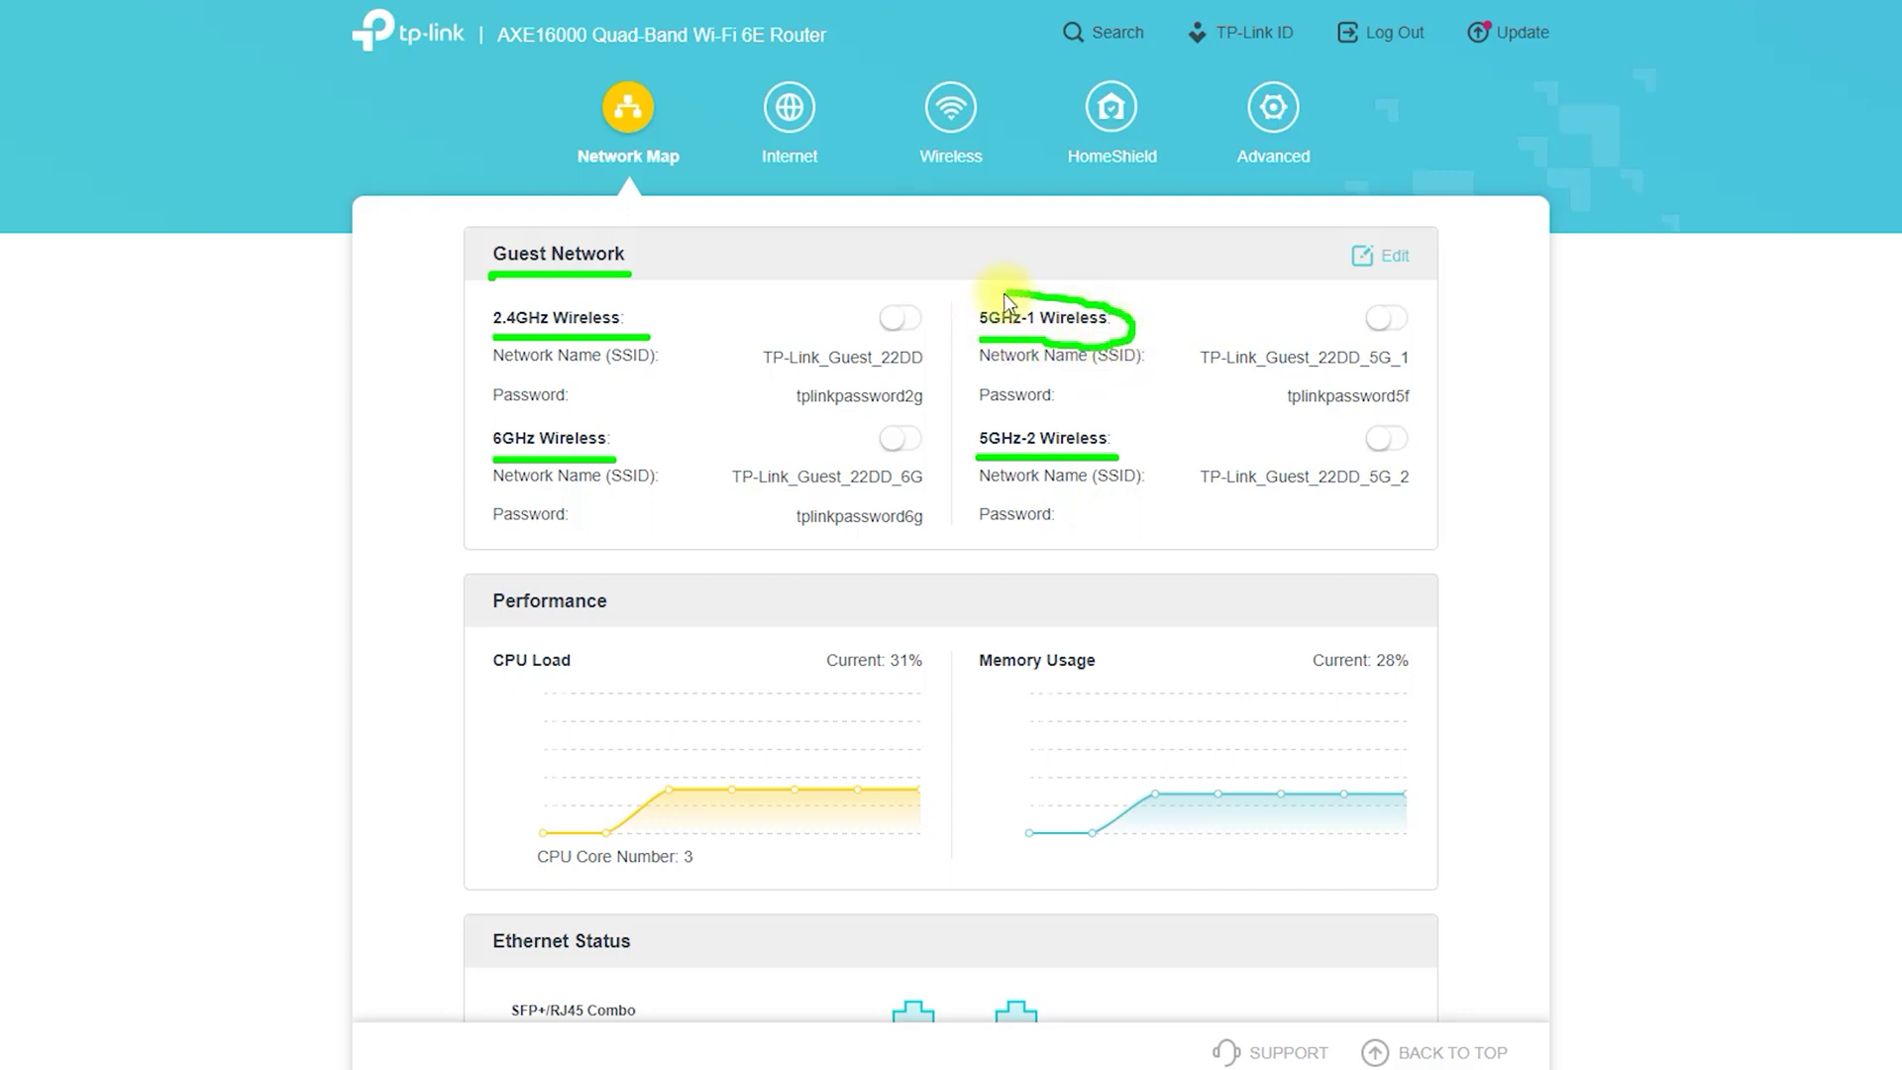
{"action": "mouse_move", "coordinate": [565, 628]}
{"action": "left_mouse_down"}
{"action": "mouse_move", "coordinate": [619, 614]}
{"action": "mouse_move", "coordinate": [462, 591]}
{"action": "left_mouse_up"}
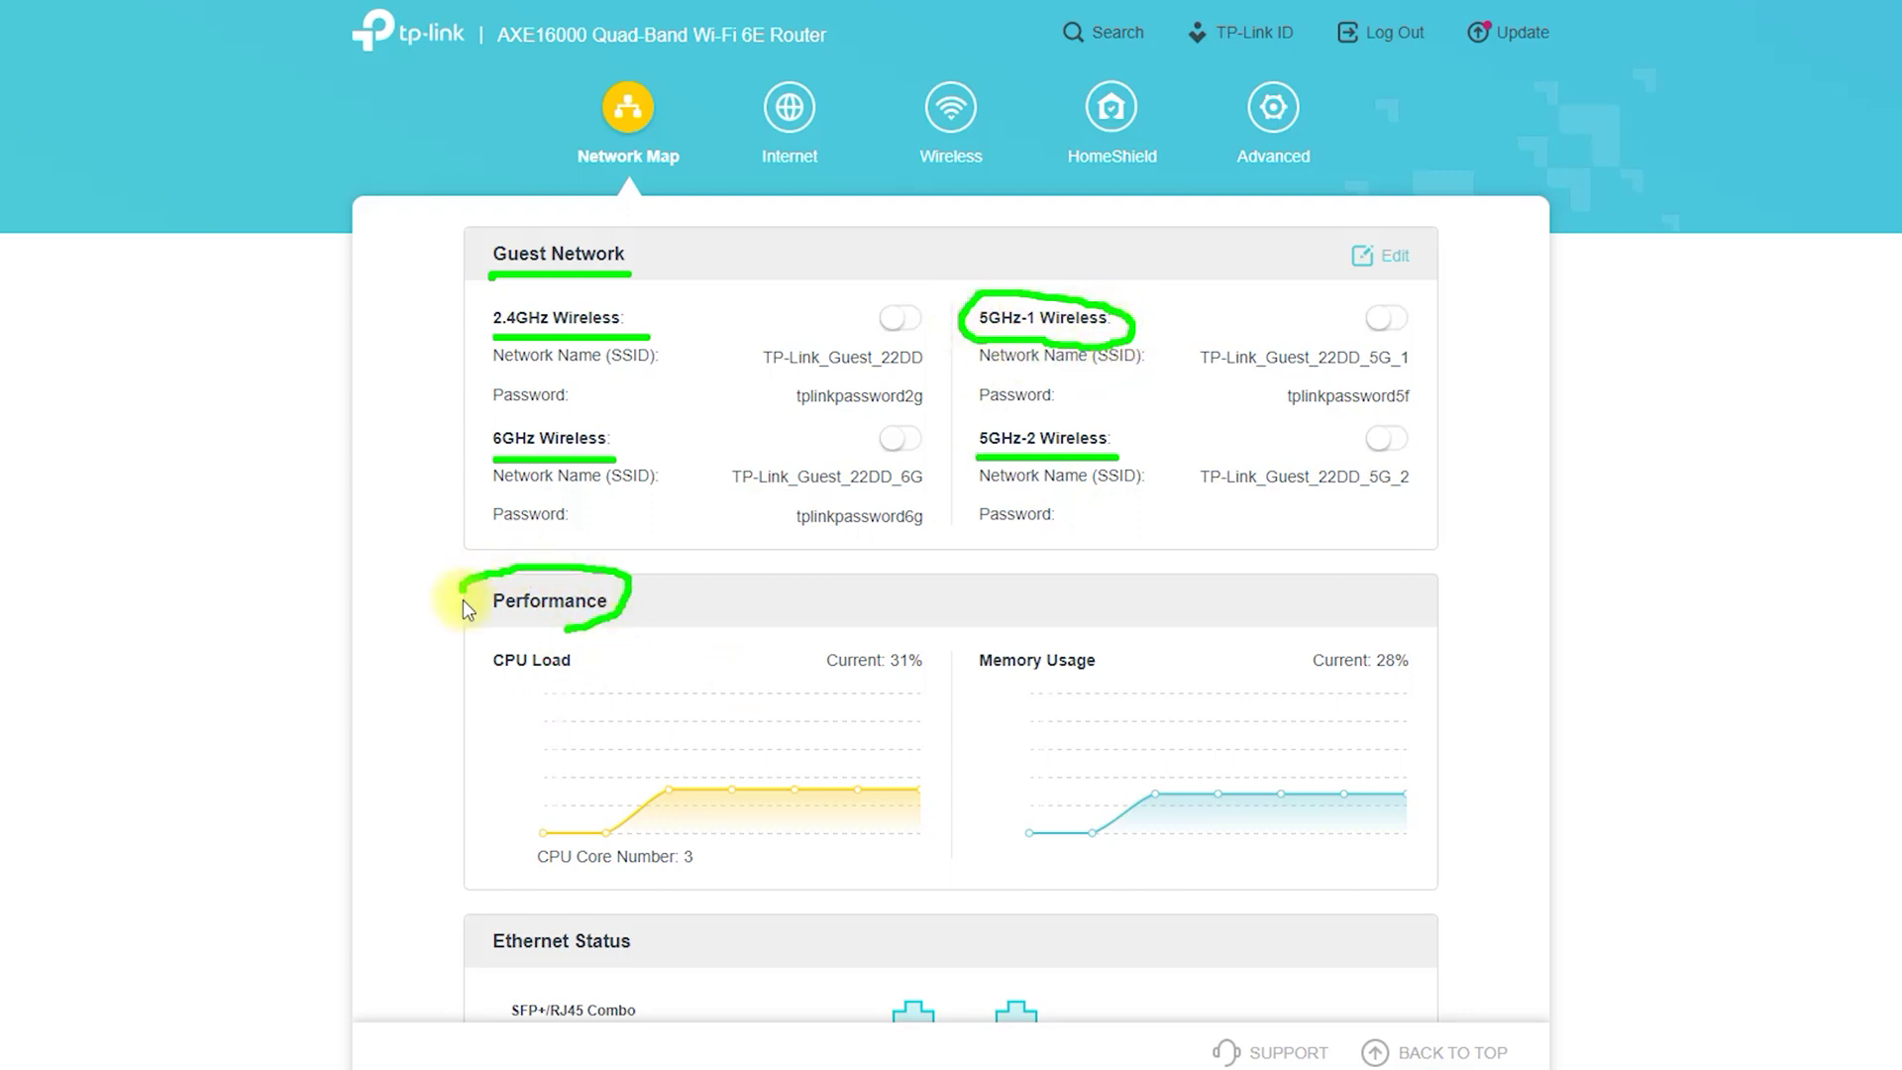
{"action": "mouse_move", "coordinate": [546, 691]}
{"action": "left_mouse_down"}
{"action": "mouse_move", "coordinate": [475, 649]}
{"action": "mouse_move", "coordinate": [540, 674]}
{"action": "left_mouse_up"}
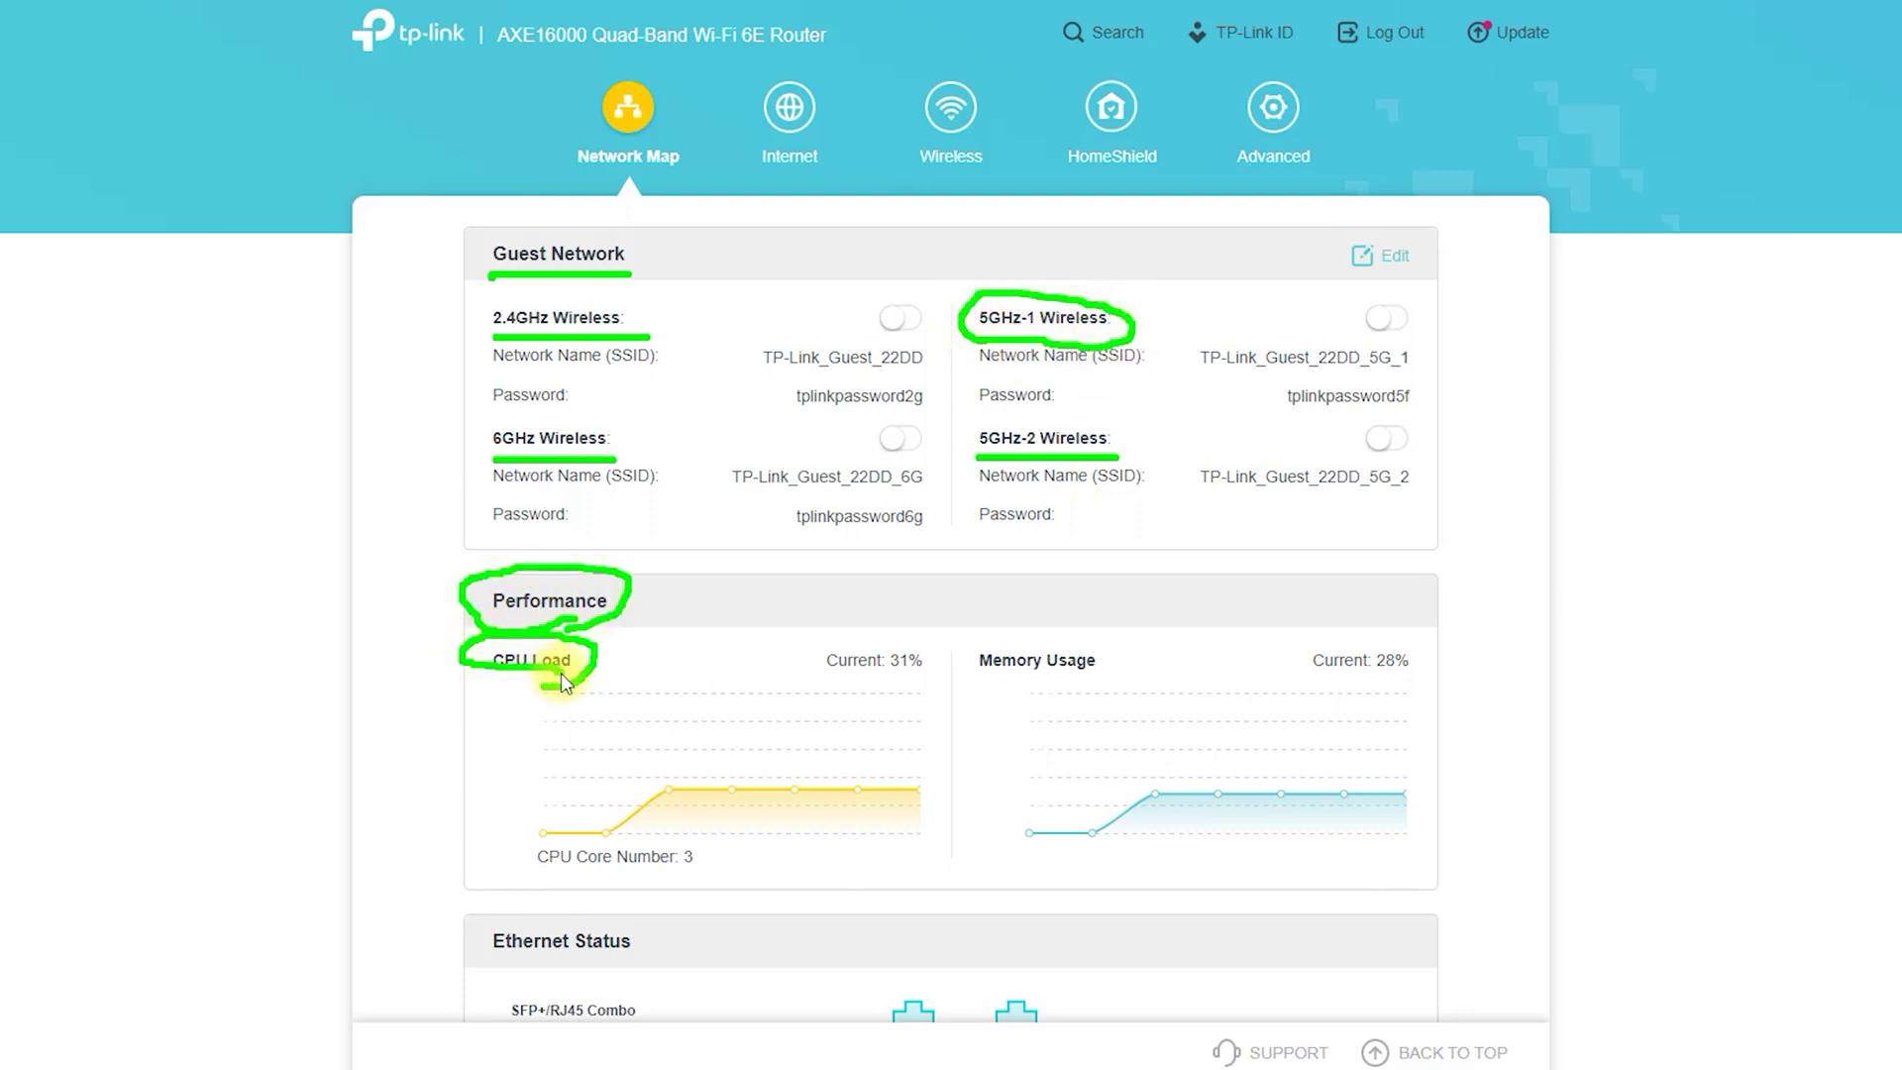
{"action": "left_click_drag", "start_coordinate": [1023, 683], "coordinate": [998, 641]}
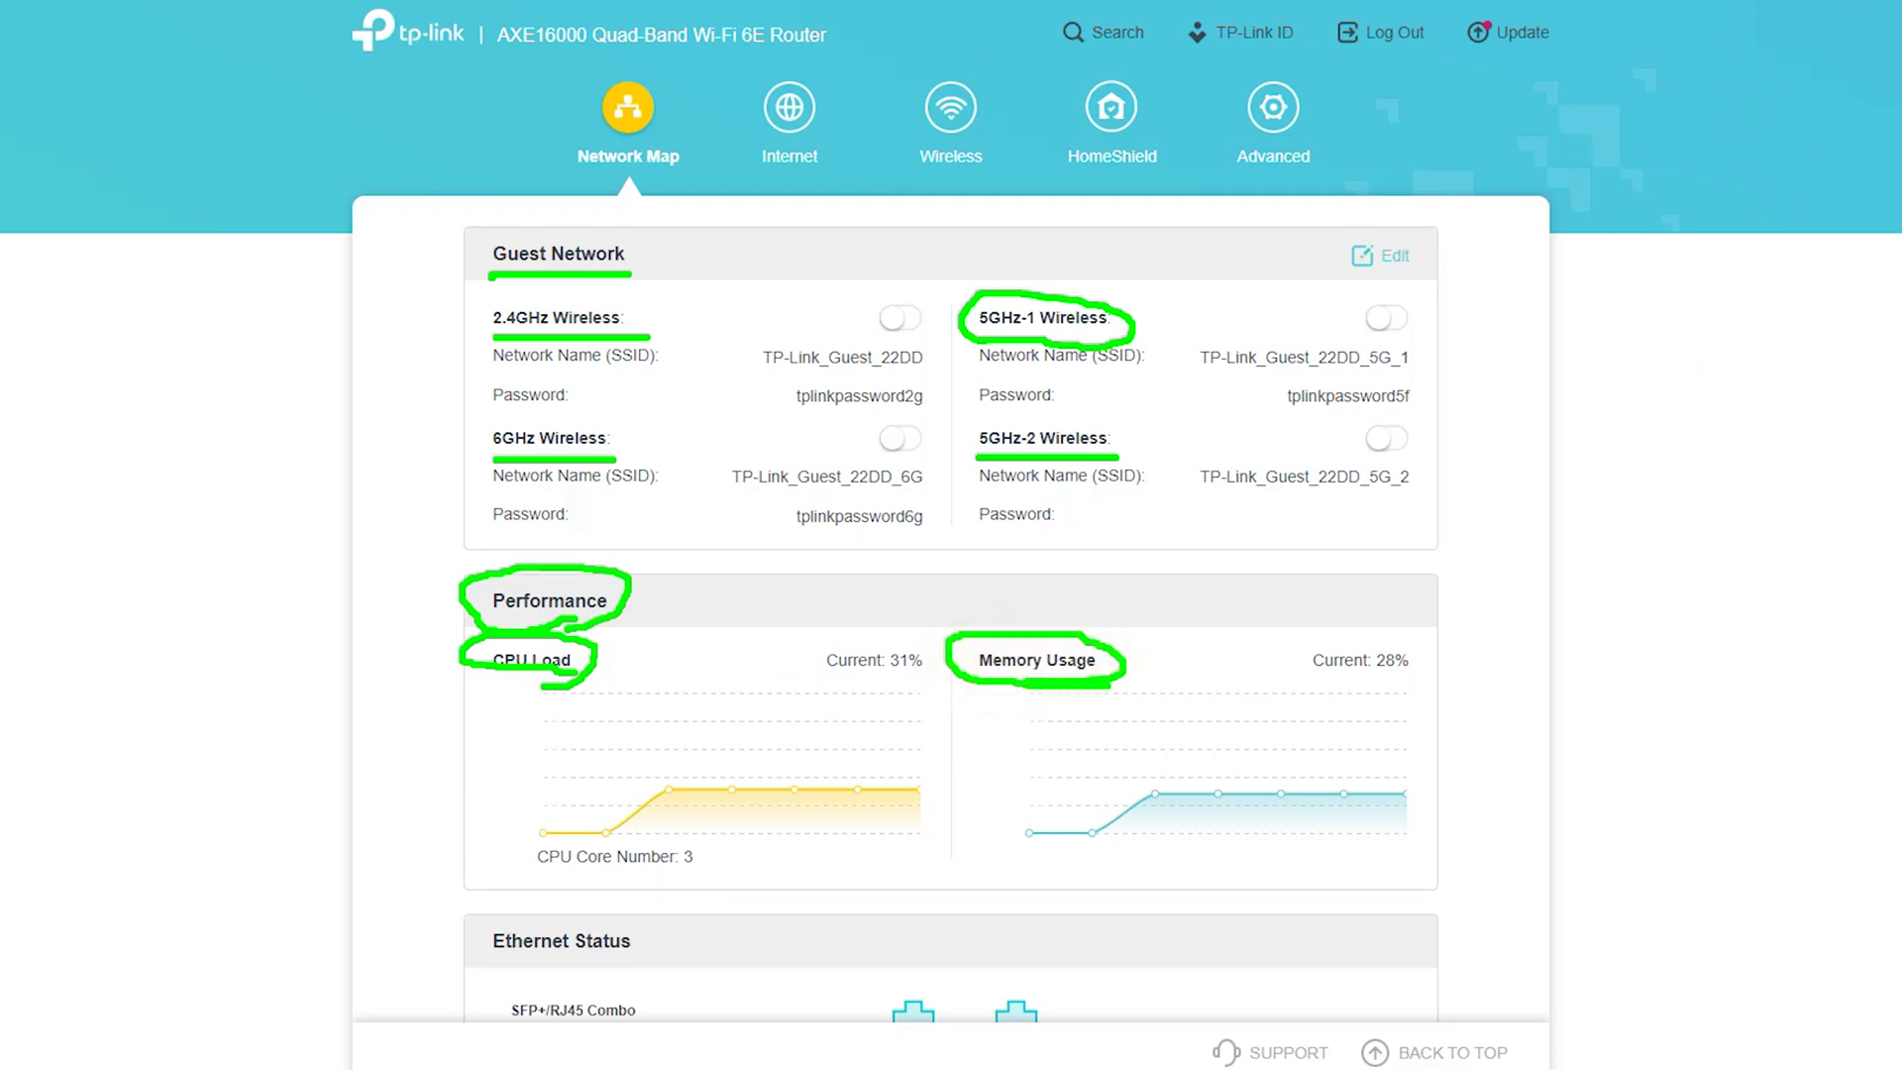
{"action": "key", "text": "Escape"}
- Examine the Ethernet Status of the SFP+/RJ45 combo, Internet, LAN and 2.5Gbps WAN/LAN ports
{"action": "scroll", "coordinate": [1132, 663], "scroll_direction": "down", "scroll_amount": 2}
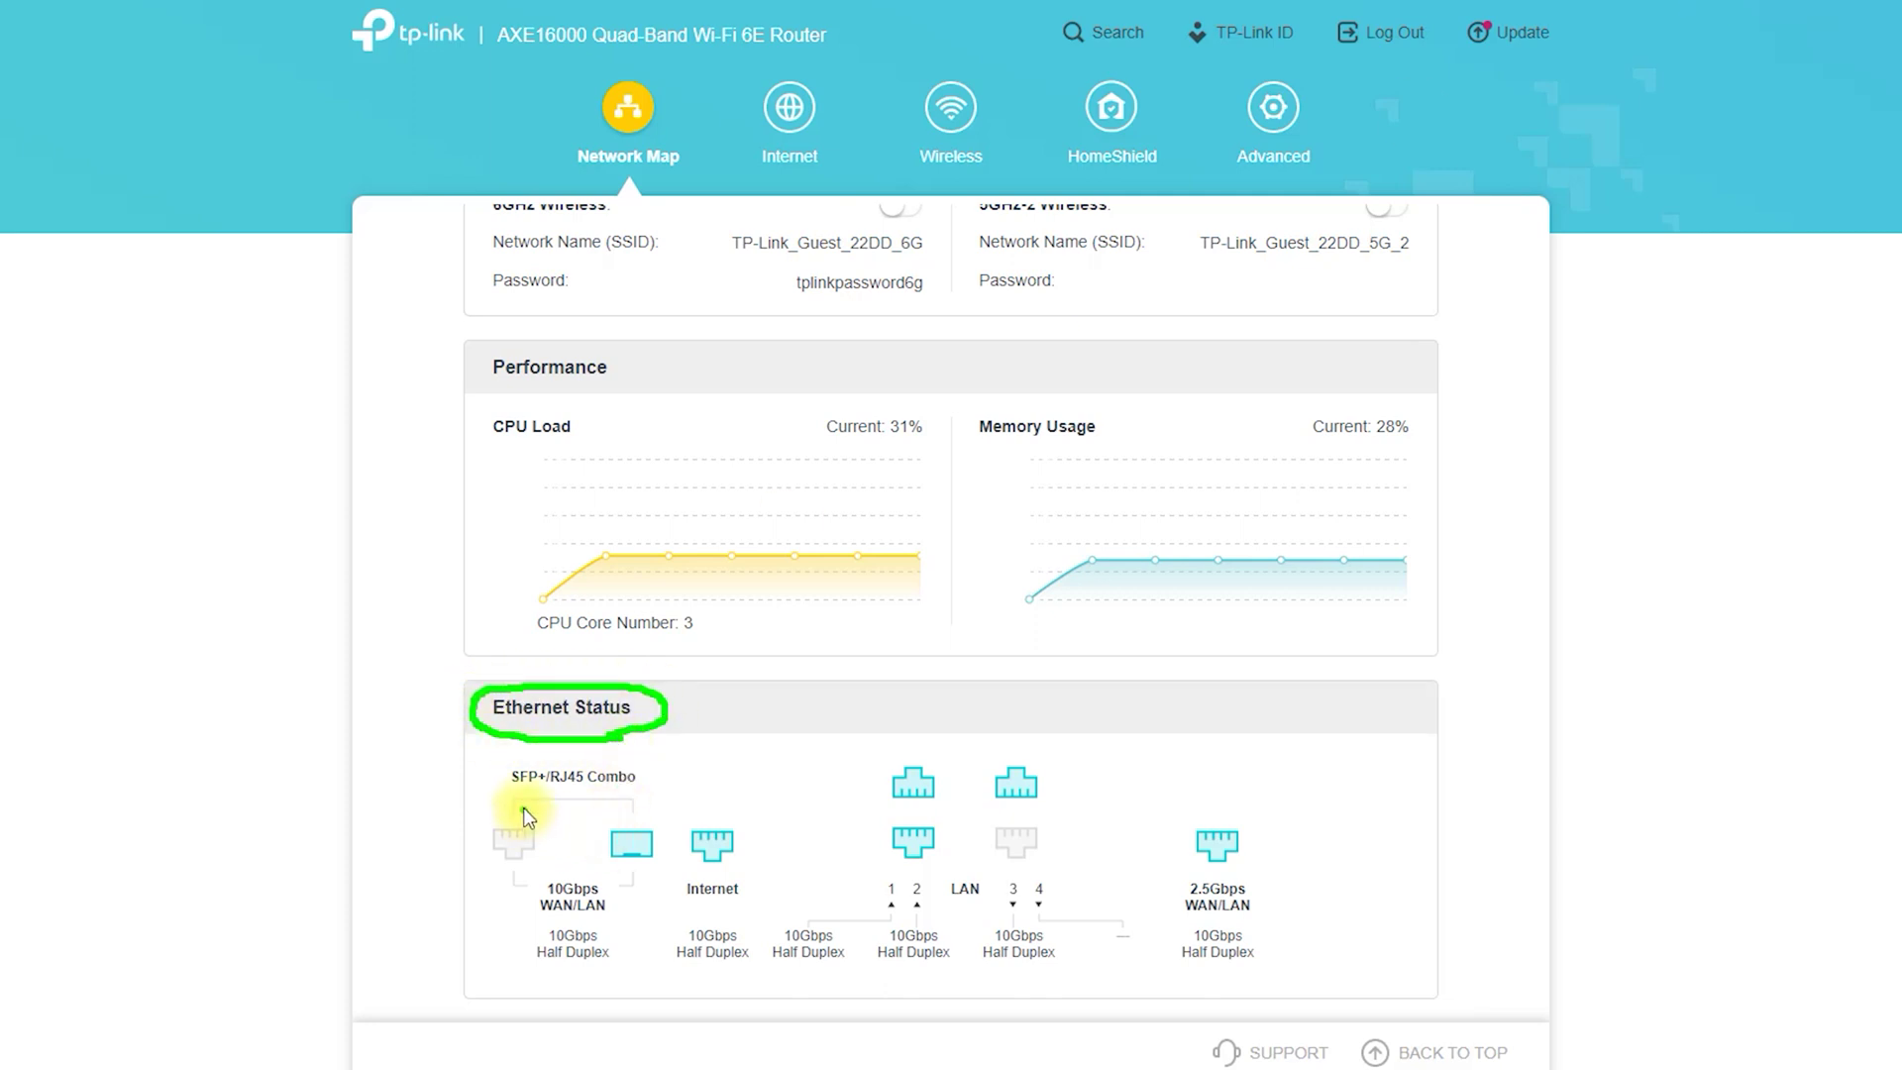
{"action": "mouse_move", "coordinate": [515, 797]}
{"action": "left_mouse_down"}
{"action": "mouse_move", "coordinate": [667, 781]}
{"action": "mouse_move", "coordinate": [501, 792]}
{"action": "left_mouse_up"}
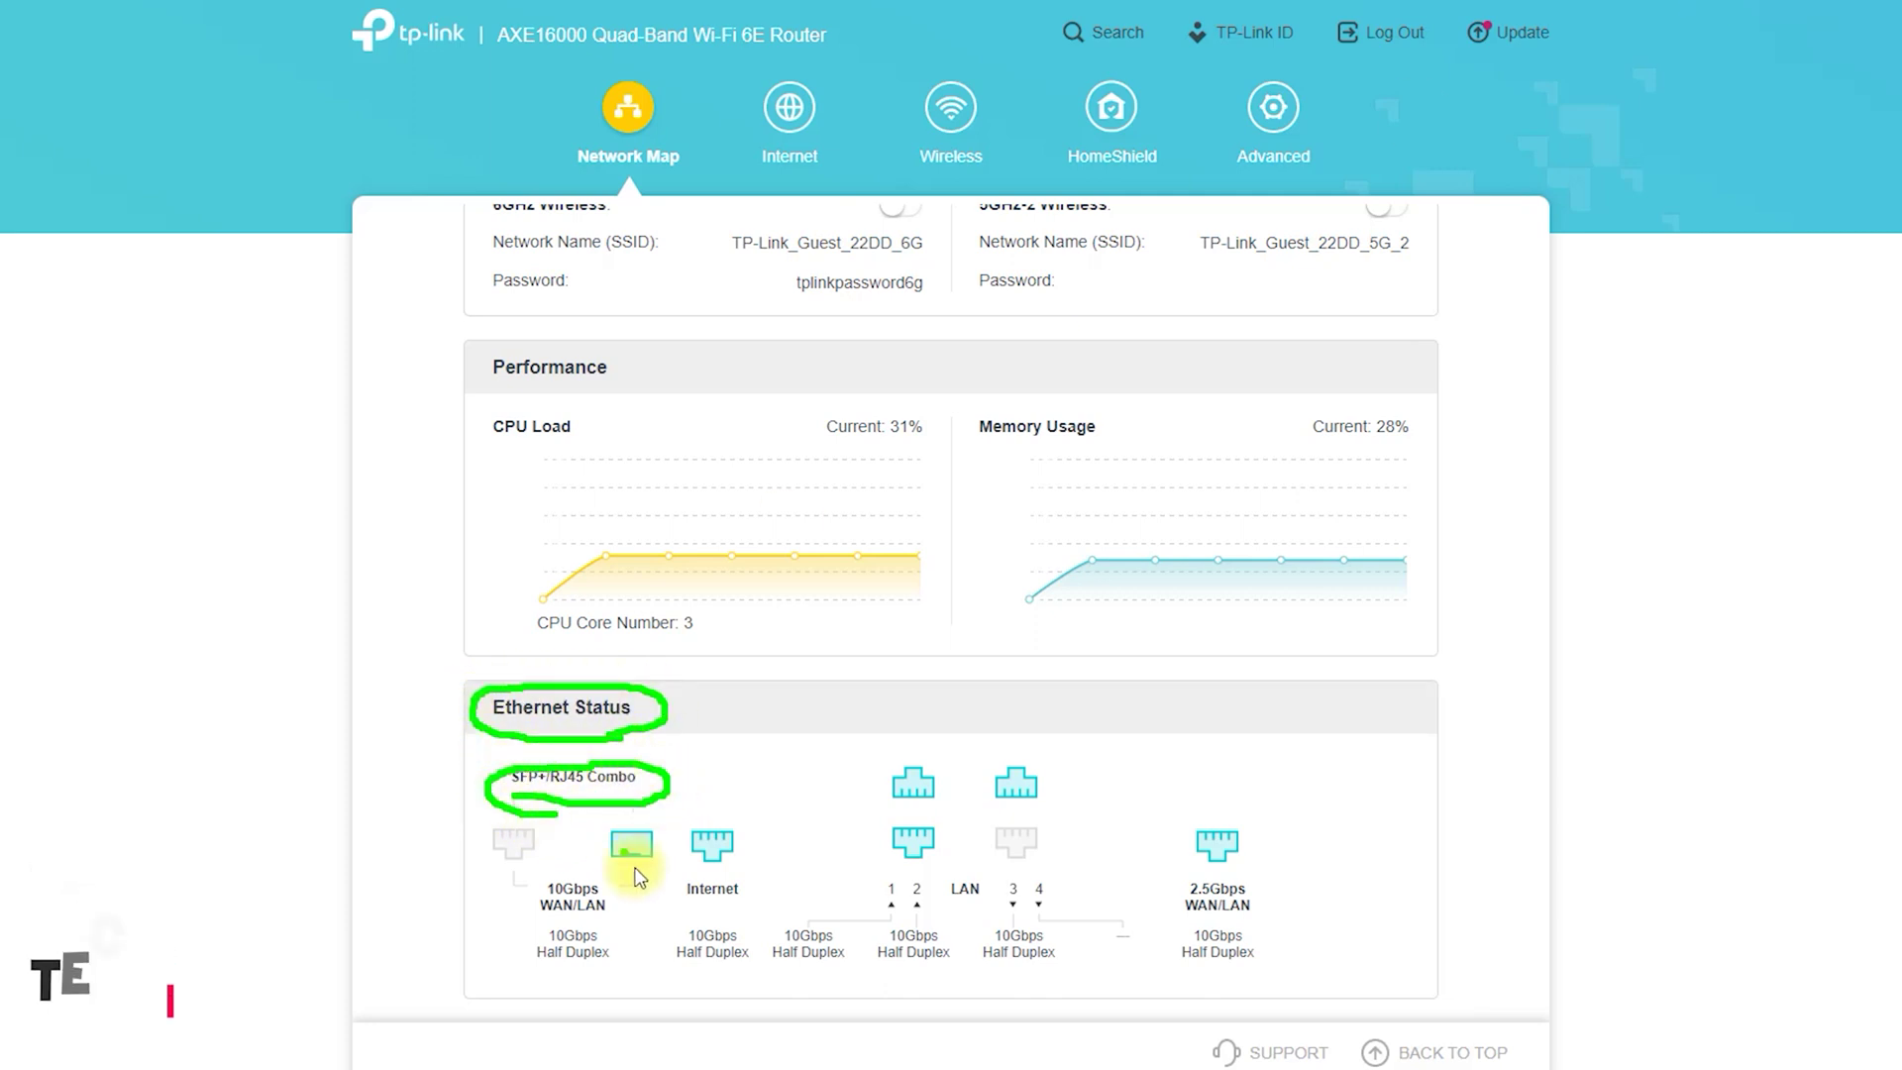
{"action": "mouse_move", "coordinate": [562, 936]}
{"action": "left_mouse_down"}
{"action": "mouse_move", "coordinate": [624, 915]}
{"action": "mouse_move", "coordinate": [538, 968]}
{"action": "mouse_move", "coordinate": [760, 907]}
{"action": "left_mouse_up"}
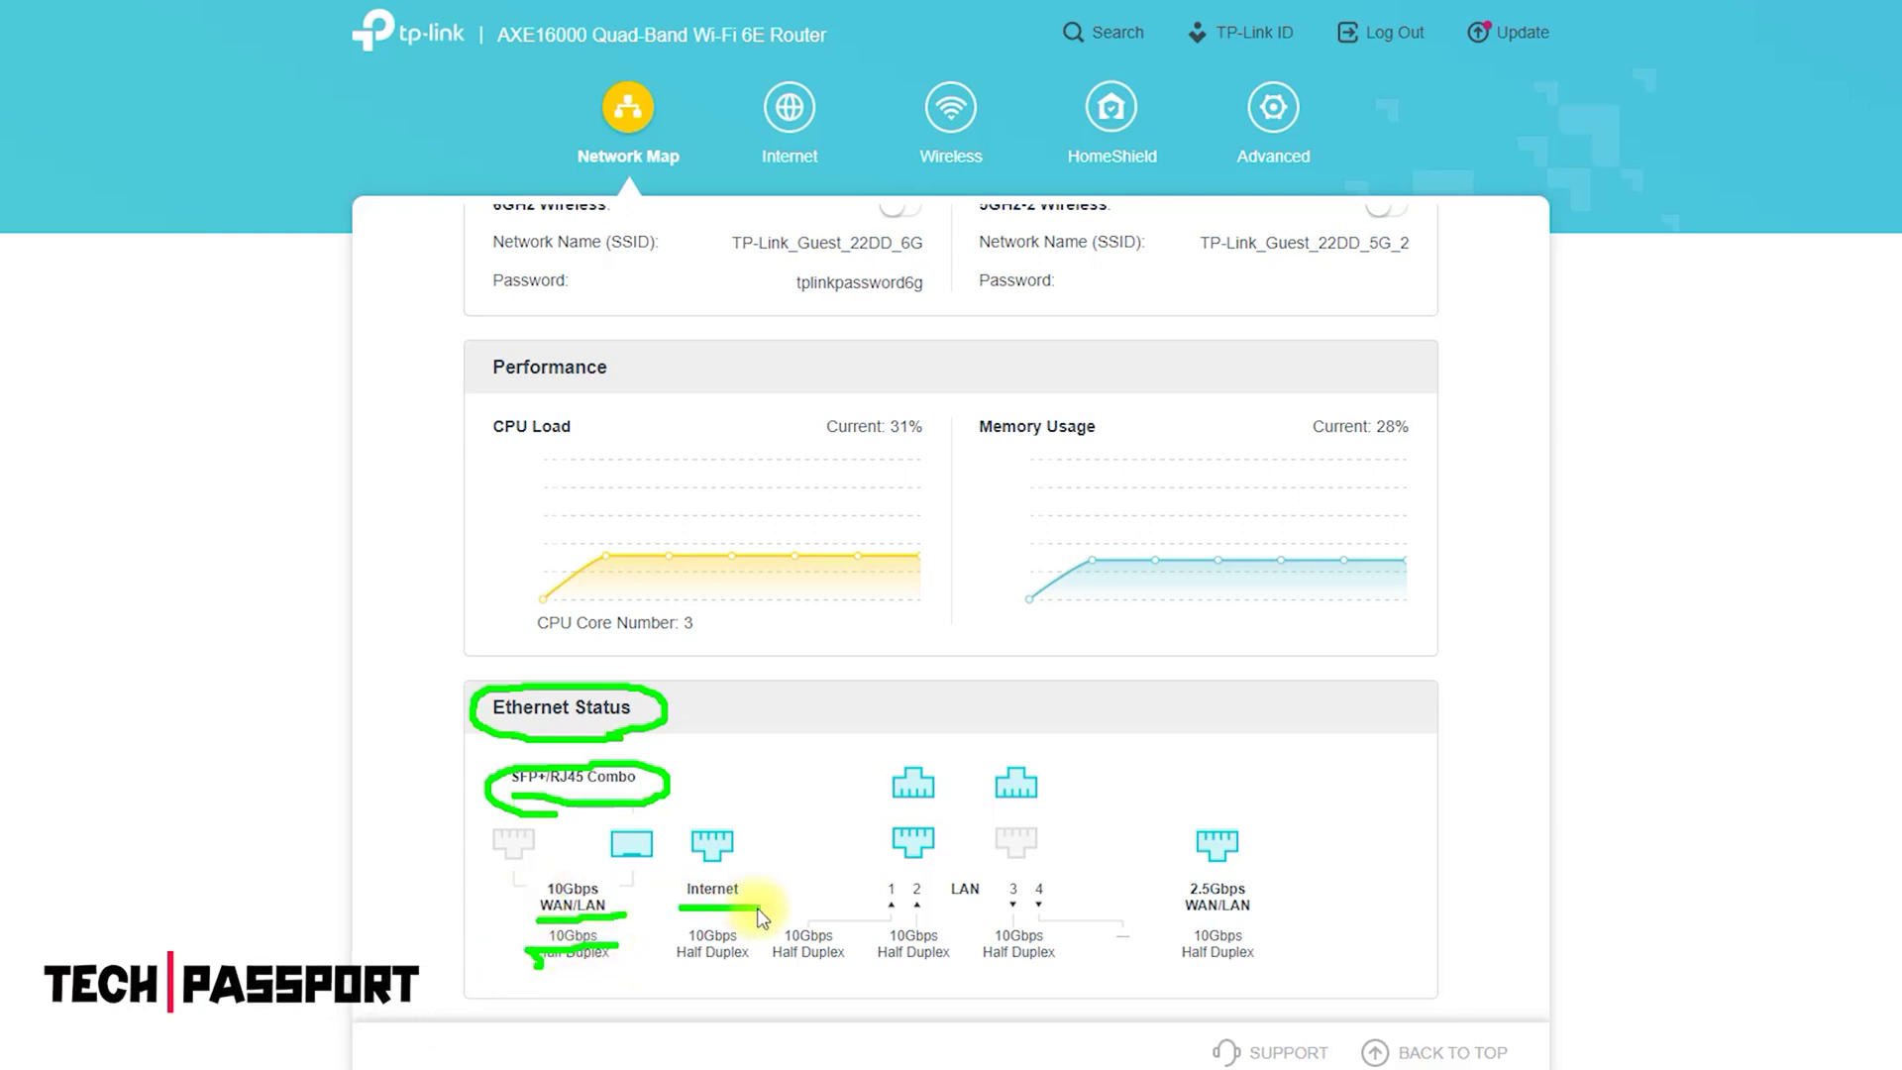
{"action": "left_click_drag", "start_coordinate": [687, 972], "coordinate": [844, 969]}
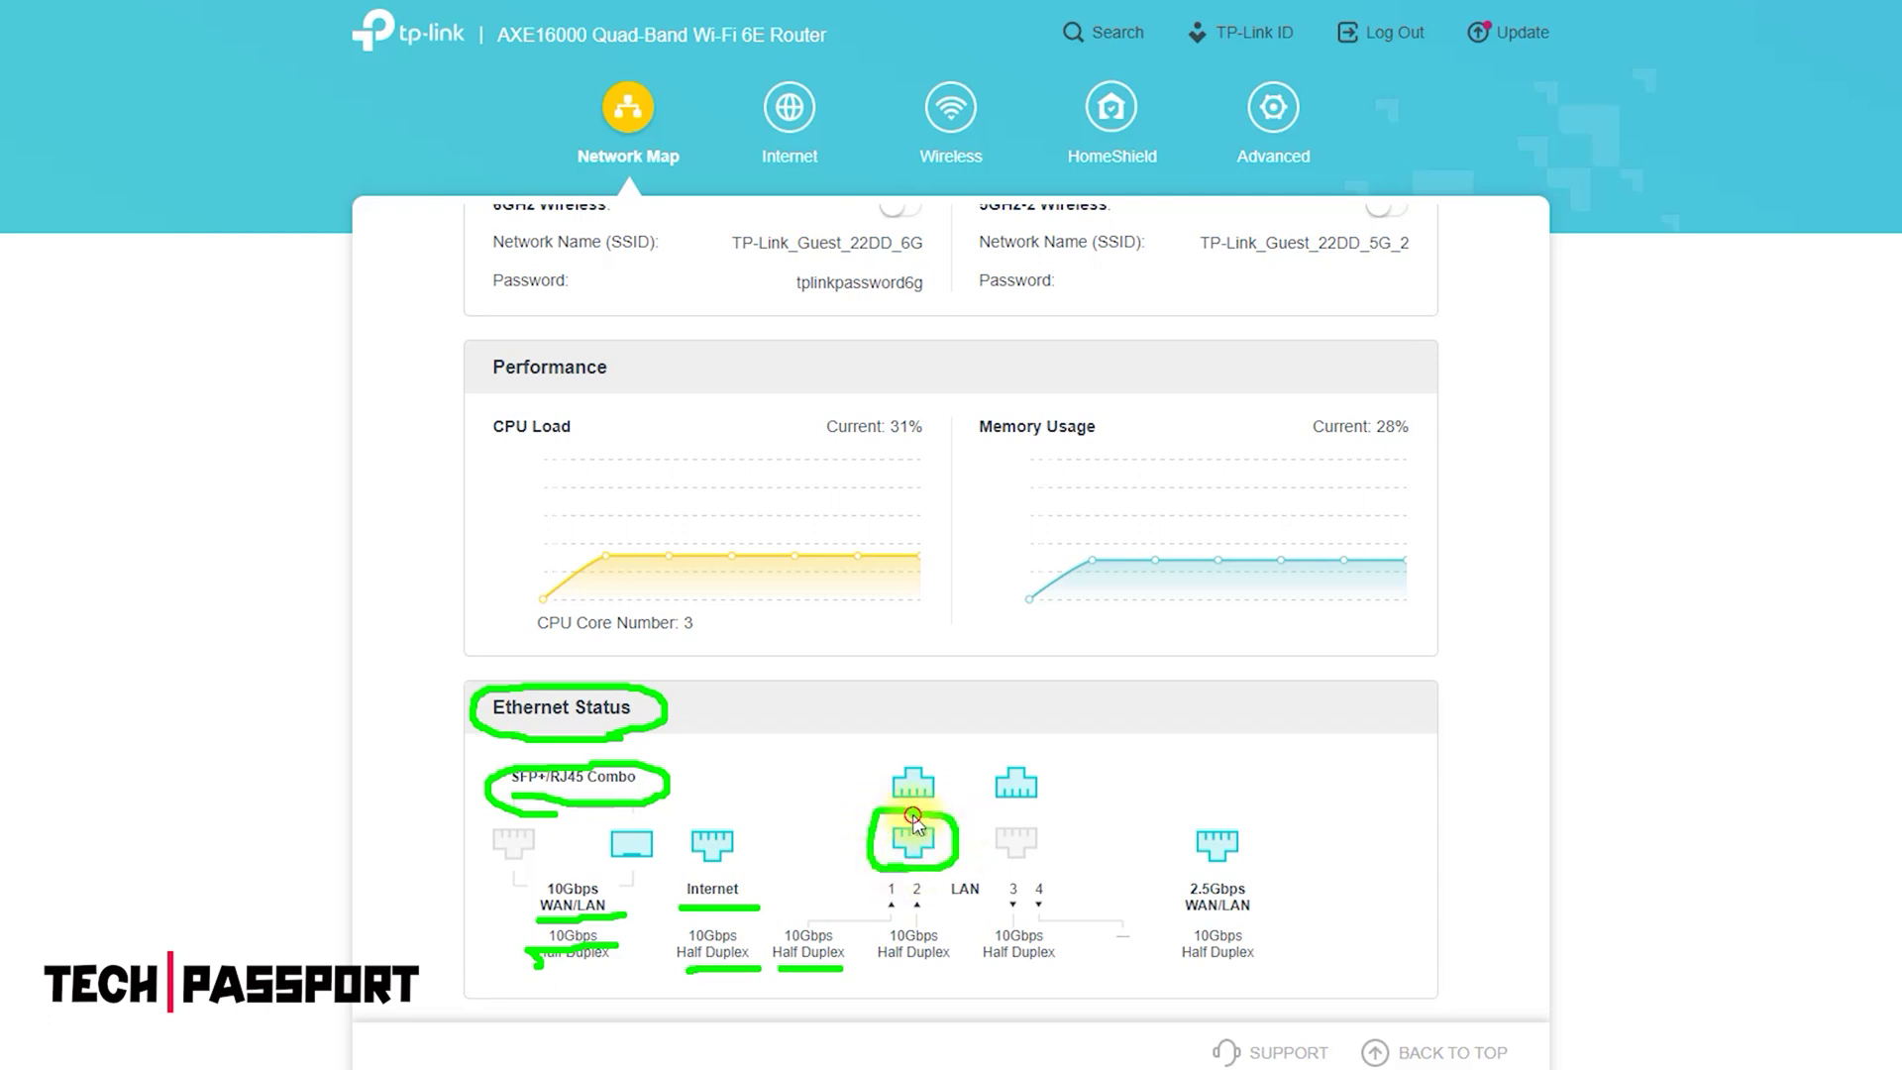
{"action": "mouse_move", "coordinate": [1002, 817]}
{"action": "left_mouse_down"}
{"action": "mouse_move", "coordinate": [987, 818]}
{"action": "mouse_move", "coordinate": [1051, 869]}
{"action": "left_mouse_up"}
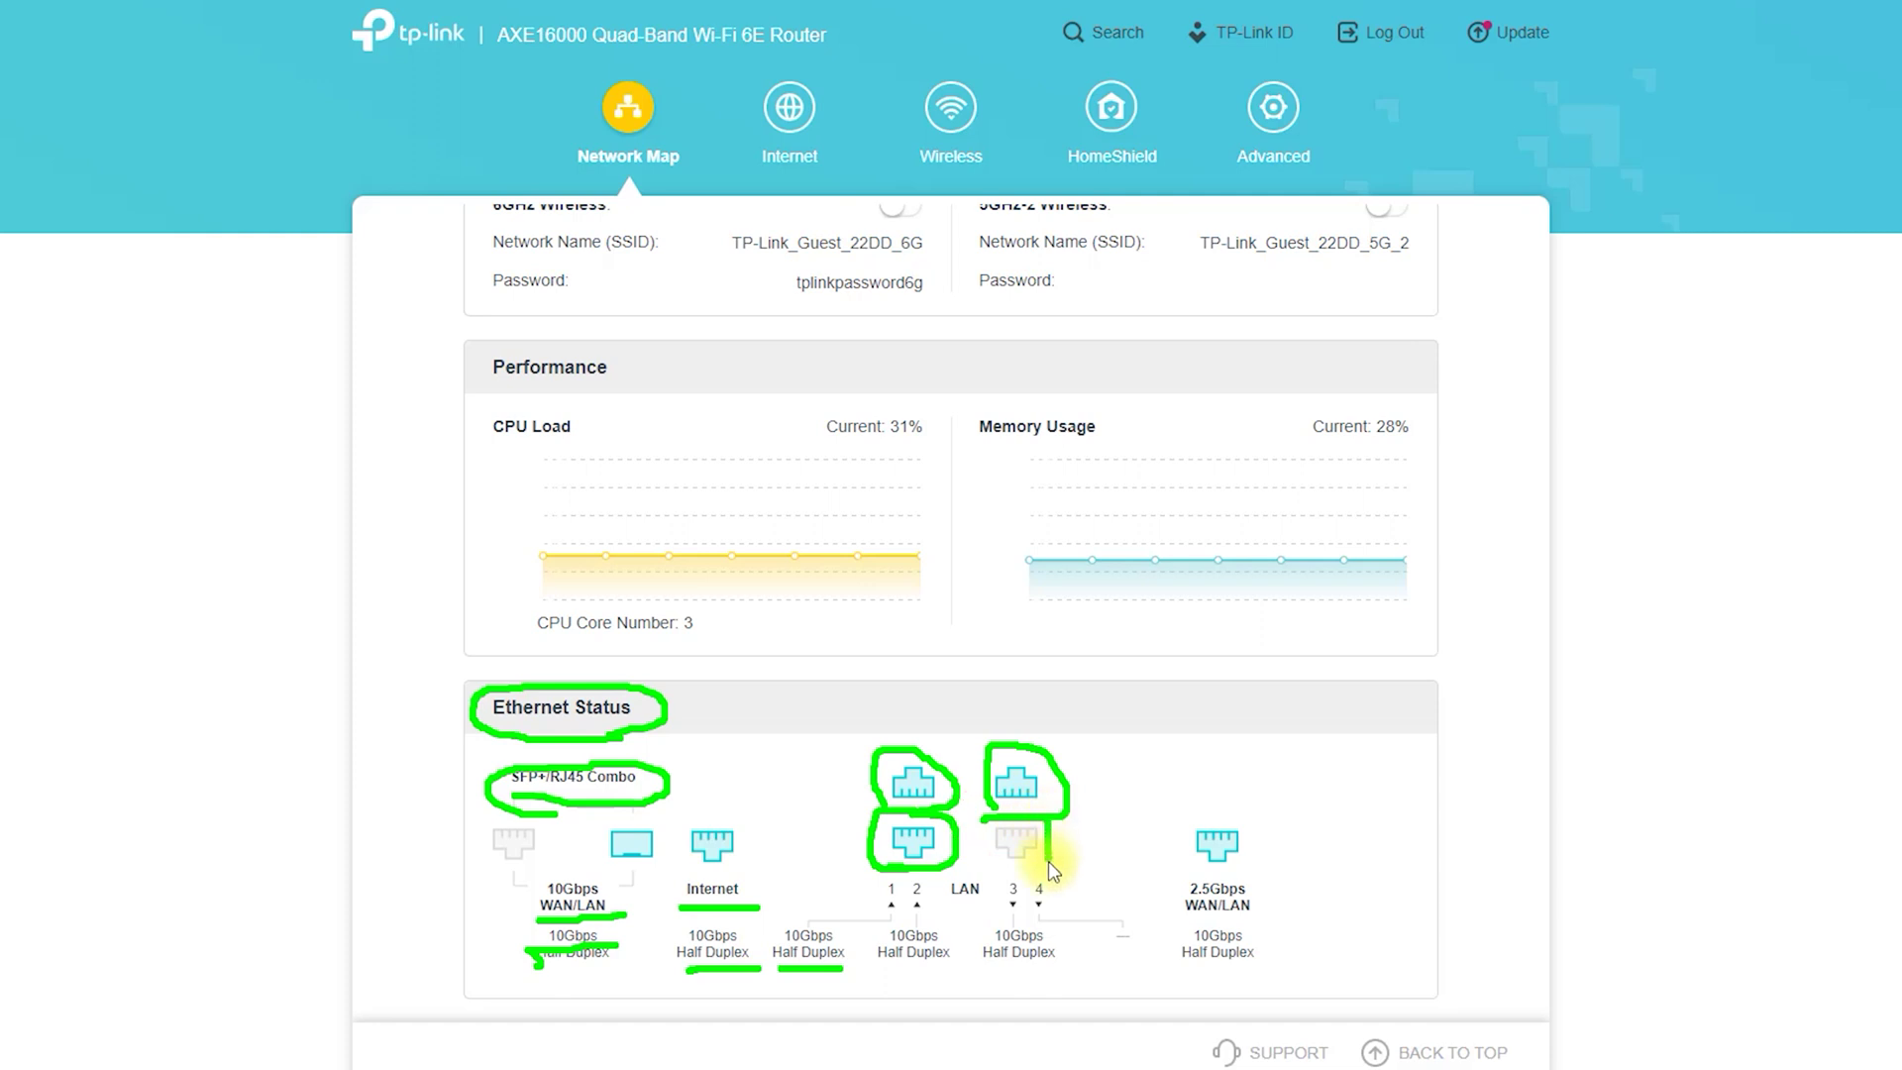
{"action": "left_click_drag", "start_coordinate": [1210, 876], "coordinate": [1232, 880]}
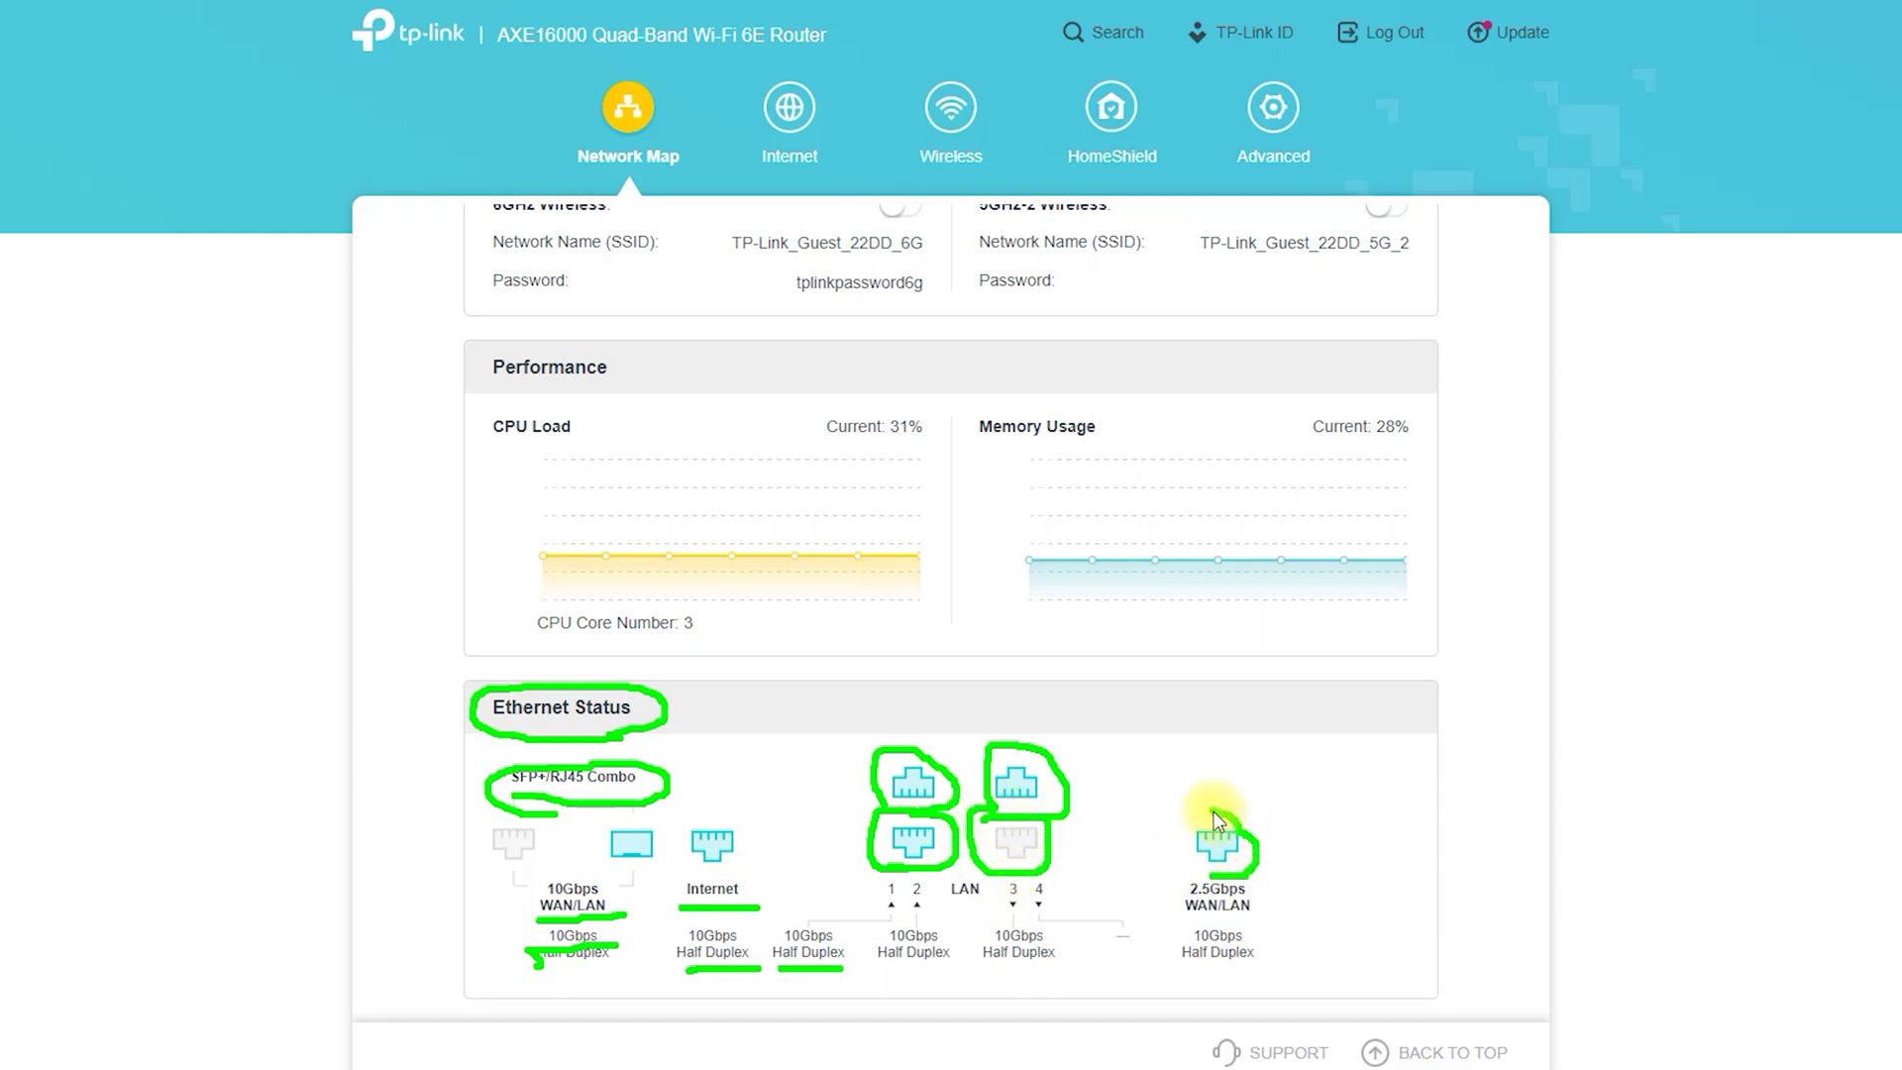
{"action": "left_click", "coordinate": [1721, 257]}
- Review the router's mesh devices and its list of connected clients
{"action": "scroll", "coordinate": [925, 446], "scroll_direction": "up", "scroll_amount": 10}
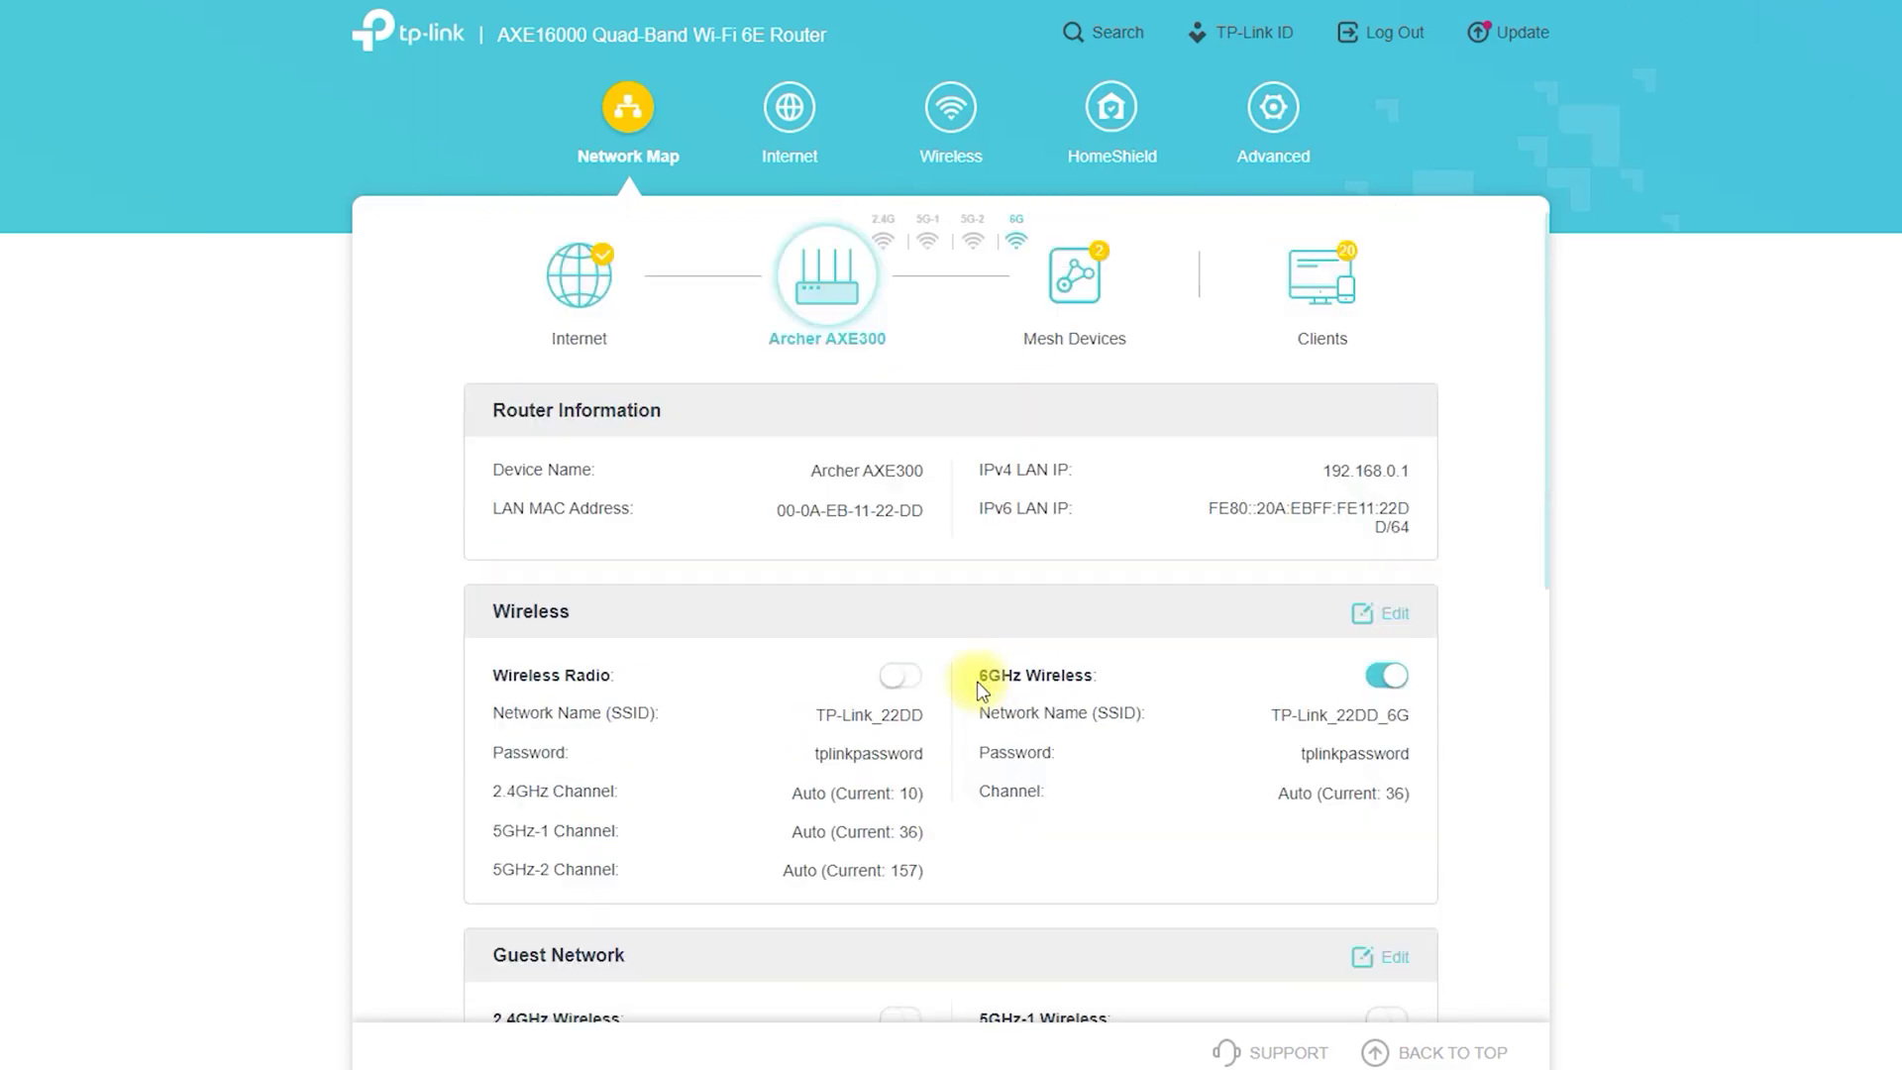
{"action": "left_click", "coordinate": [1063, 310]}
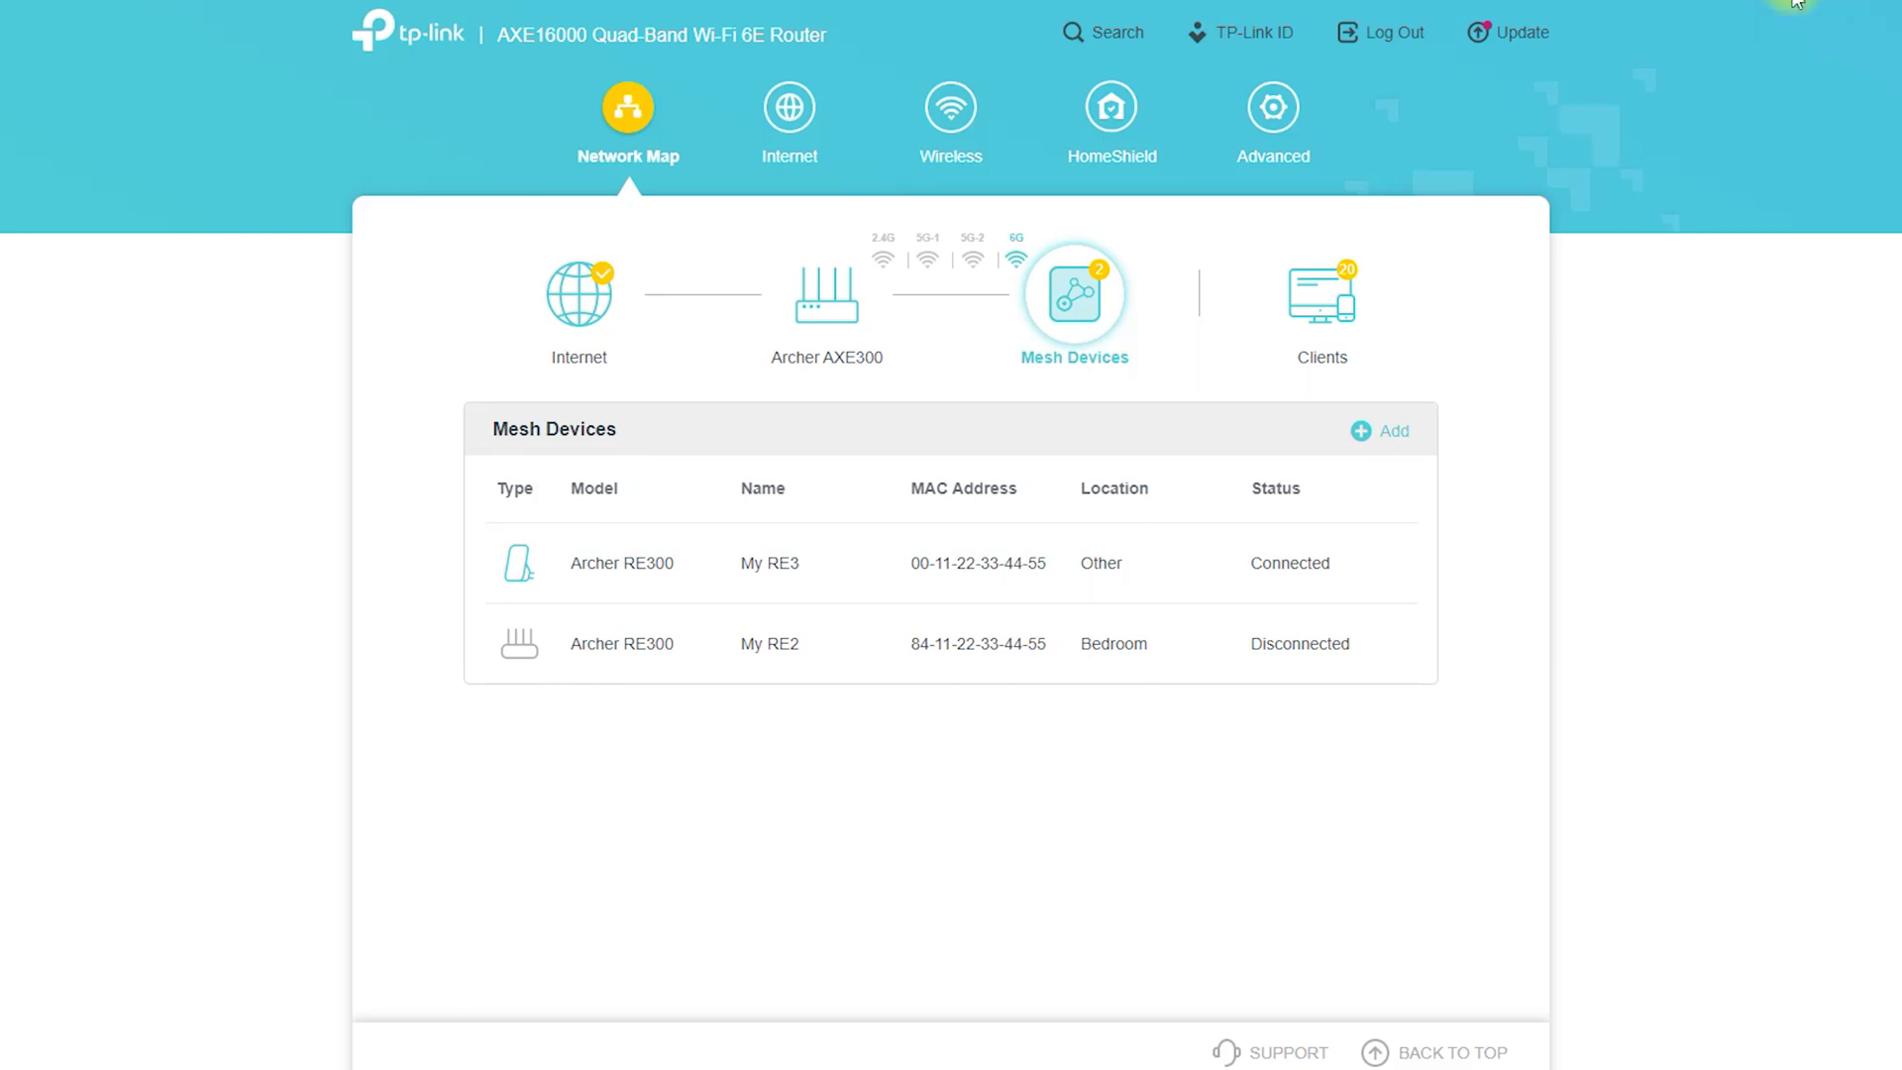
{"action": "left_click", "coordinate": [1324, 289]}
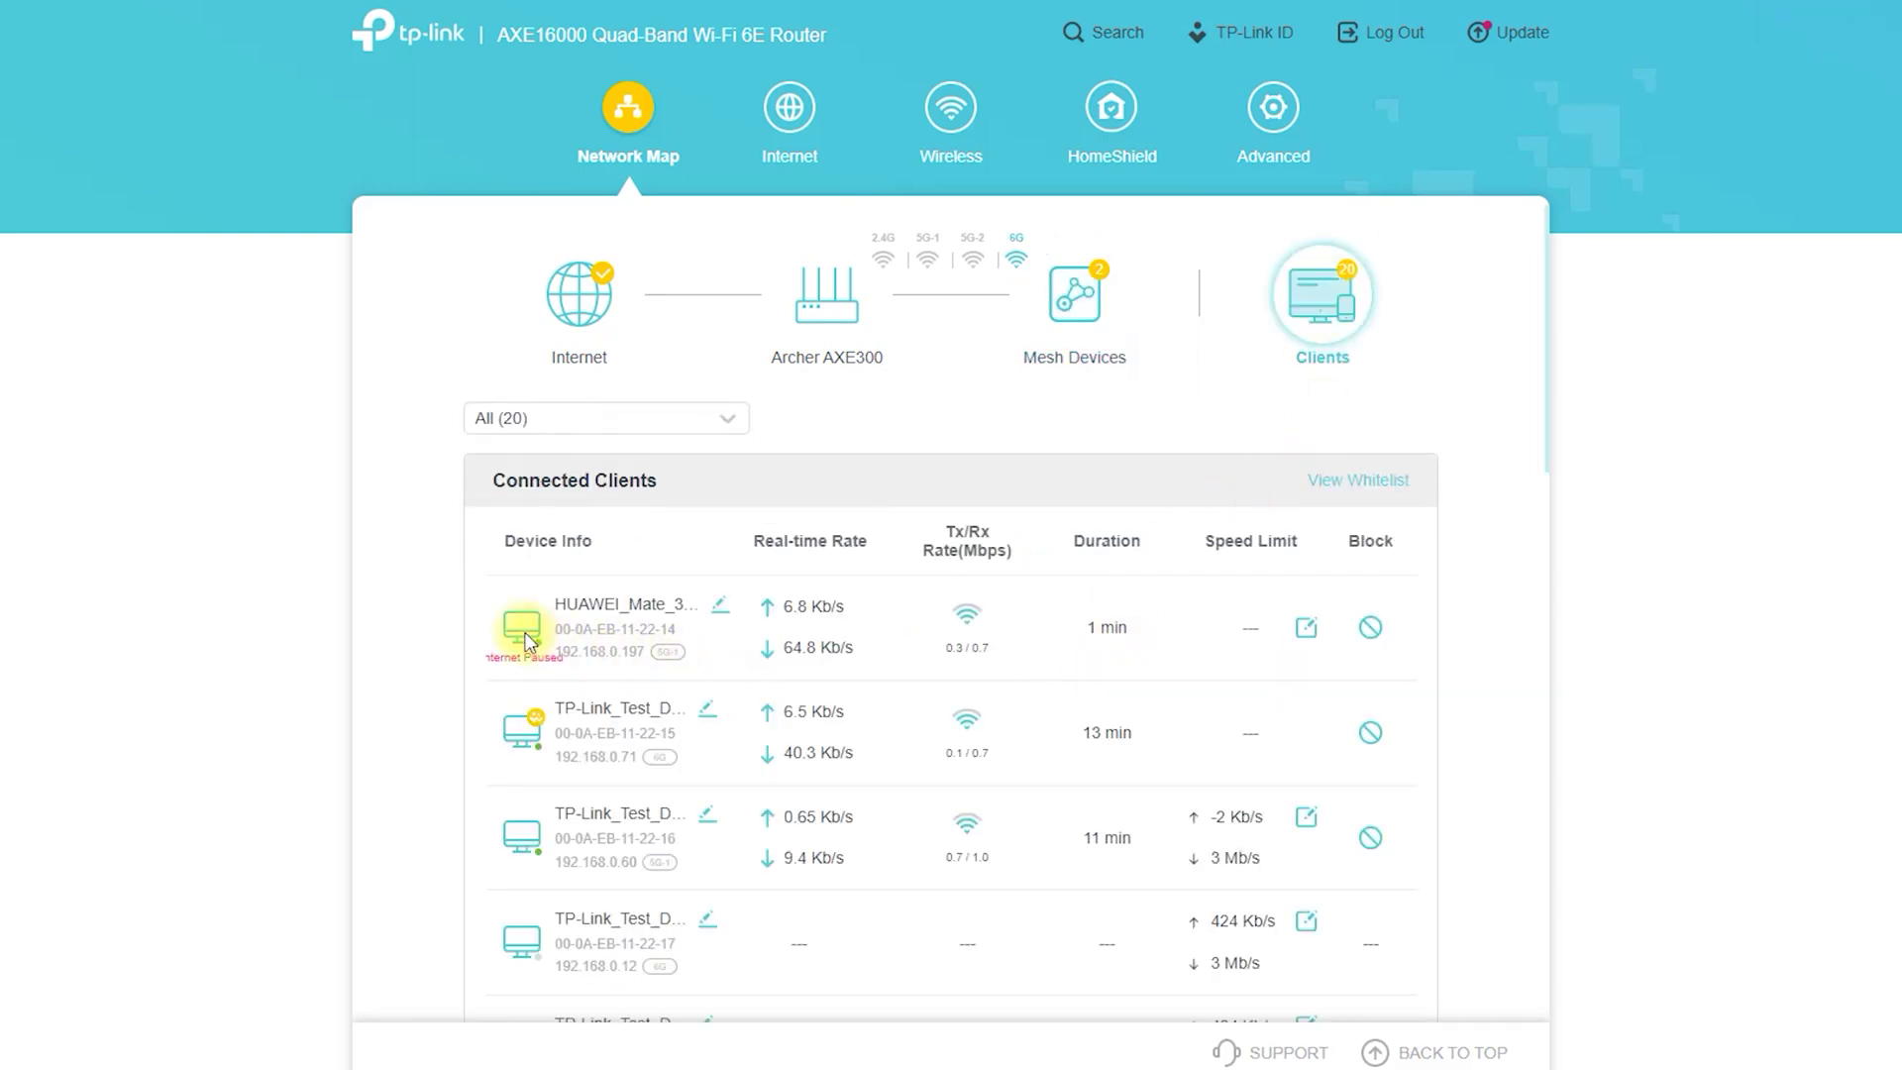
{"action": "scroll", "coordinate": [619, 652], "scroll_direction": "down", "scroll_amount": 1}
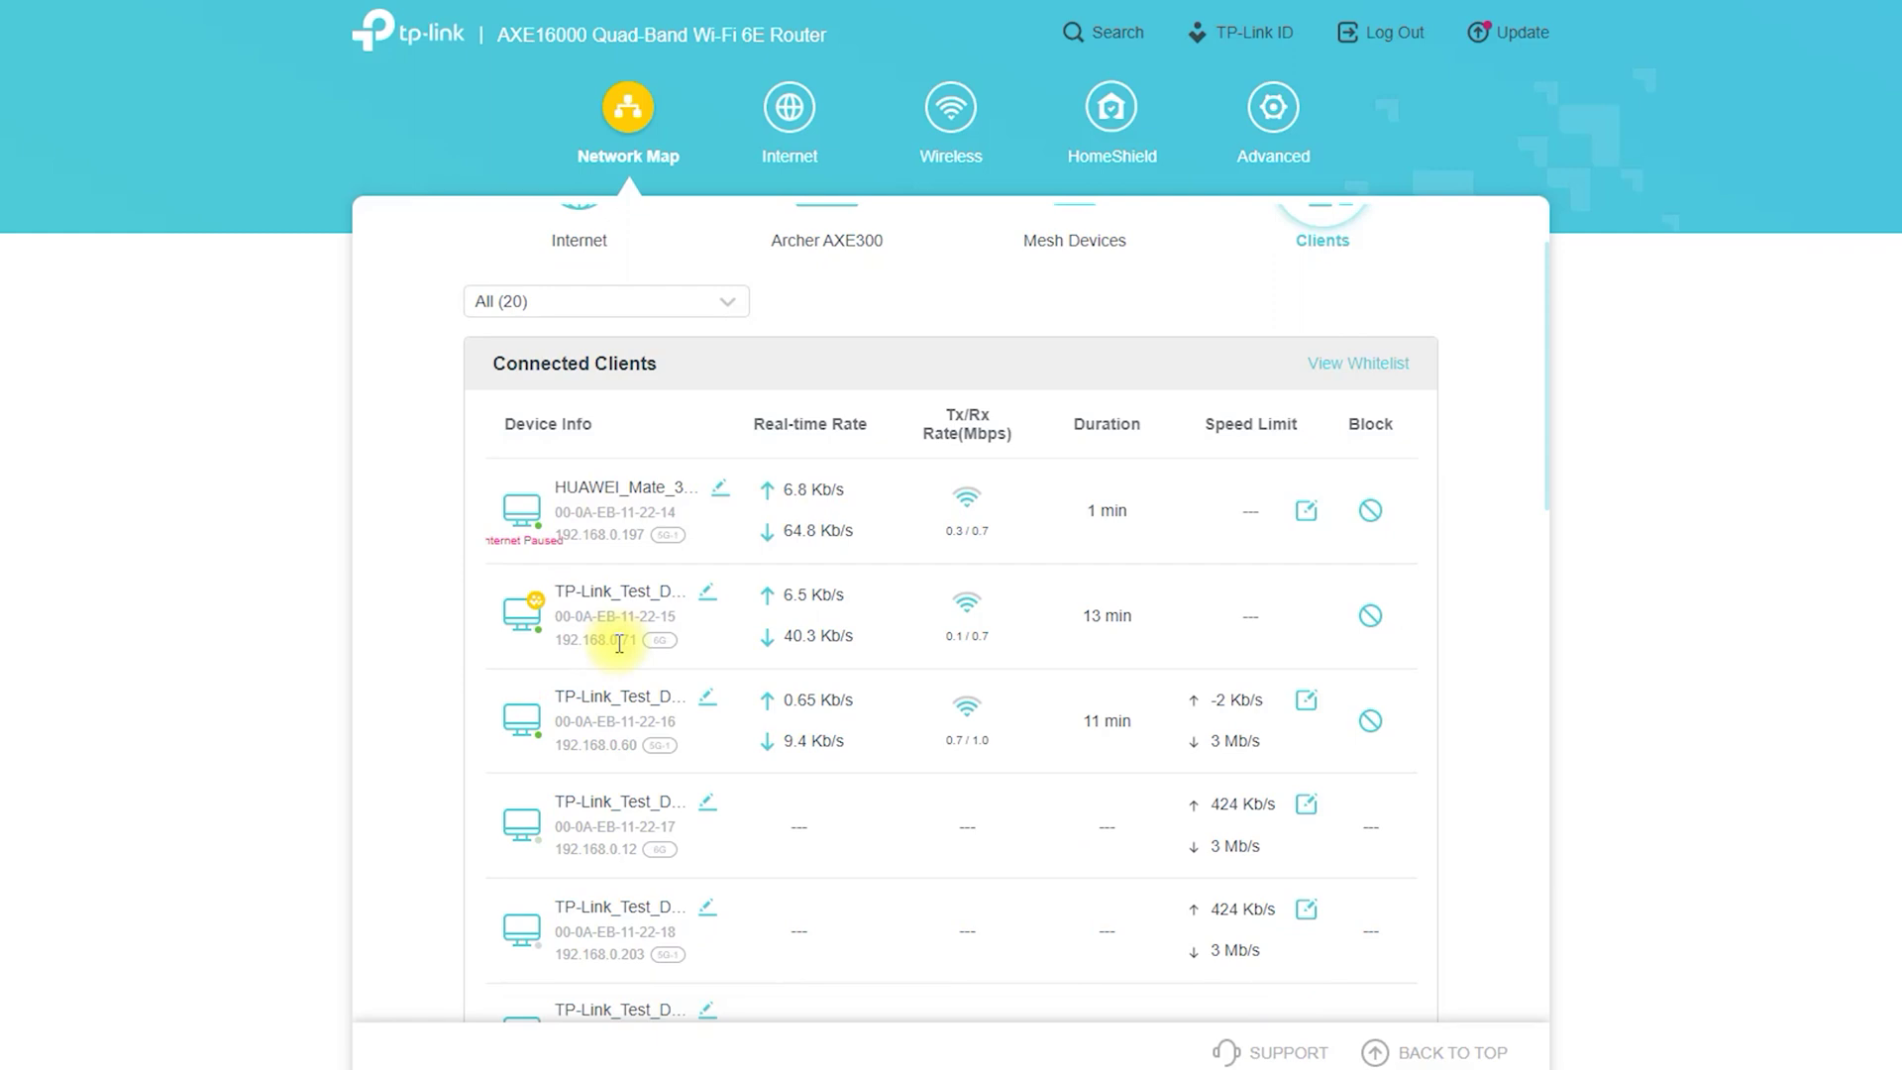
{"action": "scroll", "coordinate": [616, 644], "scroll_direction": "down", "scroll_amount": 2}
{"action": "scroll", "coordinate": [616, 644], "scroll_direction": "down", "scroll_amount": 3}
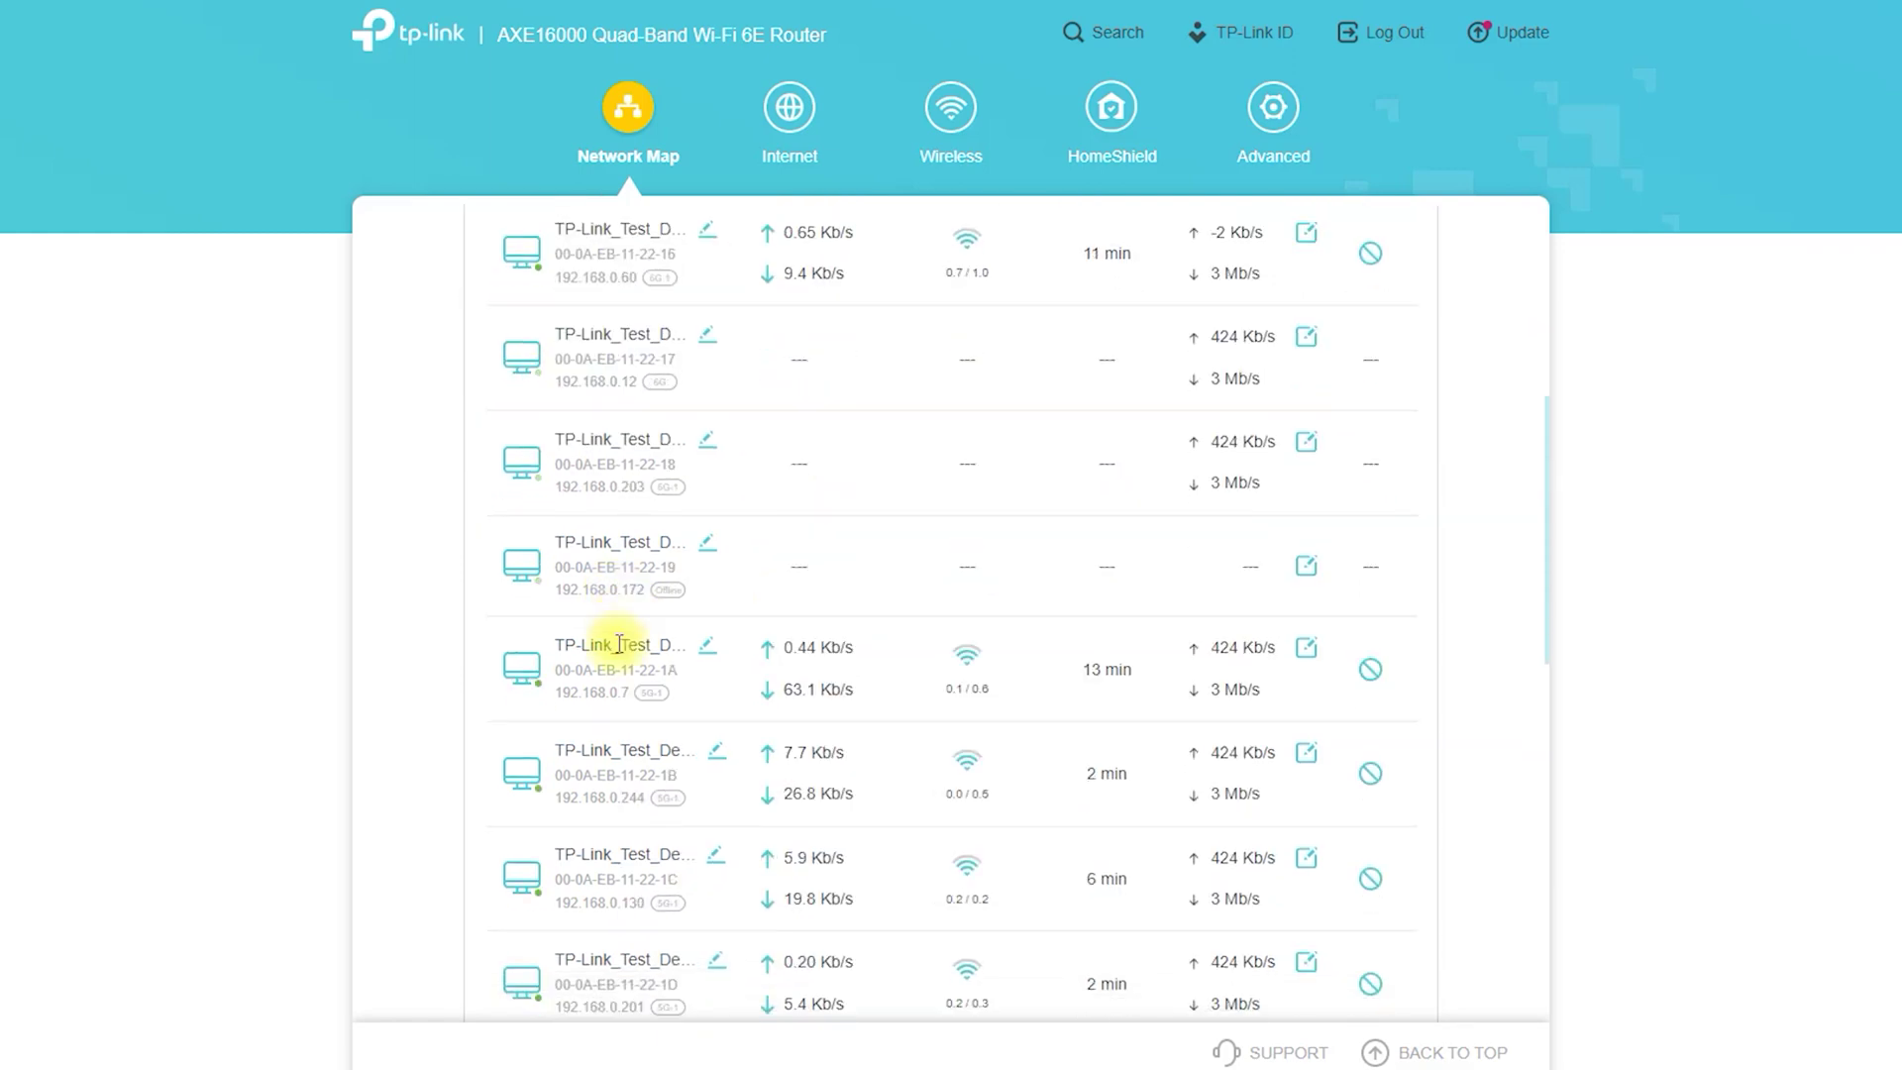
- Try entering a new device name for the connected client at 192.168.0.7 and discard the edit
{"action": "left_click", "coordinate": [707, 528]}
{"action": "left_click_drag", "start_coordinate": [1045, 503], "coordinate": [792, 505]}
{"action": "type", "text": "rename"}
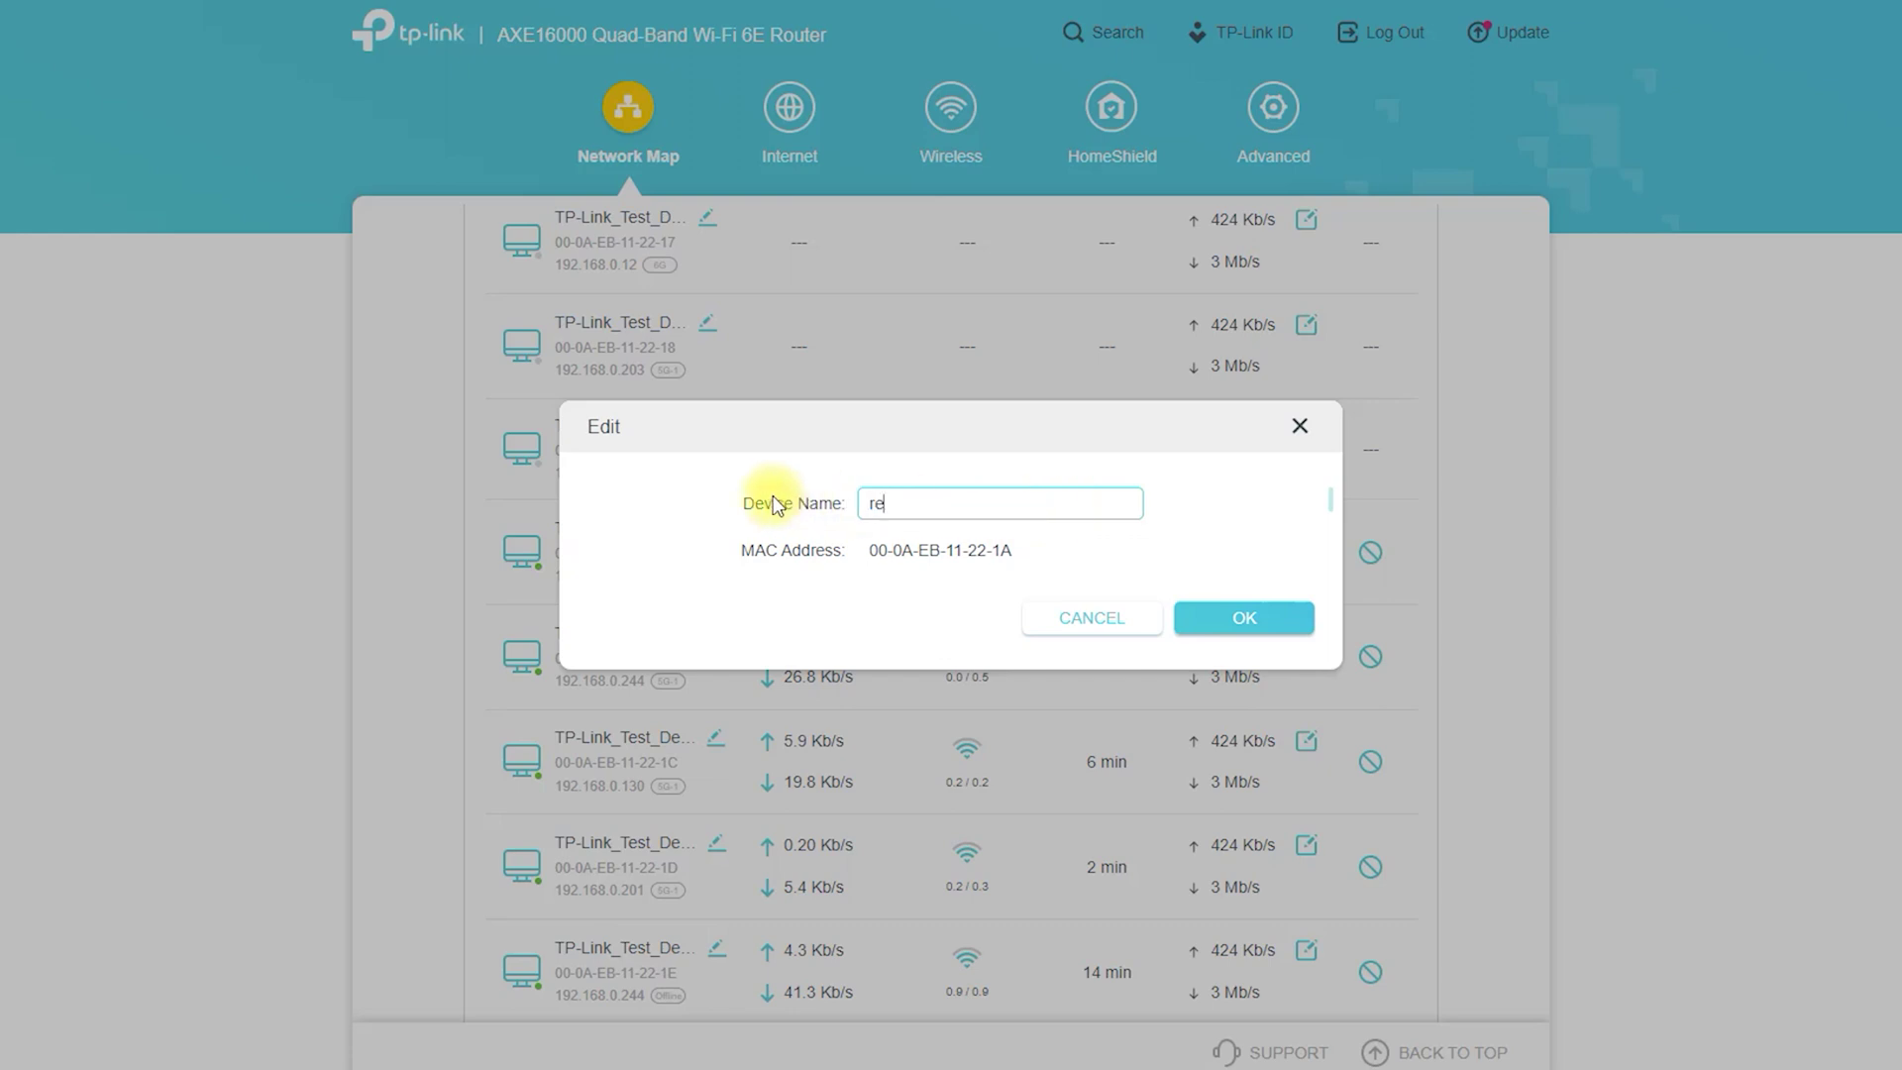
{"action": "left_click", "coordinate": [1299, 426]}
- Examine the upload and download speed limits of the clients further down the connected clients list
{"action": "scroll", "coordinate": [1172, 606], "scroll_direction": "down", "scroll_amount": 1}
{"action": "scroll", "coordinate": [1172, 606], "scroll_direction": "down", "scroll_amount": 2}
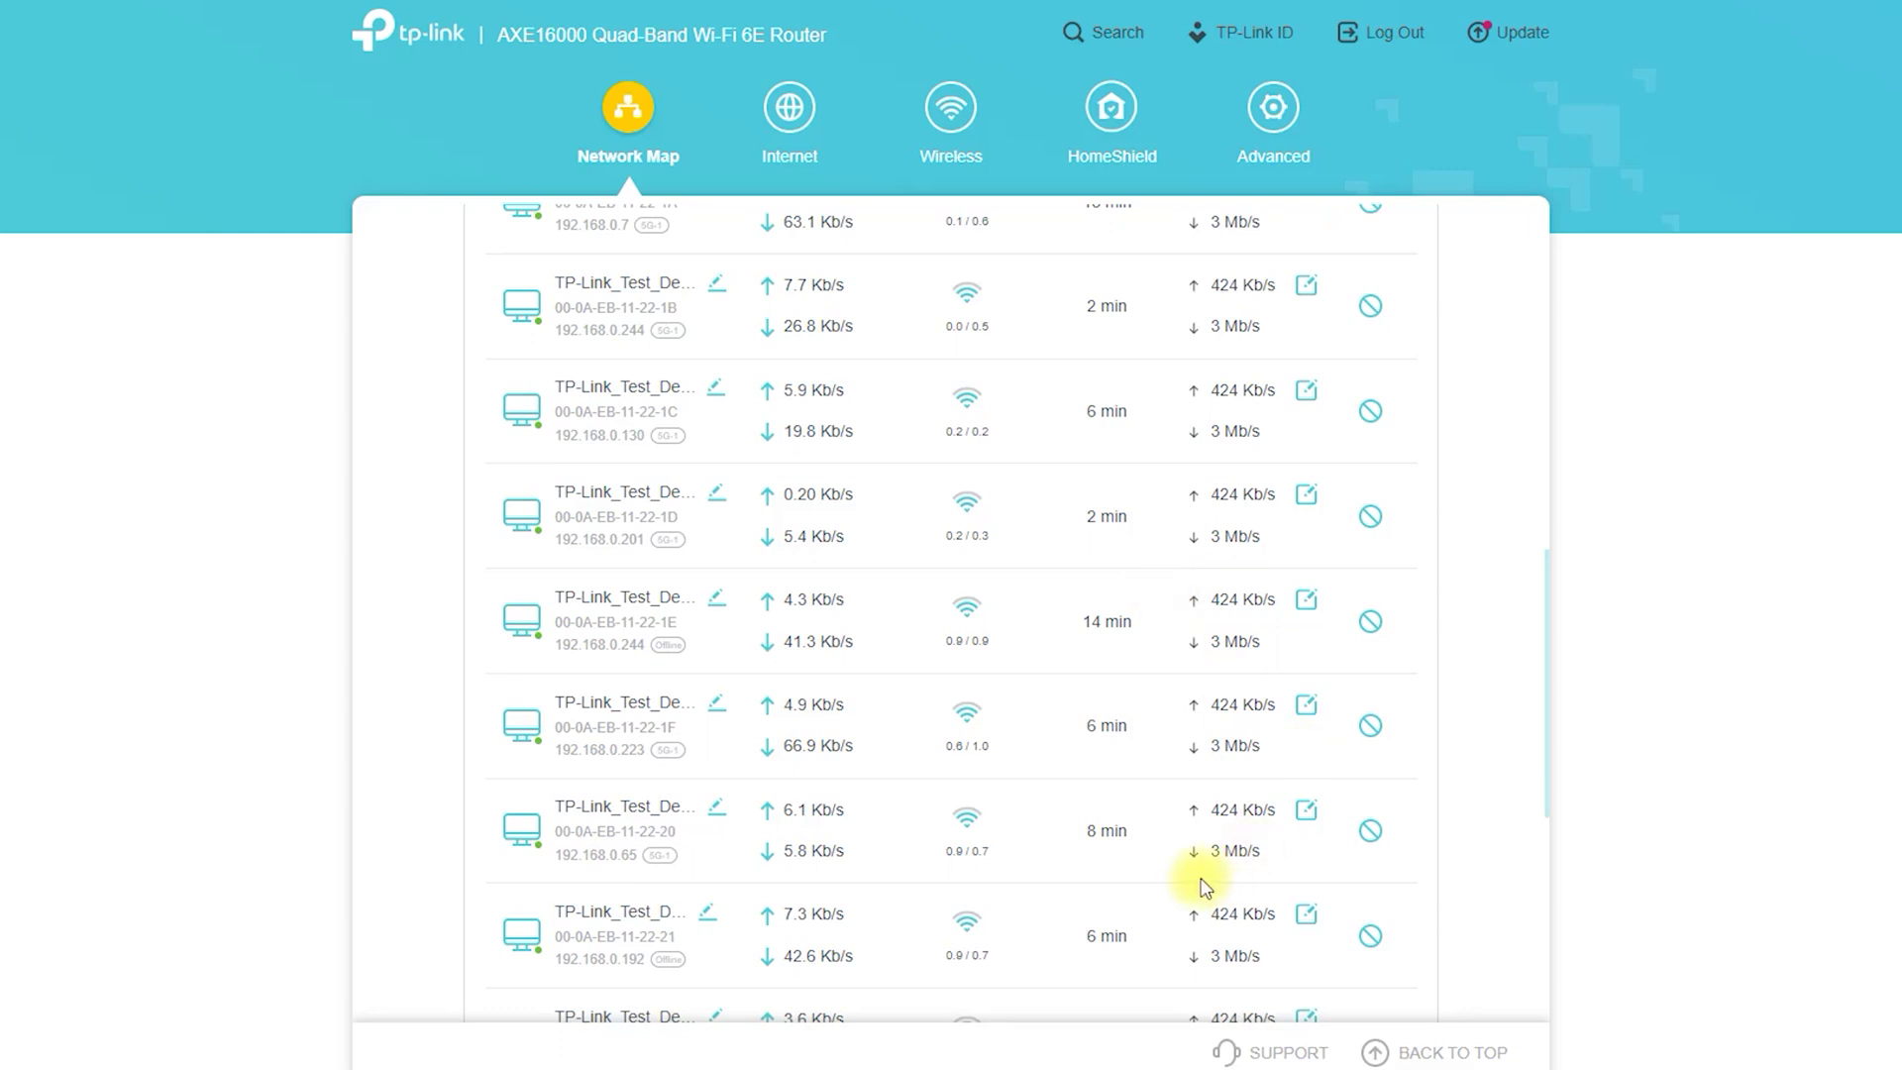
{"action": "mouse_move", "coordinate": [1214, 412]}
{"action": "left_mouse_down"}
{"action": "mouse_move", "coordinate": [1268, 428]}
{"action": "mouse_move", "coordinate": [1189, 440]}
{"action": "mouse_move", "coordinate": [1213, 414]}
{"action": "left_mouse_up"}
{"action": "mouse_move", "coordinate": [1252, 520]}
{"action": "left_mouse_down"}
{"action": "mouse_move", "coordinate": [1282, 550]}
{"action": "mouse_move", "coordinate": [1183, 525]}
{"action": "mouse_move", "coordinate": [1273, 520]}
{"action": "mouse_move", "coordinate": [1265, 473]}
{"action": "mouse_move", "coordinate": [1171, 501]}
{"action": "mouse_move", "coordinate": [1277, 510]}
{"action": "left_mouse_up"}
{"action": "mouse_move", "coordinate": [1253, 624]}
{"action": "left_mouse_down"}
{"action": "mouse_move", "coordinate": [1304, 607]}
{"action": "mouse_move", "coordinate": [1203, 622]}
{"action": "mouse_move", "coordinate": [1278, 624]}
{"action": "left_mouse_up"}
{"action": "mouse_move", "coordinate": [1228, 734]}
{"action": "left_mouse_down"}
{"action": "mouse_move", "coordinate": [1252, 722]}
{"action": "mouse_move", "coordinate": [1201, 670]}
{"action": "mouse_move", "coordinate": [1260, 738]}
{"action": "left_mouse_up"}
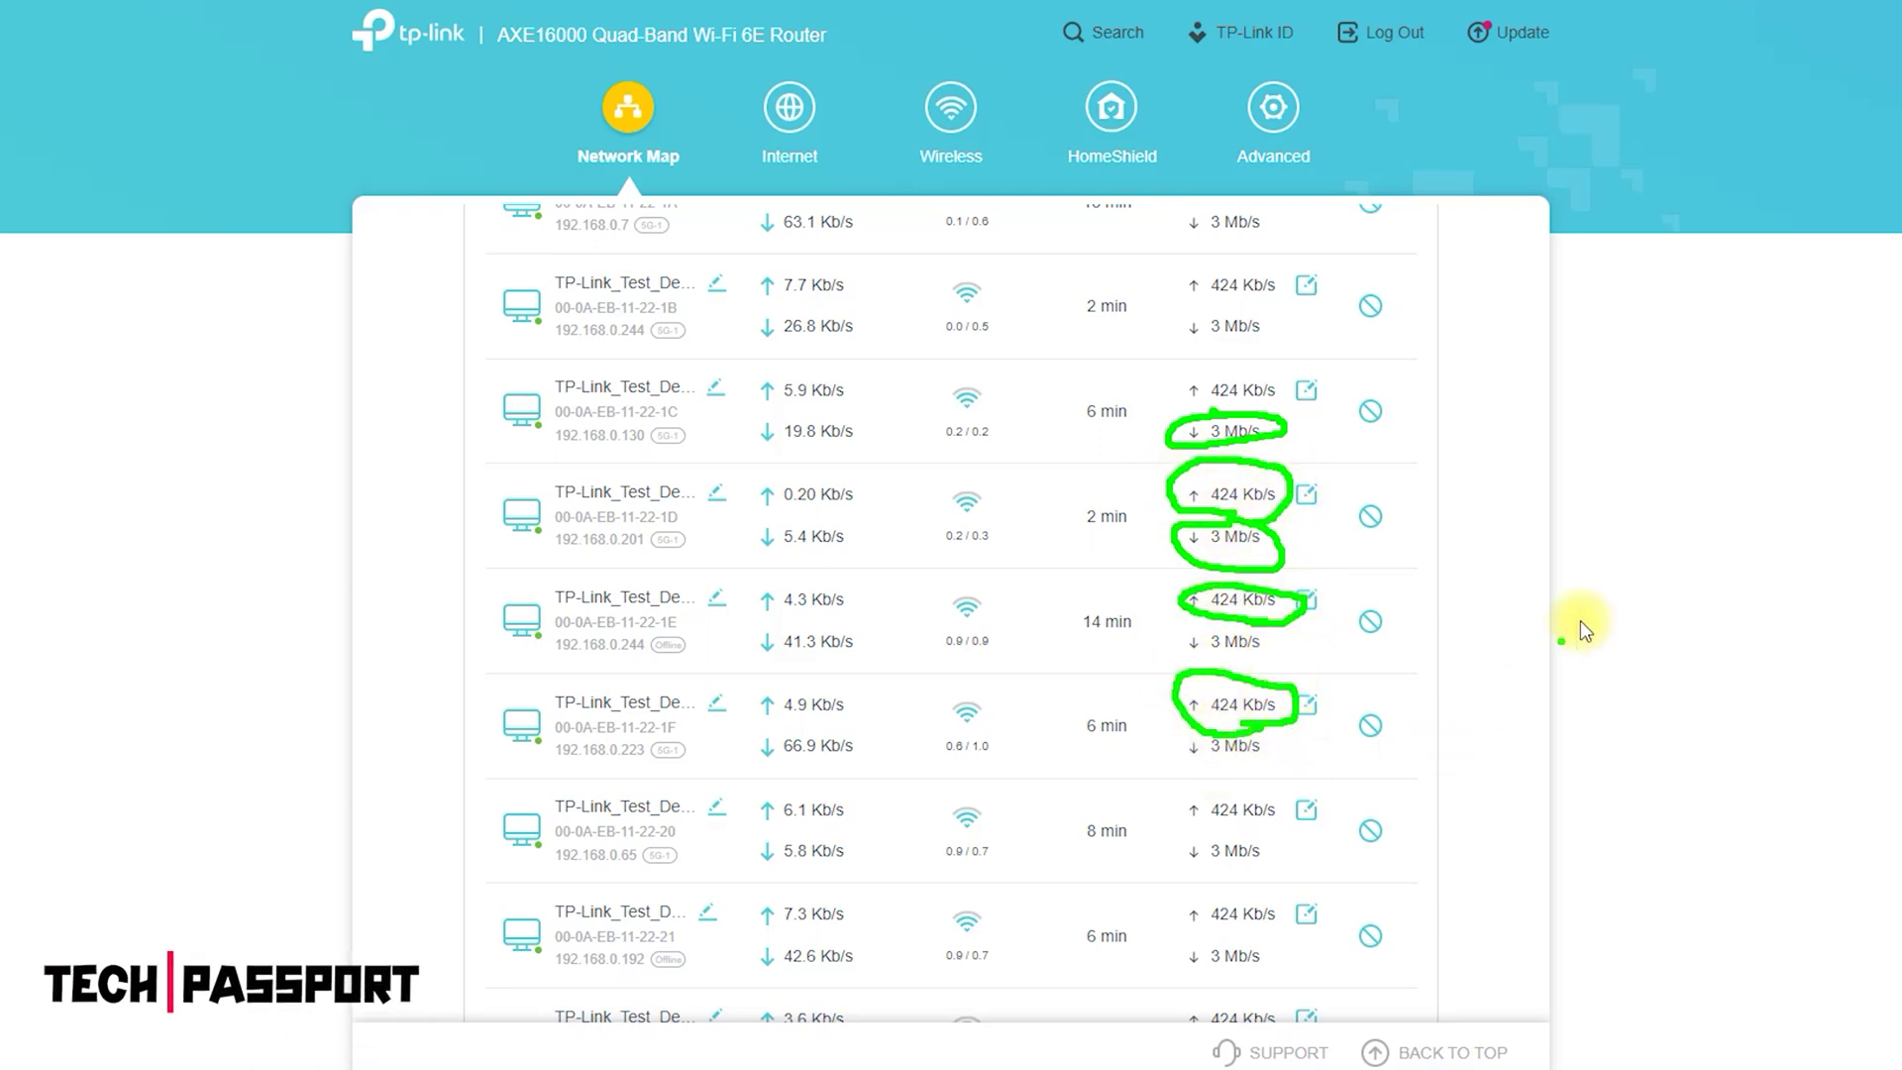
{"action": "key", "text": "Escape"}
{"action": "scroll", "coordinate": [883, 670], "scroll_direction": "up", "scroll_amount": 10}
{"action": "scroll", "coordinate": [883, 669], "scroll_direction": "up", "scroll_amount": 2}
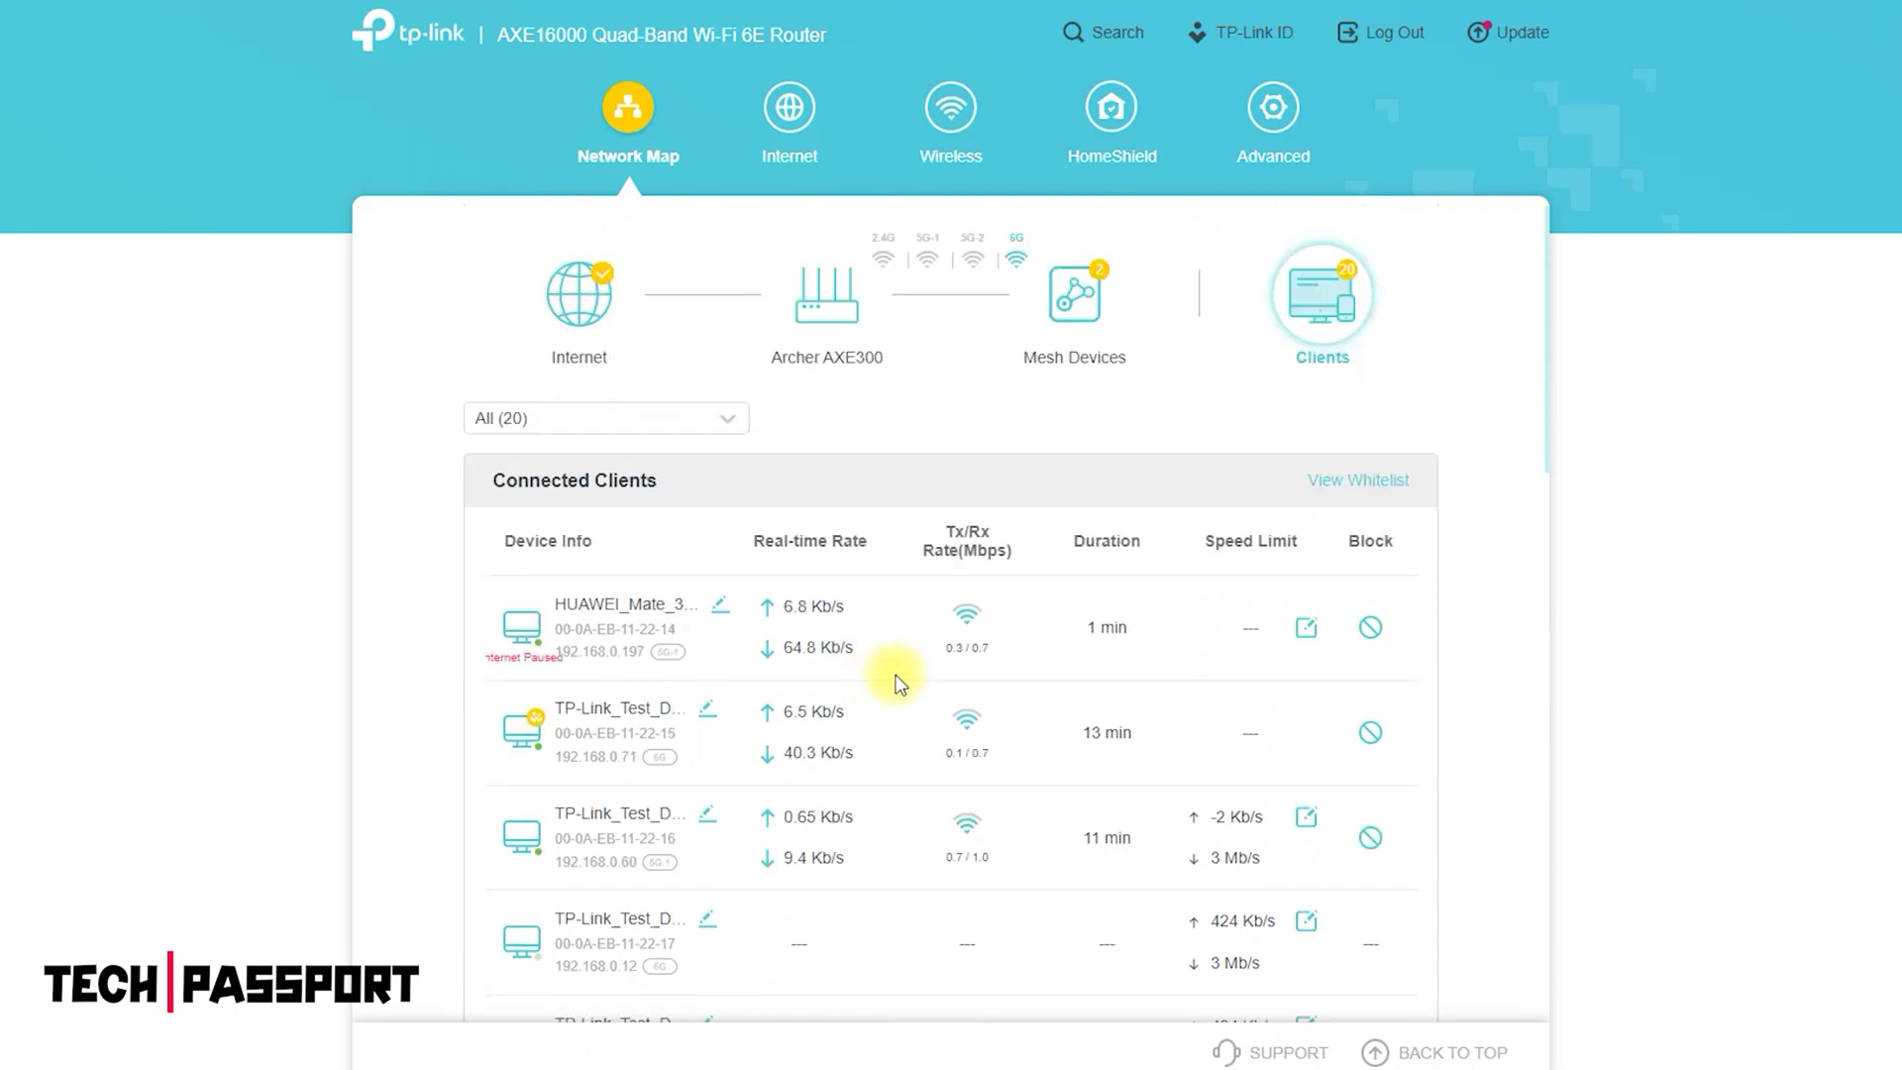
- Open the Internet settings and examine the 10 Gbps WAN/LAN, SFP+ and 2.5 Gbps WAN/LAN port choices
{"action": "left_click", "coordinate": [787, 109]}
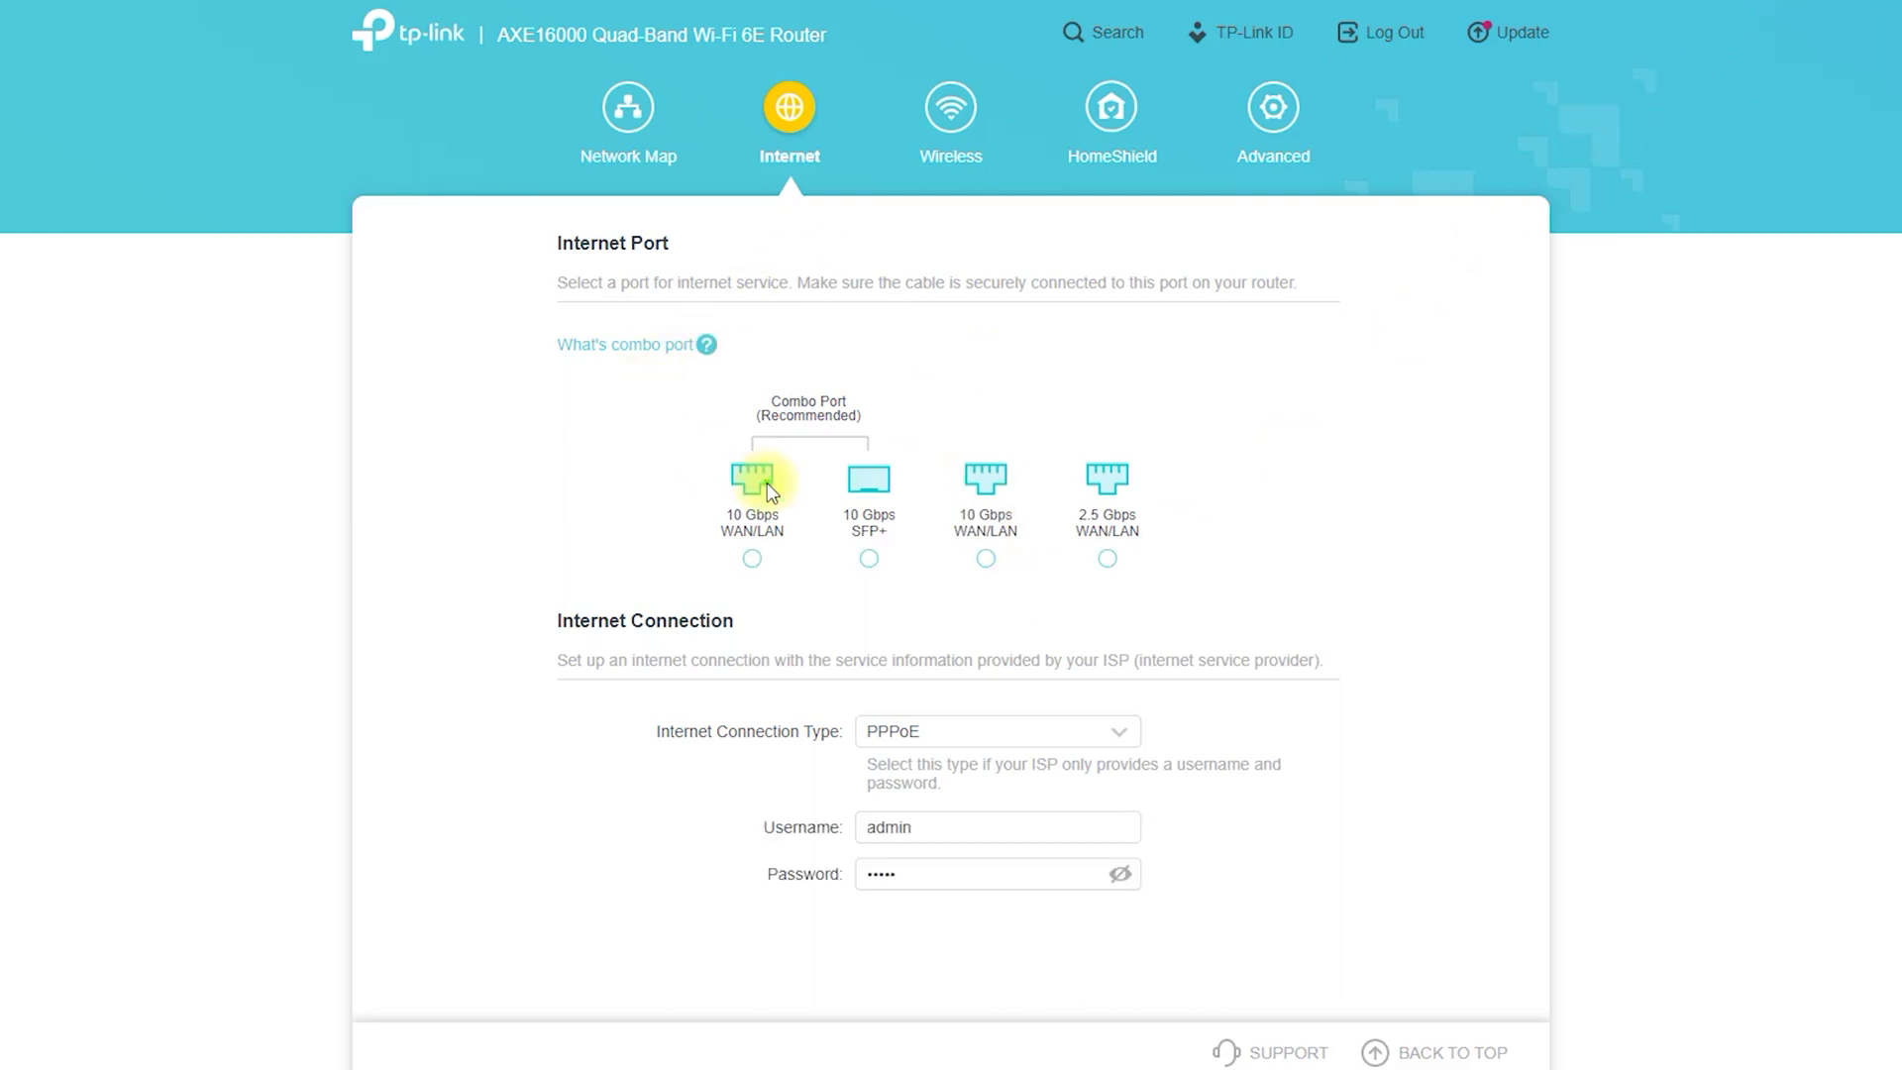
{"action": "left_click_drag", "start_coordinate": [776, 588], "coordinate": [808, 519]}
{"action": "left_click_drag", "start_coordinate": [755, 606], "coordinate": [792, 586]}
{"action": "mouse_move", "coordinate": [839, 450]}
{"action": "left_mouse_down"}
{"action": "mouse_move", "coordinate": [820, 566]}
{"action": "mouse_move", "coordinate": [871, 450]}
{"action": "mouse_move", "coordinate": [977, 593]}
{"action": "mouse_move", "coordinate": [1040, 467]}
{"action": "mouse_move", "coordinate": [957, 439]}
{"action": "mouse_move", "coordinate": [1099, 574]}
{"action": "mouse_move", "coordinate": [1133, 446]}
{"action": "left_mouse_up"}
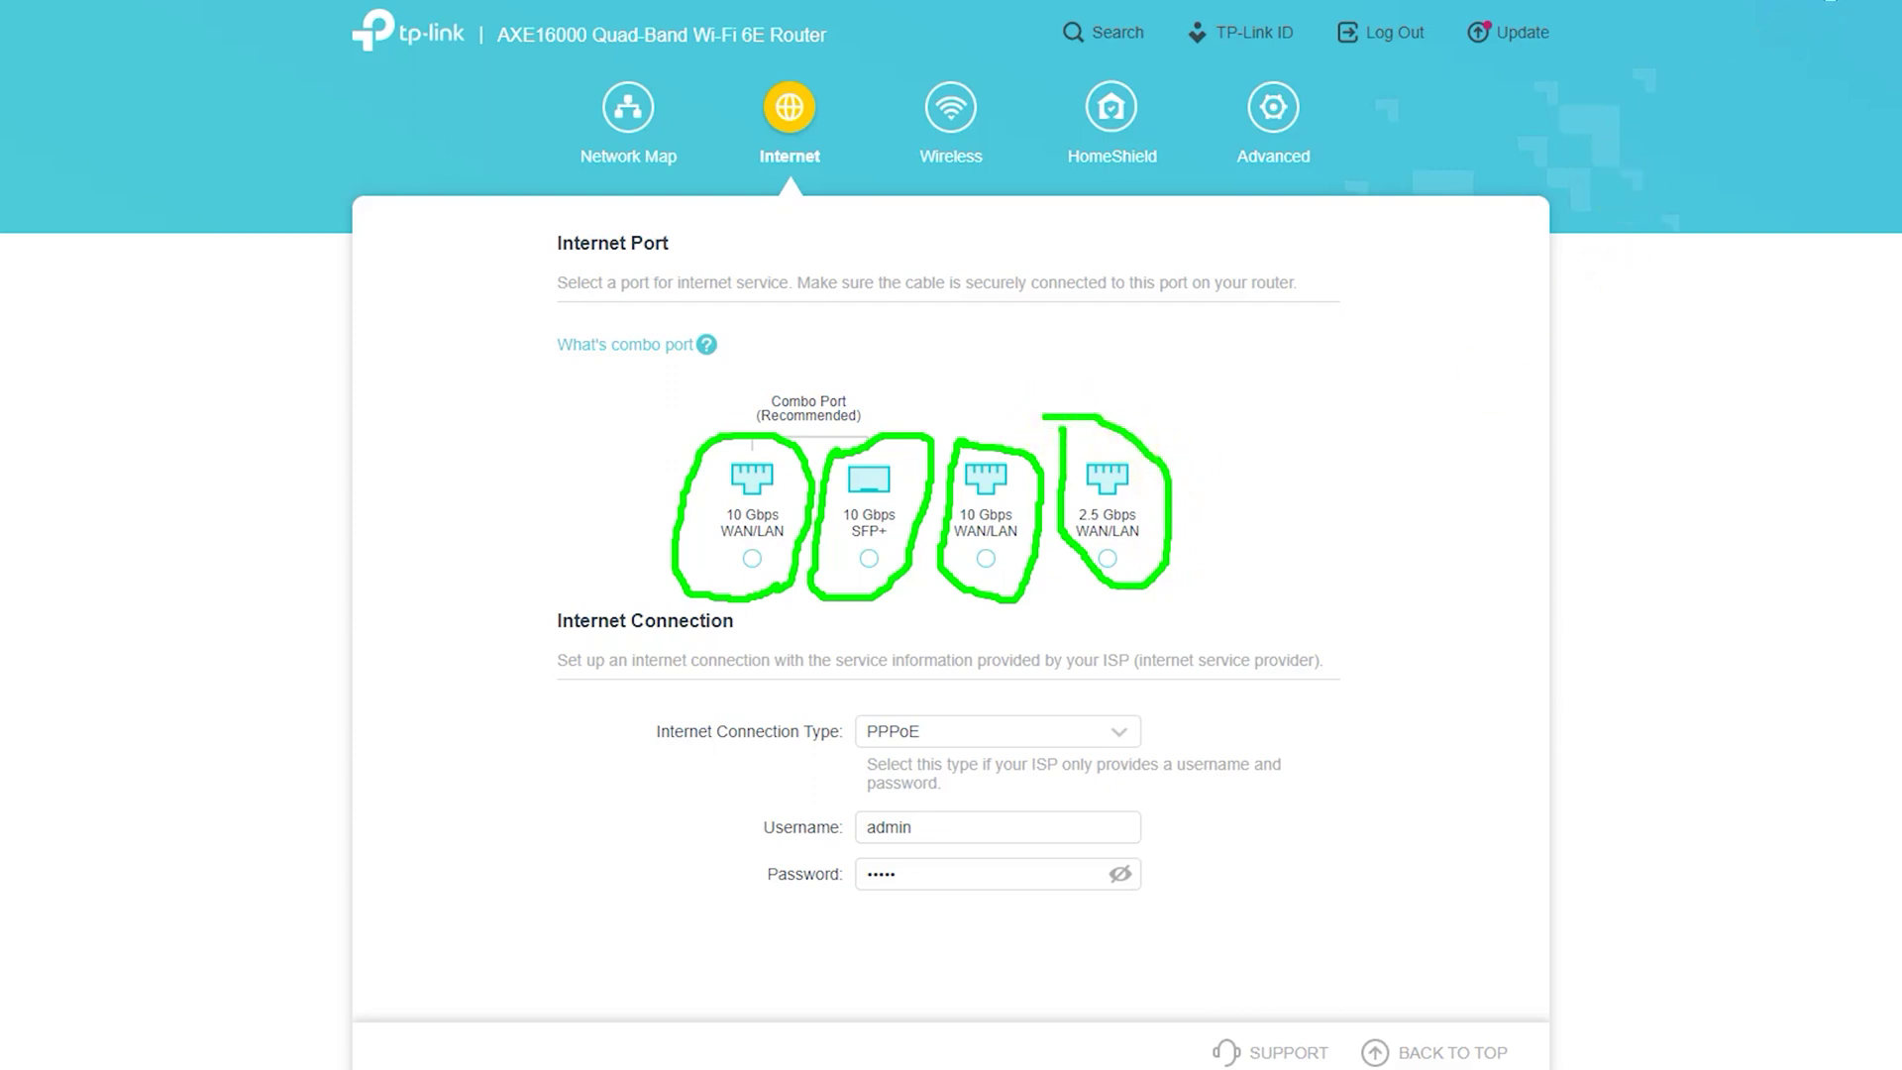
{"action": "left_click", "coordinate": [1828, 4]}
- Set the internet connection type to PPTP and review its account and static IP fields
{"action": "left_click", "coordinate": [1104, 733]}
{"action": "left_click", "coordinate": [1030, 820]}
{"action": "left_click", "coordinate": [1085, 740]}
{"action": "left_click", "coordinate": [1040, 857]}
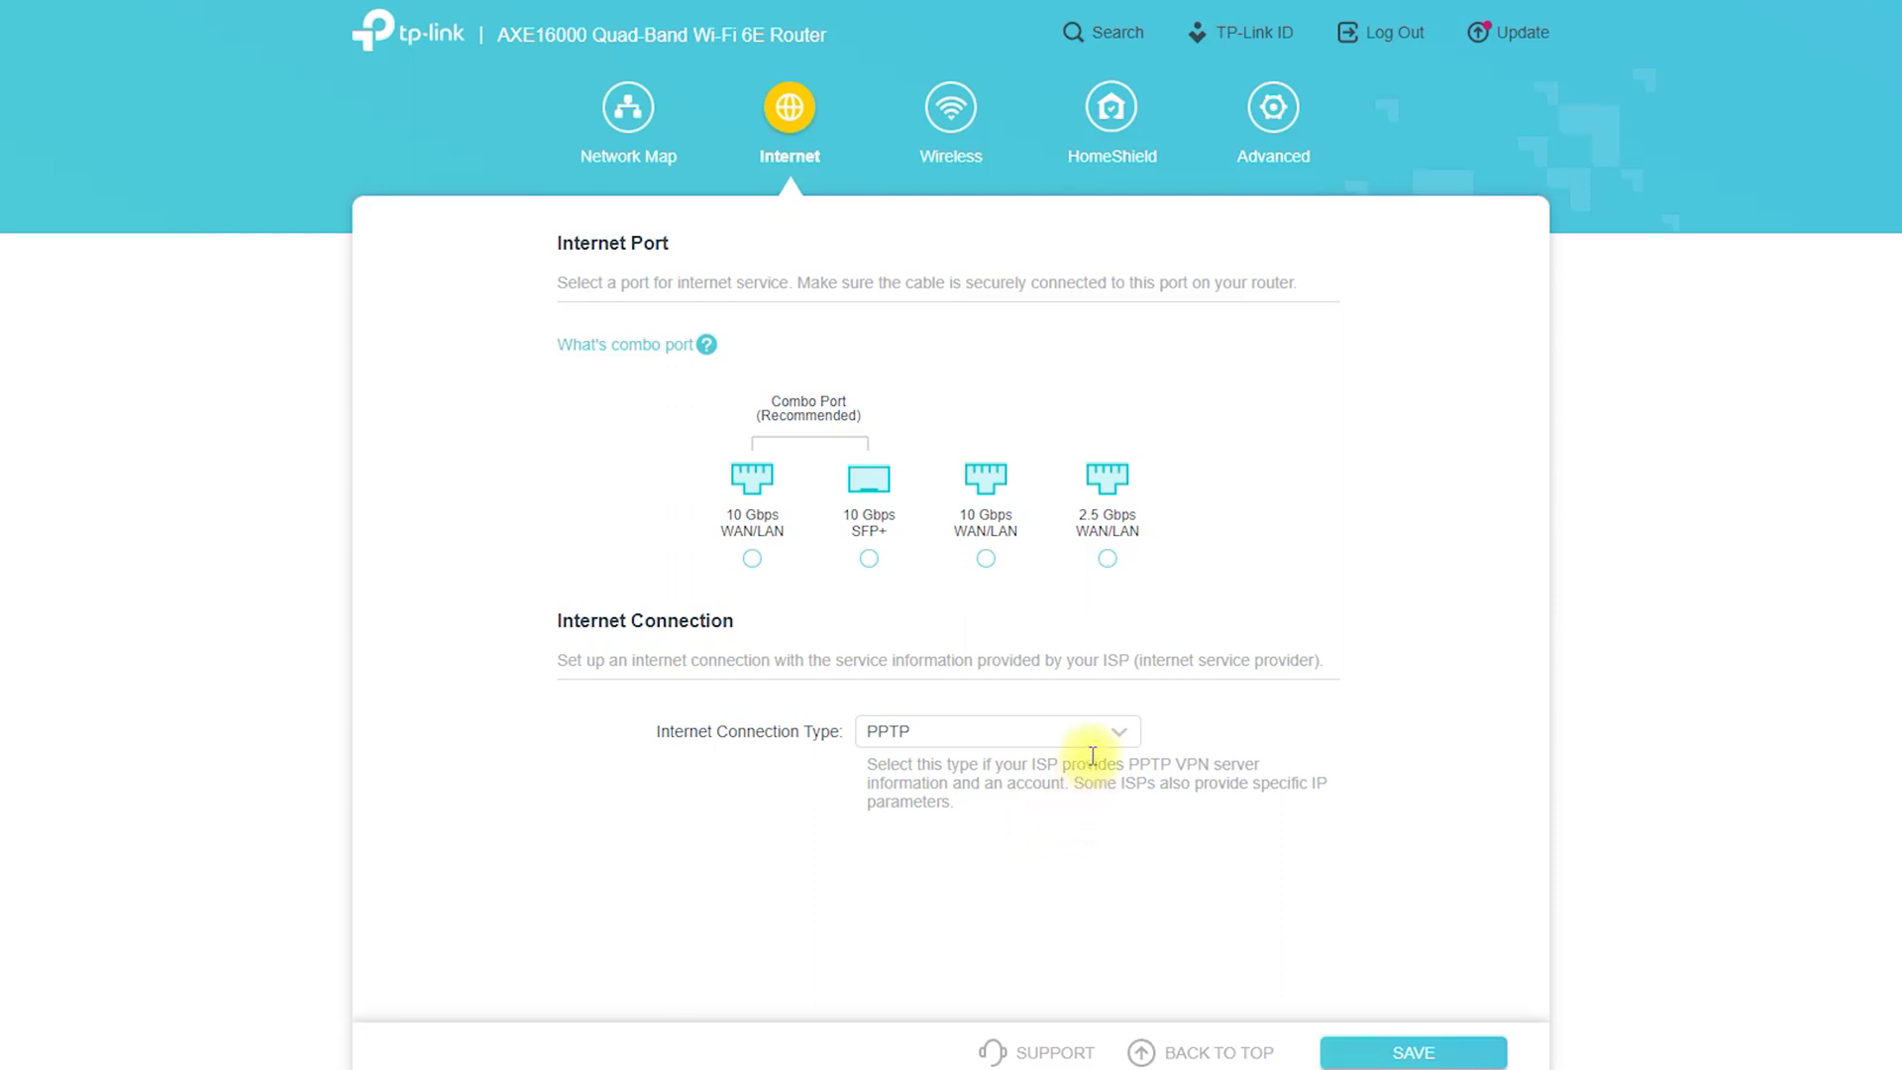
{"action": "scroll", "coordinate": [1246, 770], "scroll_direction": "down", "scroll_amount": 3}
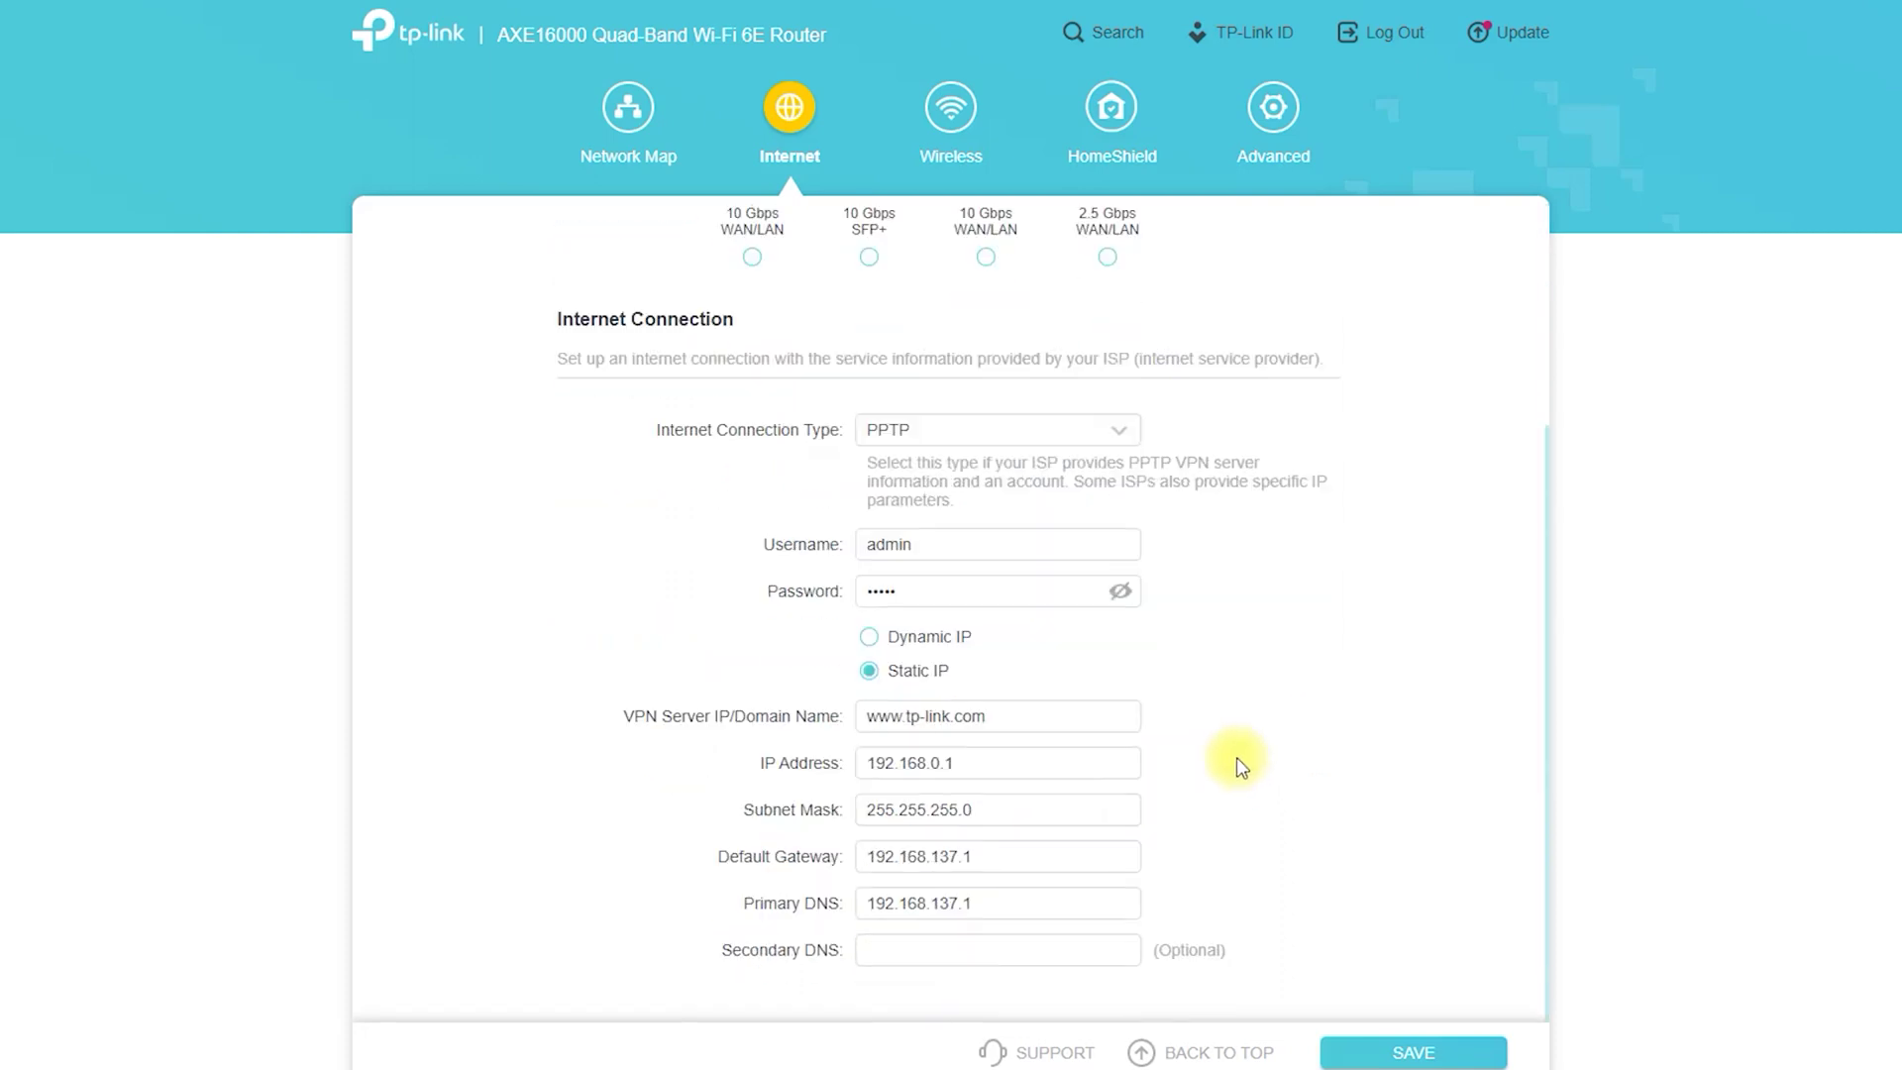
- Try the DS-Lite and v6plus internet connection types
{"action": "left_click", "coordinate": [1117, 428]}
{"action": "left_click", "coordinate": [1065, 591]}
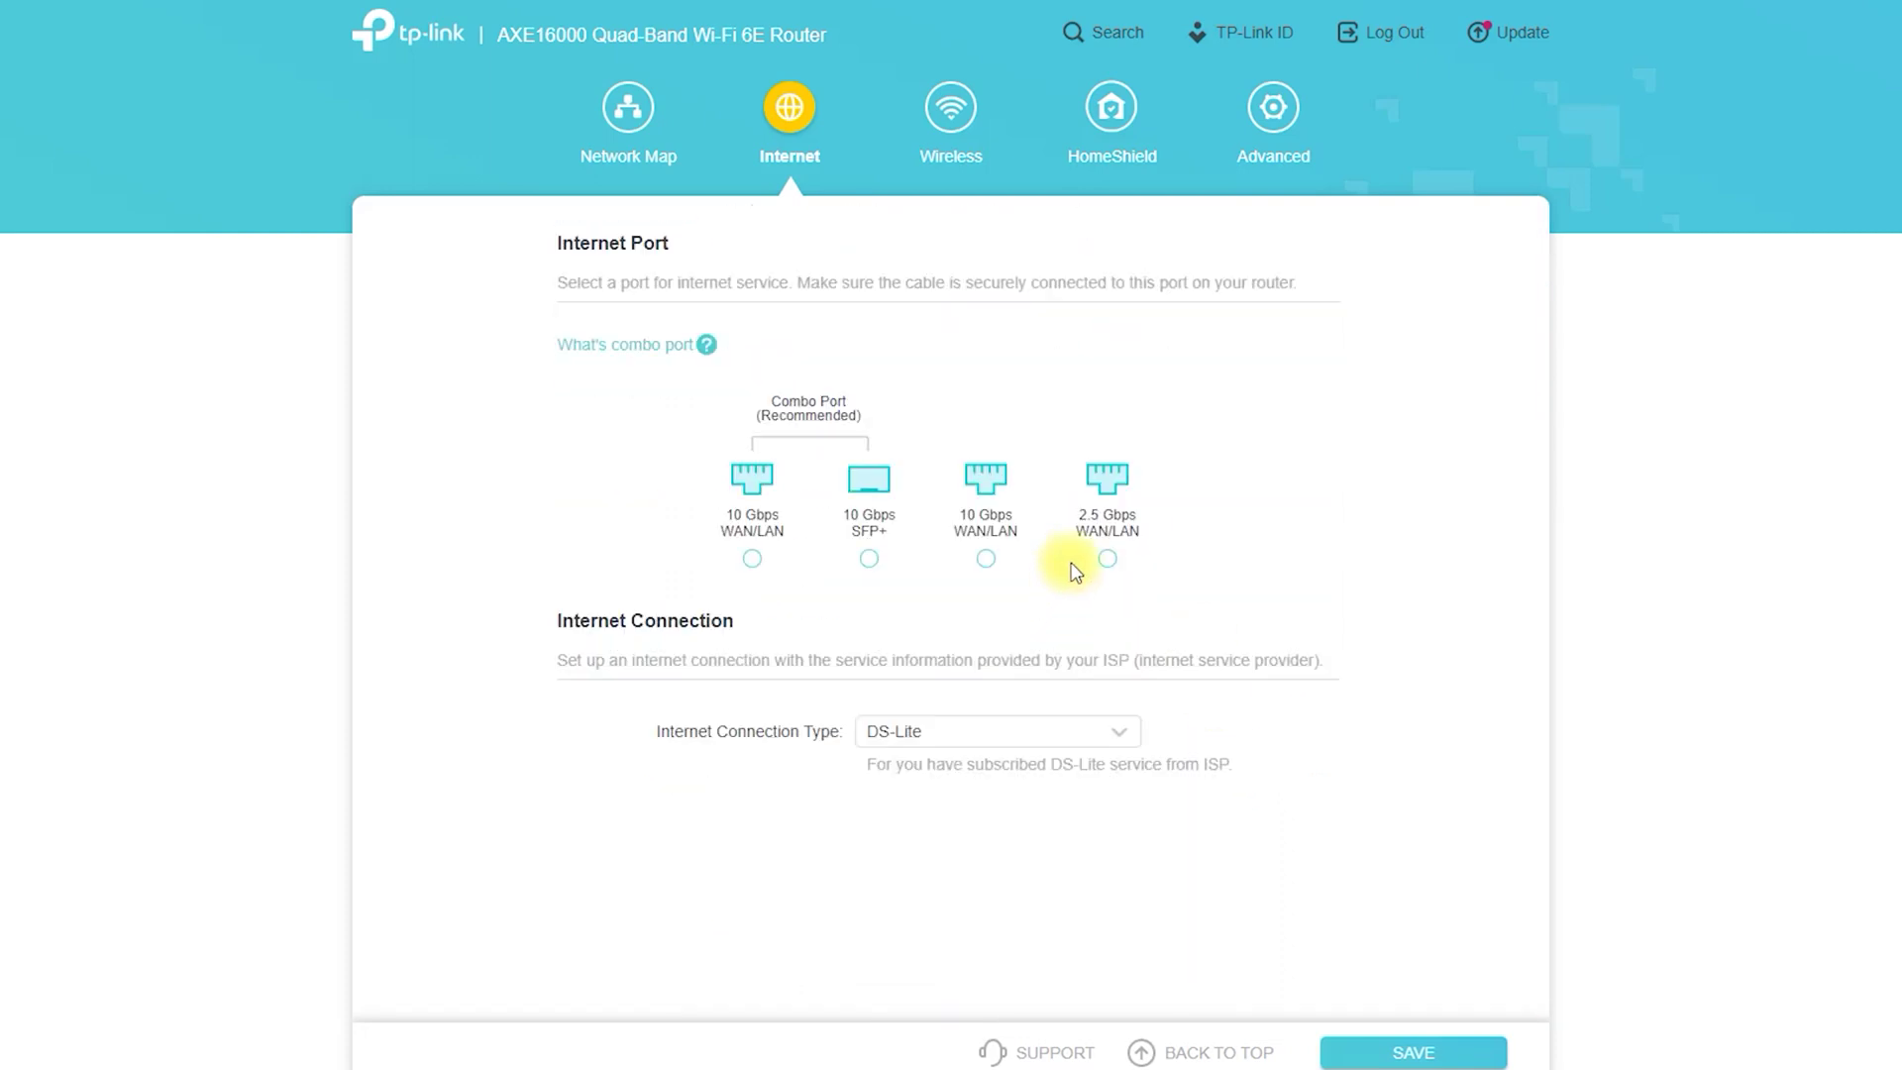
{"action": "left_click", "coordinate": [1112, 722]}
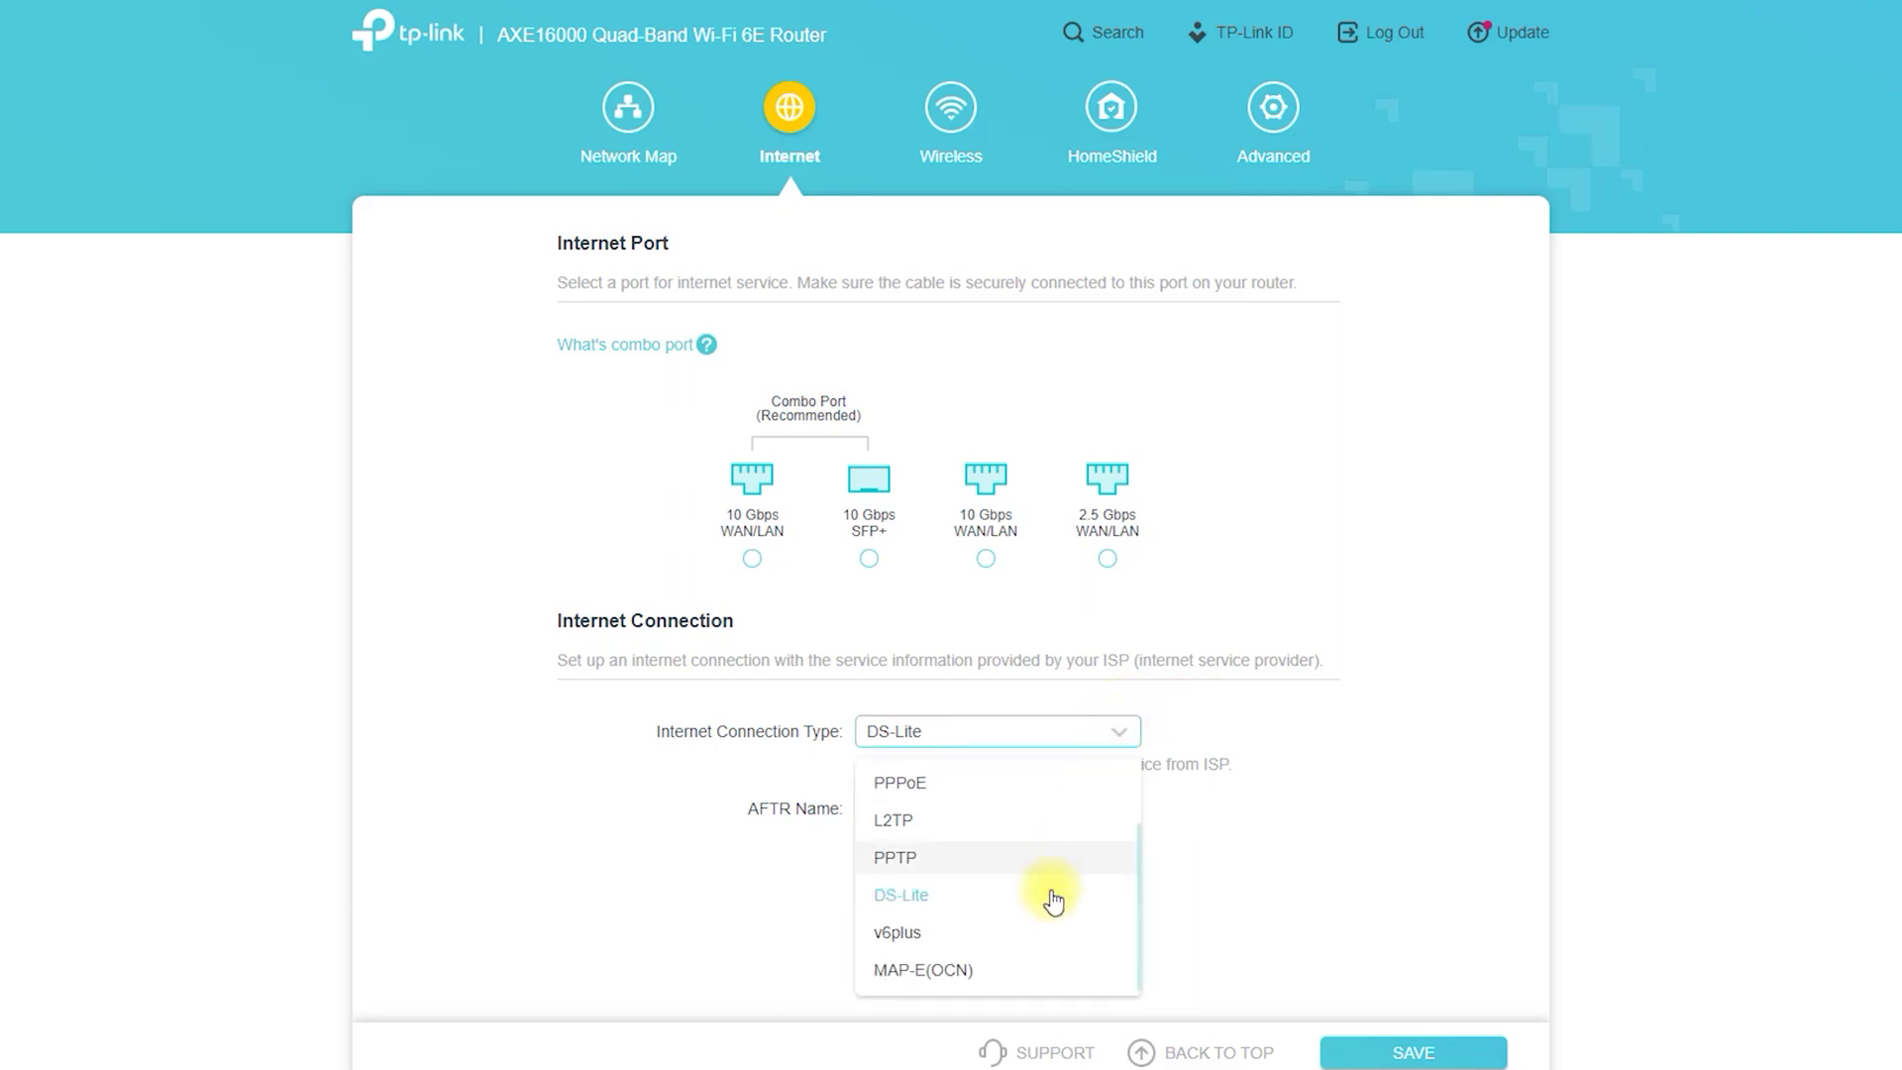
{"action": "left_click", "coordinate": [1042, 929]}
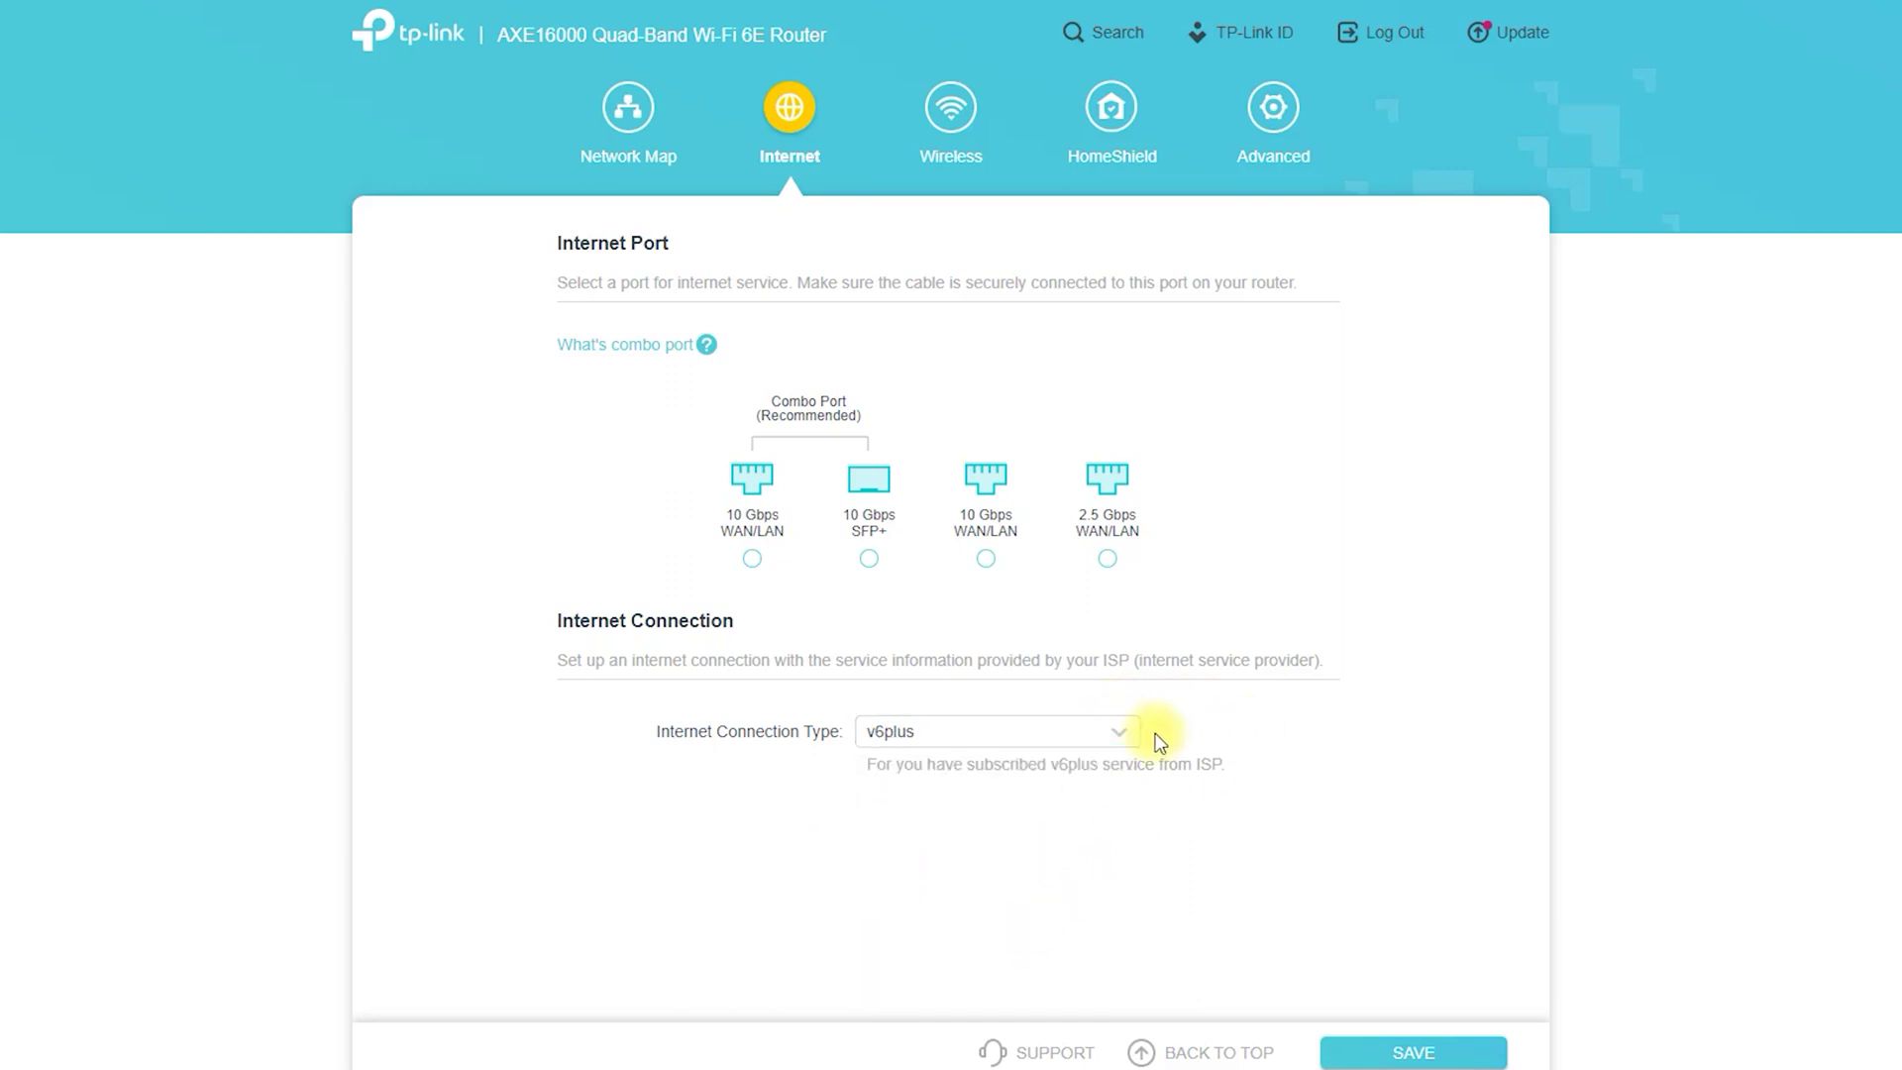
- Set the internet connection type to MAP-E(OCN)
{"action": "left_click", "coordinate": [1100, 733]}
{"action": "left_click", "coordinate": [1020, 966]}
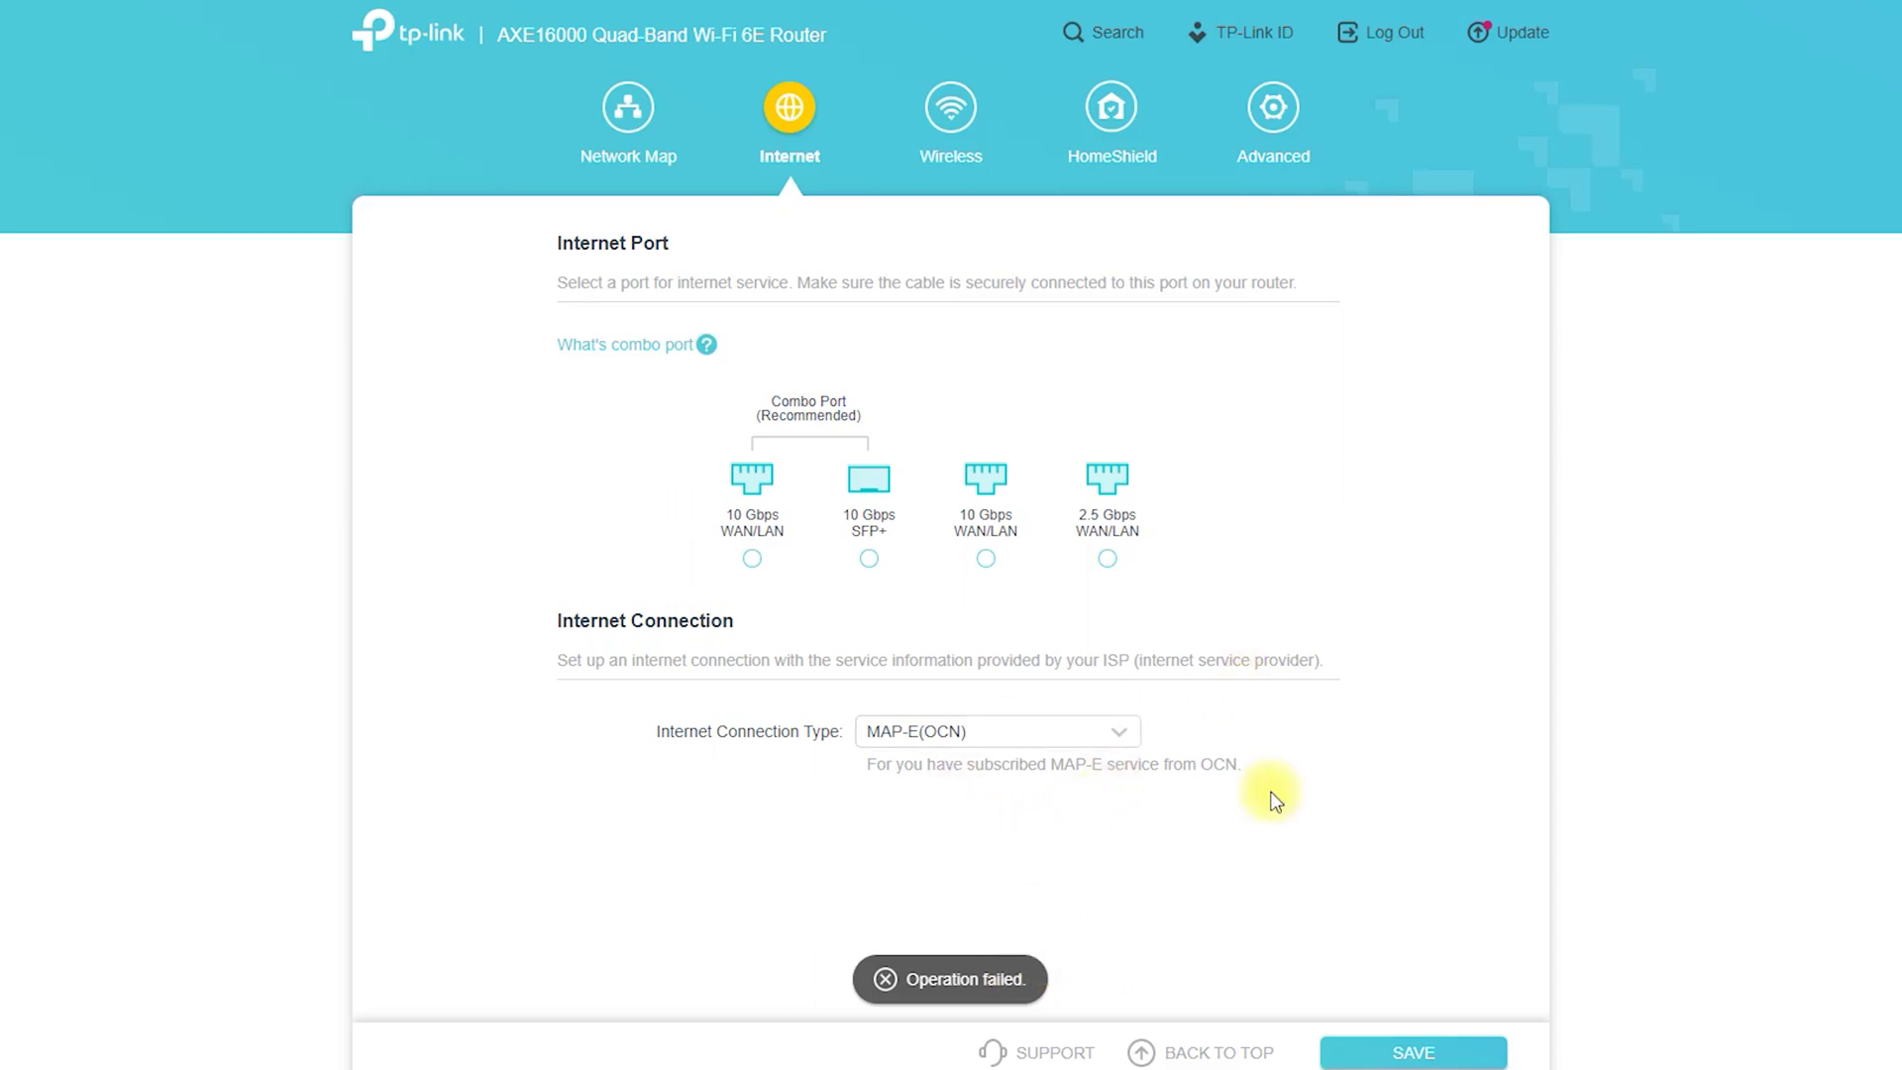
- Open the Wireless settings and examine TWT, OFDMA/MU-MIMO, Smart Connect, the network name, and the 2.4GHz and 5GHz-1 channel options
{"action": "left_click", "coordinate": [946, 149]}
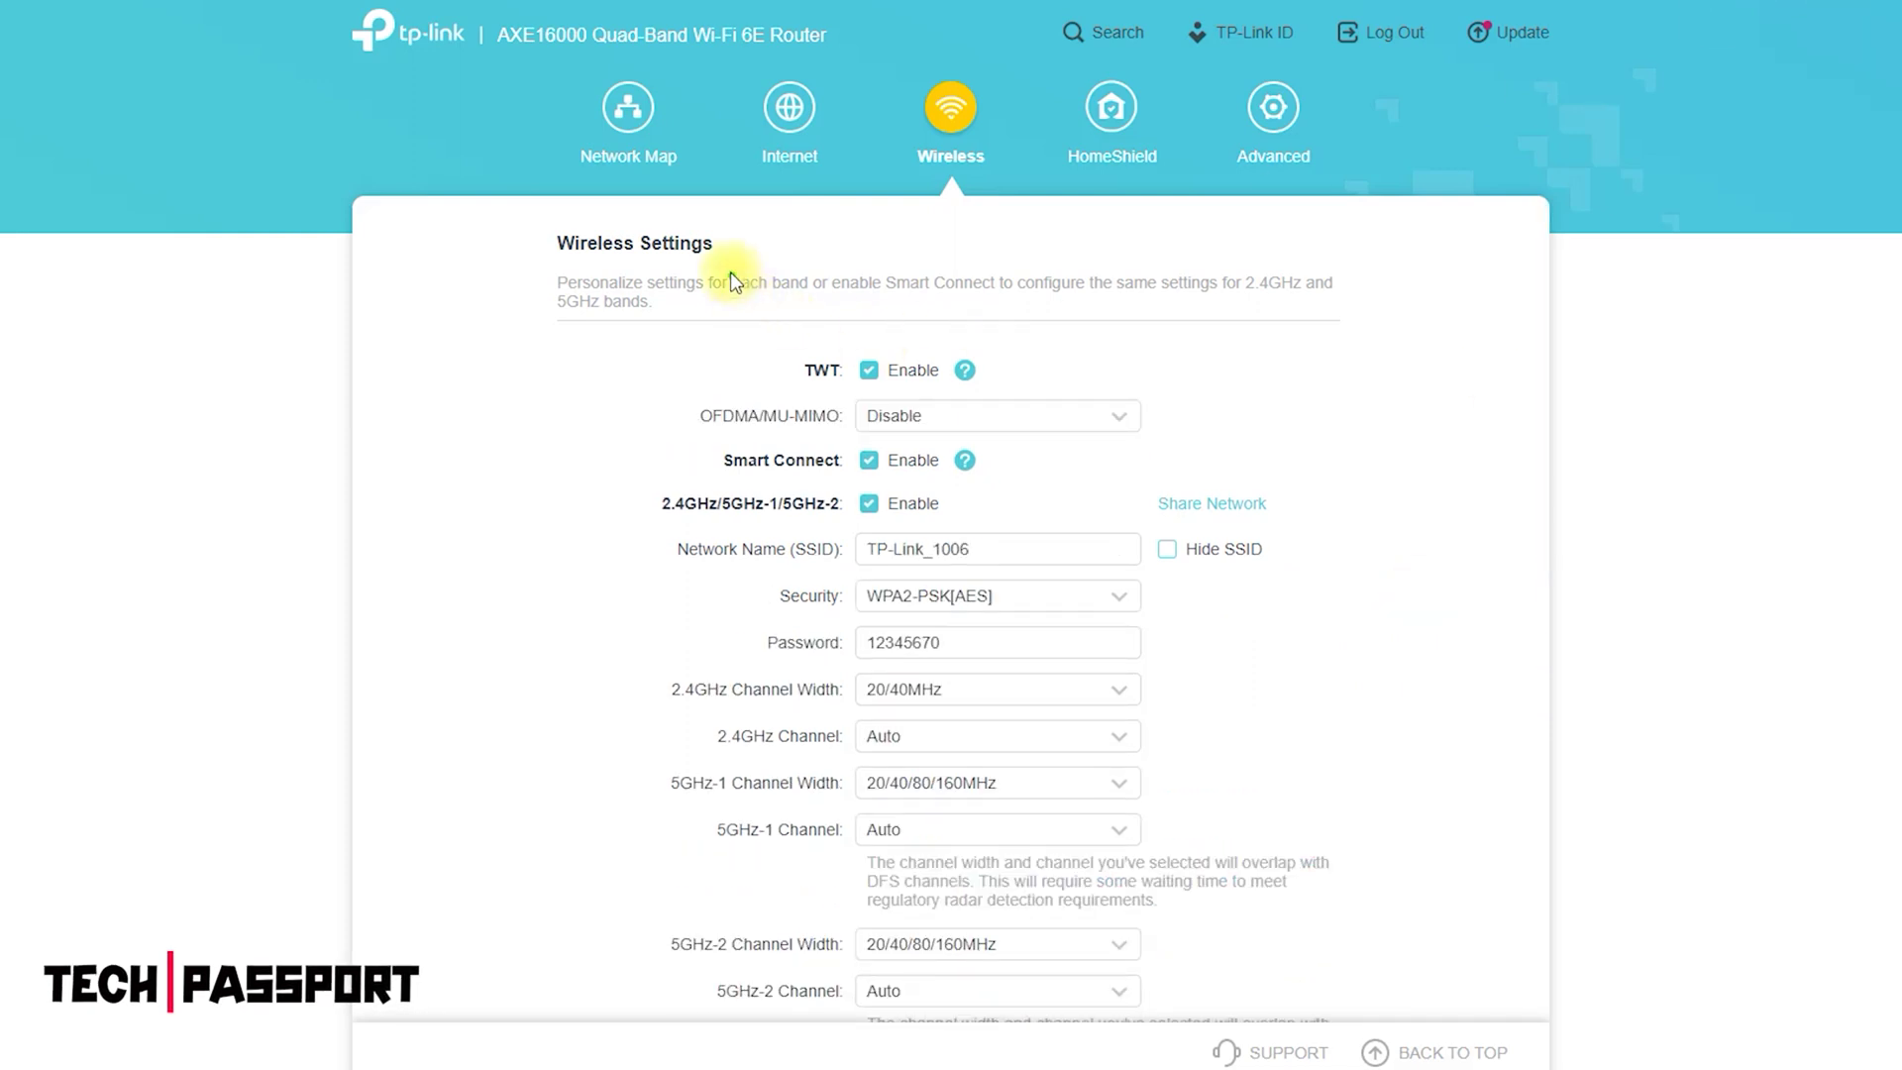
{"action": "left_click_drag", "start_coordinate": [523, 266], "coordinate": [738, 282]}
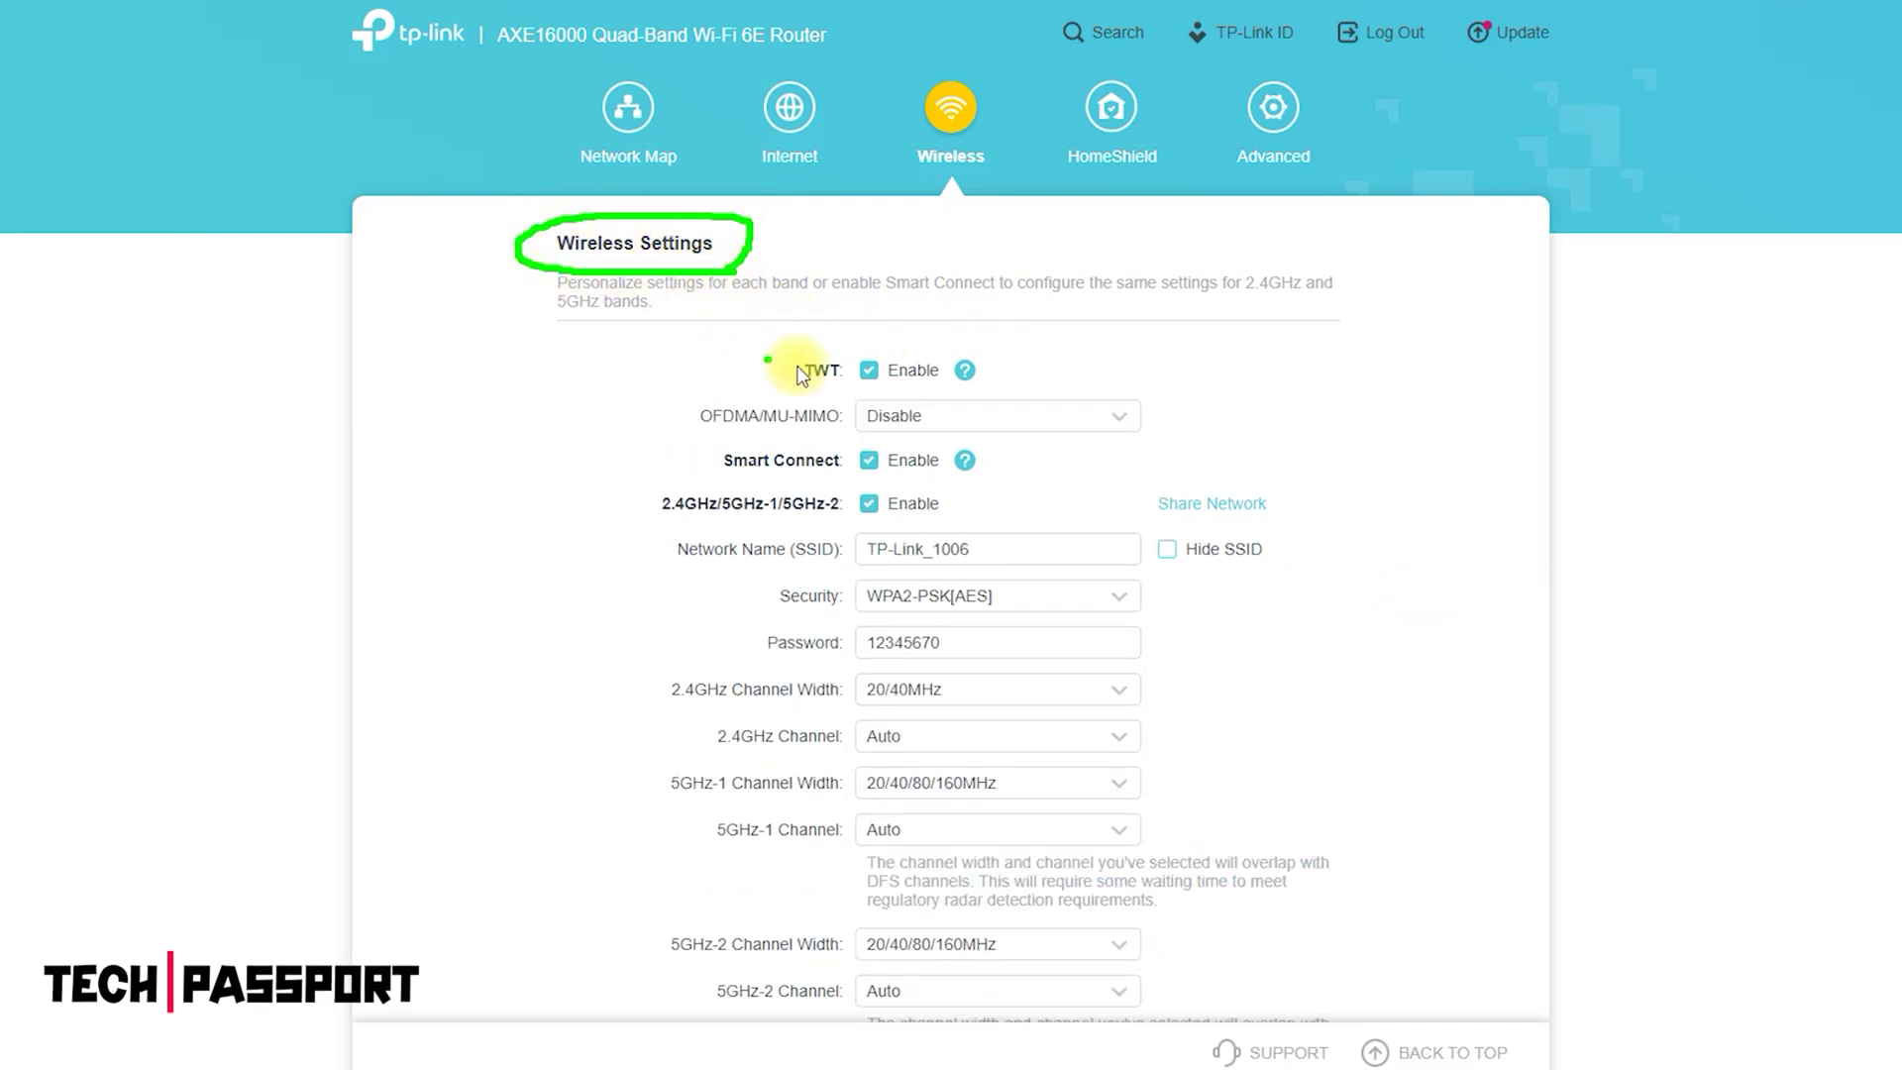
{"action": "left_click_drag", "start_coordinate": [803, 389], "coordinate": [785, 364]}
{"action": "left_click_drag", "start_coordinate": [688, 433], "coordinate": [853, 437]}
{"action": "left_click_drag", "start_coordinate": [715, 479], "coordinate": [807, 485]}
{"action": "left_click_drag", "start_coordinate": [651, 518], "coordinate": [842, 530]}
{"action": "left_click_drag", "start_coordinate": [700, 576], "coordinate": [850, 577]}
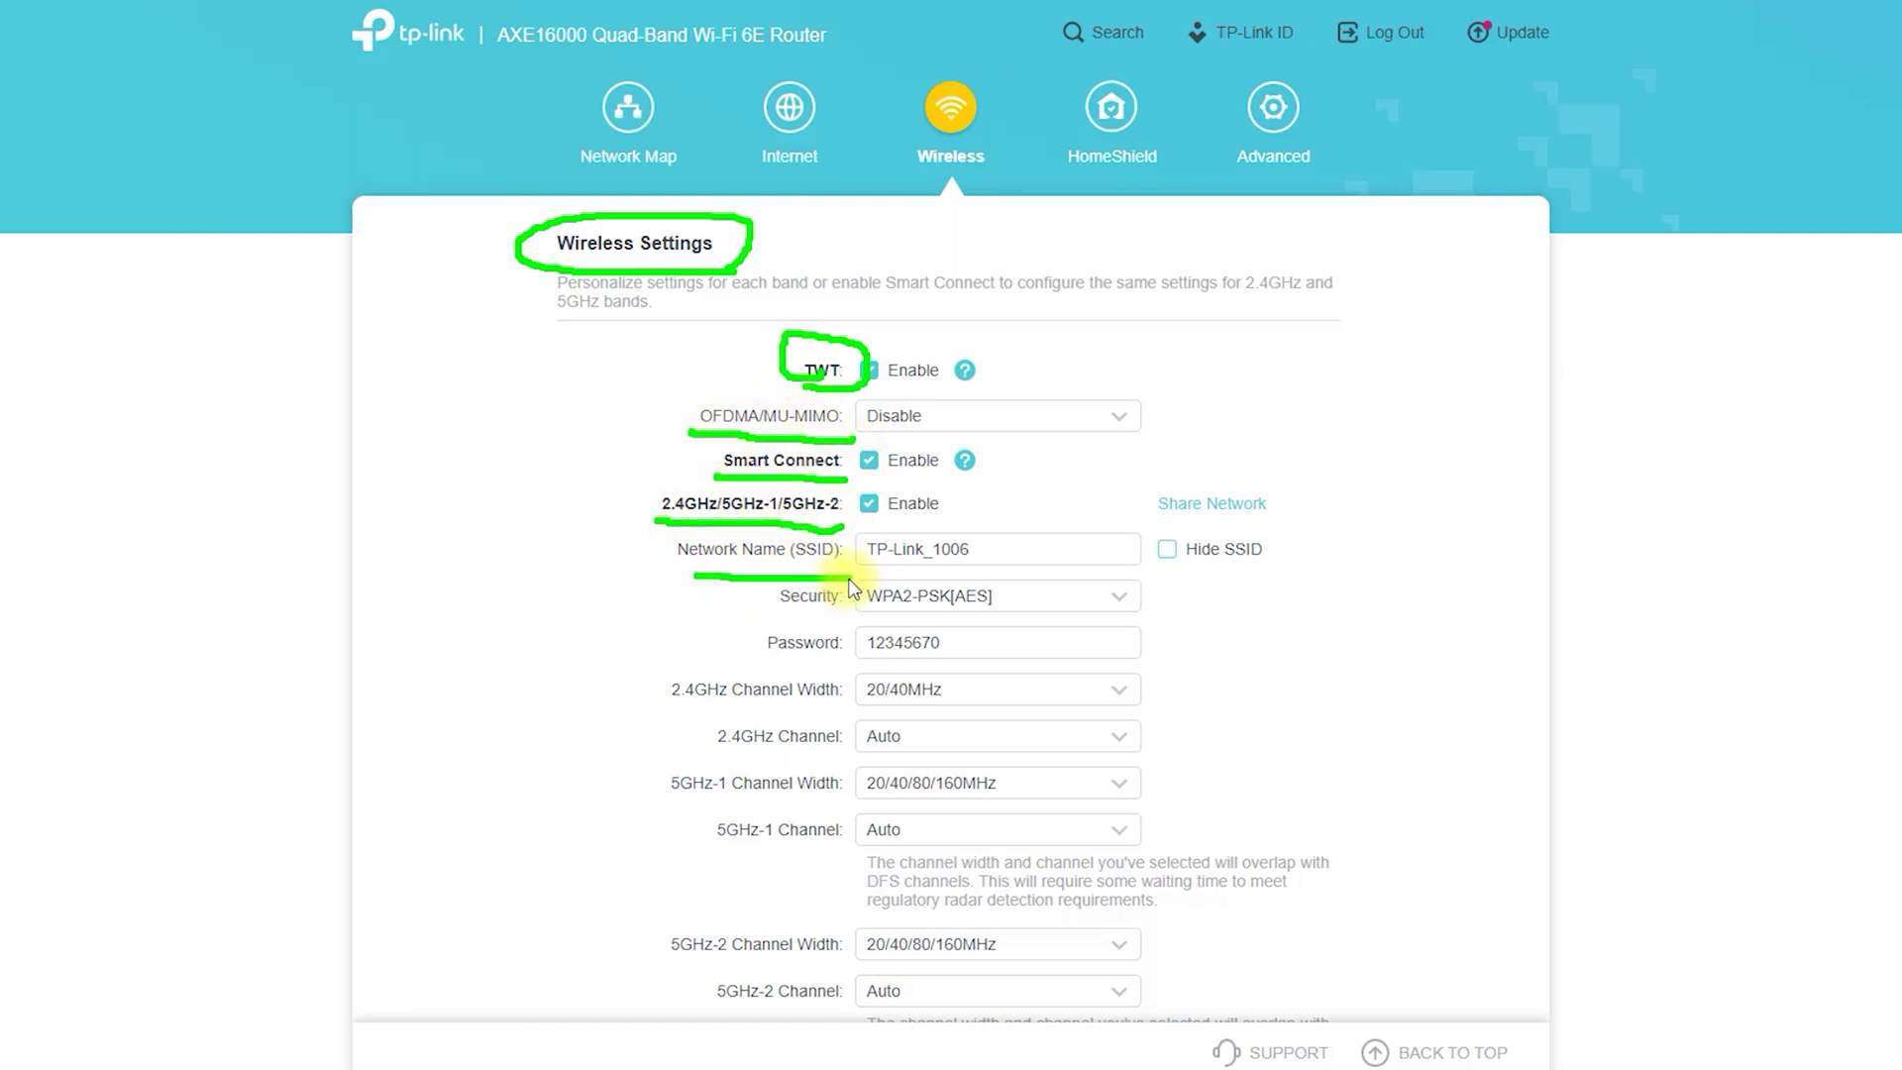
{"action": "left_click_drag", "start_coordinate": [755, 711], "coordinate": [842, 711]}
{"action": "left_click_drag", "start_coordinate": [708, 753], "coordinate": [788, 762]}
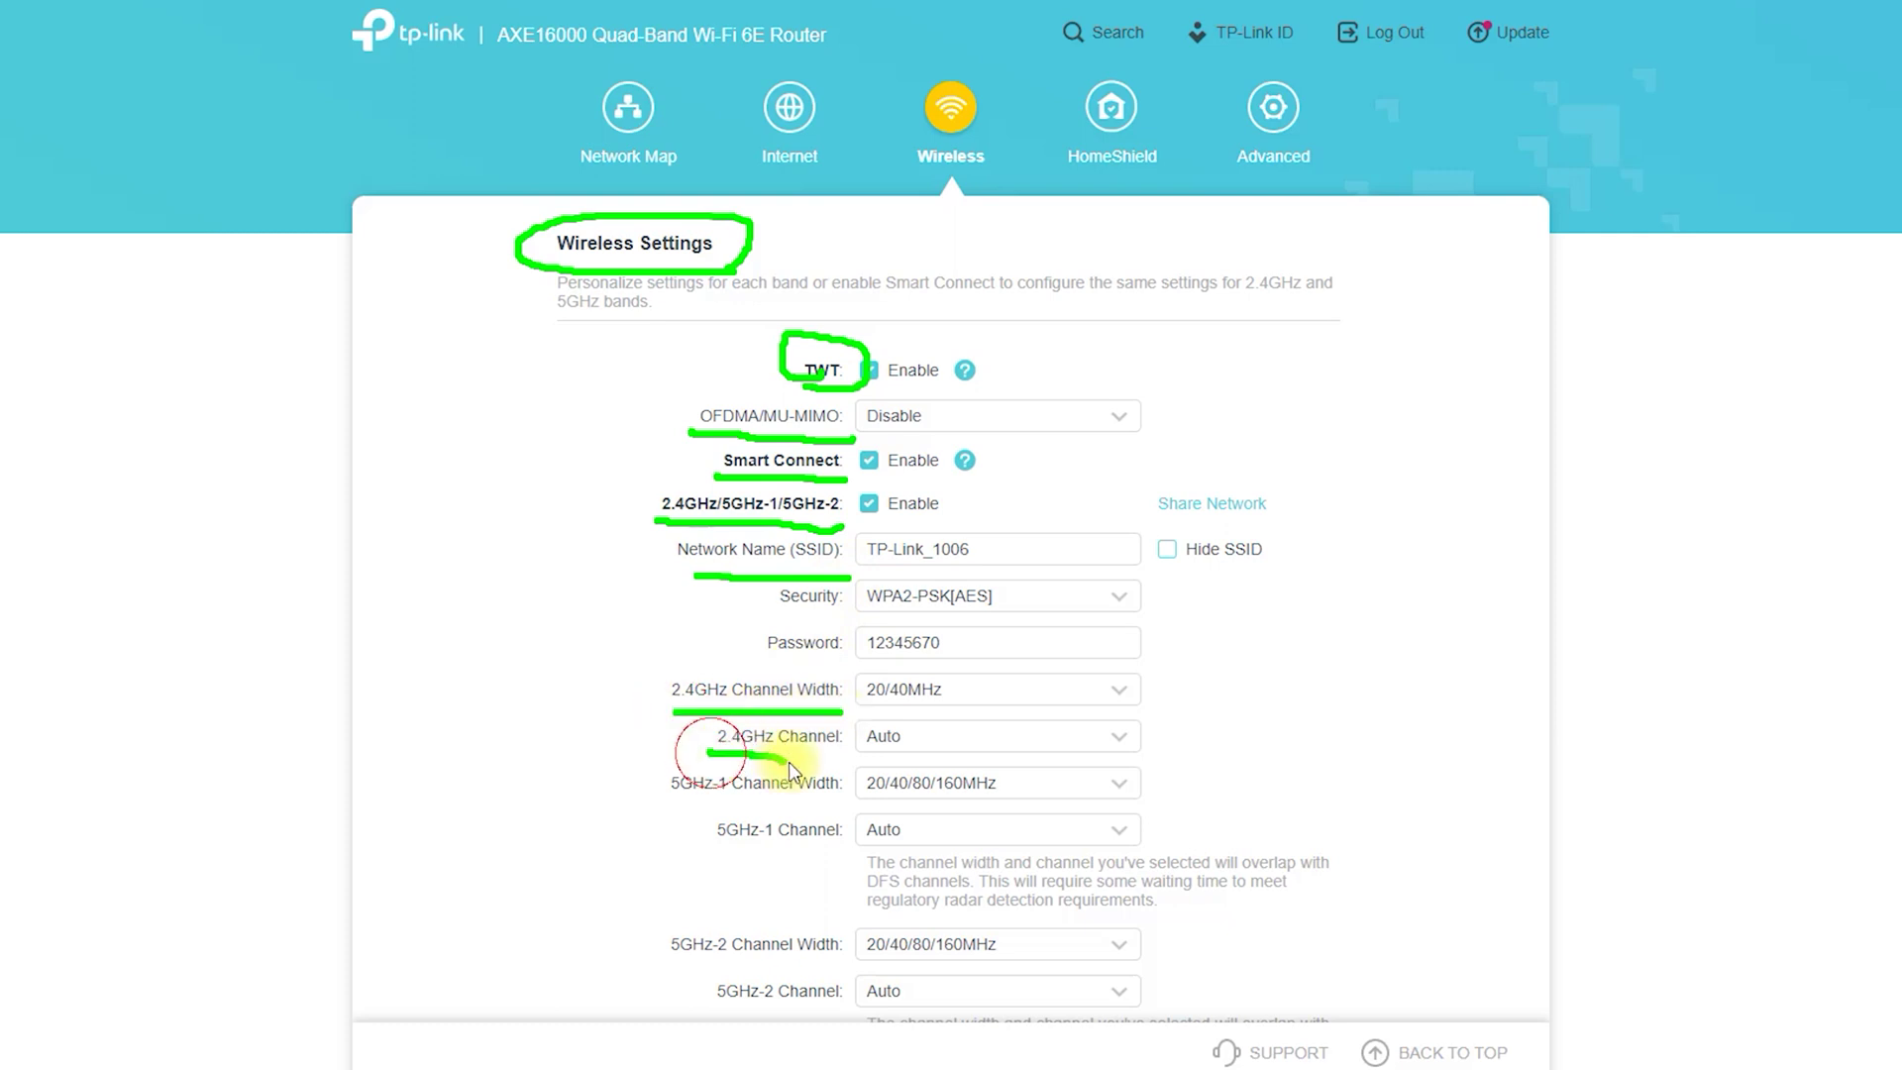
{"action": "left_click_drag", "start_coordinate": [670, 804], "coordinate": [797, 807]}
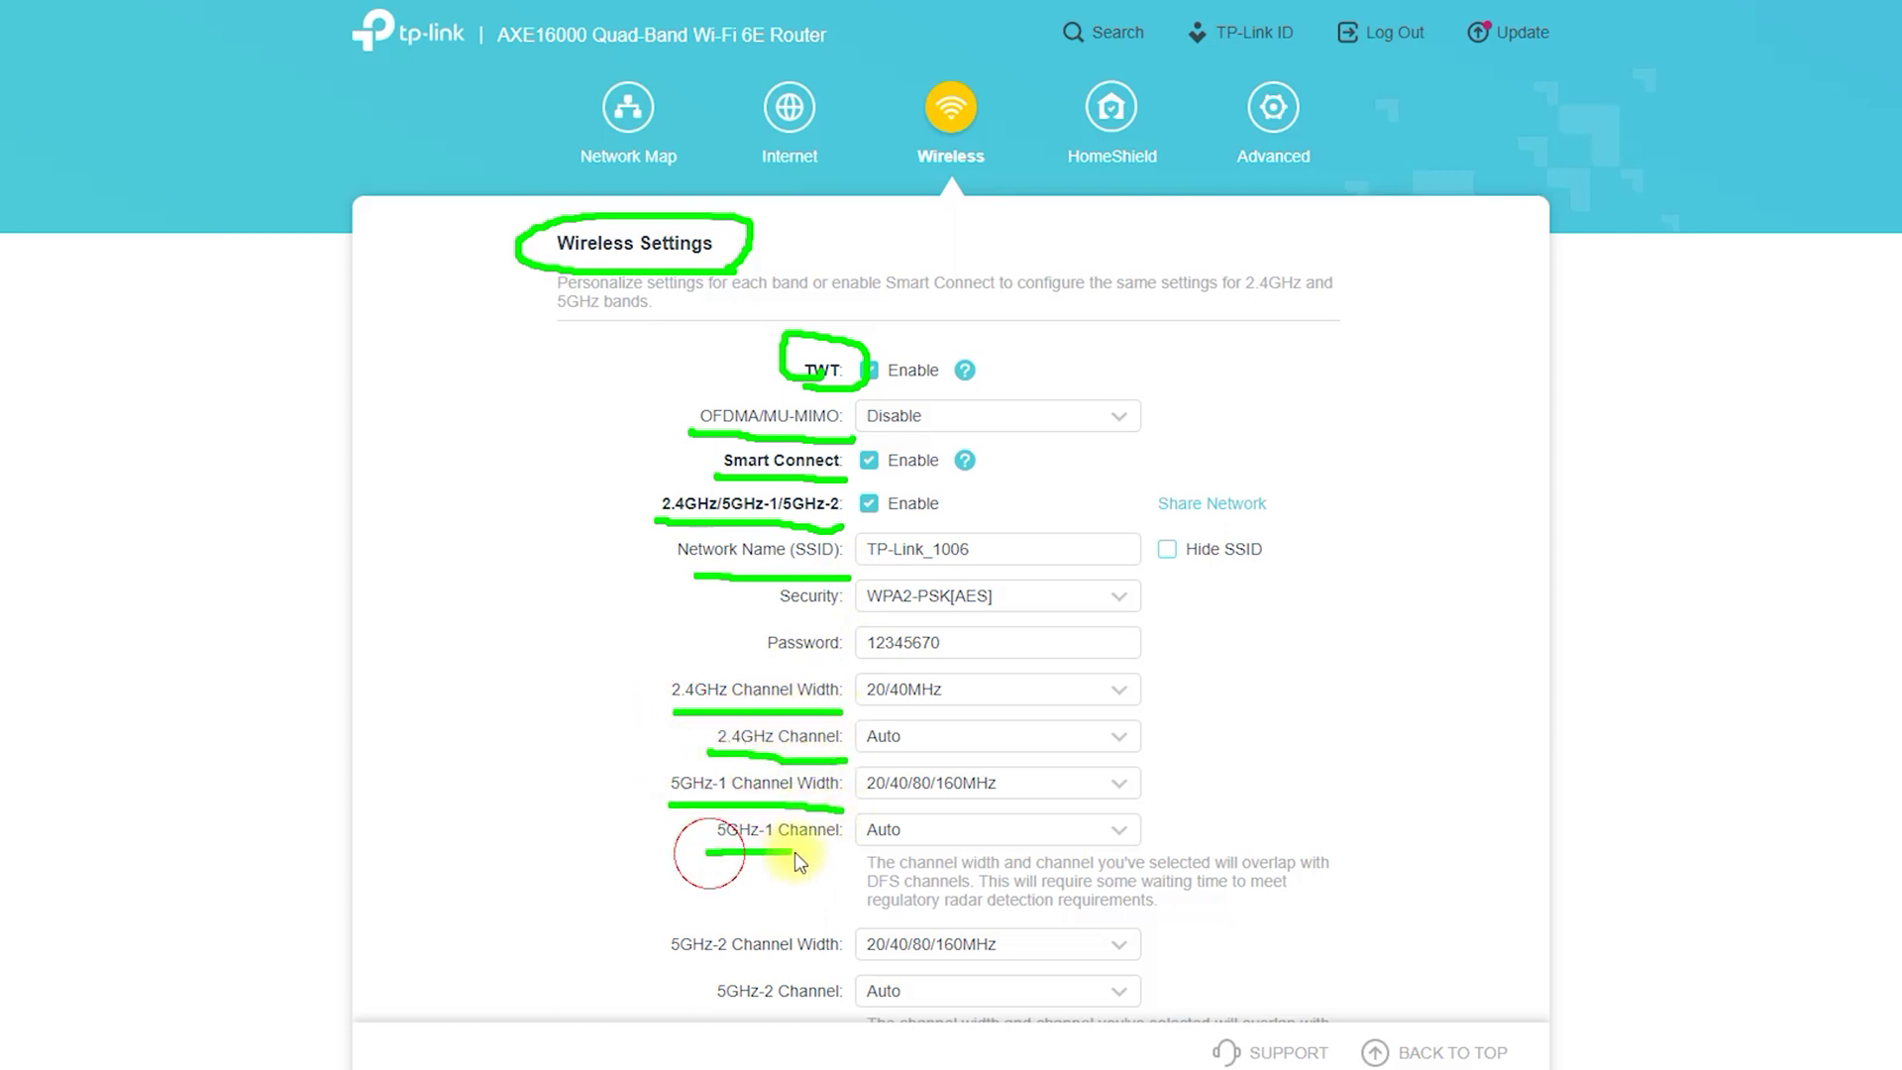
{"action": "key", "text": "Escape"}
- Examine the 5GHz-2 channel width and channel options and the 6GHz network settings
{"action": "scroll", "coordinate": [1295, 684], "scroll_direction": "down", "scroll_amount": 4}
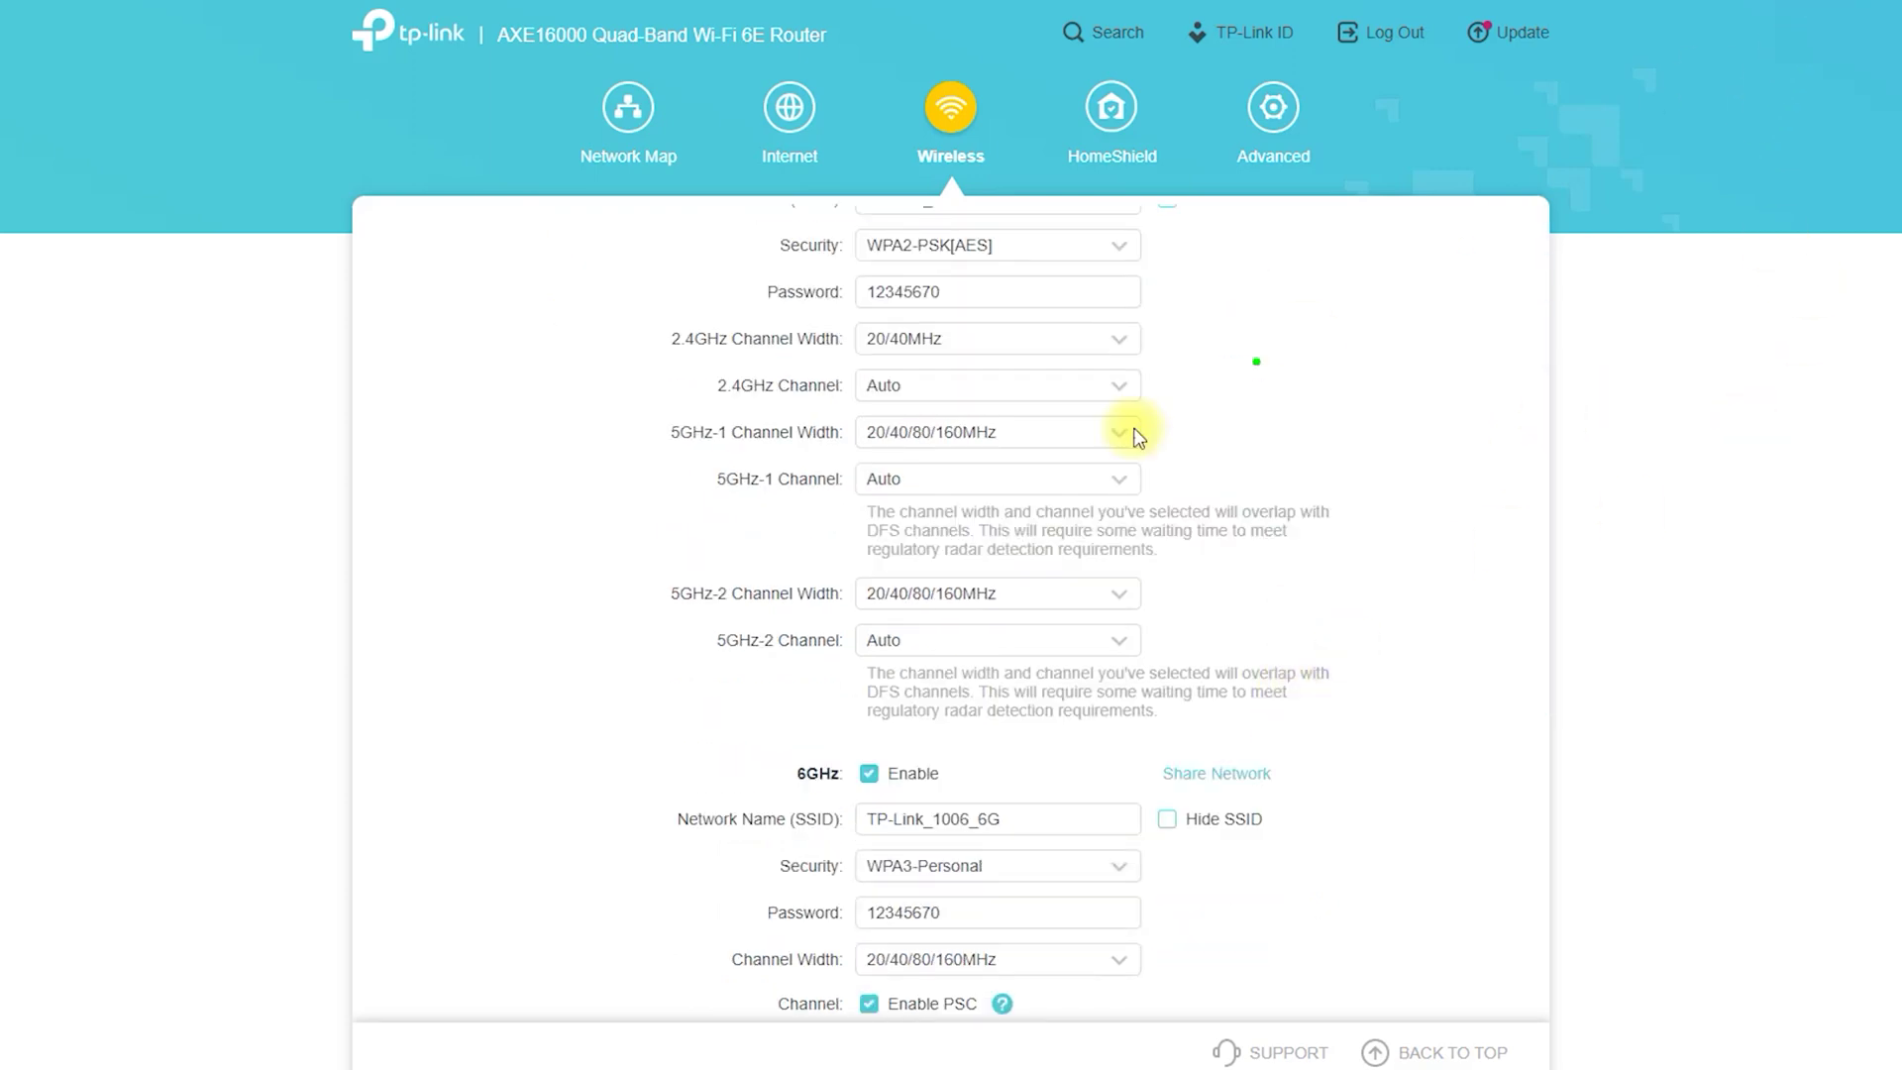
{"action": "left_click_drag", "start_coordinate": [674, 611], "coordinate": [818, 621]}
{"action": "left_click_drag", "start_coordinate": [720, 664], "coordinate": [833, 667]}
{"action": "mouse_move", "coordinate": [787, 789]}
{"action": "left_mouse_down"}
{"action": "mouse_move", "coordinate": [888, 796]}
{"action": "mouse_move", "coordinate": [807, 738]}
{"action": "mouse_move", "coordinate": [980, 777]}
{"action": "left_mouse_up"}
- Review the Guest Network section, including its 5GHz-1, 5GHz-2 and 6GHz band options and security setting
{"action": "scroll", "coordinate": [1115, 664], "scroll_direction": "down", "scroll_amount": 5}
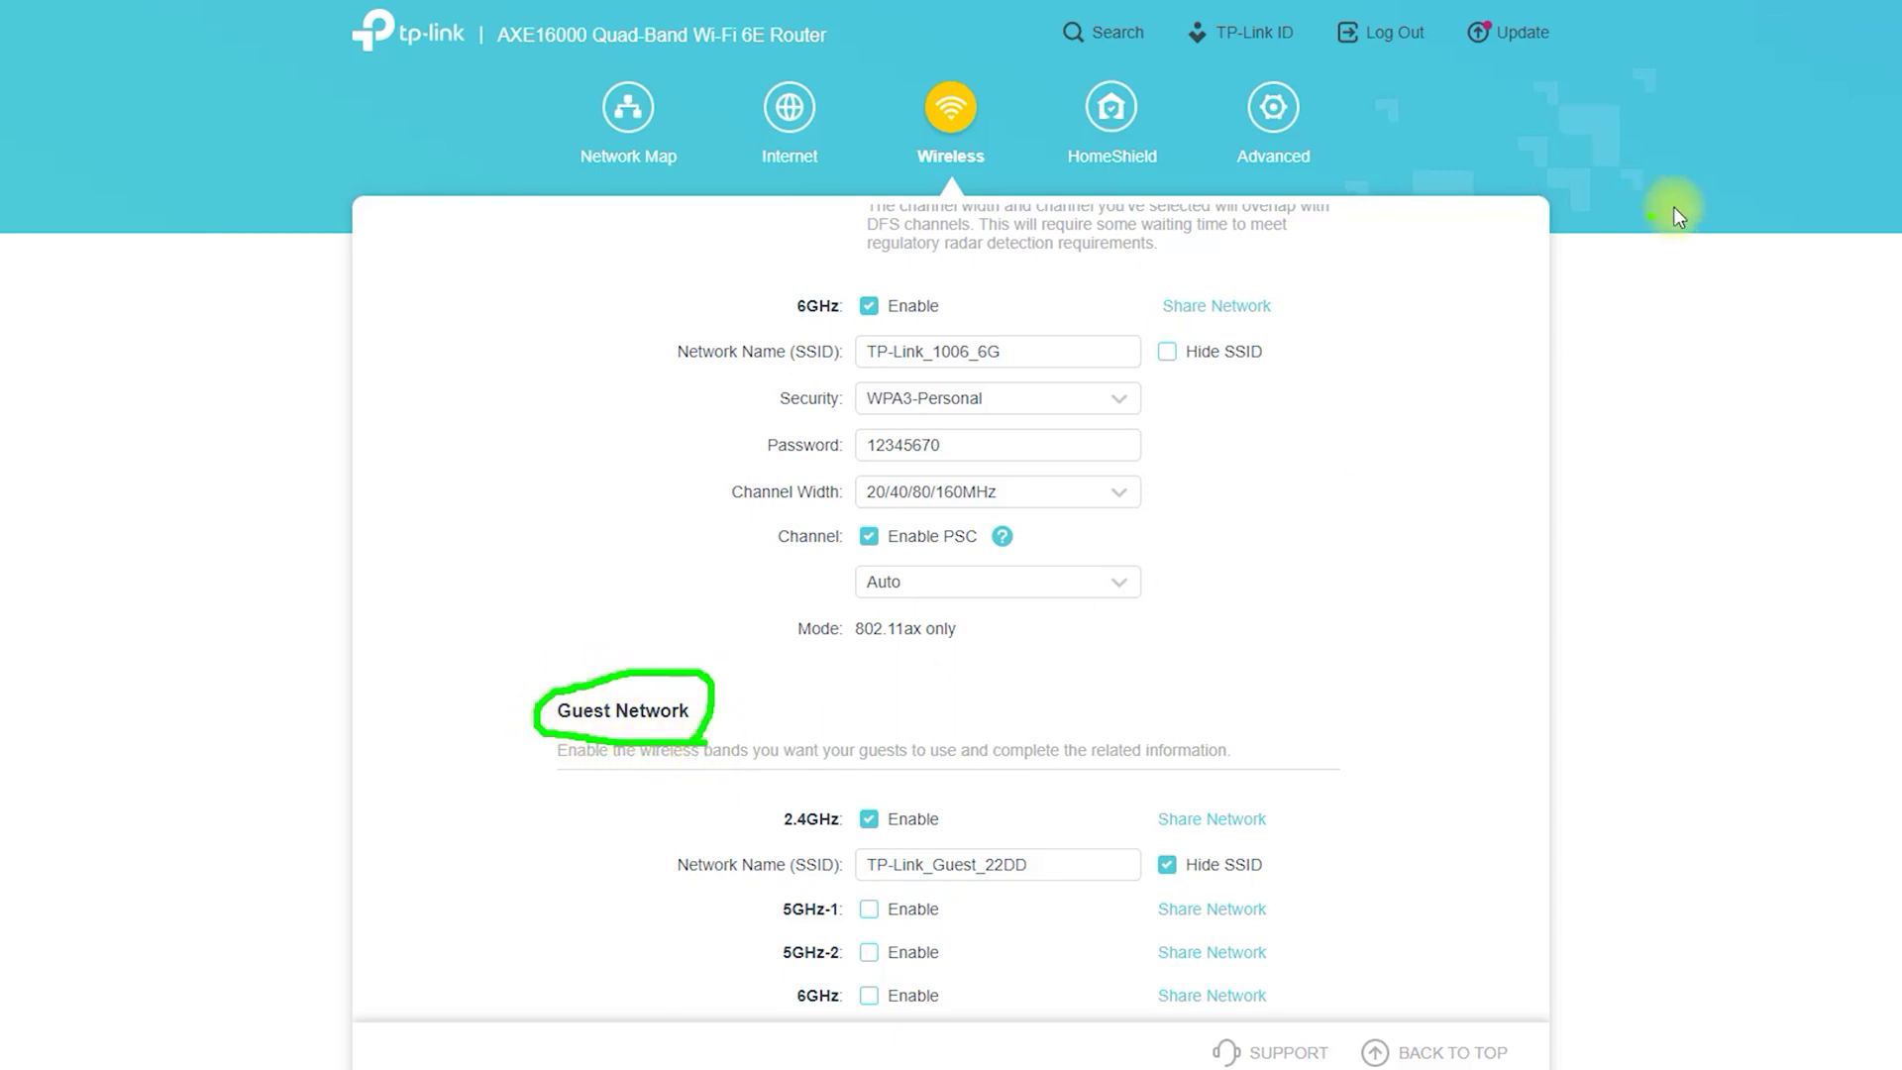
{"action": "scroll", "coordinate": [1324, 624], "scroll_direction": "down", "scroll_amount": 3}
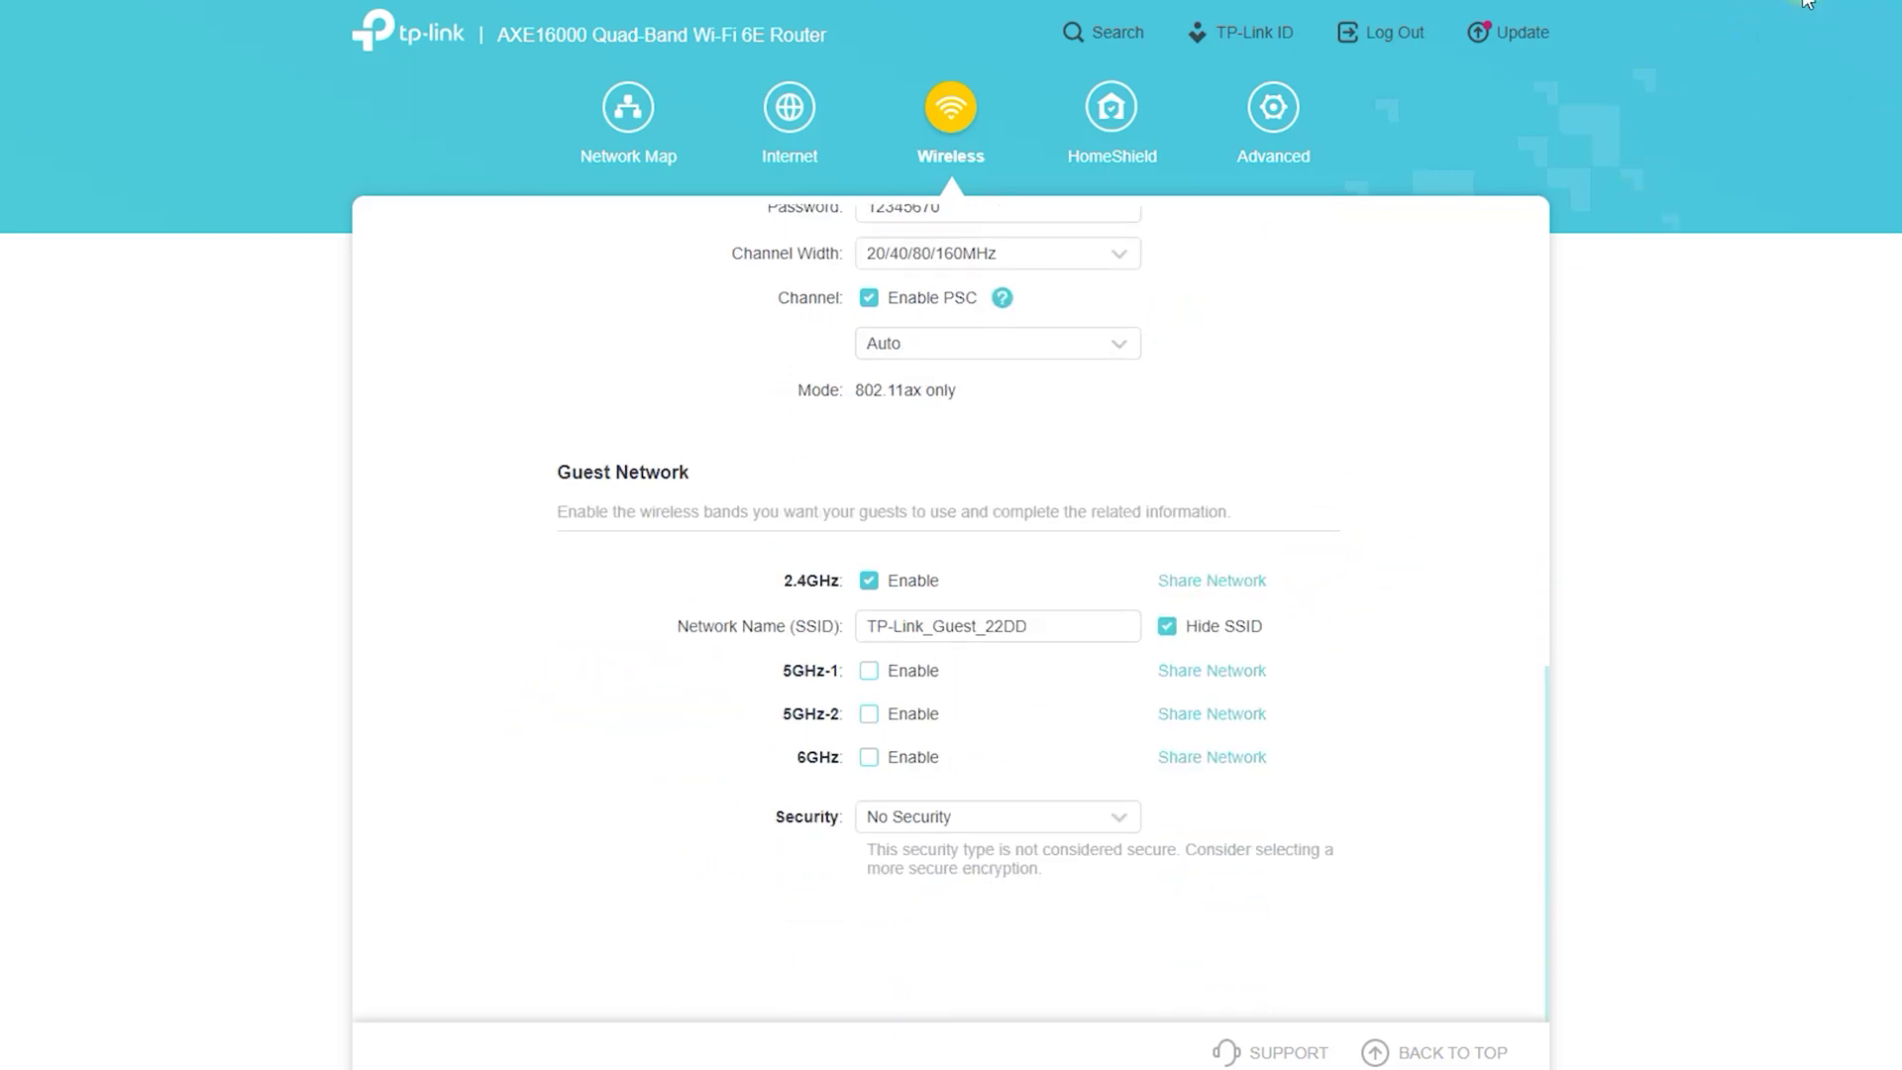
{"action": "mouse_move", "coordinate": [644, 716]}
{"action": "left_mouse_down"}
{"action": "mouse_move", "coordinate": [783, 693]}
{"action": "mouse_move", "coordinate": [705, 682]}
{"action": "mouse_move", "coordinate": [763, 730]}
{"action": "mouse_move", "coordinate": [743, 760]}
{"action": "mouse_move", "coordinate": [752, 830]}
{"action": "left_mouse_up"}
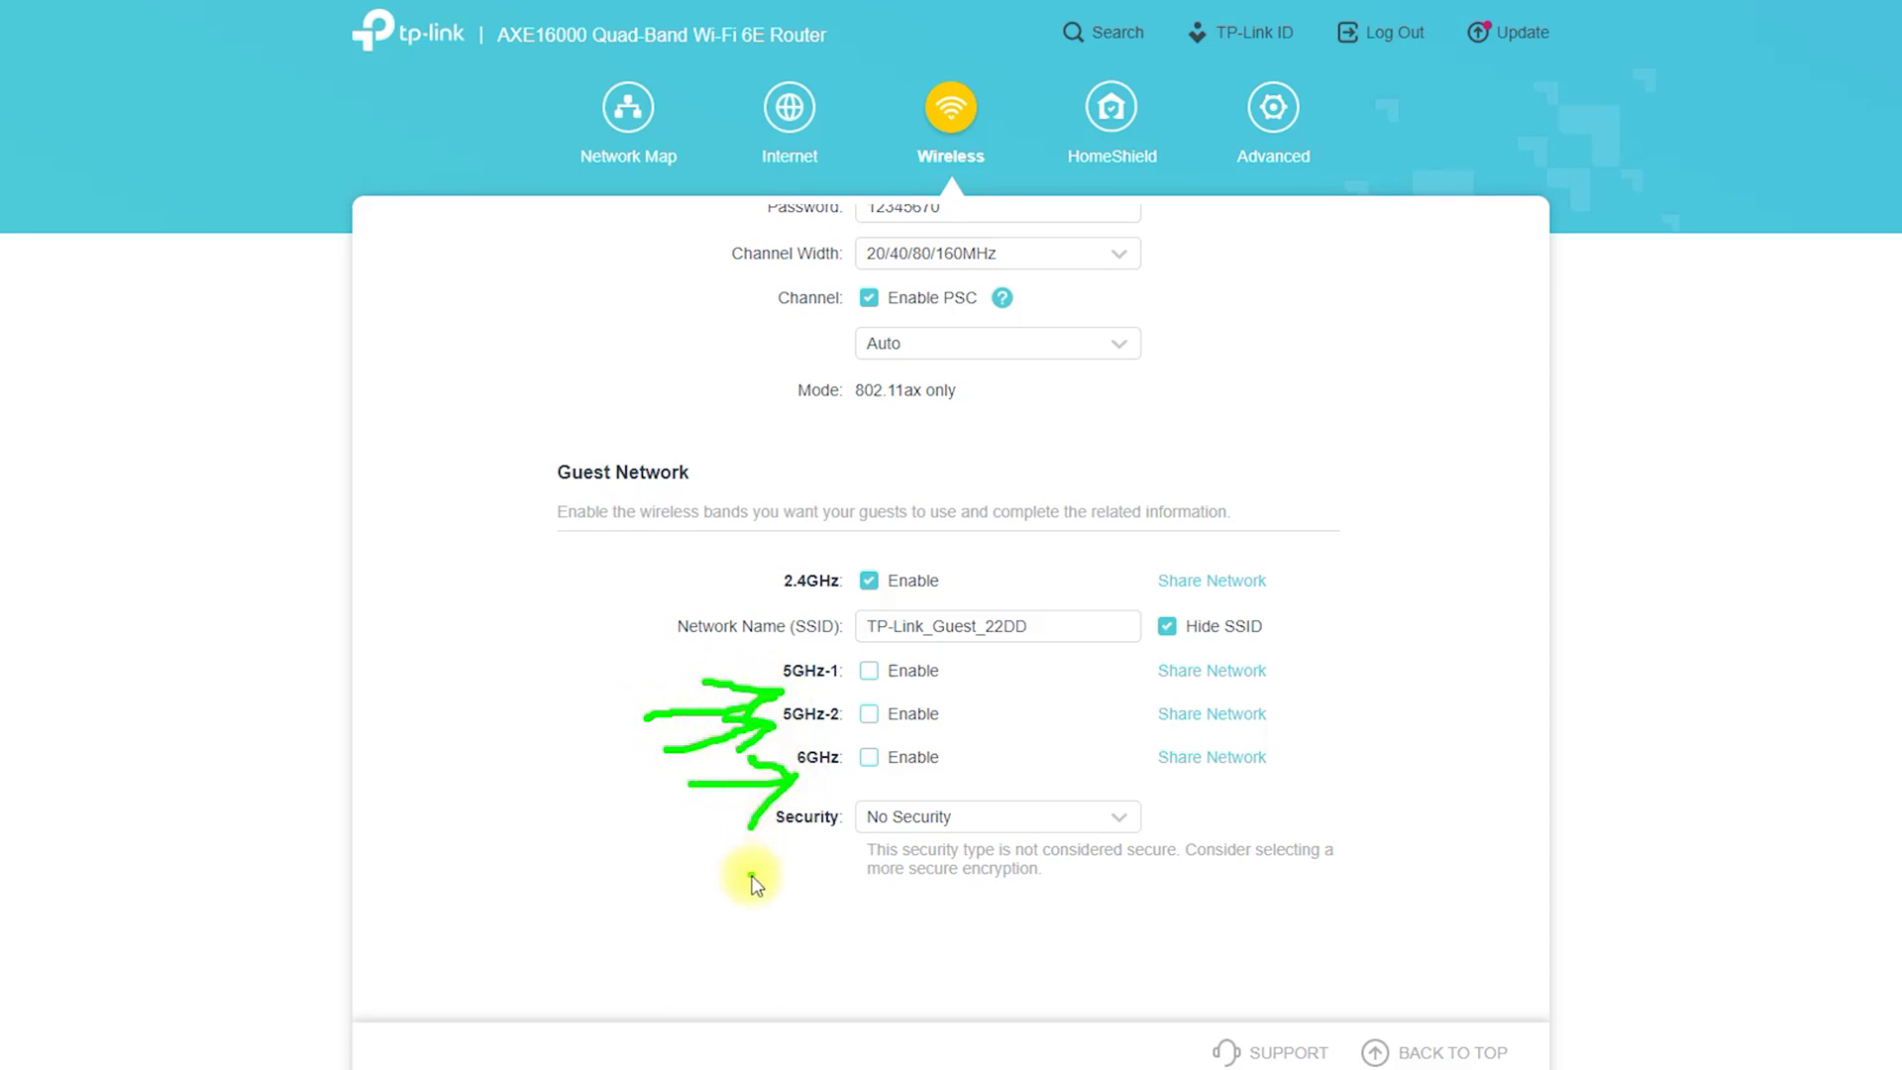
{"action": "key", "text": "Escape"}
{"action": "scroll", "coordinate": [1174, 540], "scroll_direction": "up", "scroll_amount": 15}
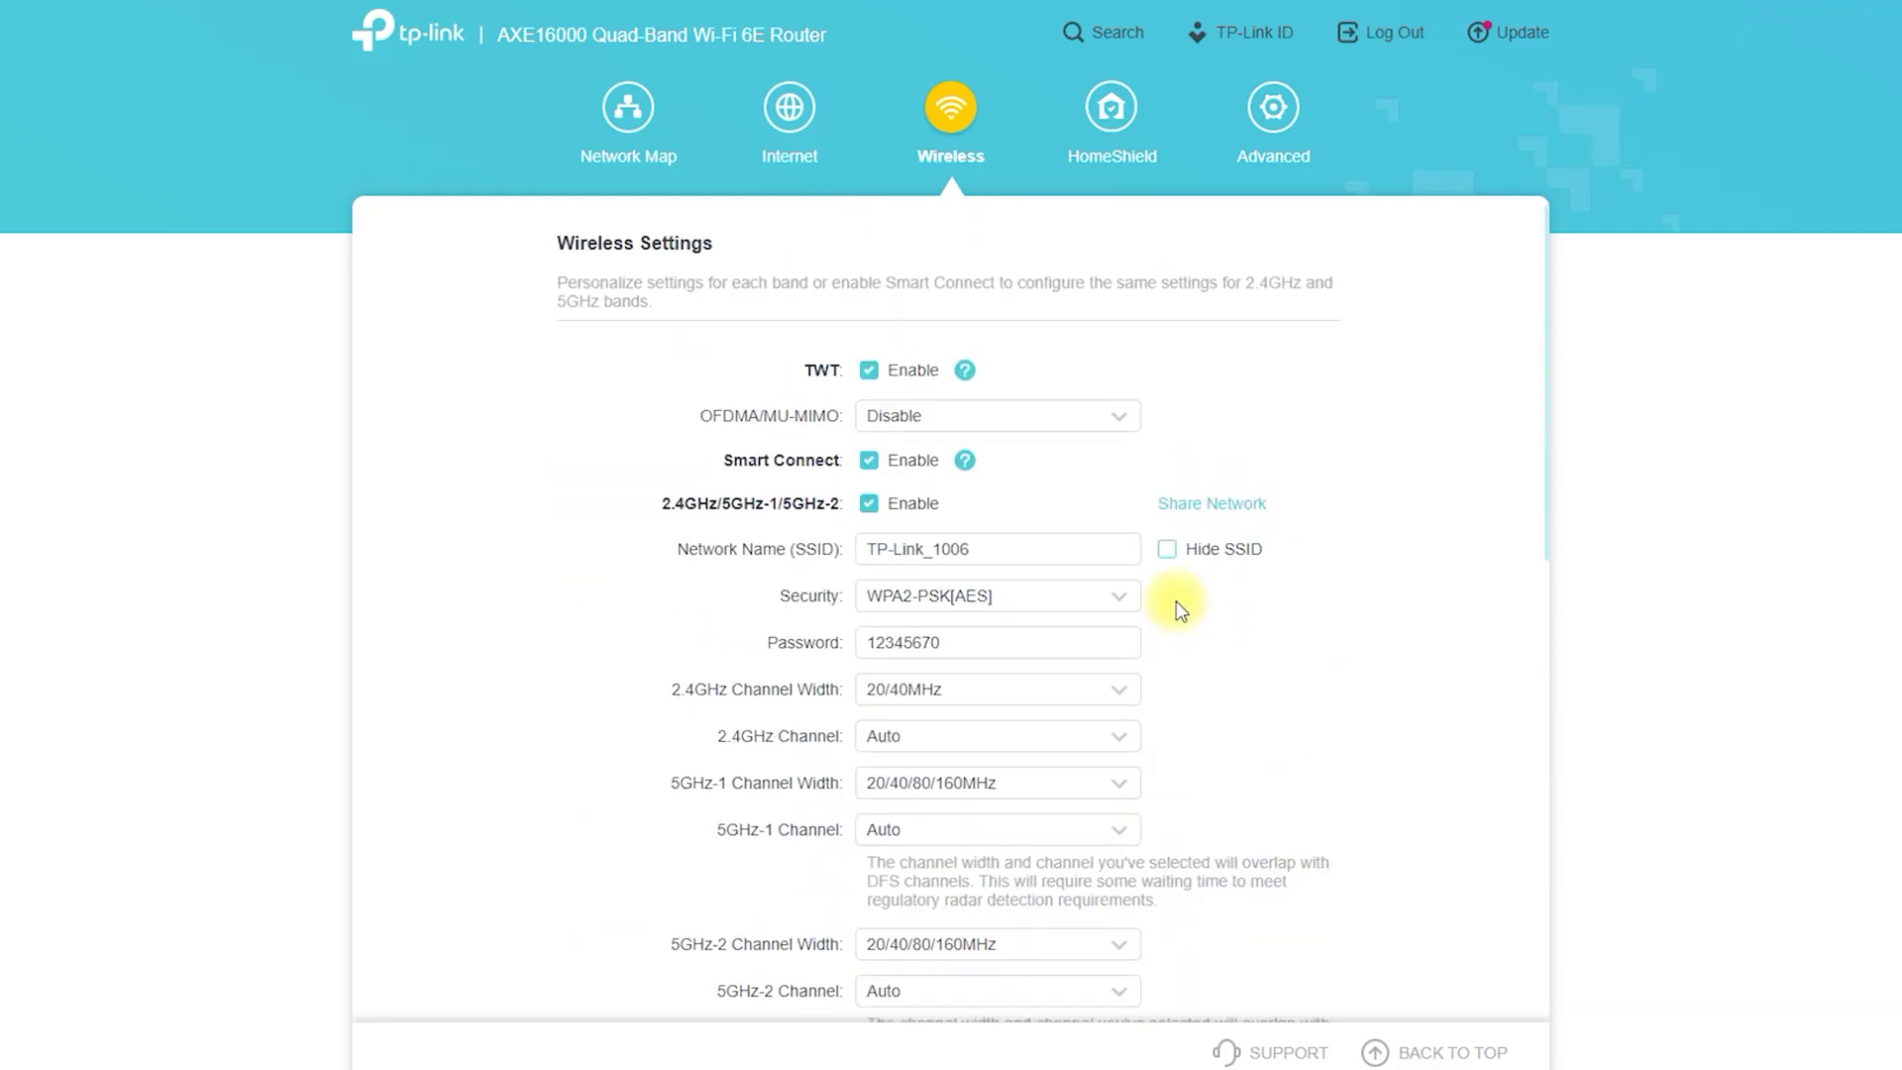
- Run a HomeShield network check scan and review its network security and performance results
{"action": "left_click", "coordinate": [1109, 97]}
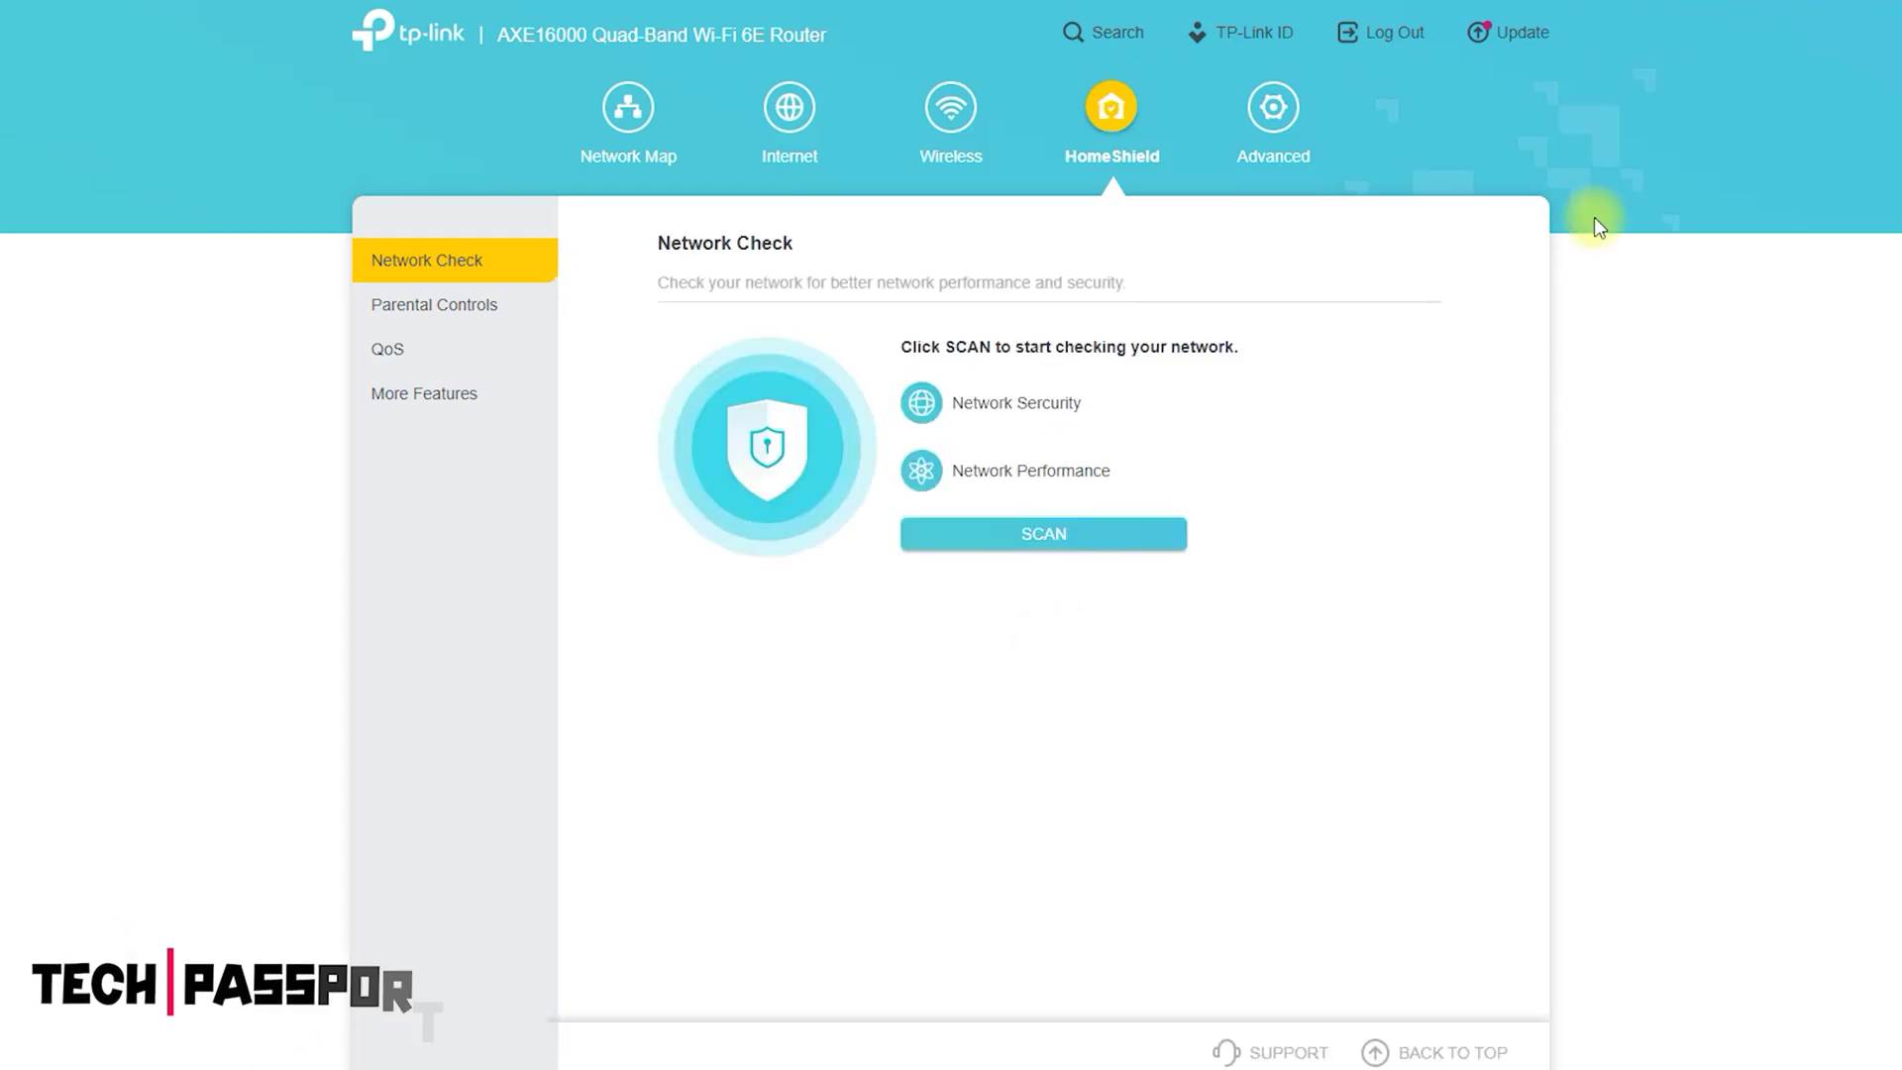
{"action": "left_click", "coordinate": [1001, 534]}
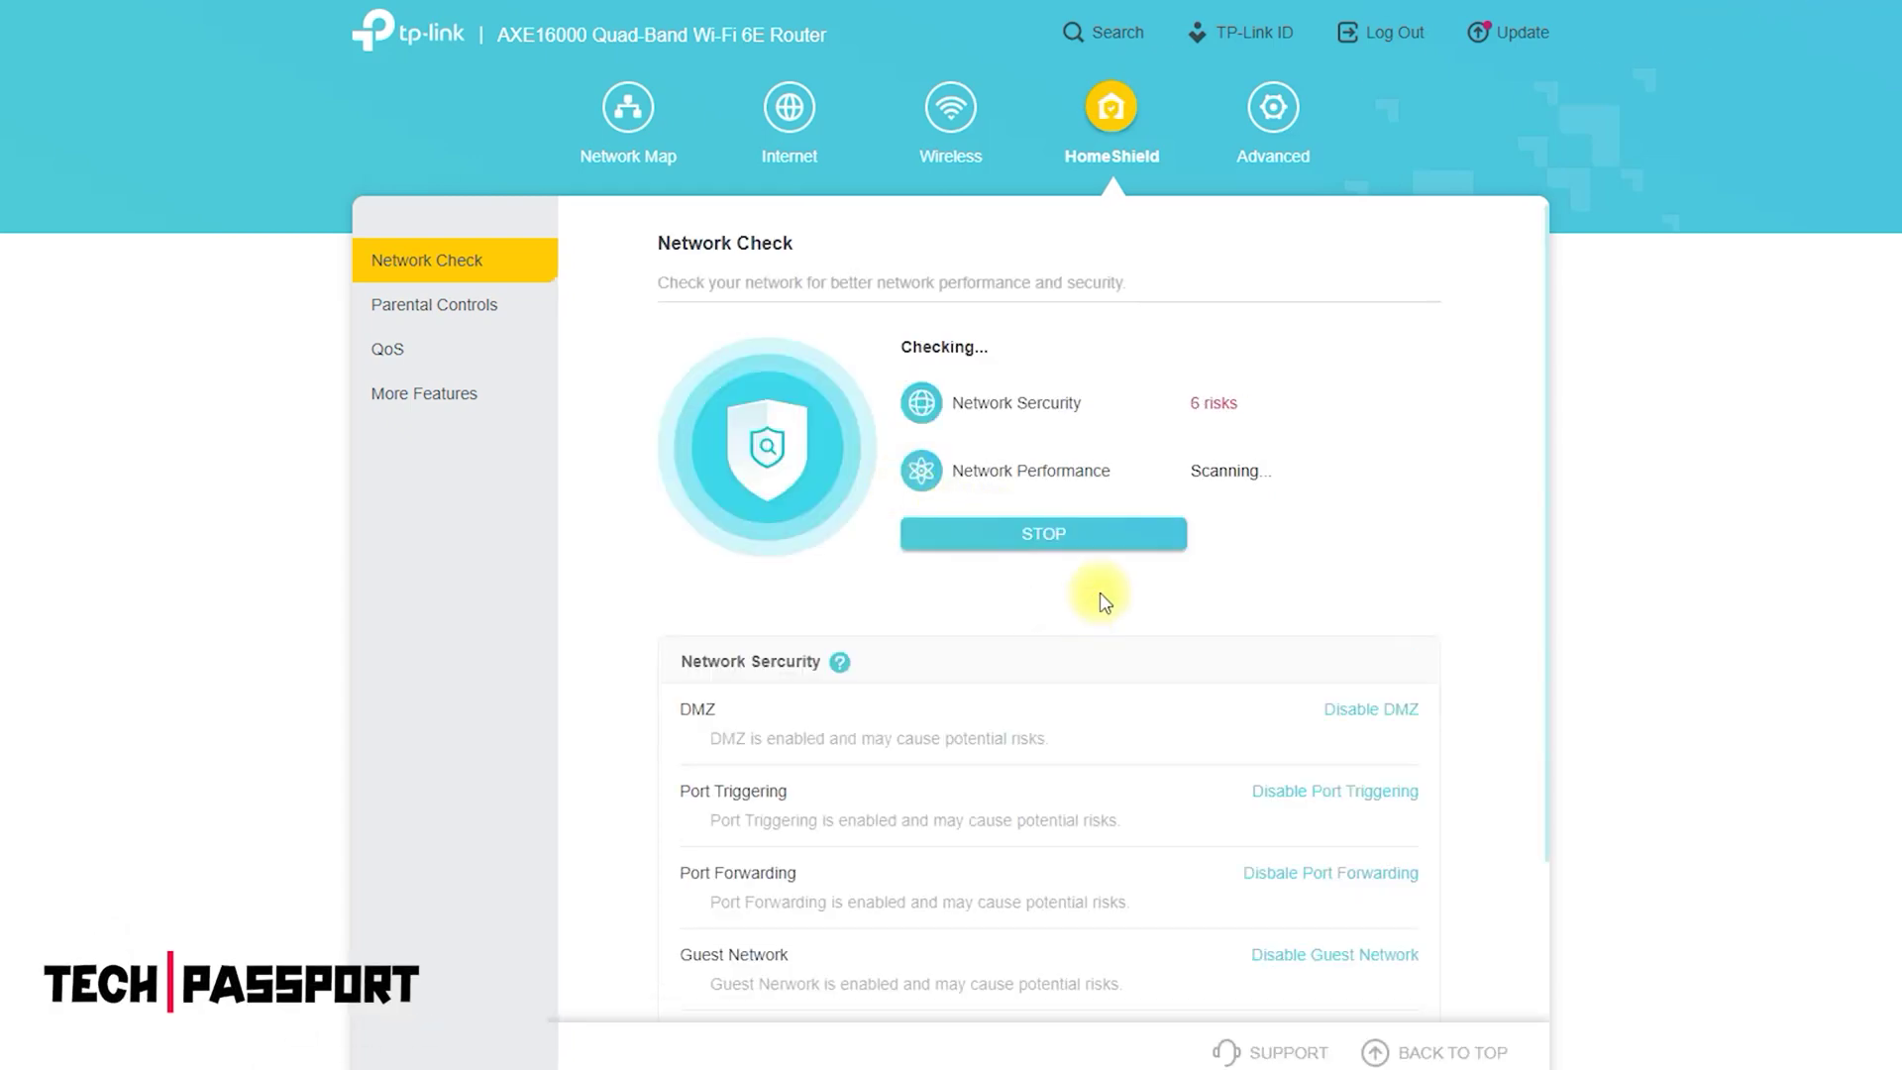
{"action": "scroll", "coordinate": [1099, 592], "scroll_direction": "down", "scroll_amount": 3}
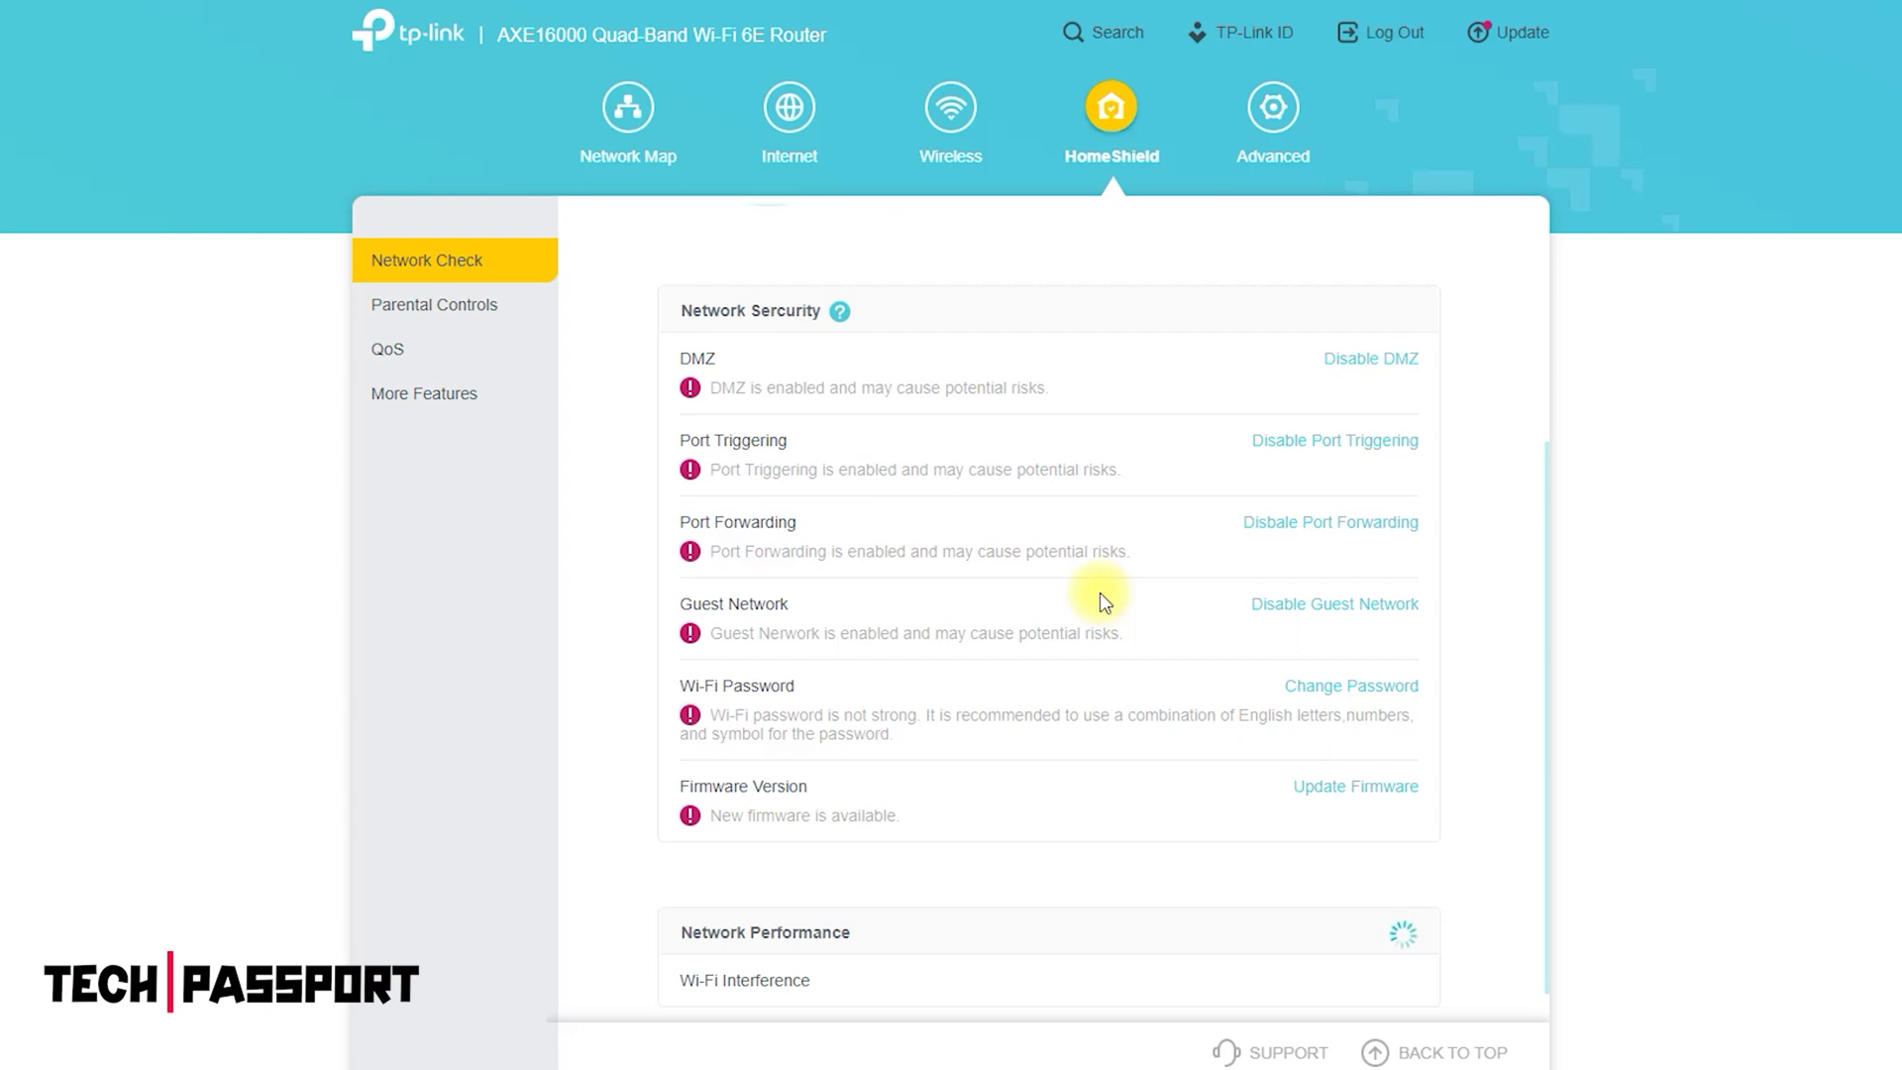
{"action": "scroll", "coordinate": [1099, 595], "scroll_direction": "down", "scroll_amount": 1}
{"action": "scroll", "coordinate": [1101, 592], "scroll_direction": "up", "scroll_amount": 4}
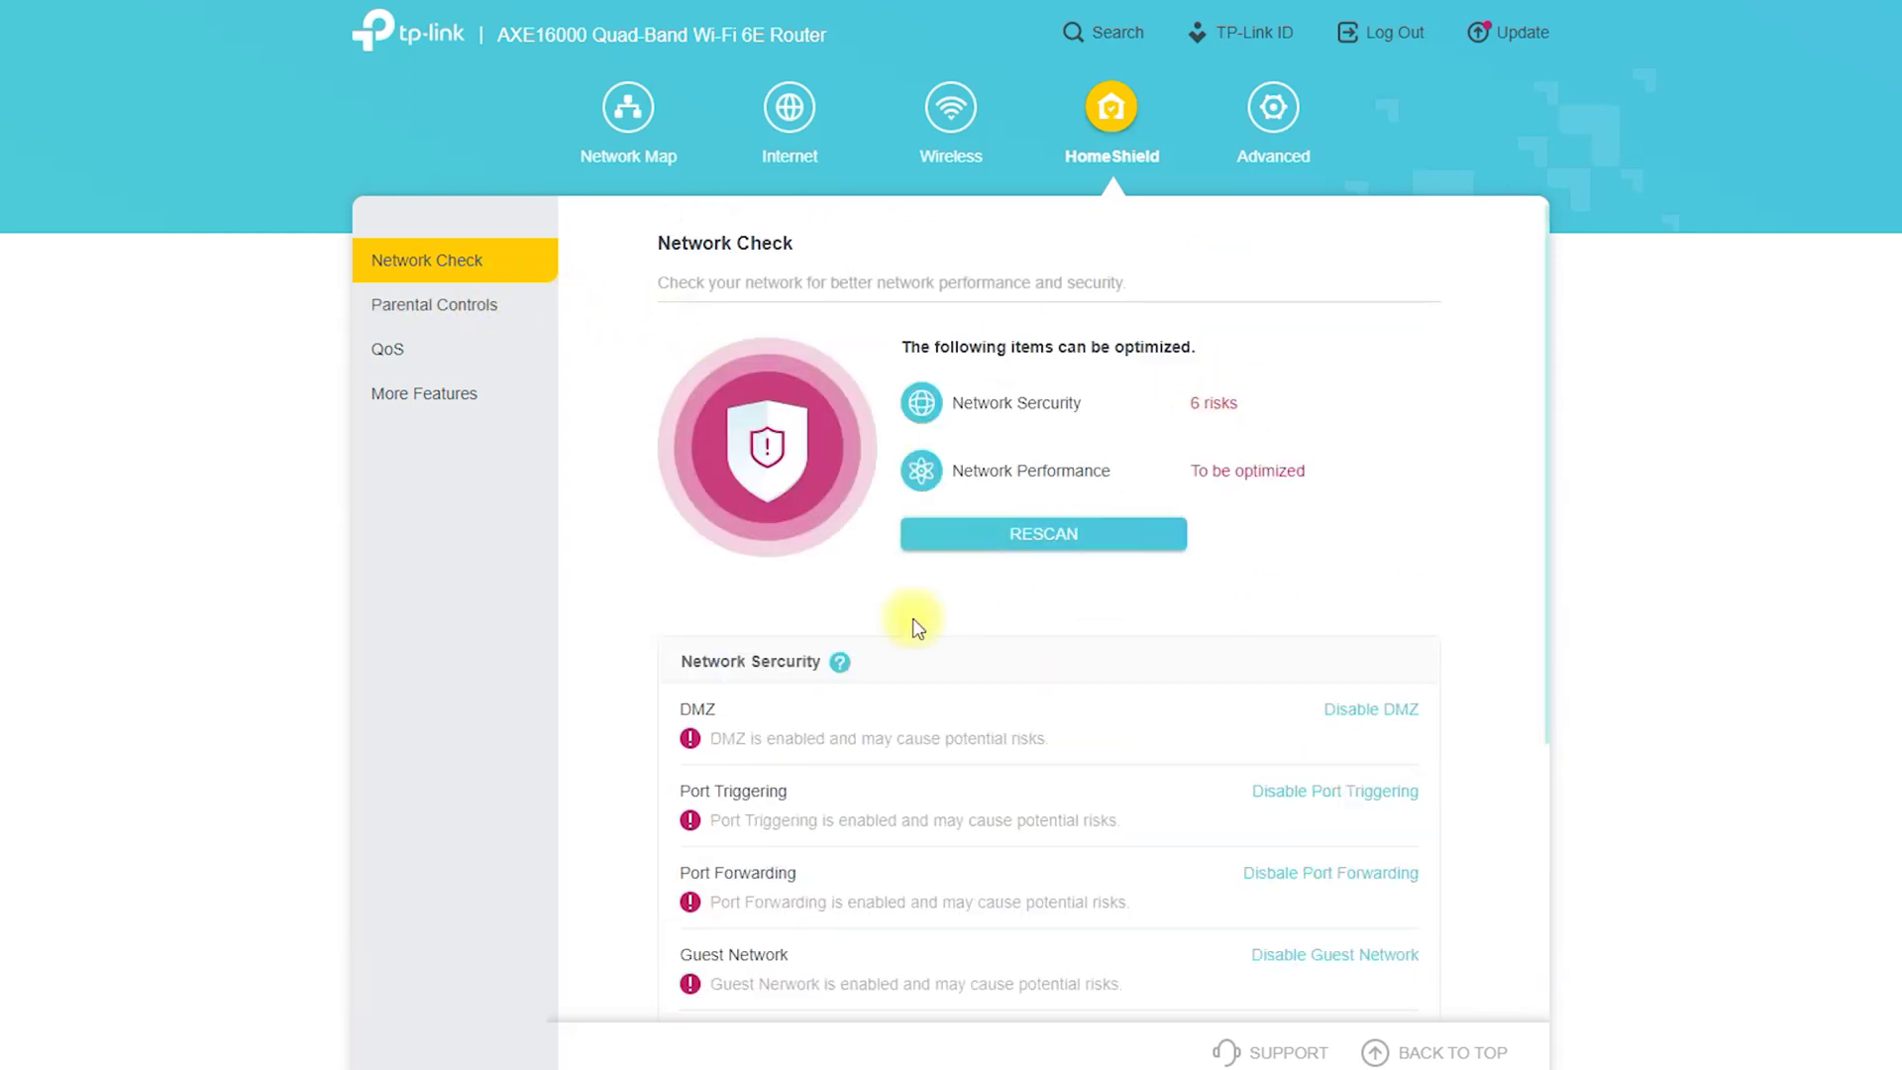
- Try creating a parental controls profile named baby with age 14, open its device selection, and leave without saving
{"action": "left_click", "coordinate": [469, 340]}
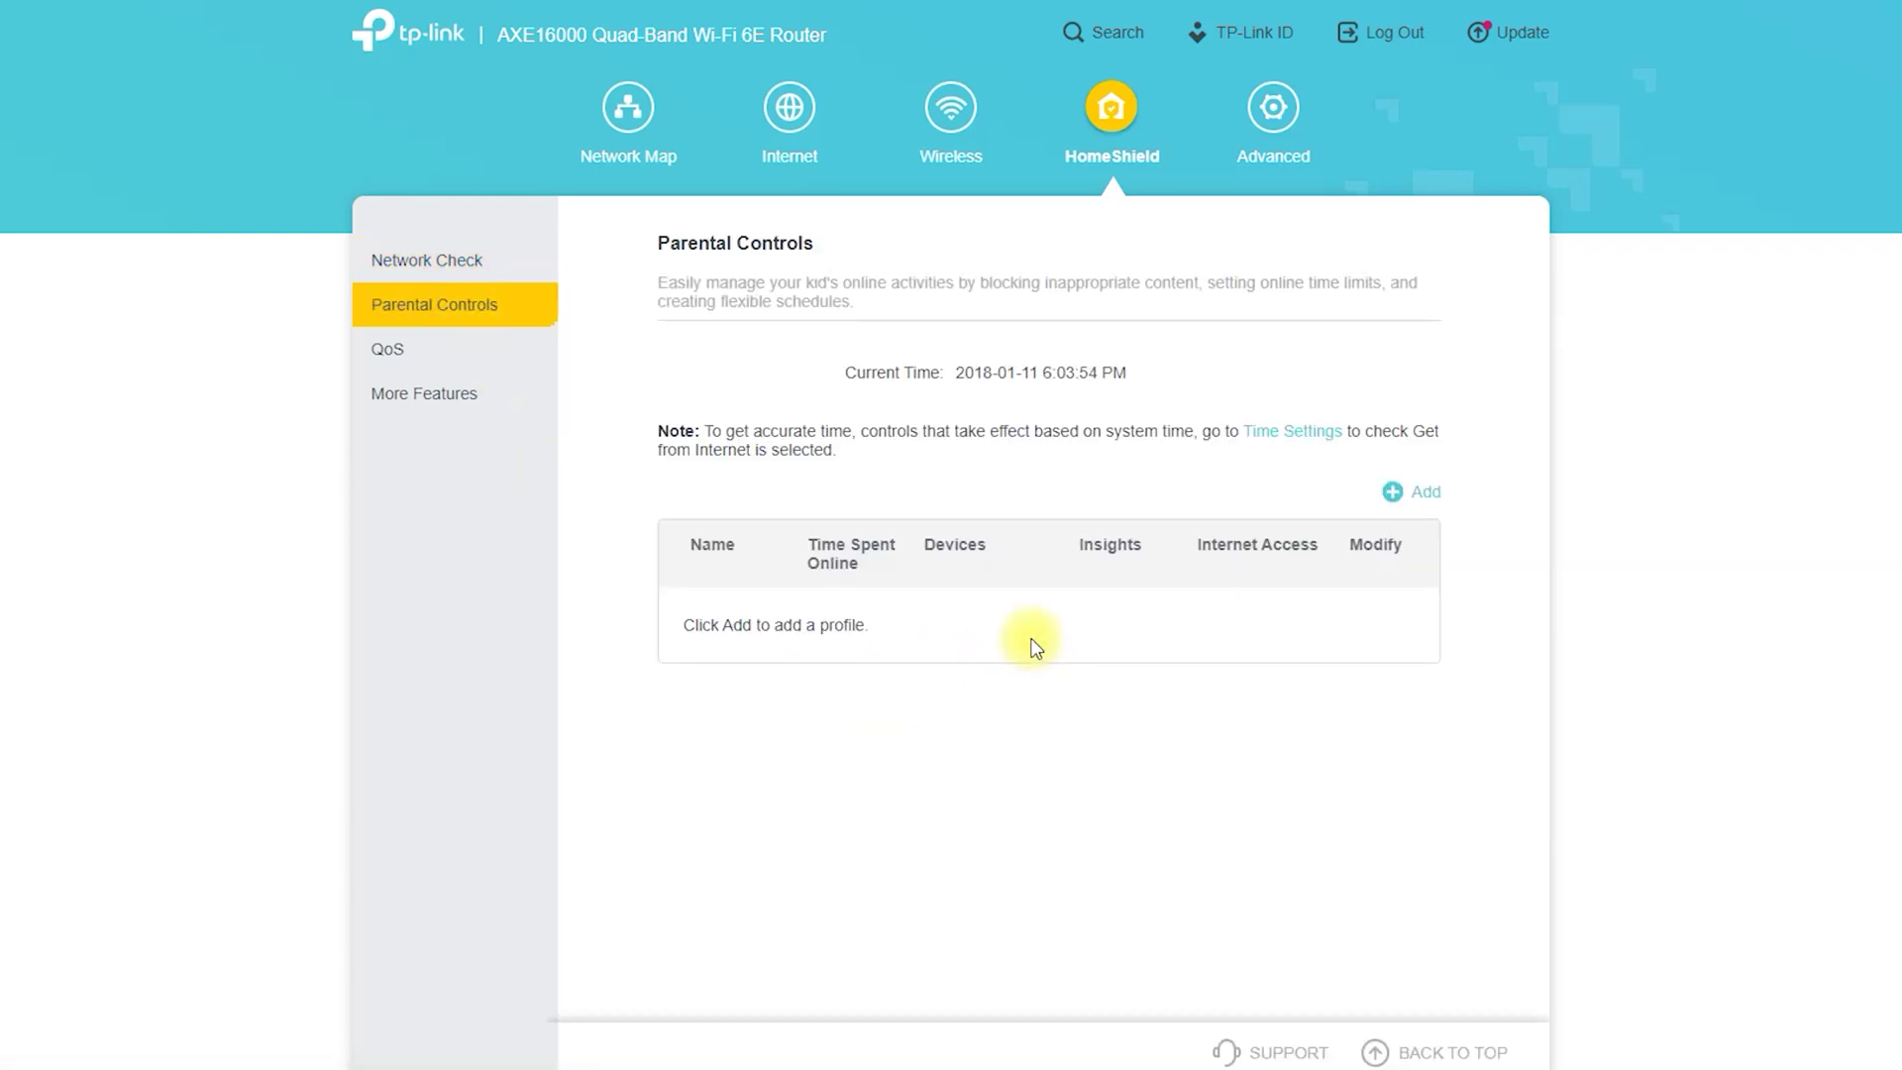
{"action": "left_click", "coordinate": [1409, 491]}
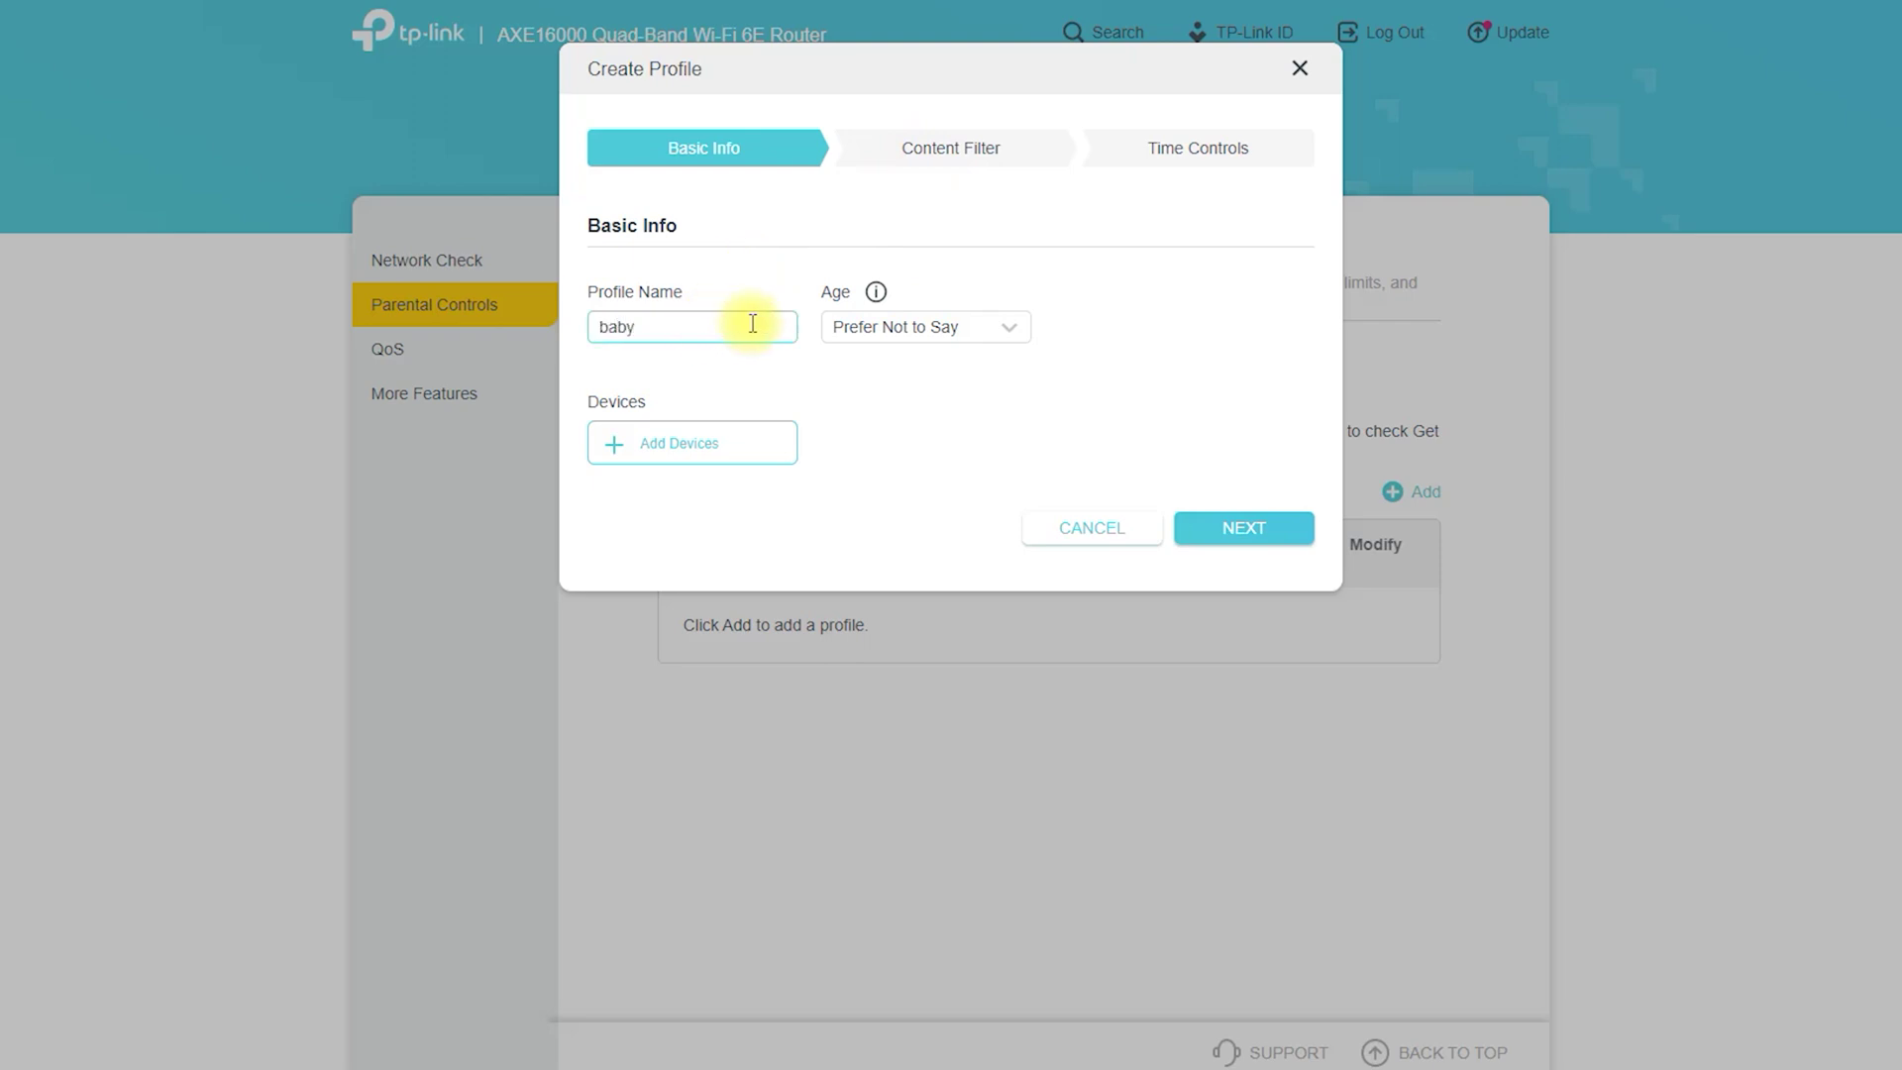
{"action": "left_click", "coordinate": [1006, 327]}
{"action": "left_click", "coordinate": [970, 393]}
{"action": "left_click", "coordinate": [751, 437]}
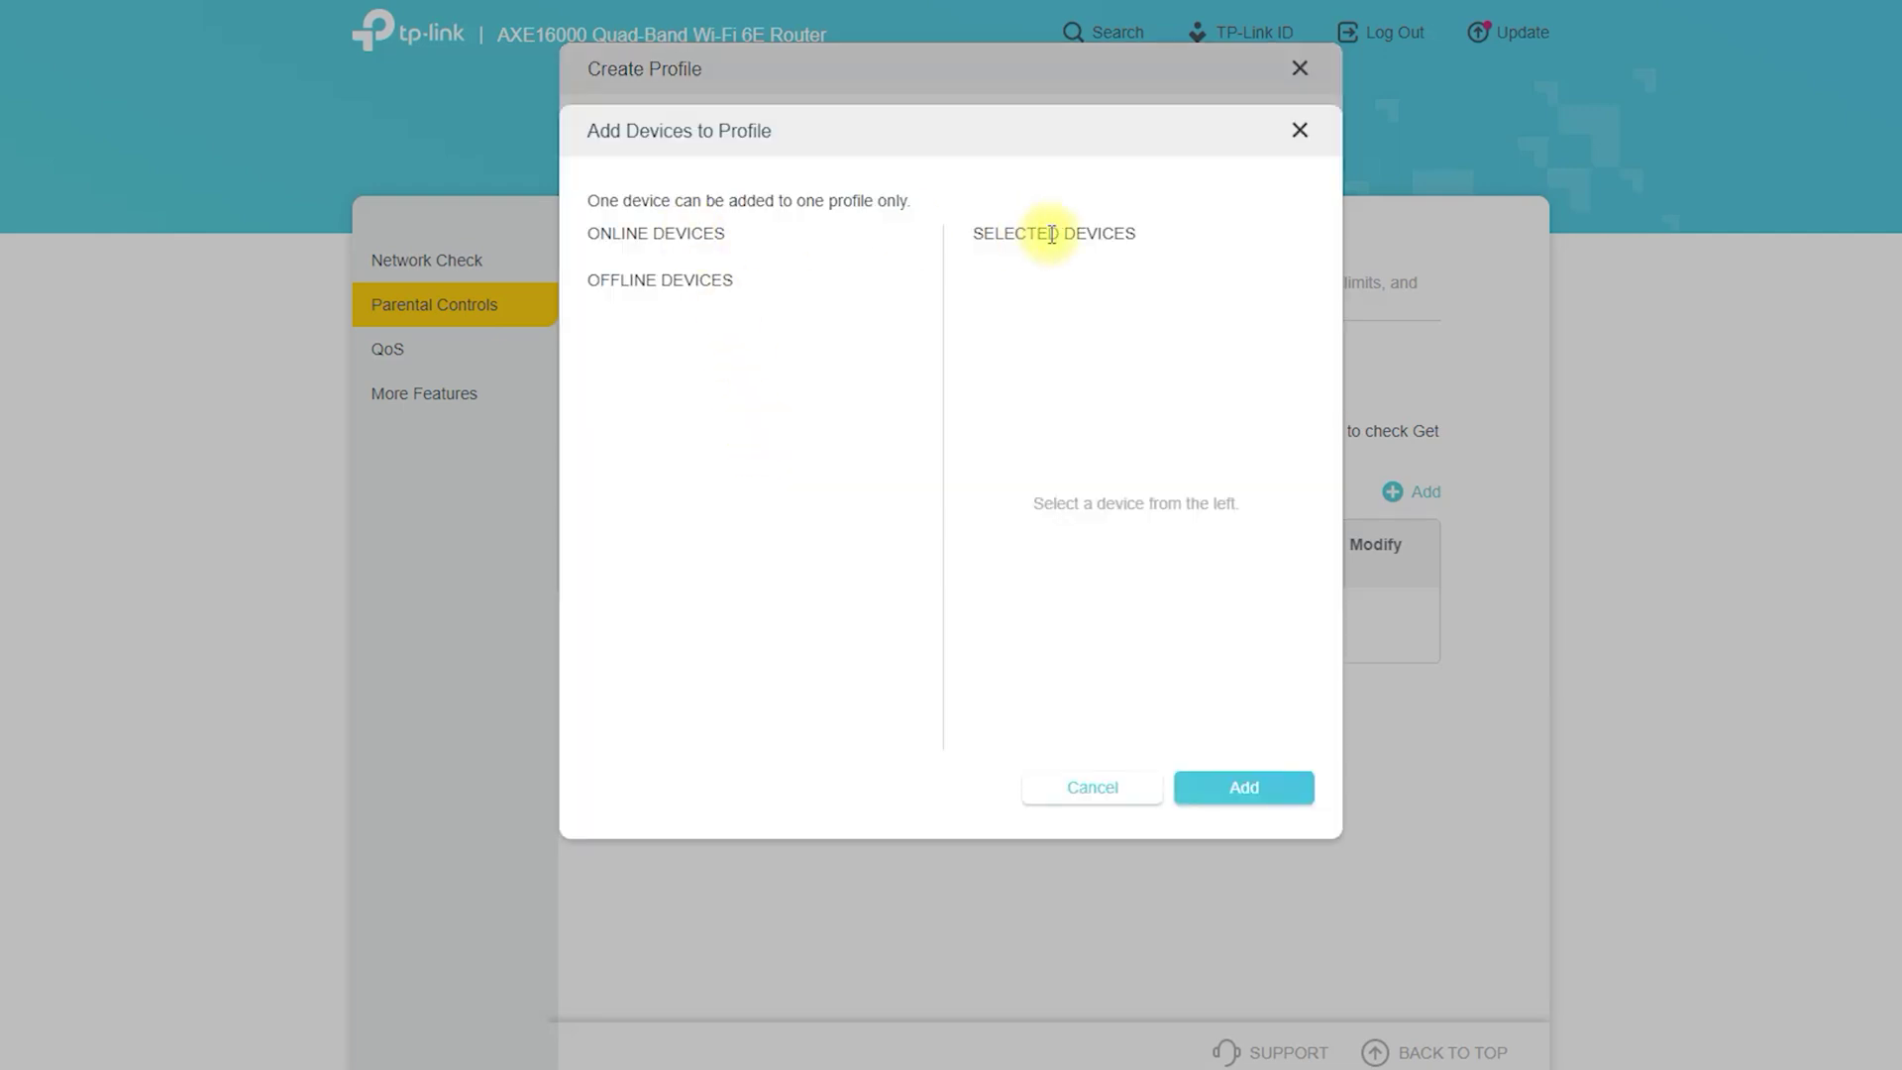
{"action": "left_click", "coordinate": [1244, 782]}
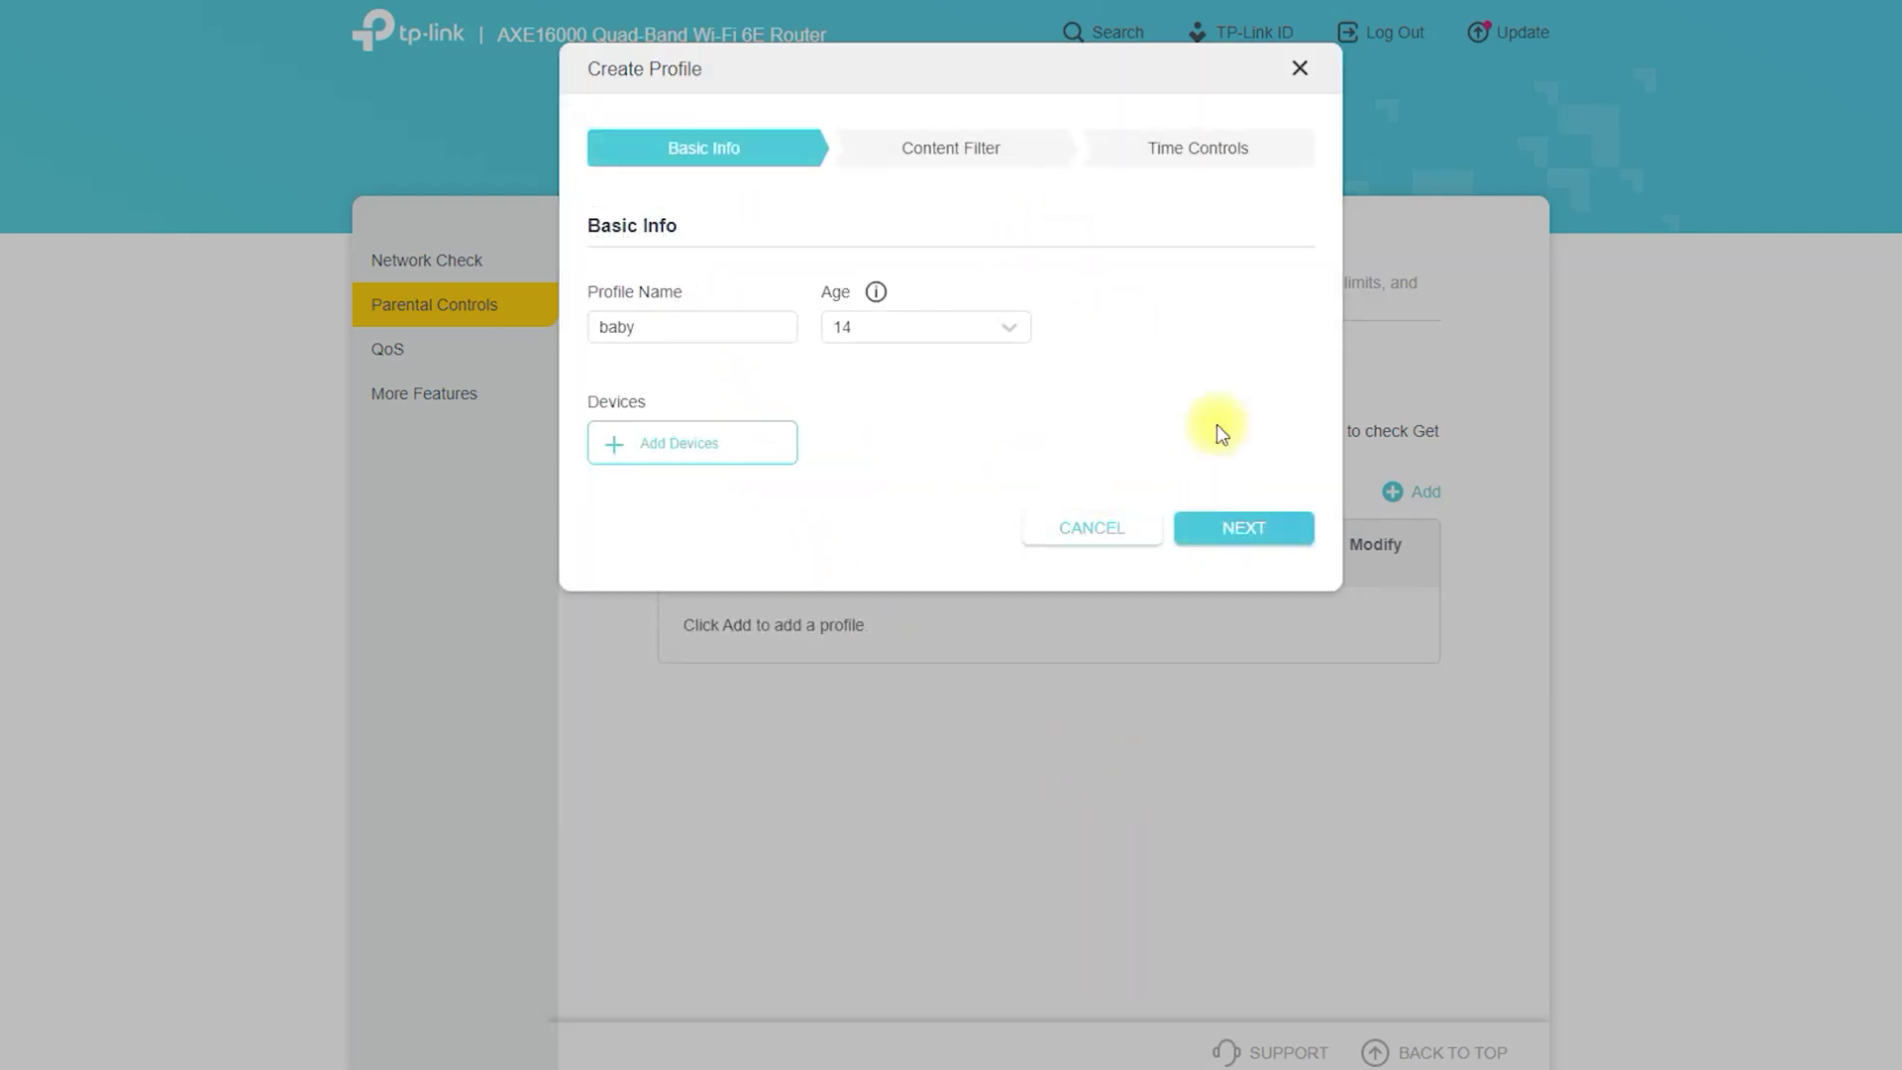
{"action": "left_click", "coordinate": [1299, 69]}
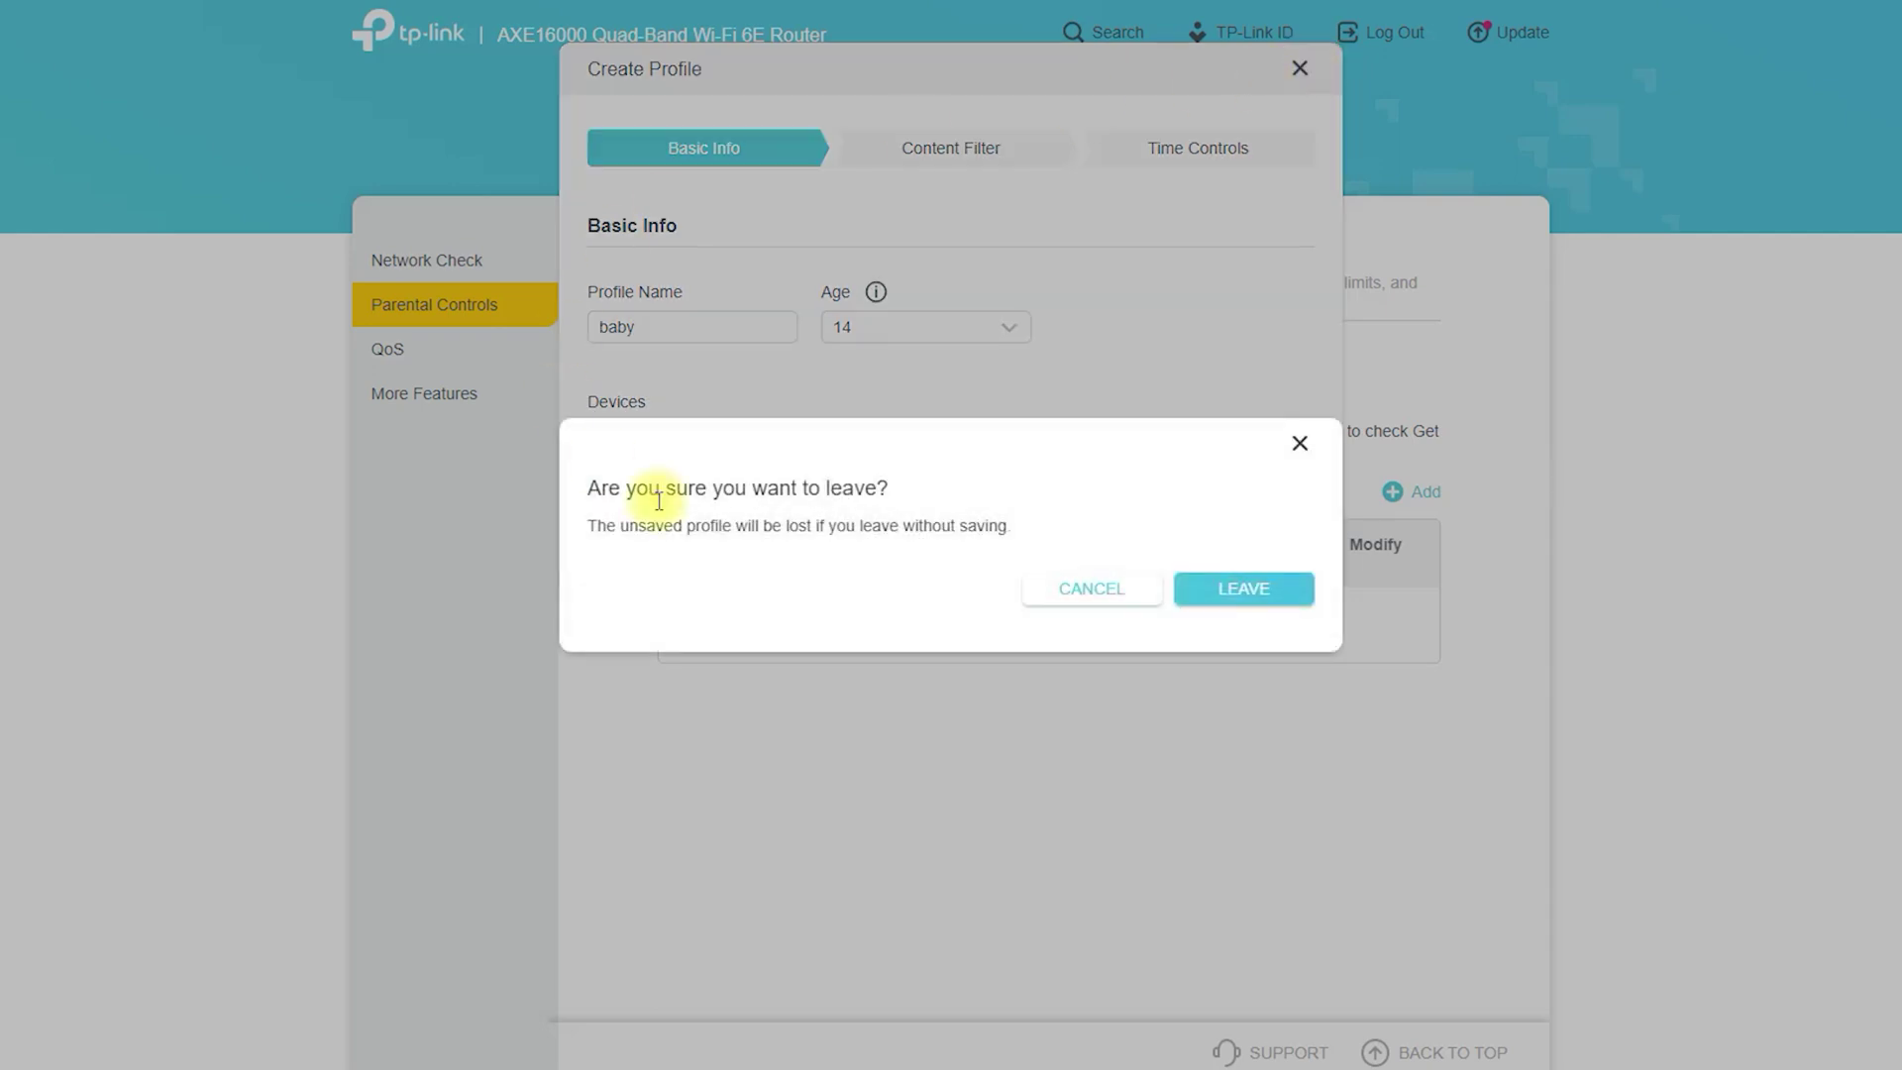
{"action": "left_click", "coordinate": [1216, 592]}
- Review the HomeShield QoS bandwidth and device priority settings and the additional Real-Time Protection features
{"action": "left_click", "coordinate": [416, 363]}
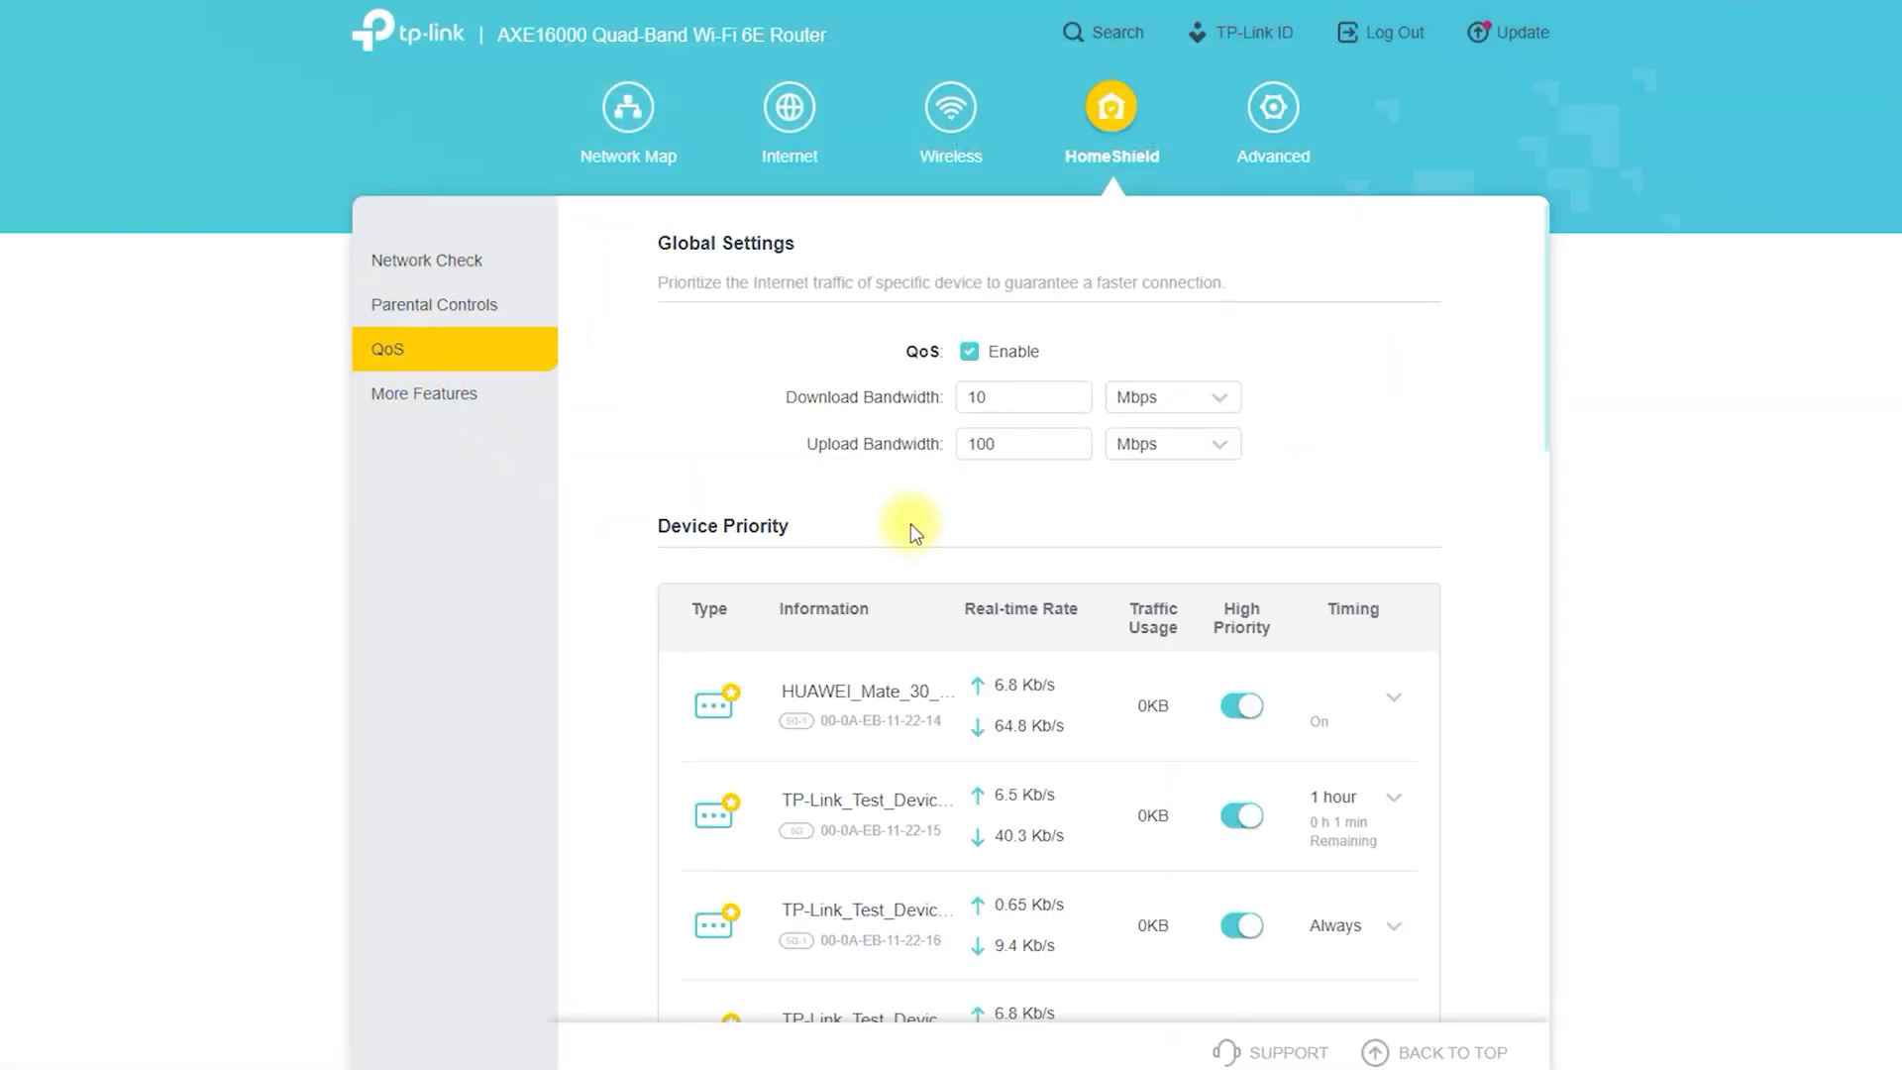
{"action": "scroll", "coordinate": [904, 698], "scroll_direction": "down", "scroll_amount": 5}
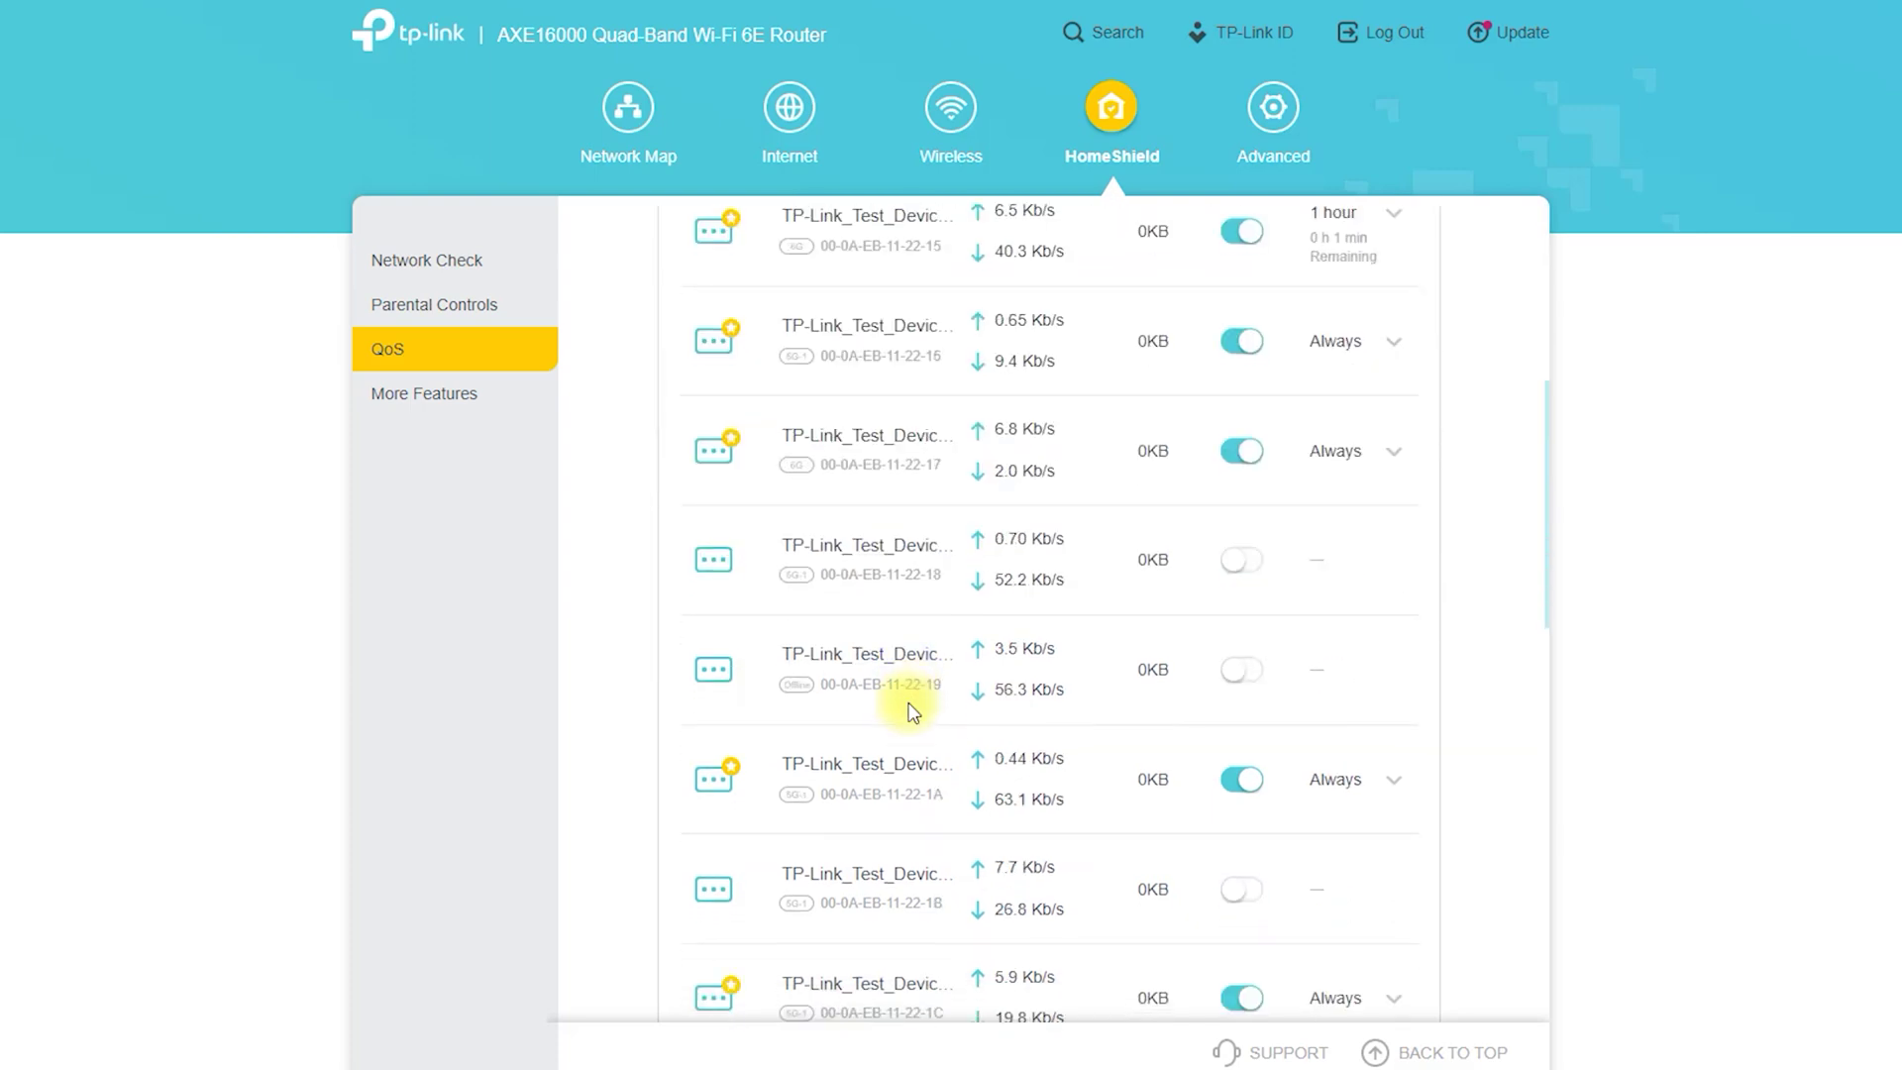
{"action": "scroll", "coordinate": [913, 711], "scroll_direction": "down", "scroll_amount": 11}
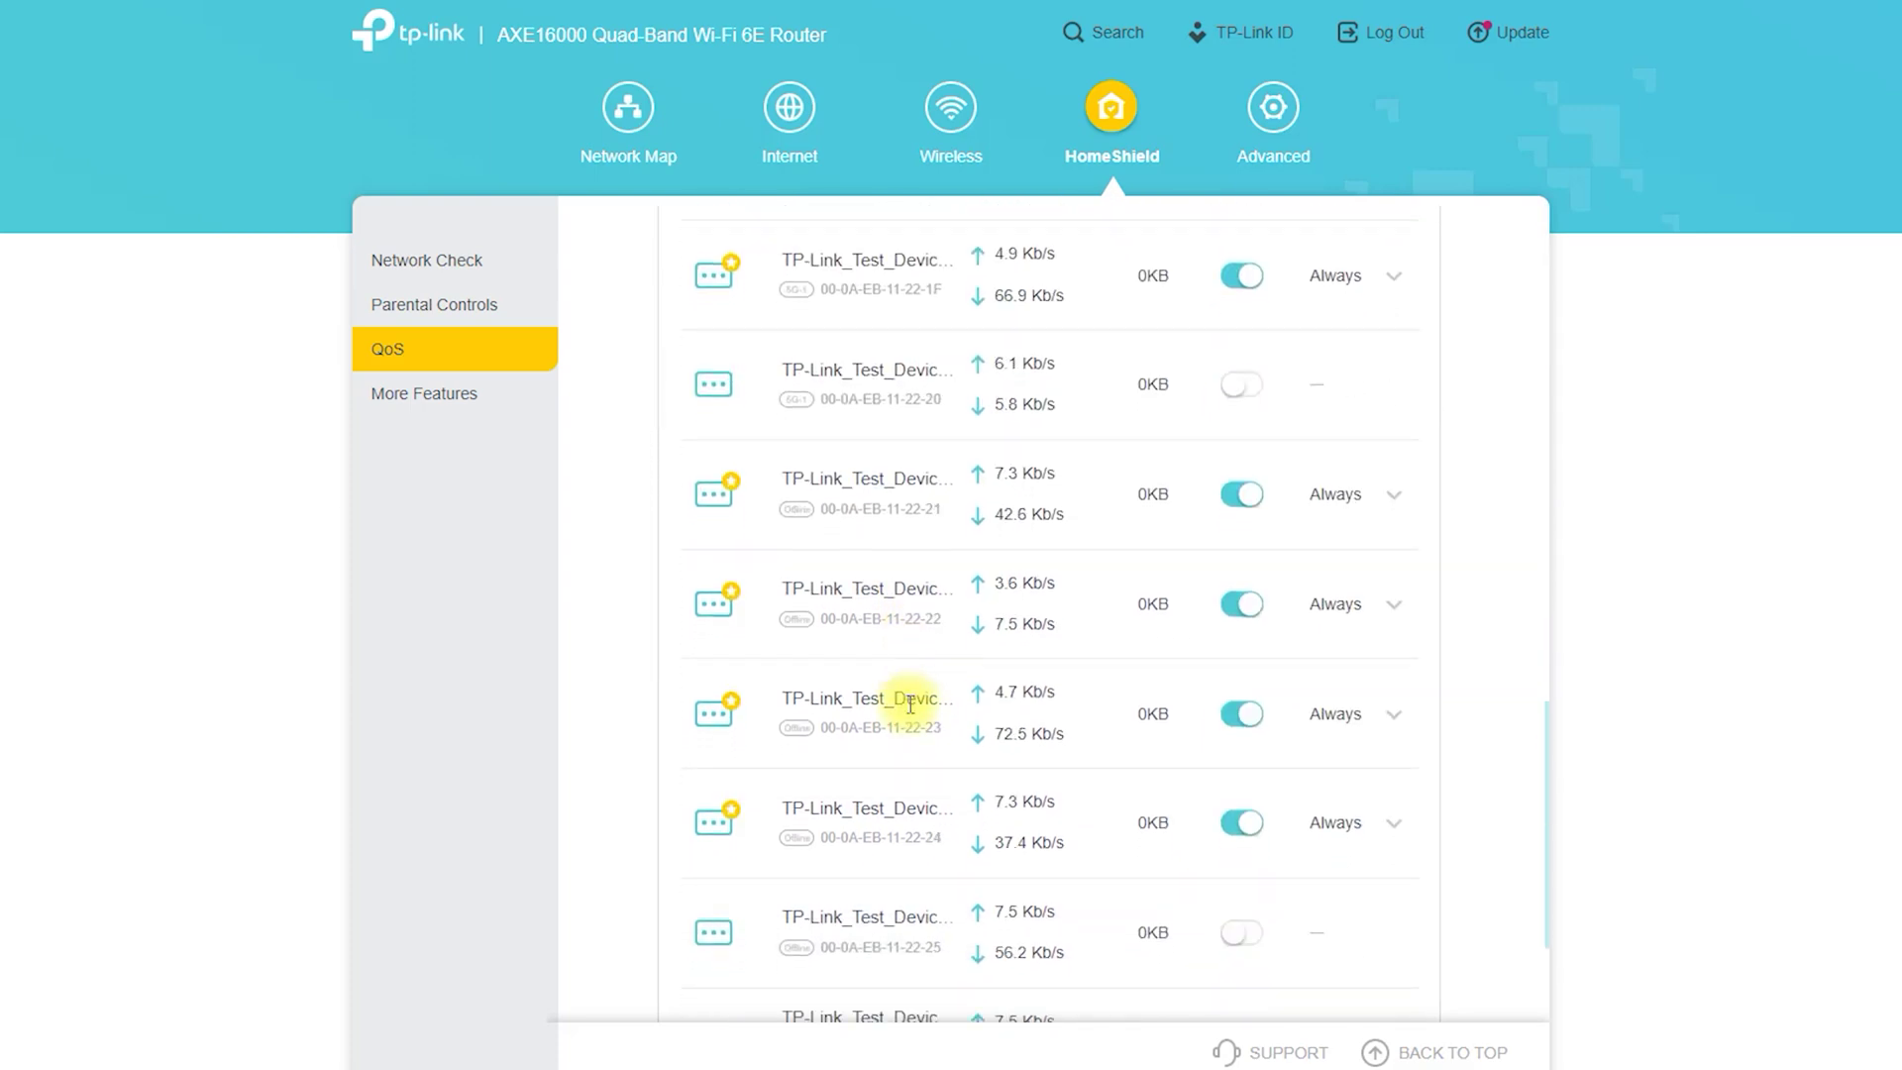
{"action": "left_click", "coordinate": [470, 406]}
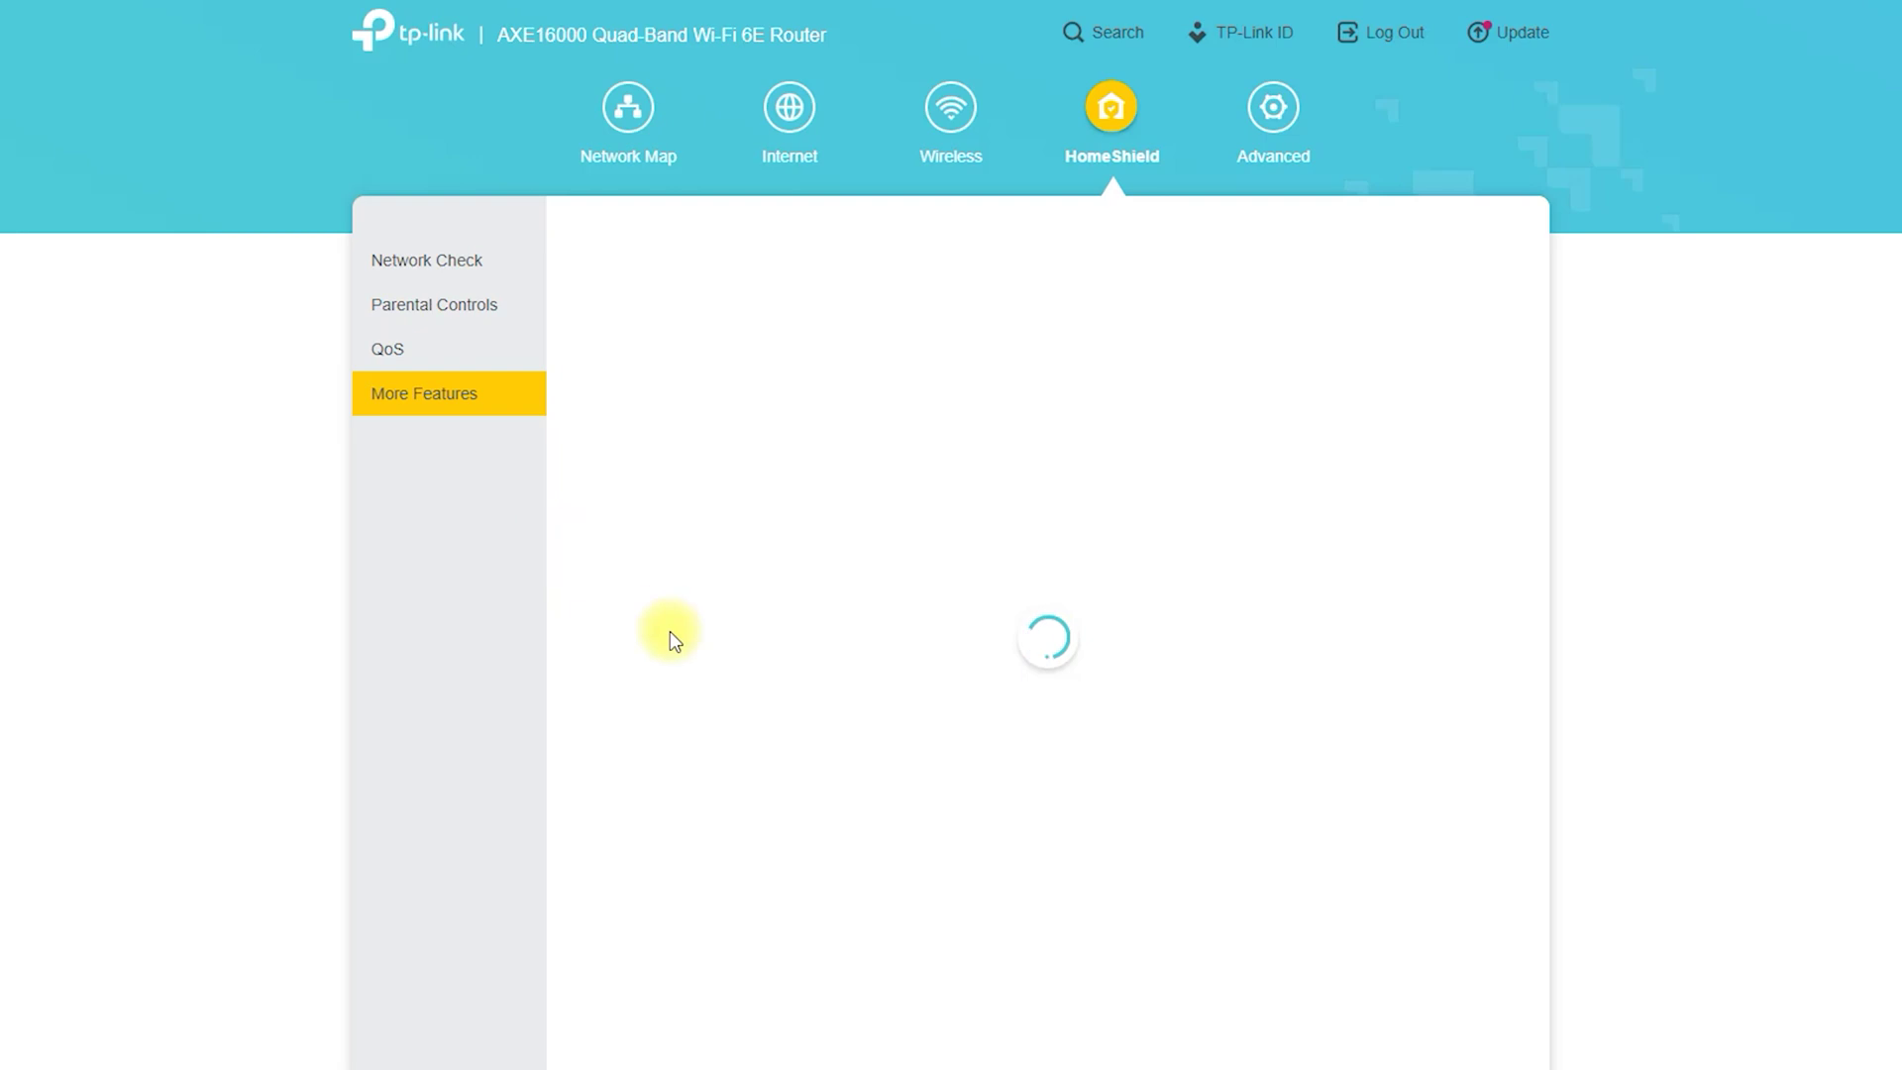
{"action": "scroll", "coordinate": [644, 598], "scroll_direction": "down", "scroll_amount": 1}
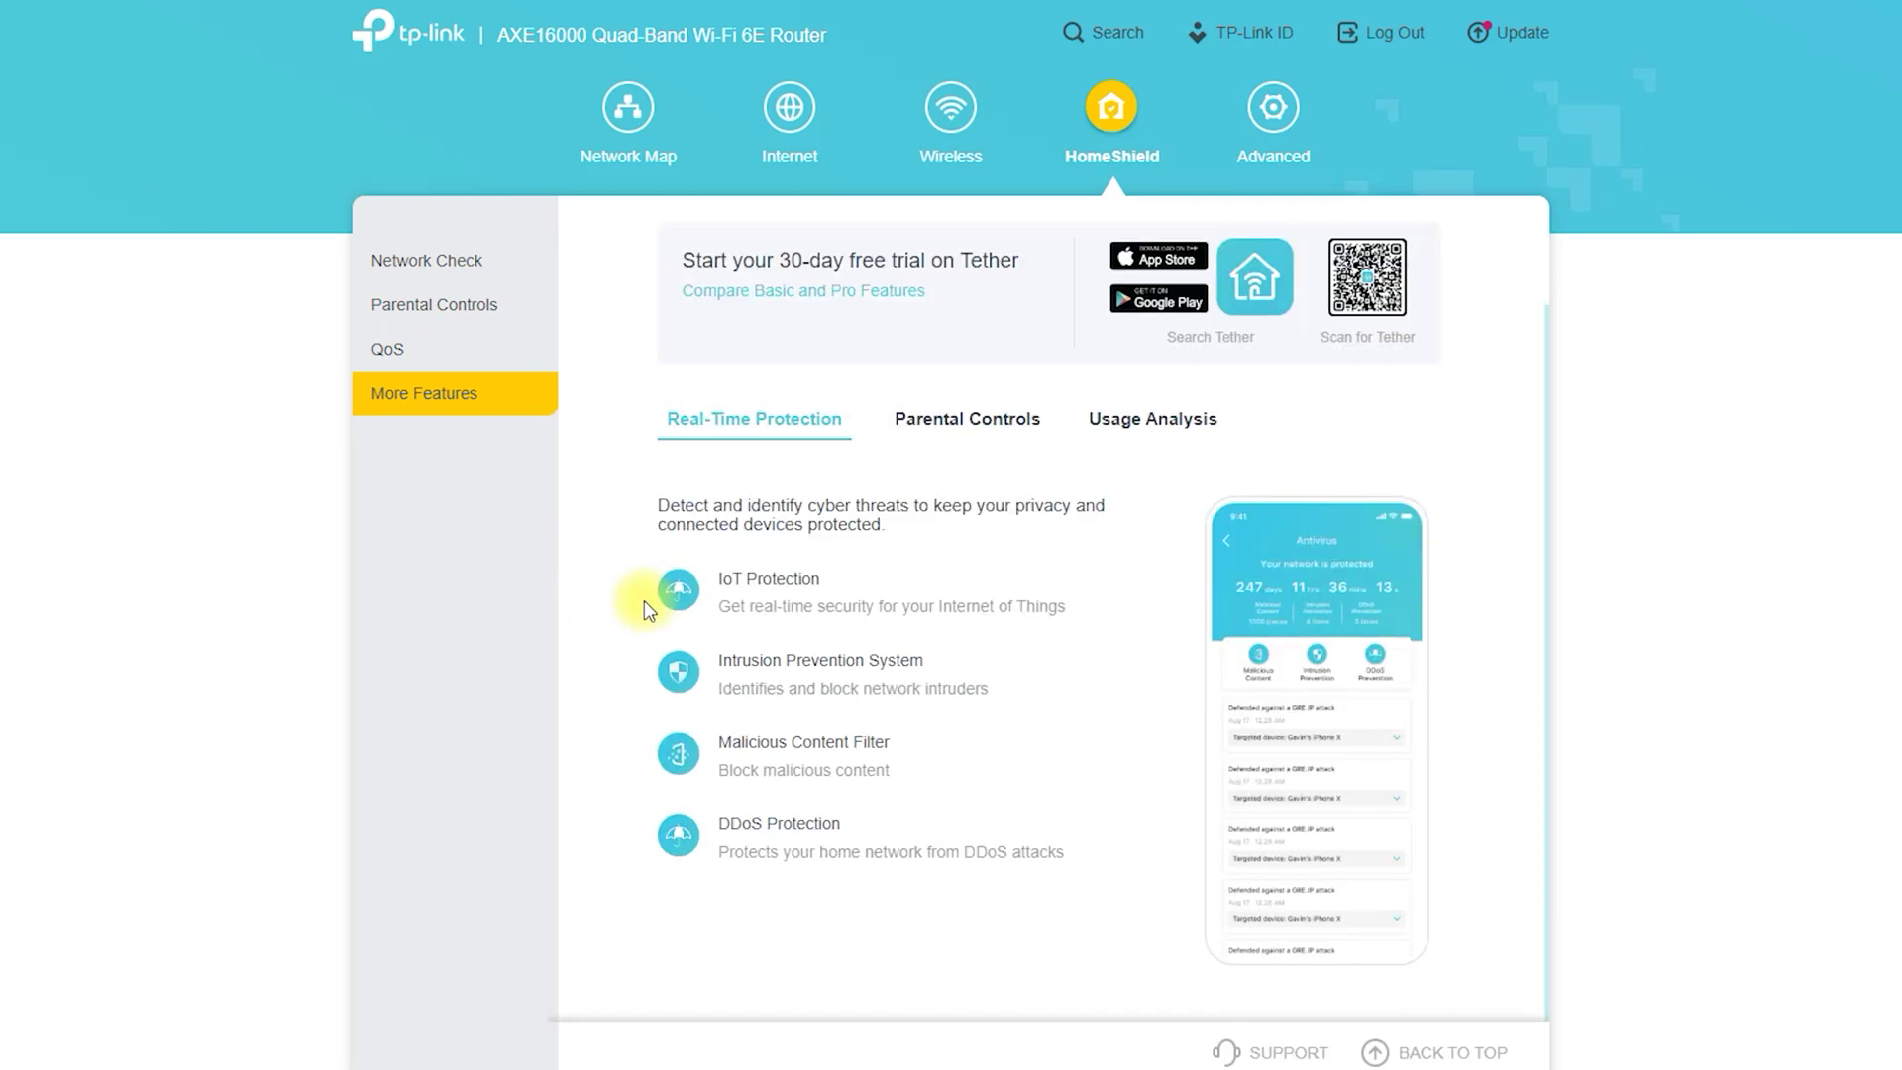
- Open the advanced Network status, and examine the Internet page's connection, MAC Clone, NAT and port negotiation speed settings
{"action": "left_click", "coordinate": [1263, 114]}
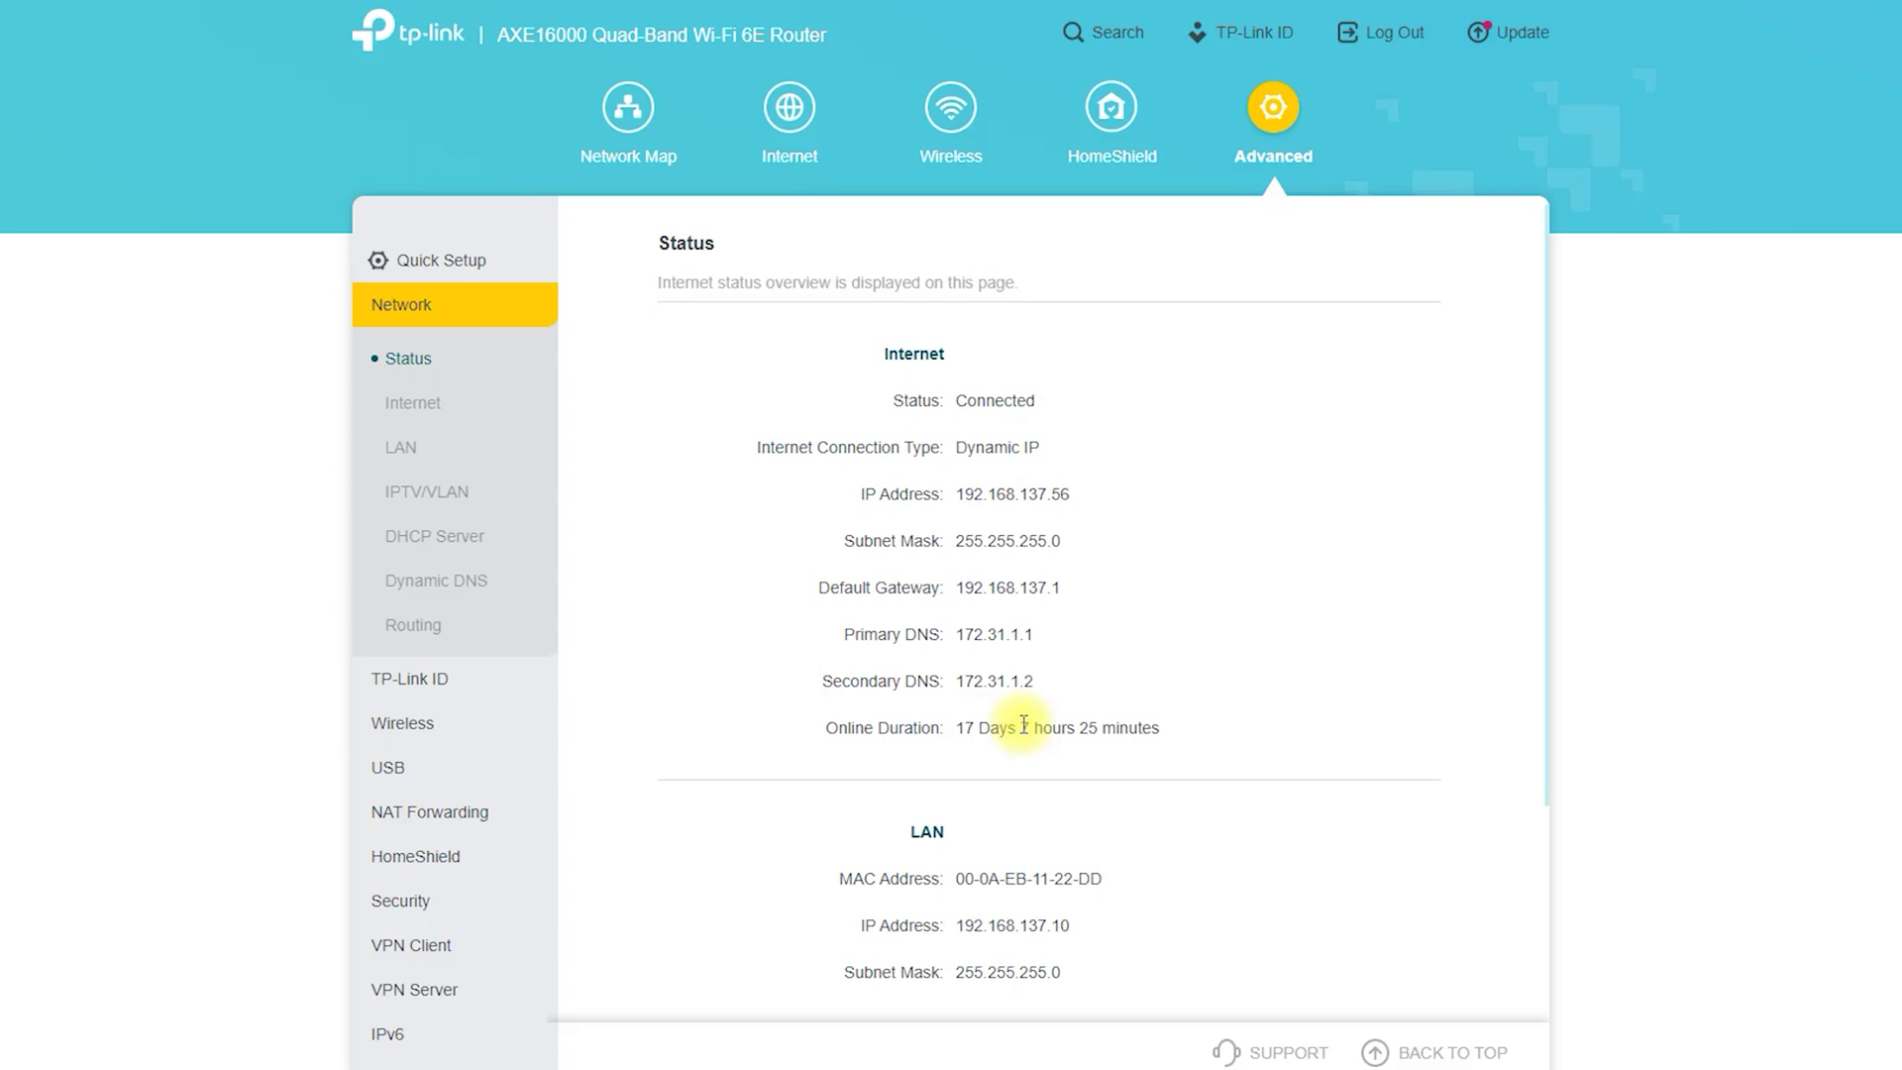
{"action": "left_click", "coordinate": [436, 407]}
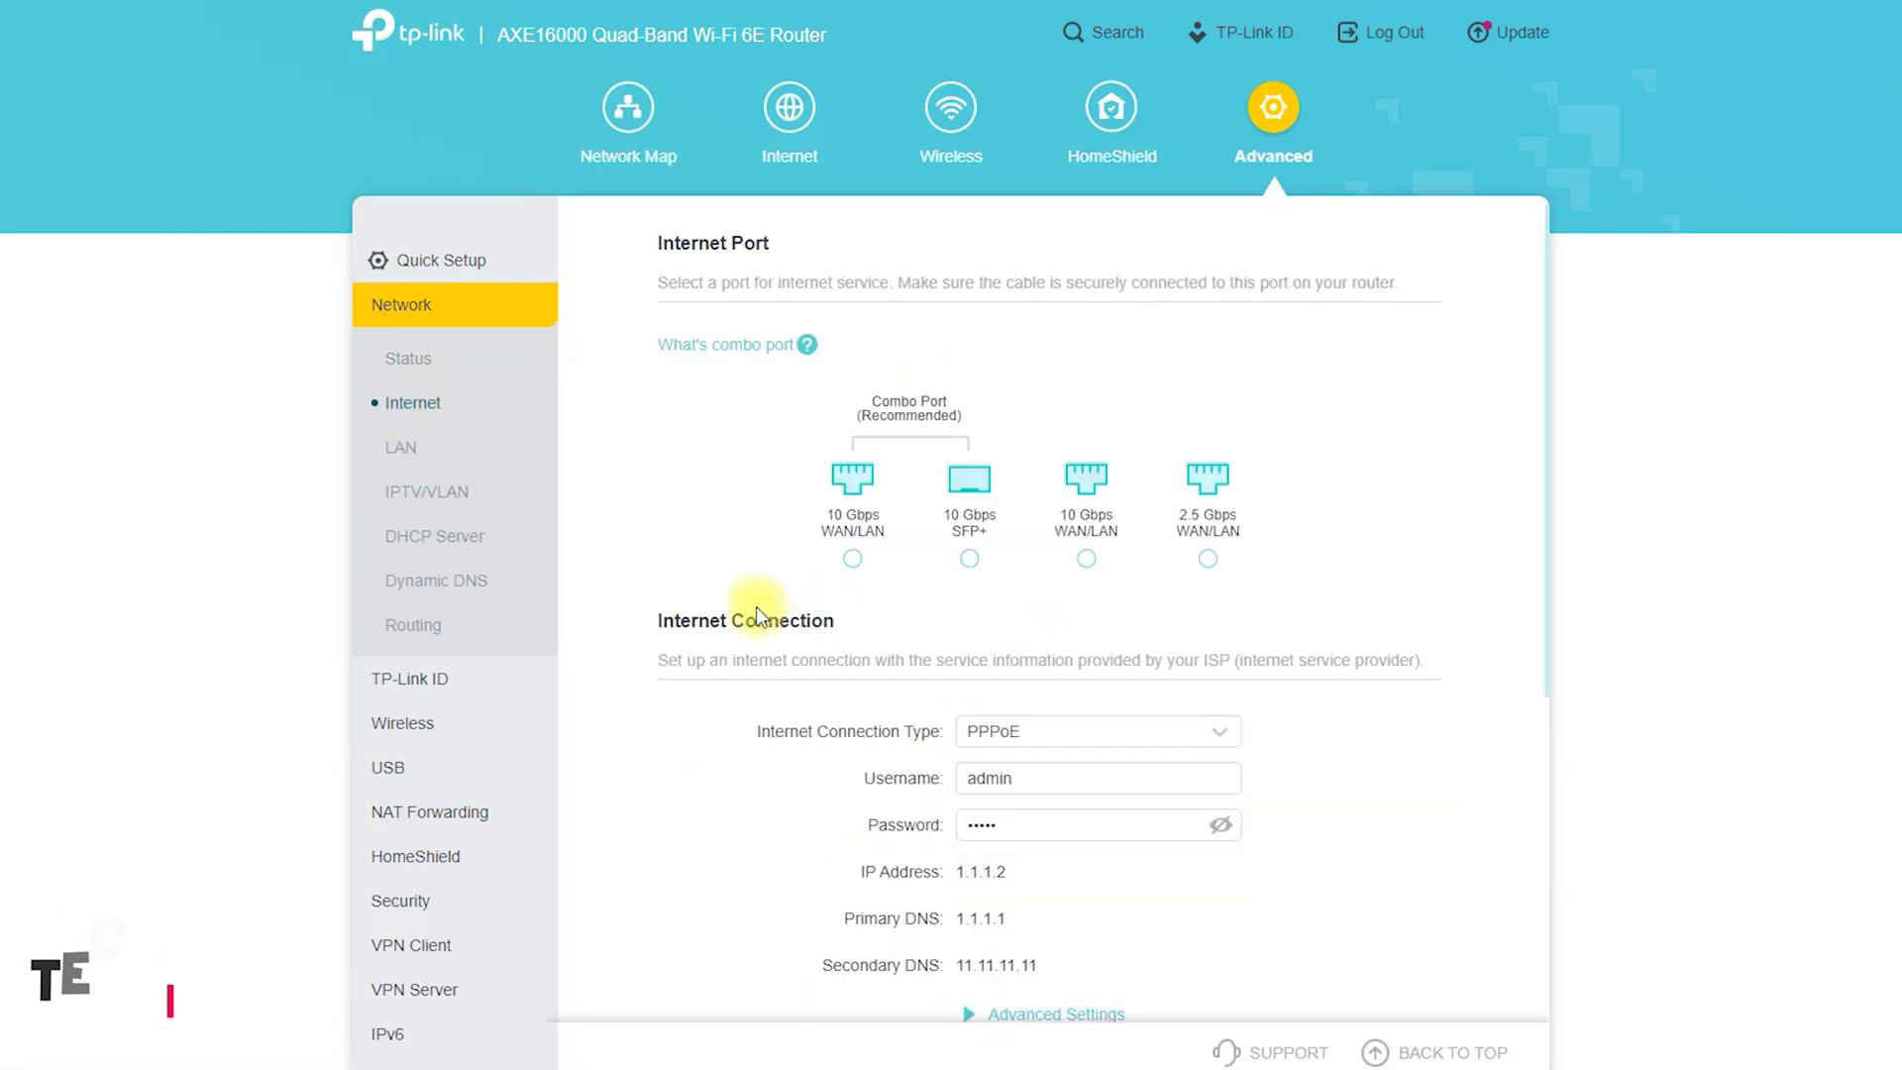
{"action": "scroll", "coordinate": [756, 606], "scroll_direction": "down", "scroll_amount": 5}
{"action": "scroll", "coordinate": [755, 619], "scroll_direction": "down", "scroll_amount": 1}
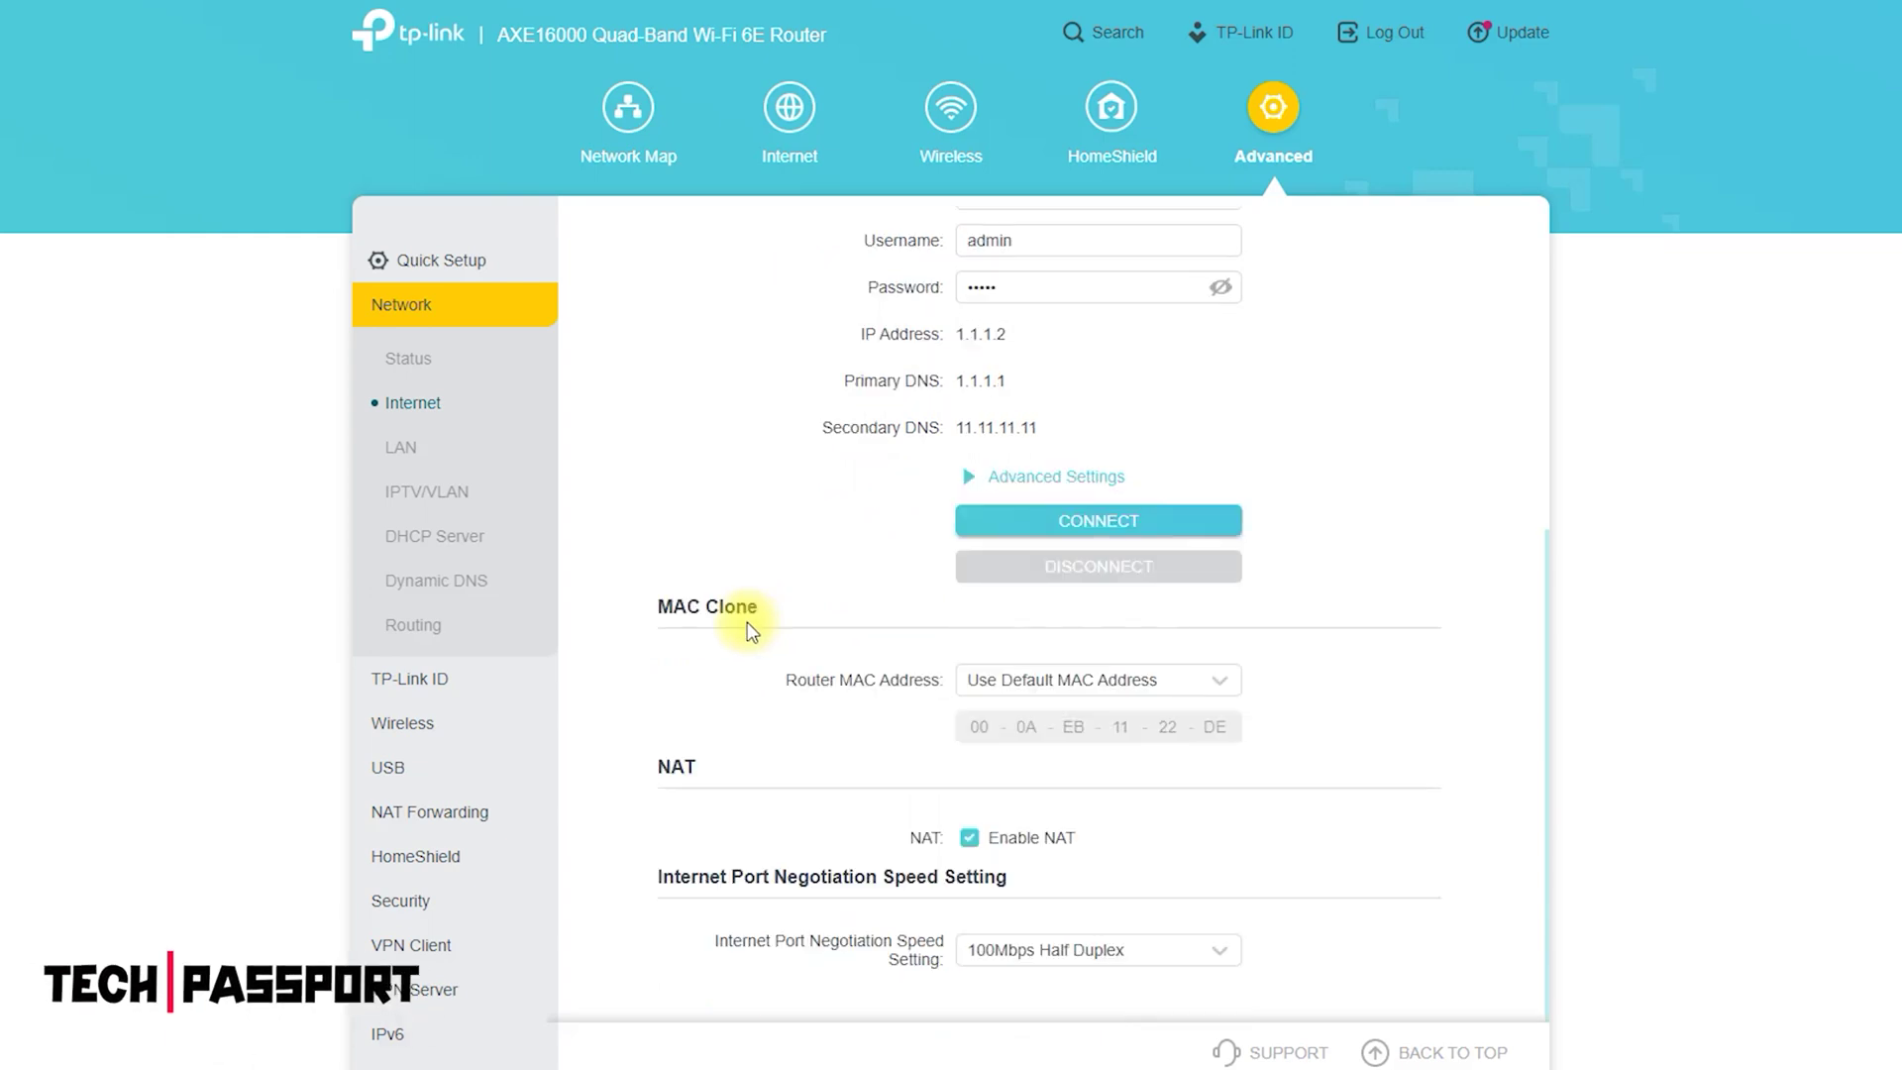
{"action": "mouse_move", "coordinate": [787, 646]}
{"action": "left_mouse_down"}
{"action": "mouse_move", "coordinate": [634, 594]}
{"action": "mouse_move", "coordinate": [783, 644]}
{"action": "left_mouse_up"}
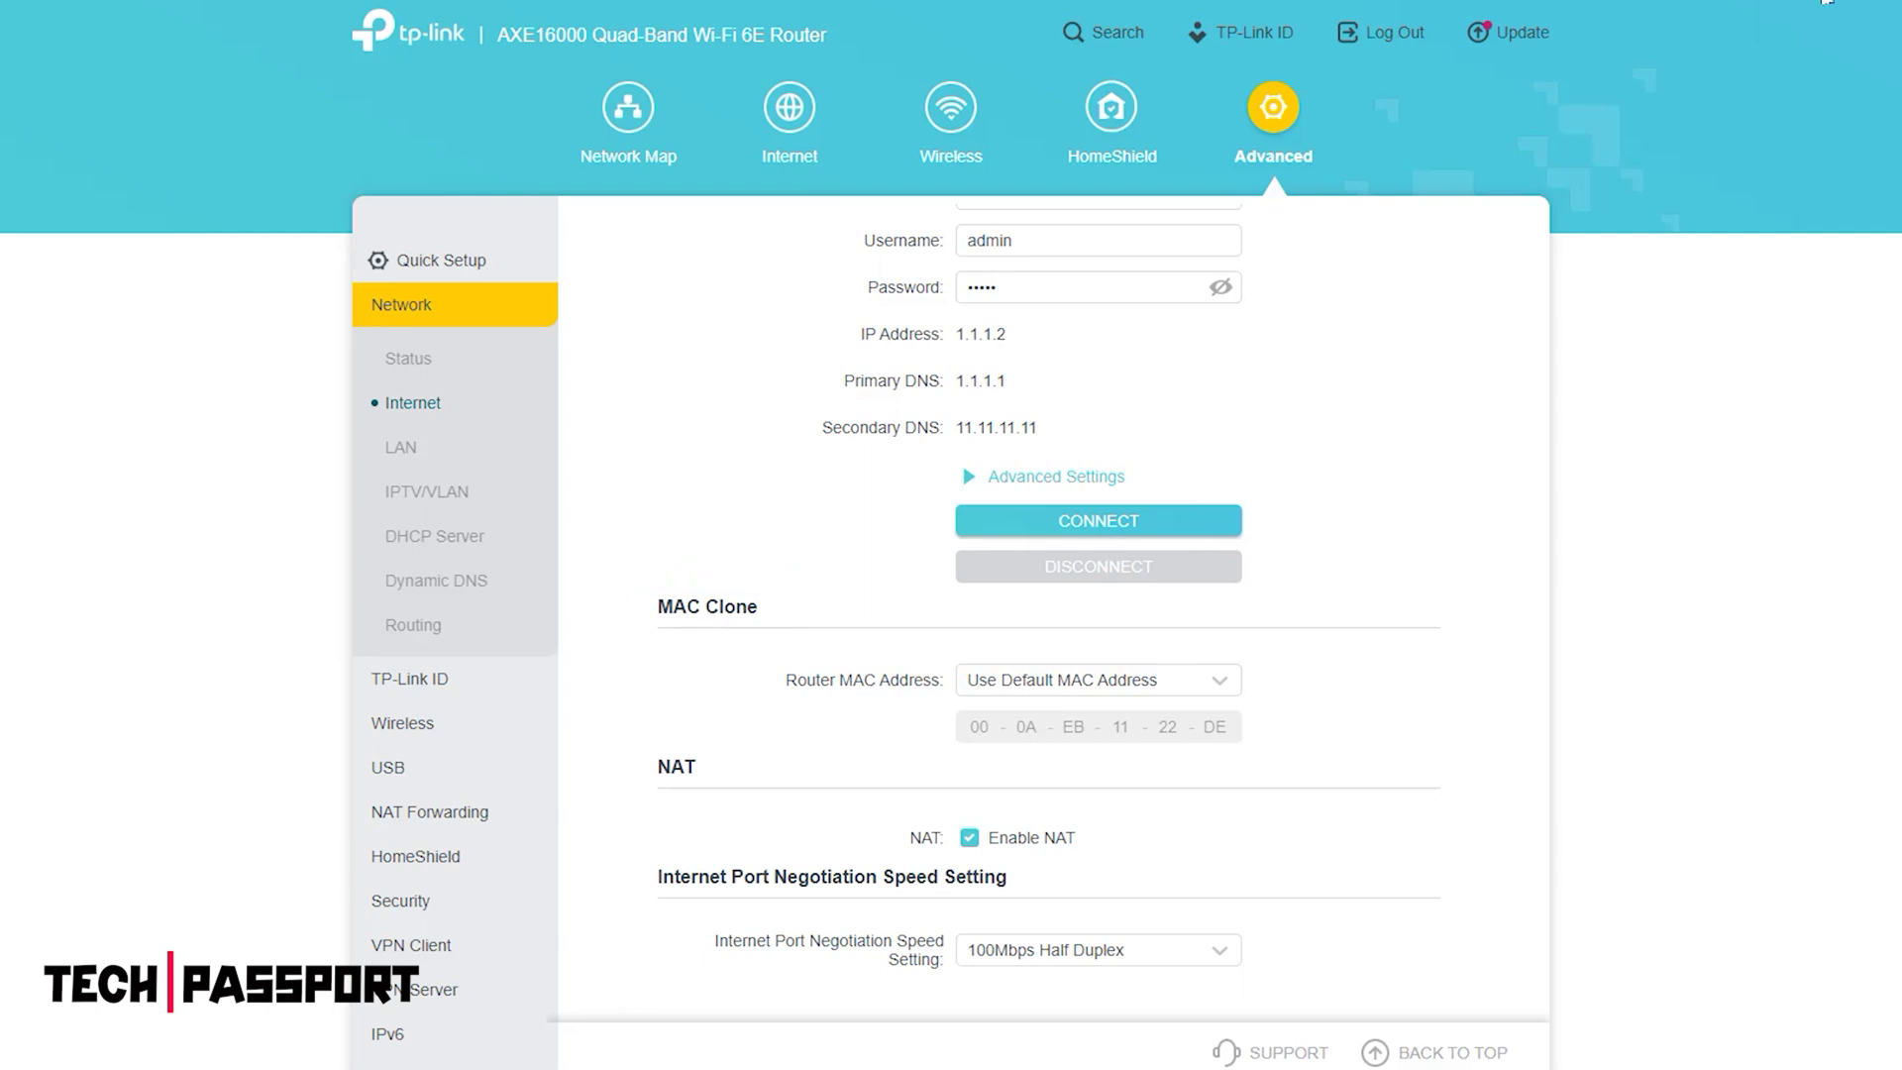
- Examine the advanced LAN page's IP address and link aggregation settings and the IPTV/VLAN page's settings
{"action": "left_click", "coordinate": [401, 446]}
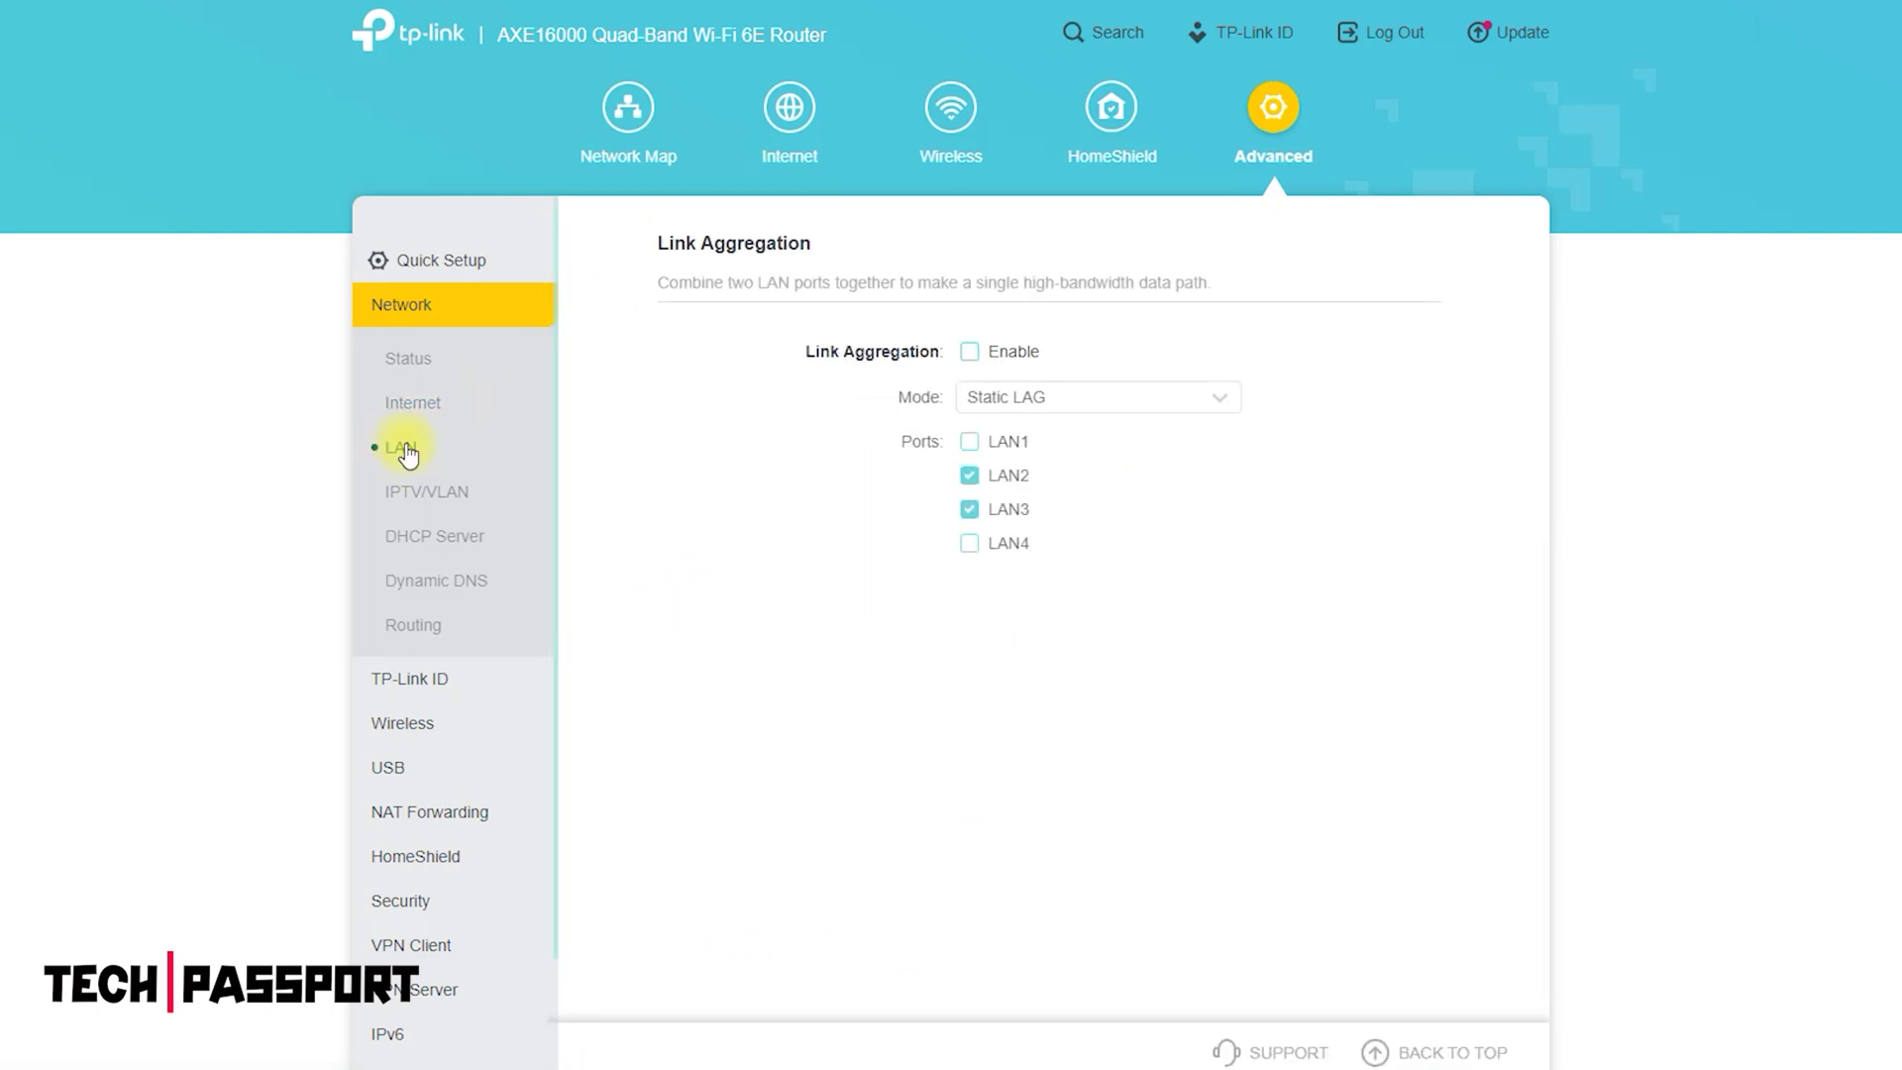
{"action": "mouse_move", "coordinate": [955, 407]}
{"action": "left_mouse_down"}
{"action": "mouse_move", "coordinate": [1119, 406]}
{"action": "mouse_move", "coordinate": [956, 406]}
{"action": "left_mouse_up"}
{"action": "left_click_drag", "start_coordinate": [682, 265], "coordinate": [717, 220]}
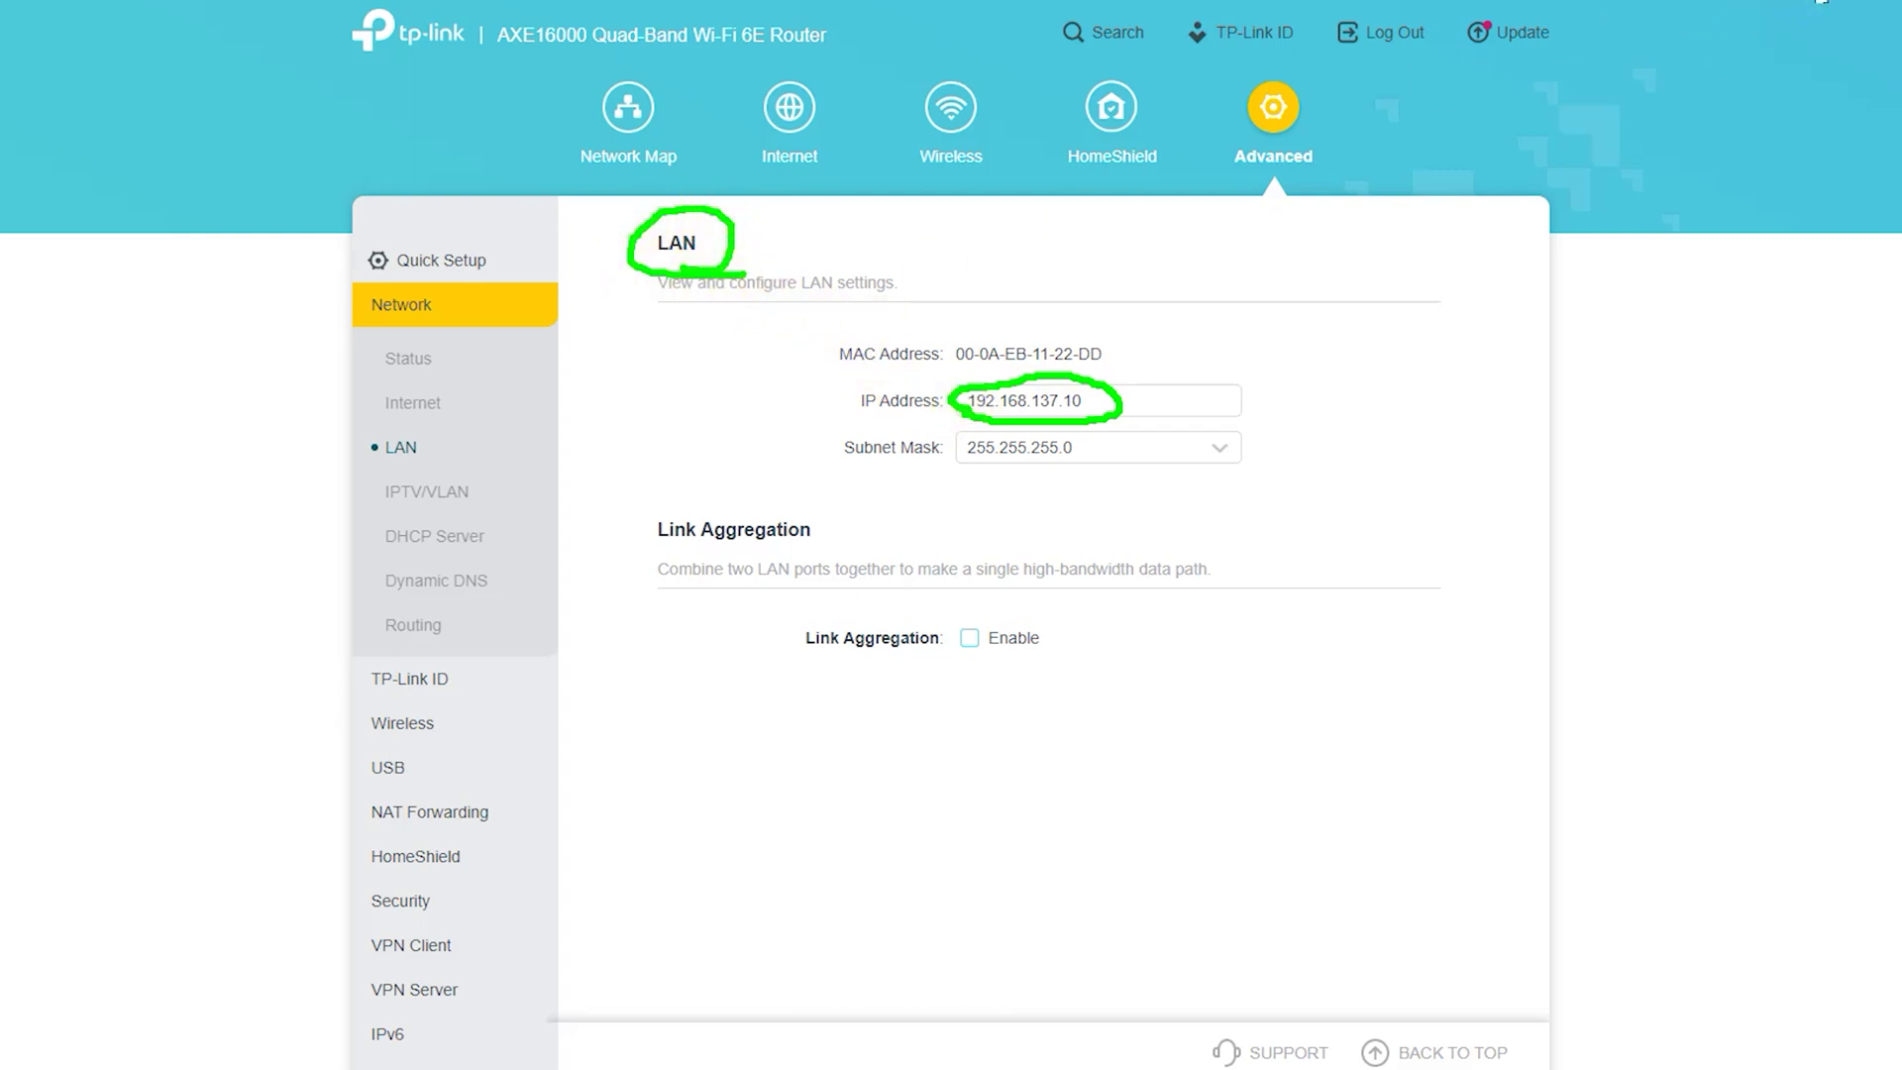
{"action": "left_click", "coordinate": [423, 492]}
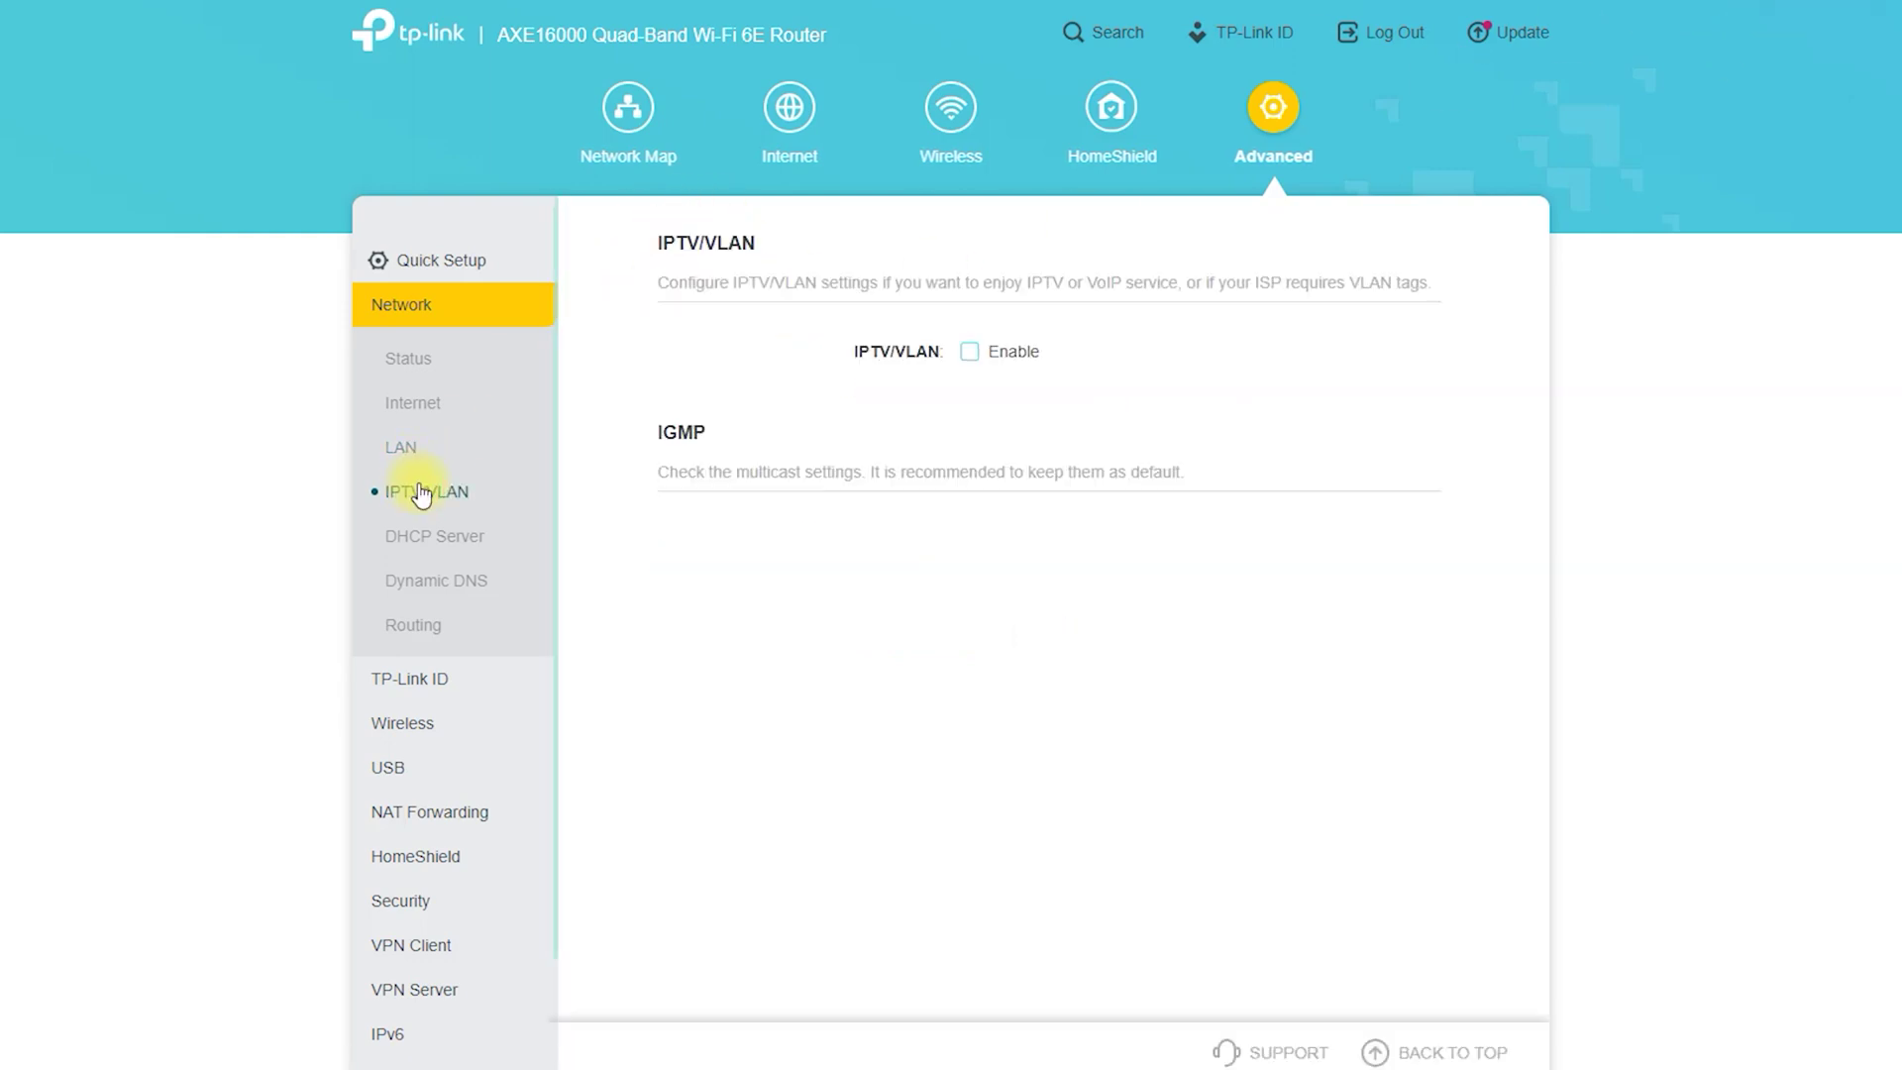
{"action": "mouse_move", "coordinate": [740, 263]}
{"action": "left_mouse_down"}
{"action": "mouse_move", "coordinate": [643, 252]}
{"action": "mouse_move", "coordinate": [758, 264]}
{"action": "left_mouse_up"}
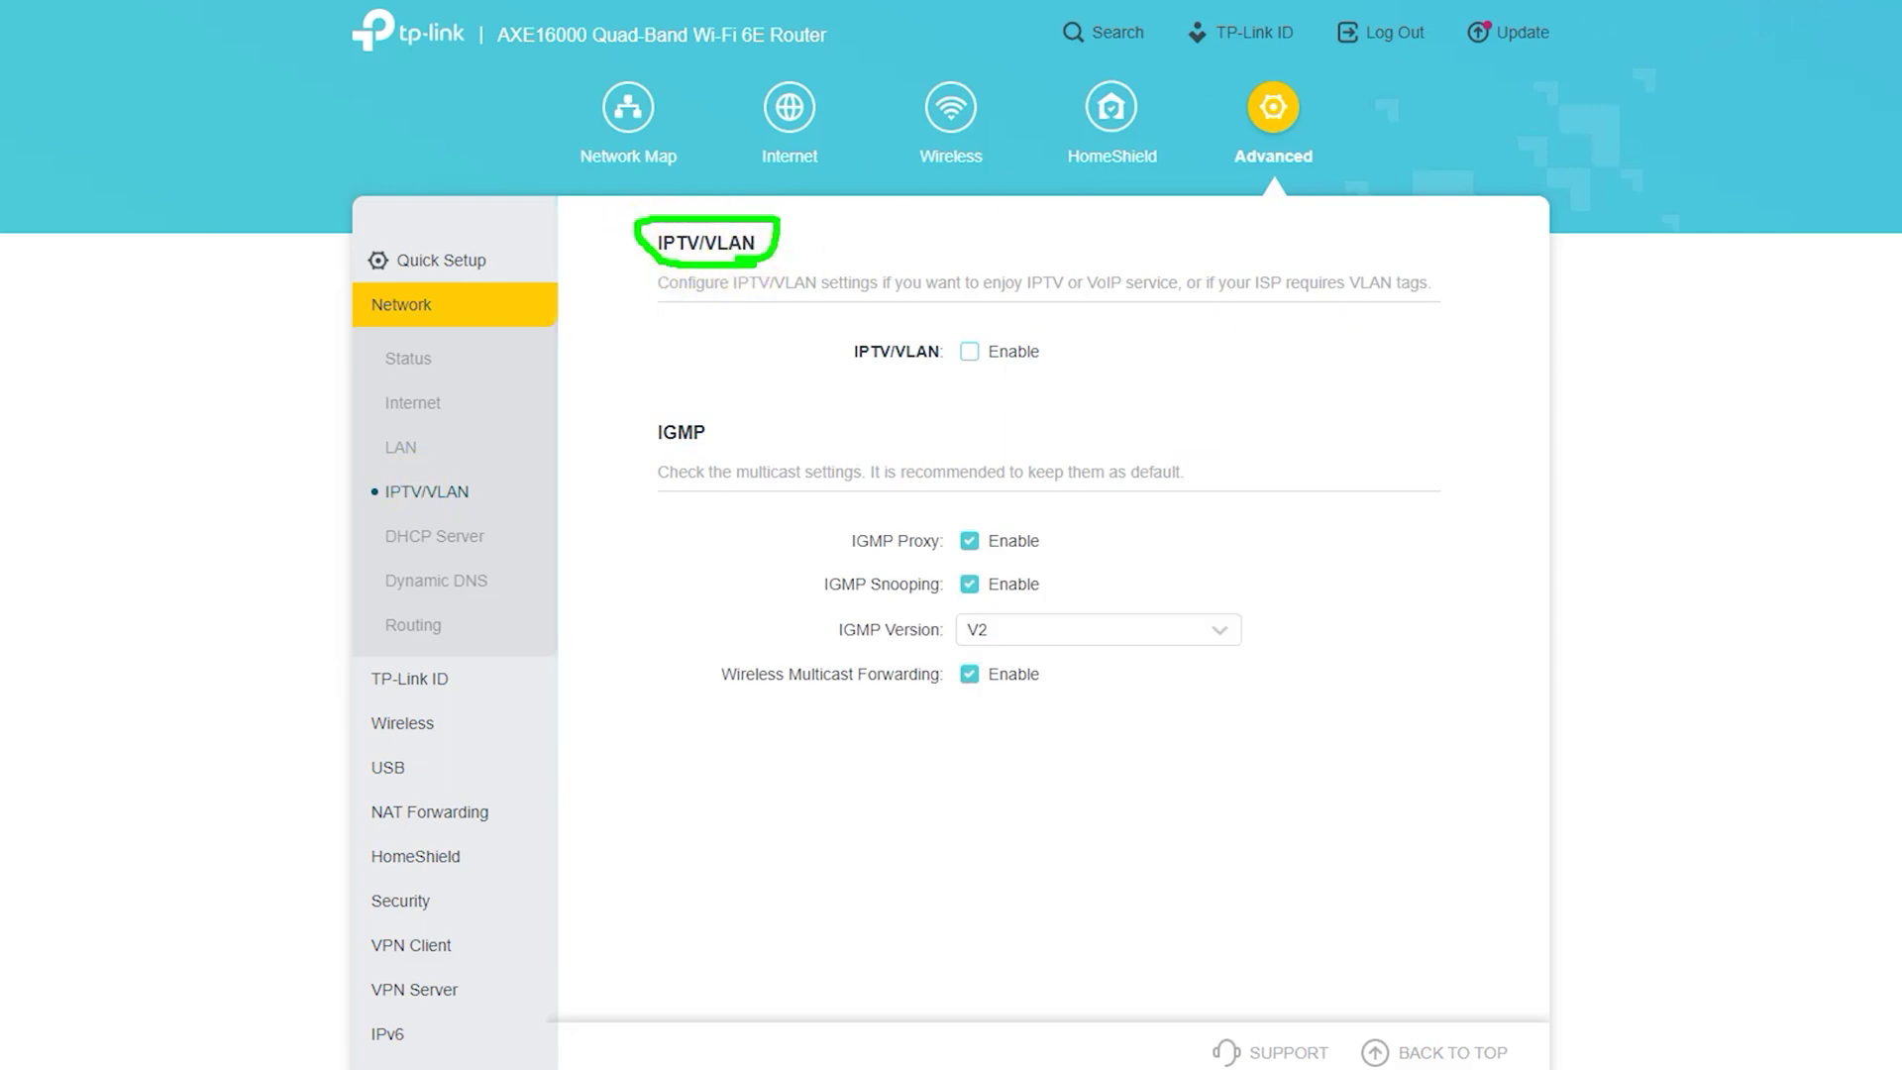
- Review the DHCP Server address pool and reservation settings and open the Dynamic DNS page
{"action": "left_click", "coordinate": [458, 536]}
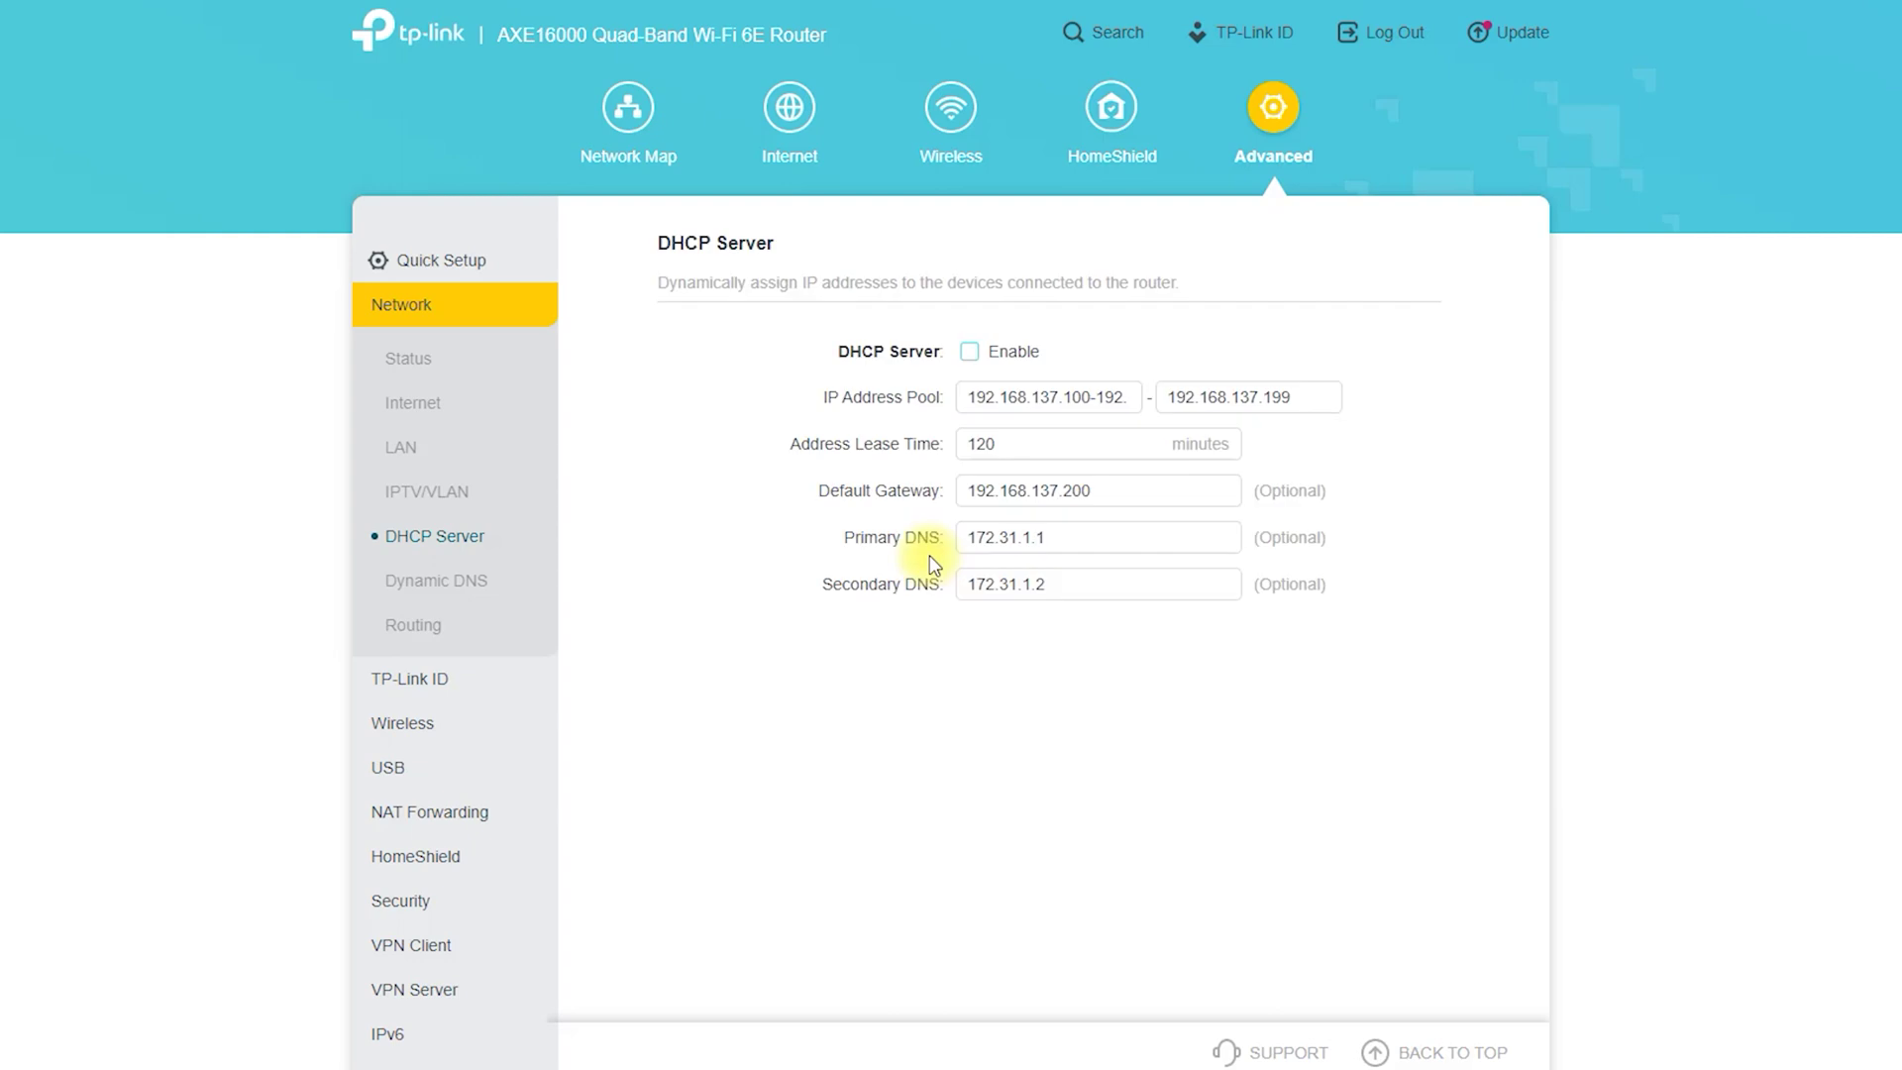
{"action": "mouse_move", "coordinate": [807, 261]}
{"action": "left_mouse_down"}
{"action": "mouse_move", "coordinate": [762, 220]}
{"action": "mouse_move", "coordinate": [642, 248]}
{"action": "mouse_move", "coordinate": [812, 275]}
{"action": "left_mouse_up"}
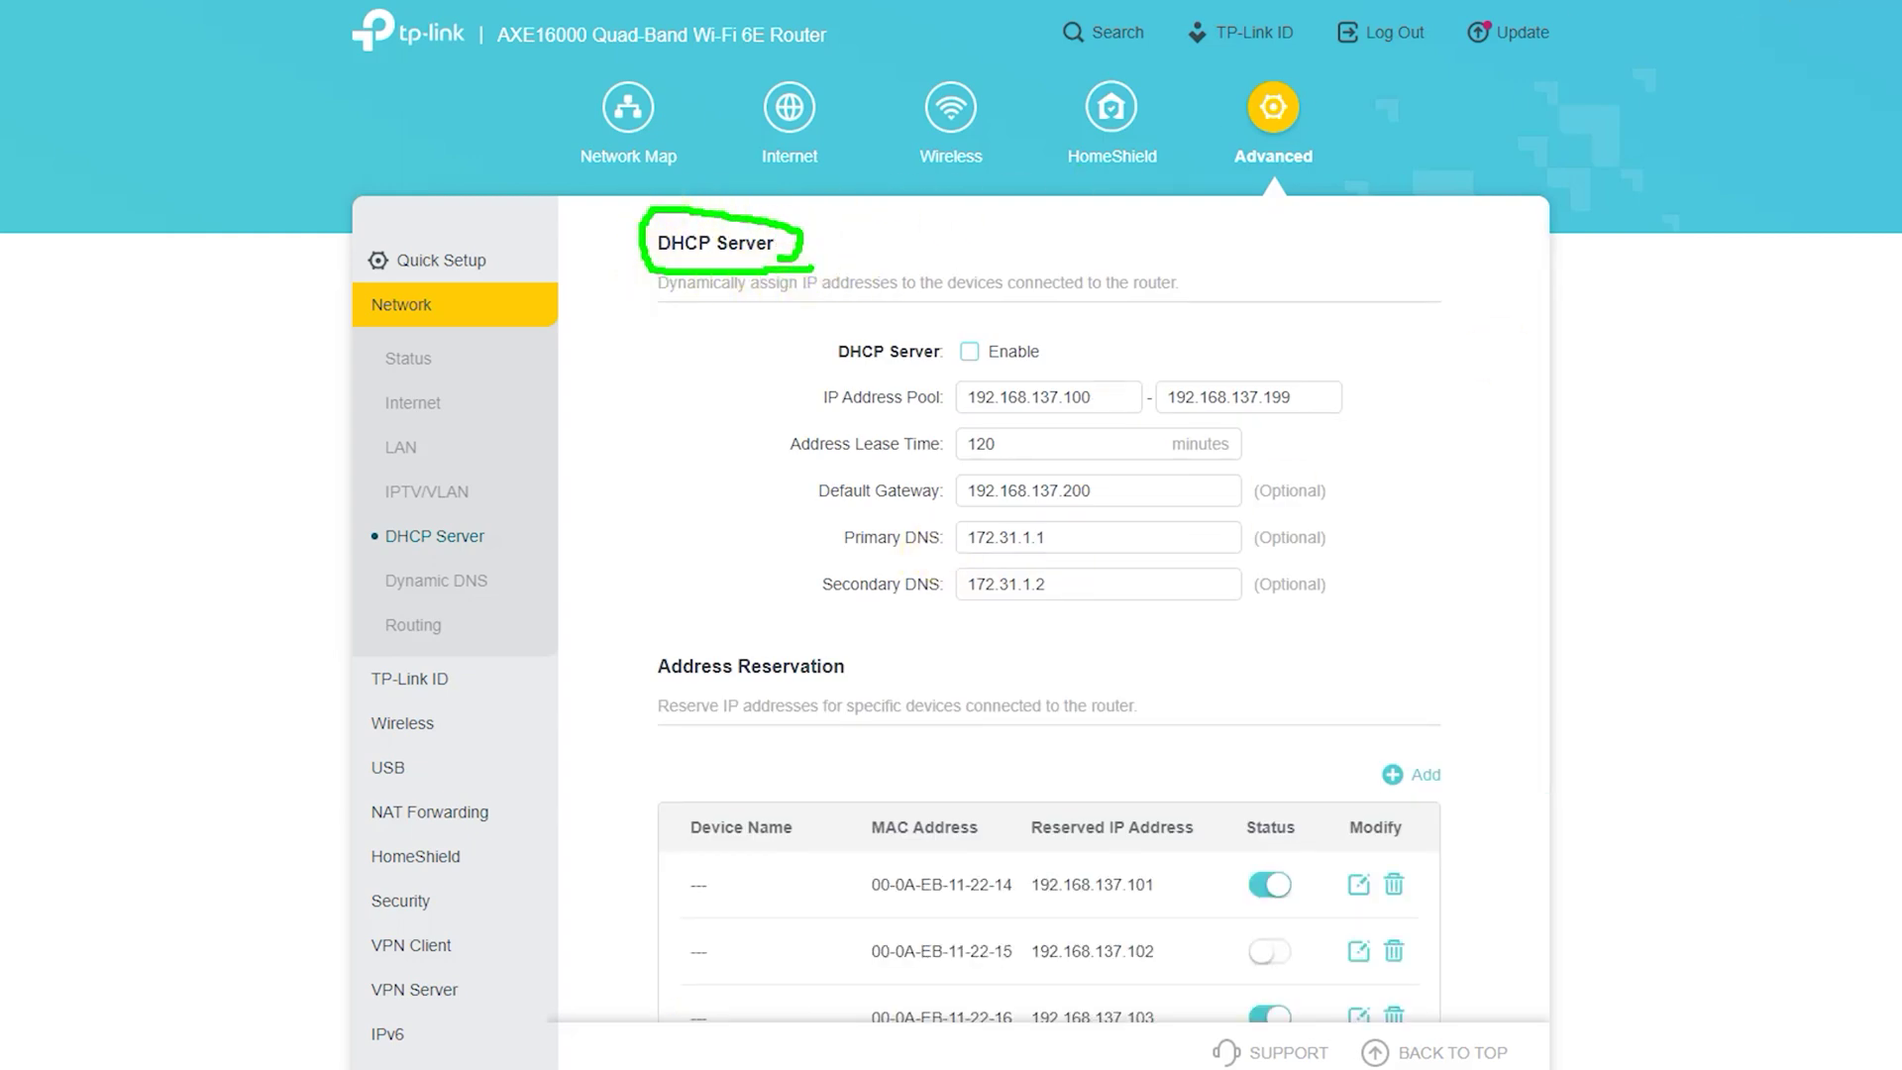
{"action": "left_click", "coordinate": [510, 580]}
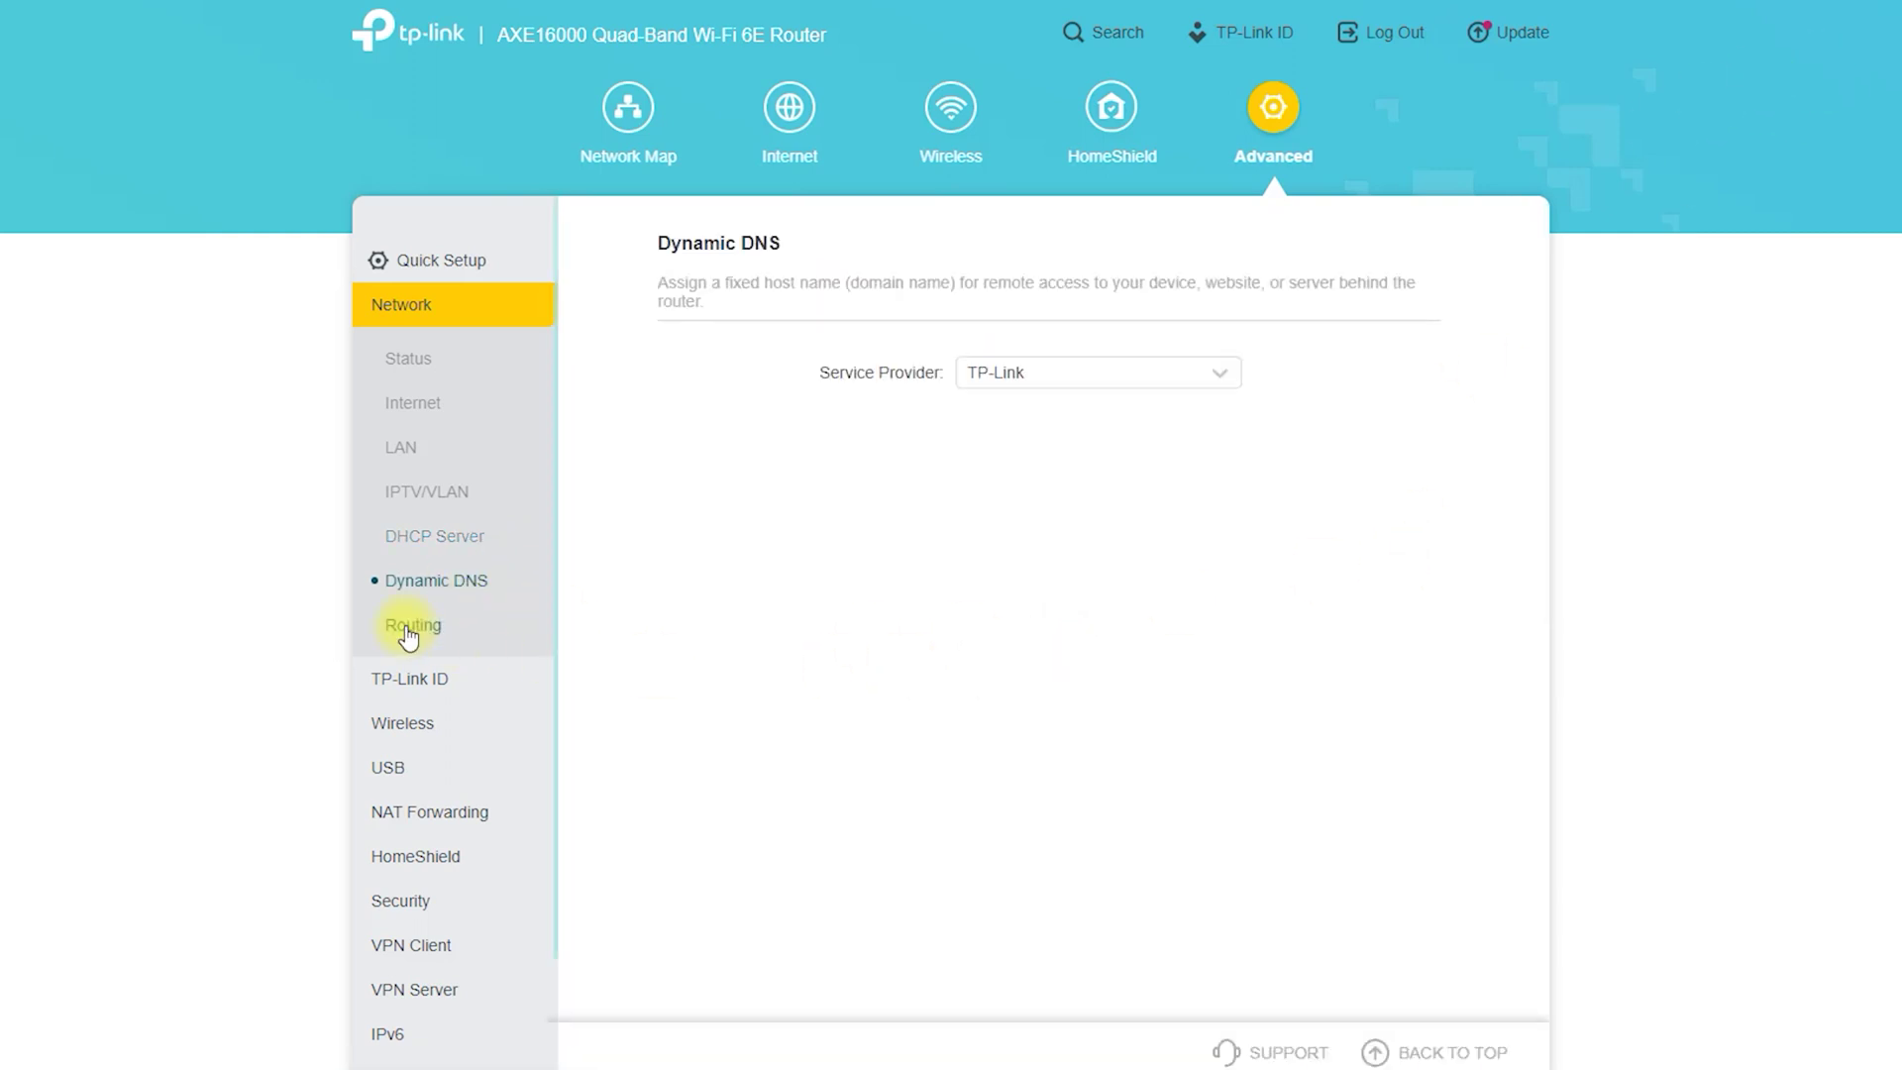
- Check the Dynamic DNS service provider options, review the static routing entries and routing table, and open the TP-Link ID page
{"action": "left_click", "coordinate": [1116, 372]}
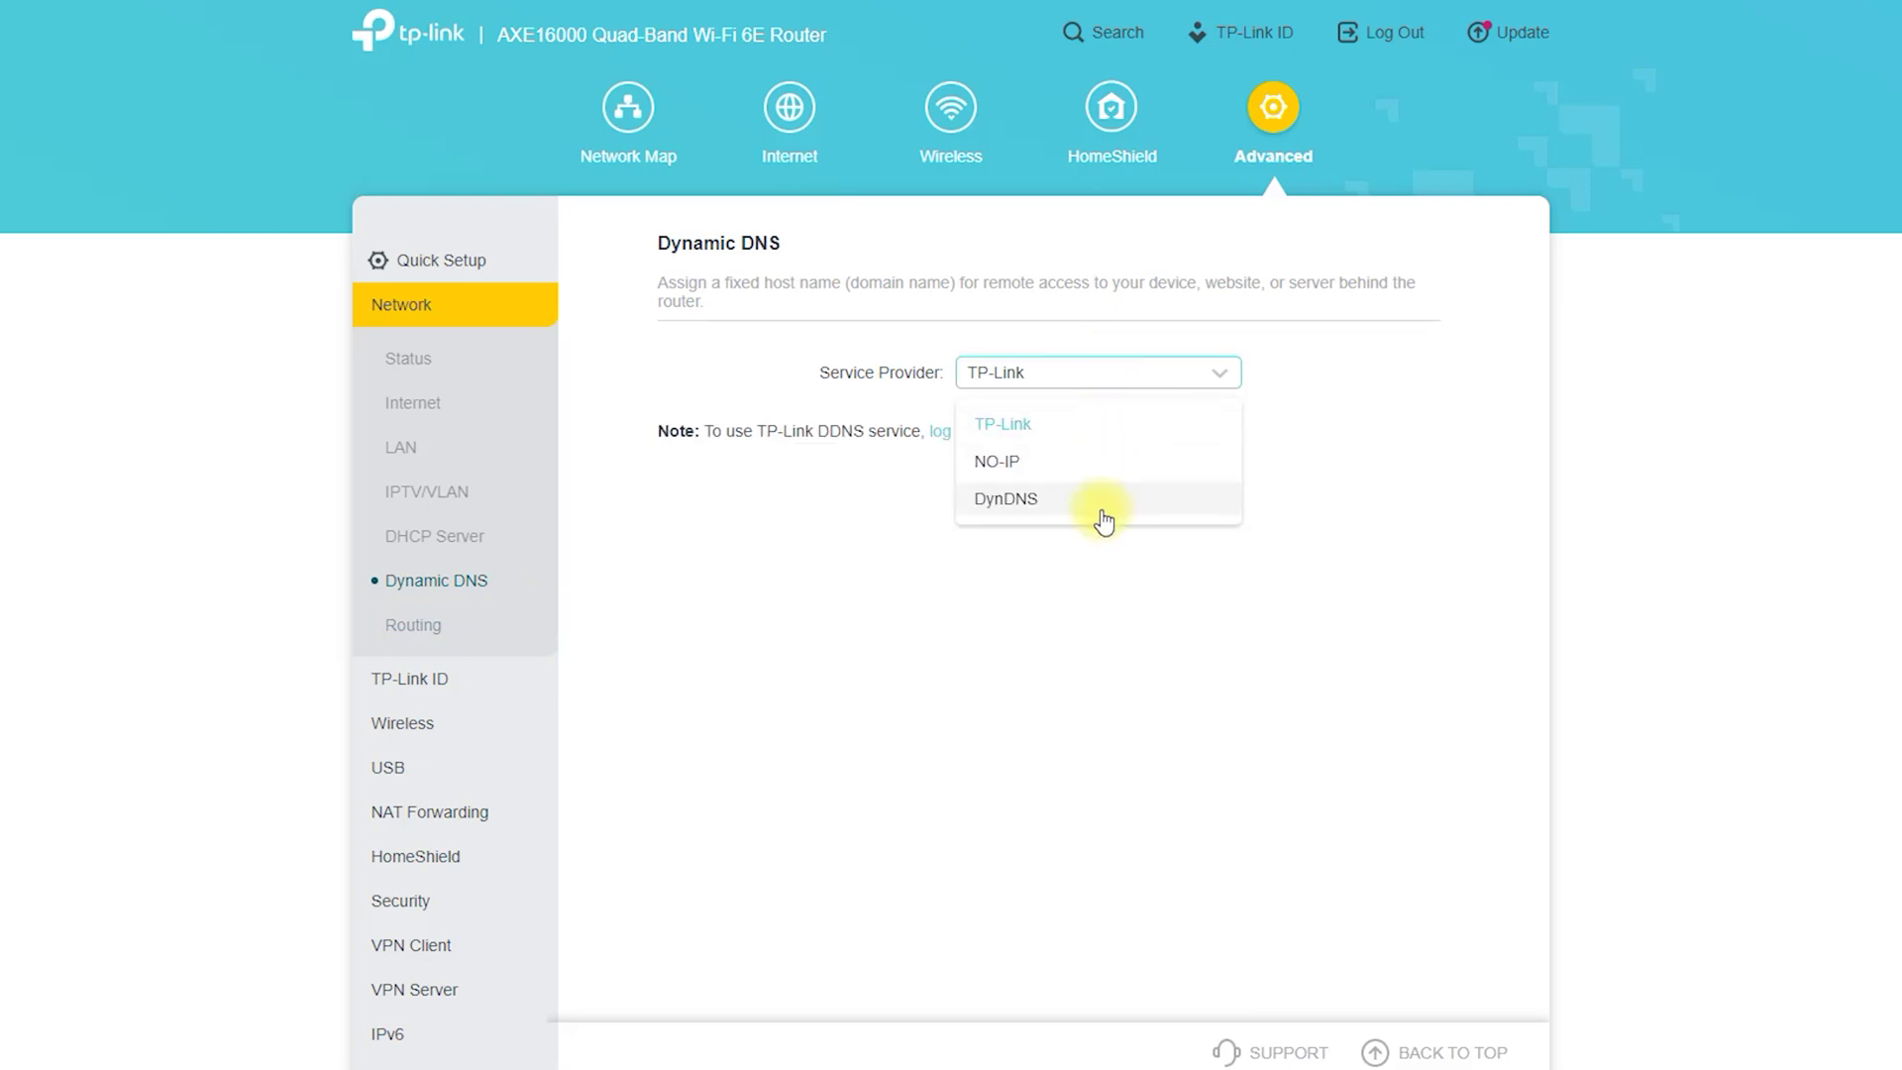
{"action": "left_click", "coordinate": [412, 622]}
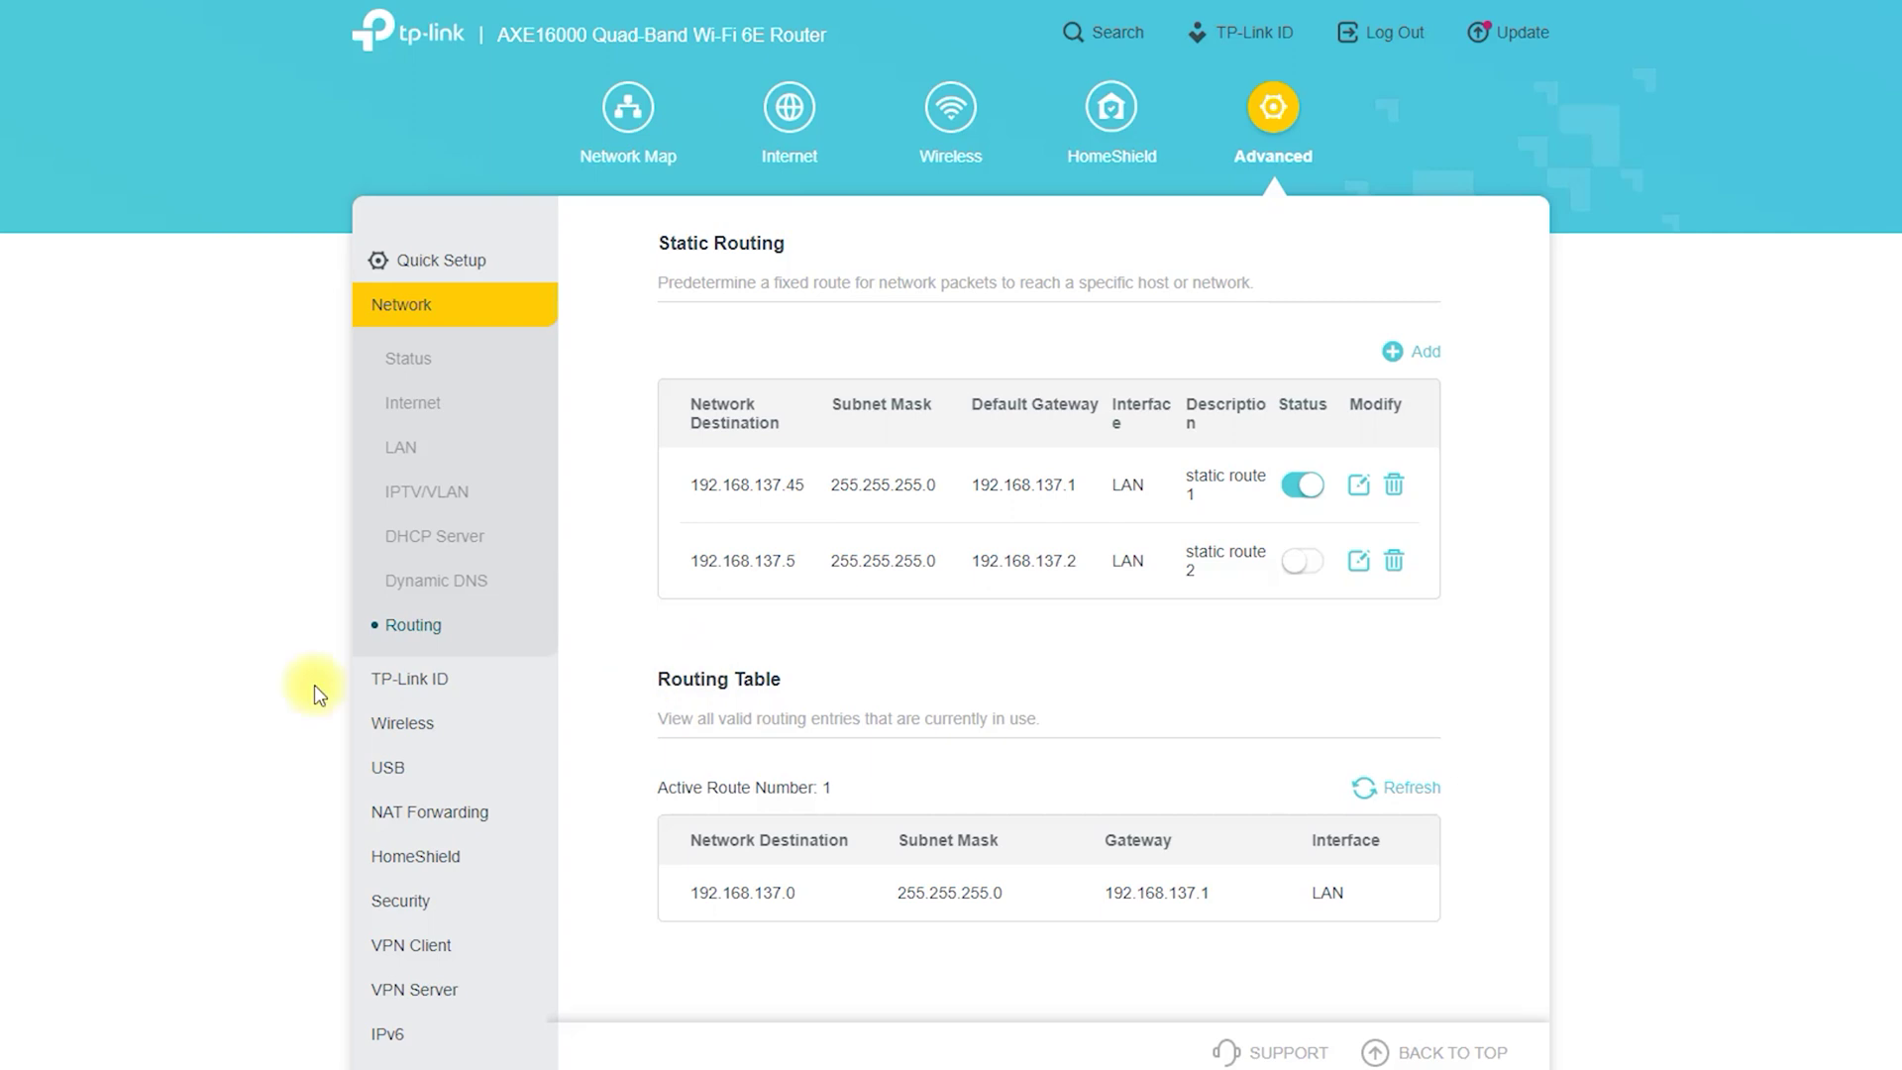
{"action": "left_click", "coordinate": [394, 679]}
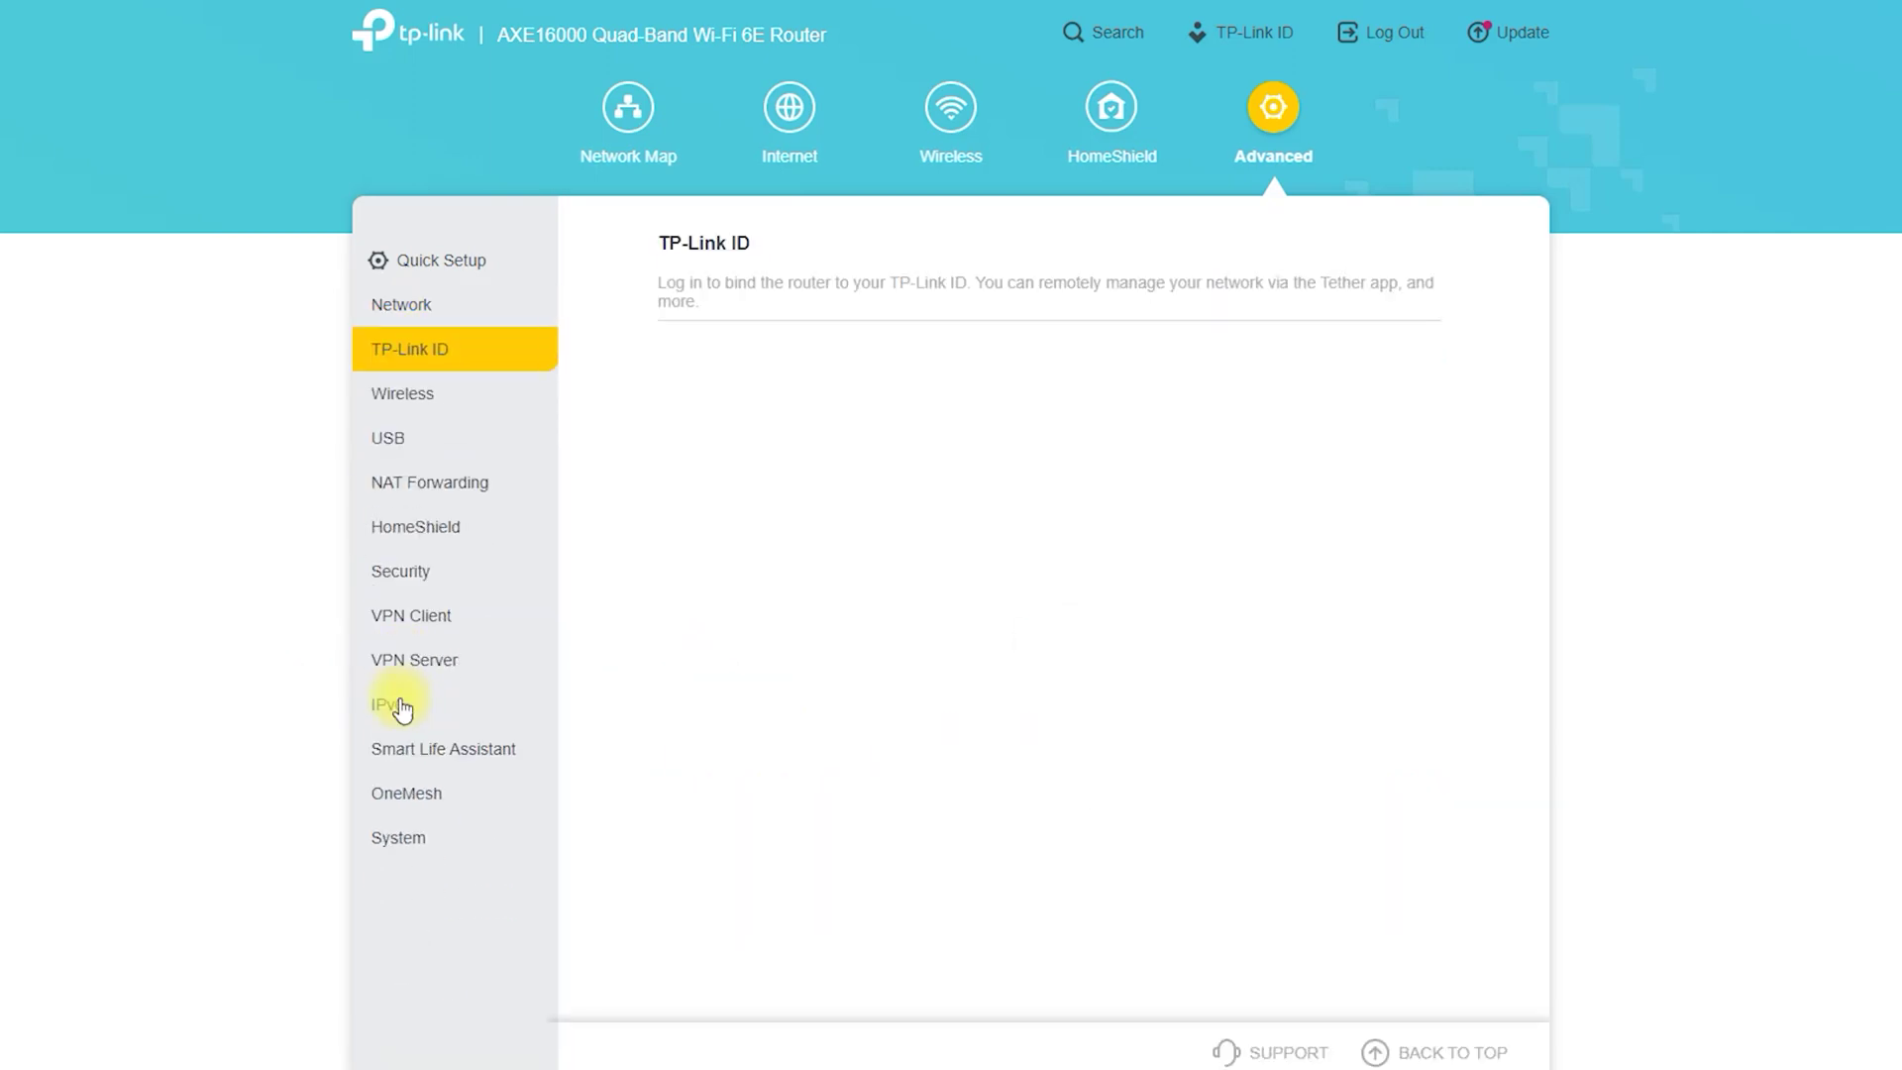
- Open the advanced Wireless Settings and examine the OFDMA/MU-MIMO, Smart Connect, combined band, network name and Hide SSID options
{"action": "left_click", "coordinate": [426, 396]}
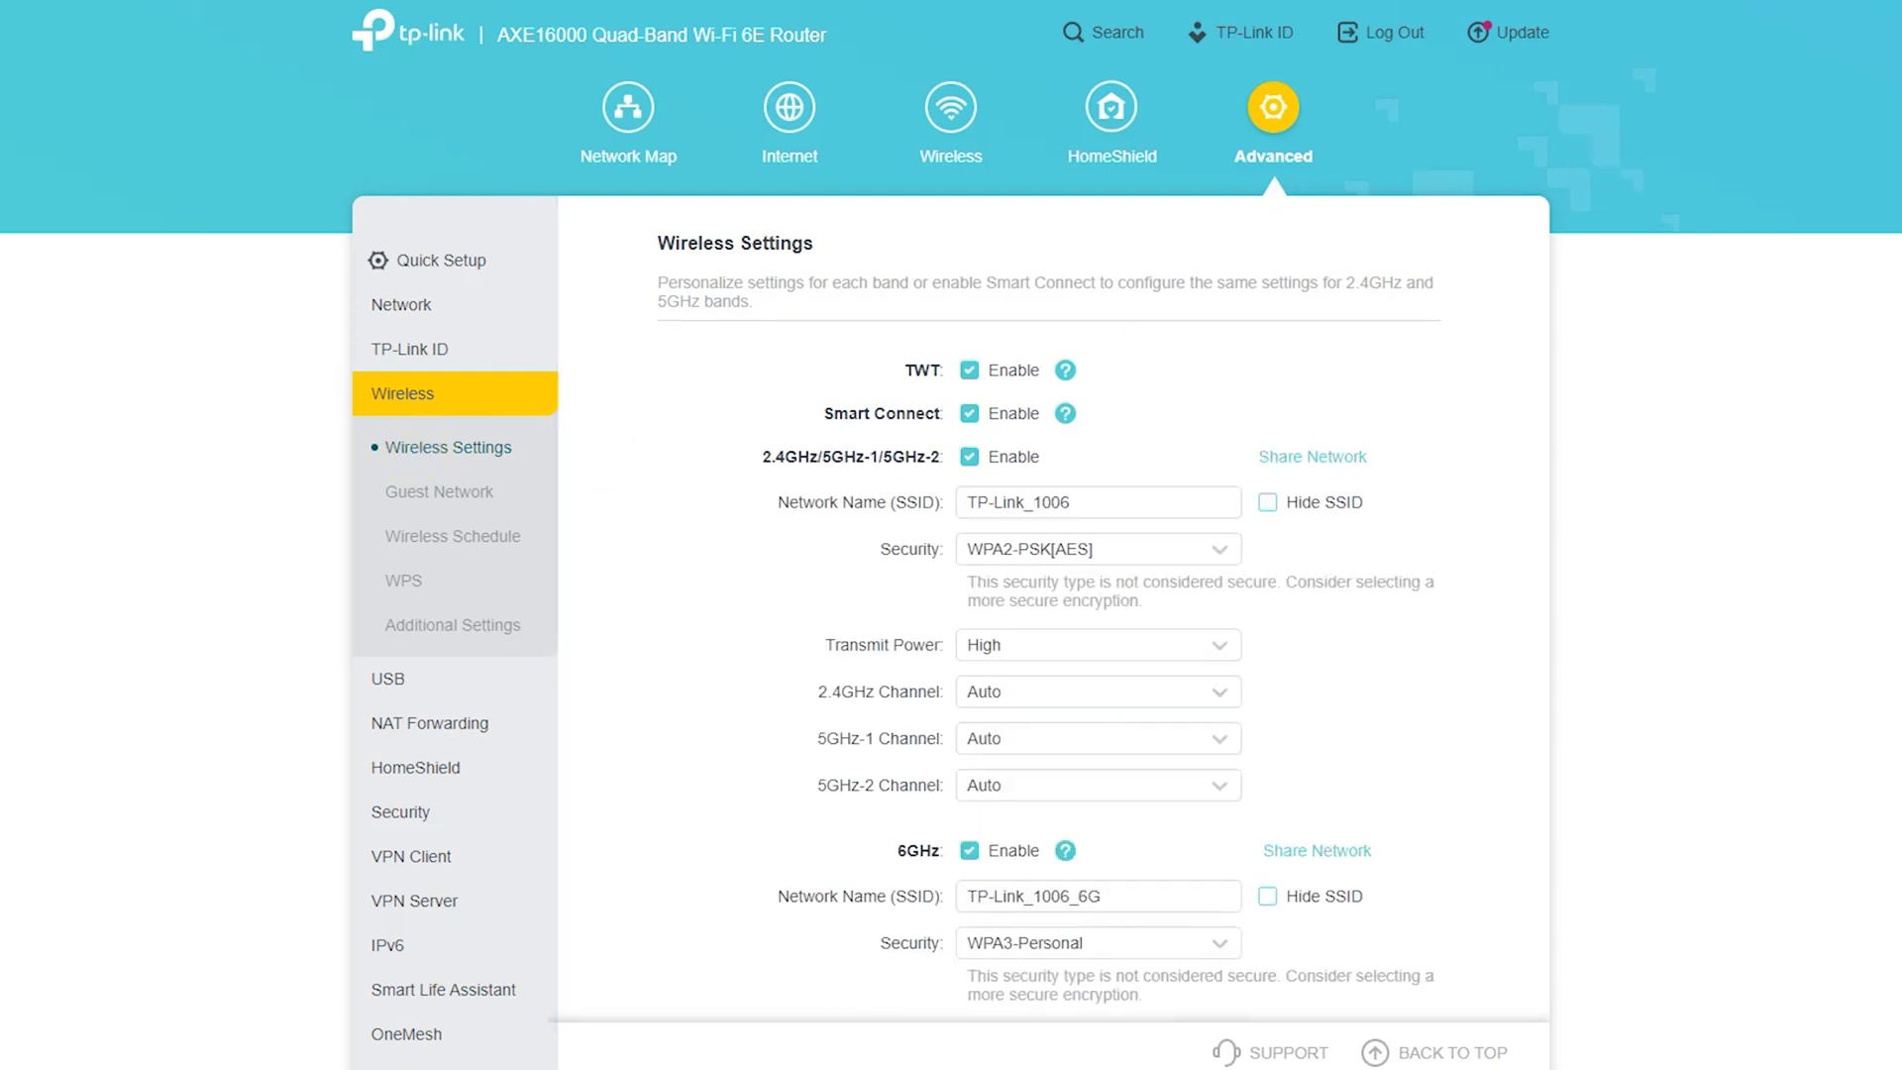
{"action": "mouse_move", "coordinate": [830, 226]}
{"action": "left_mouse_down"}
{"action": "mouse_move", "coordinate": [646, 242]}
{"action": "mouse_move", "coordinate": [807, 268]}
{"action": "left_mouse_up"}
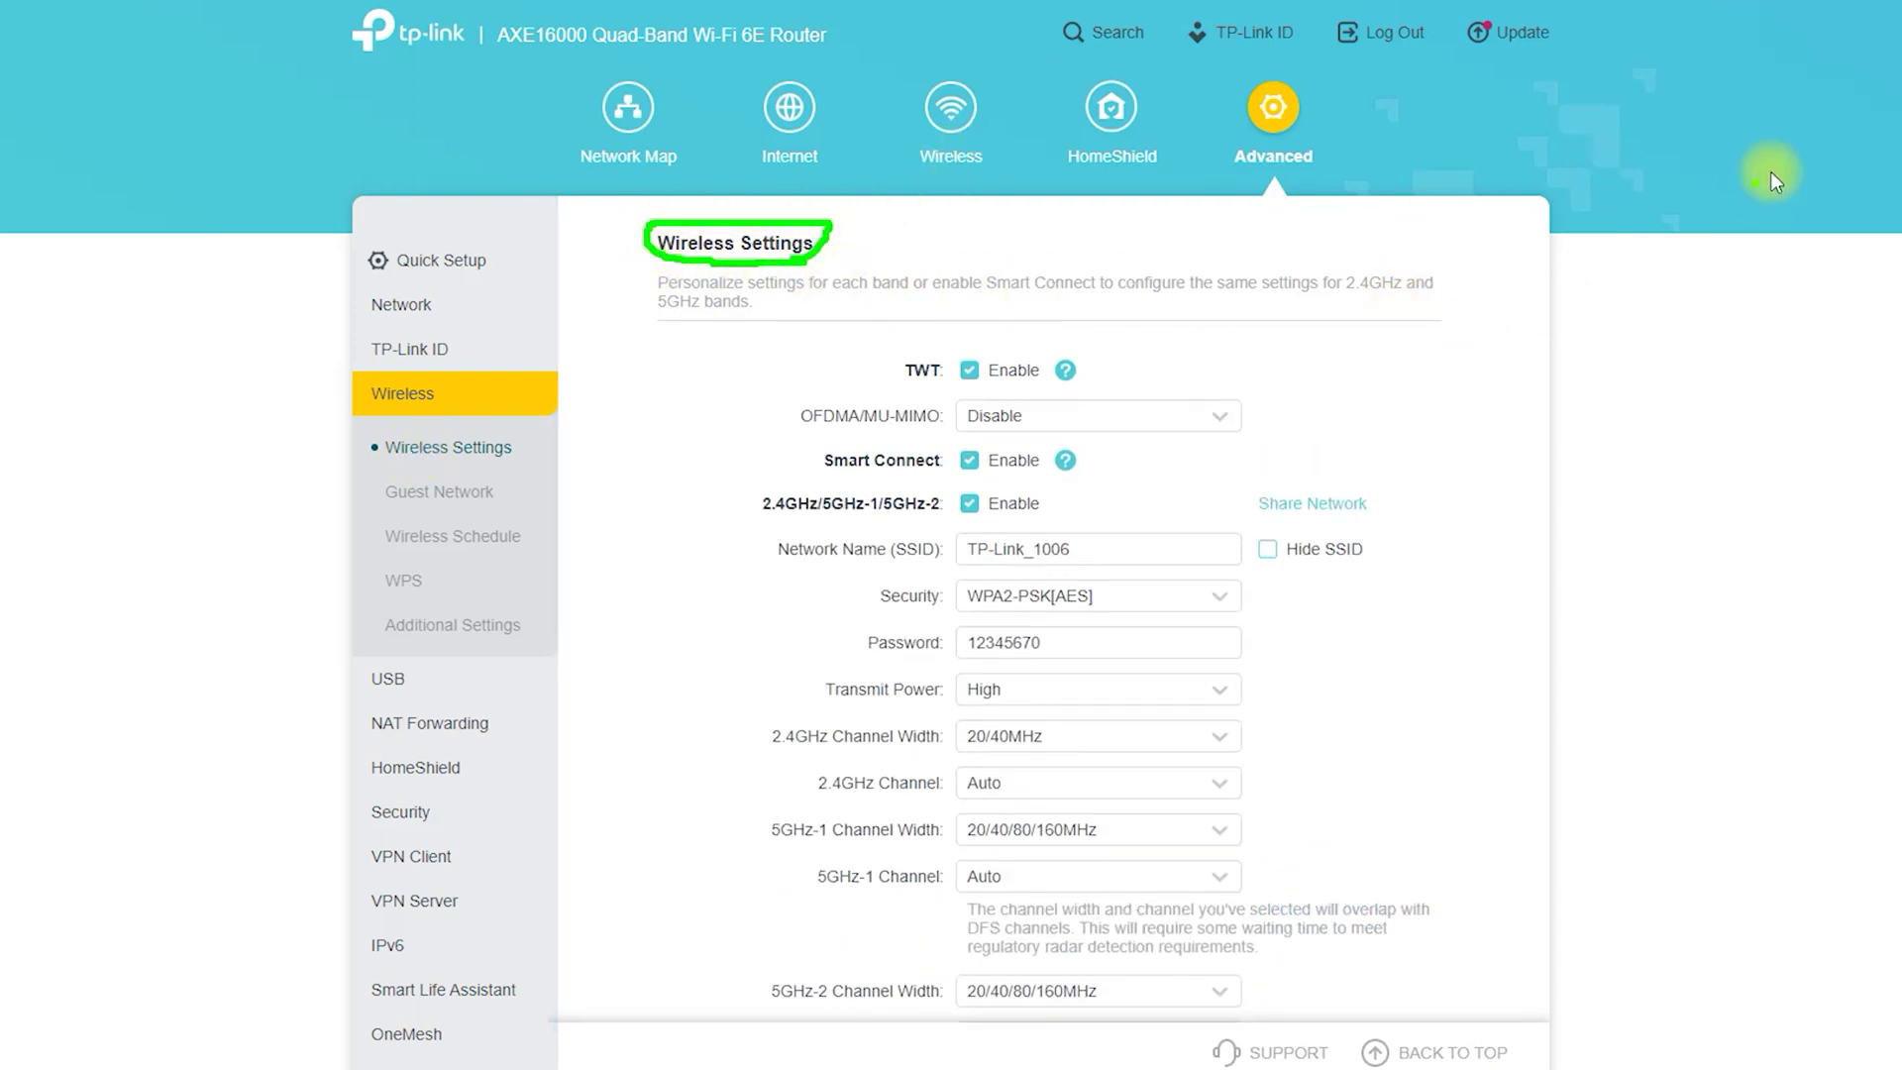
{"action": "left_click_drag", "start_coordinate": [804, 430], "coordinate": [933, 433]}
{"action": "left_click_drag", "start_coordinate": [827, 478], "coordinate": [949, 479]}
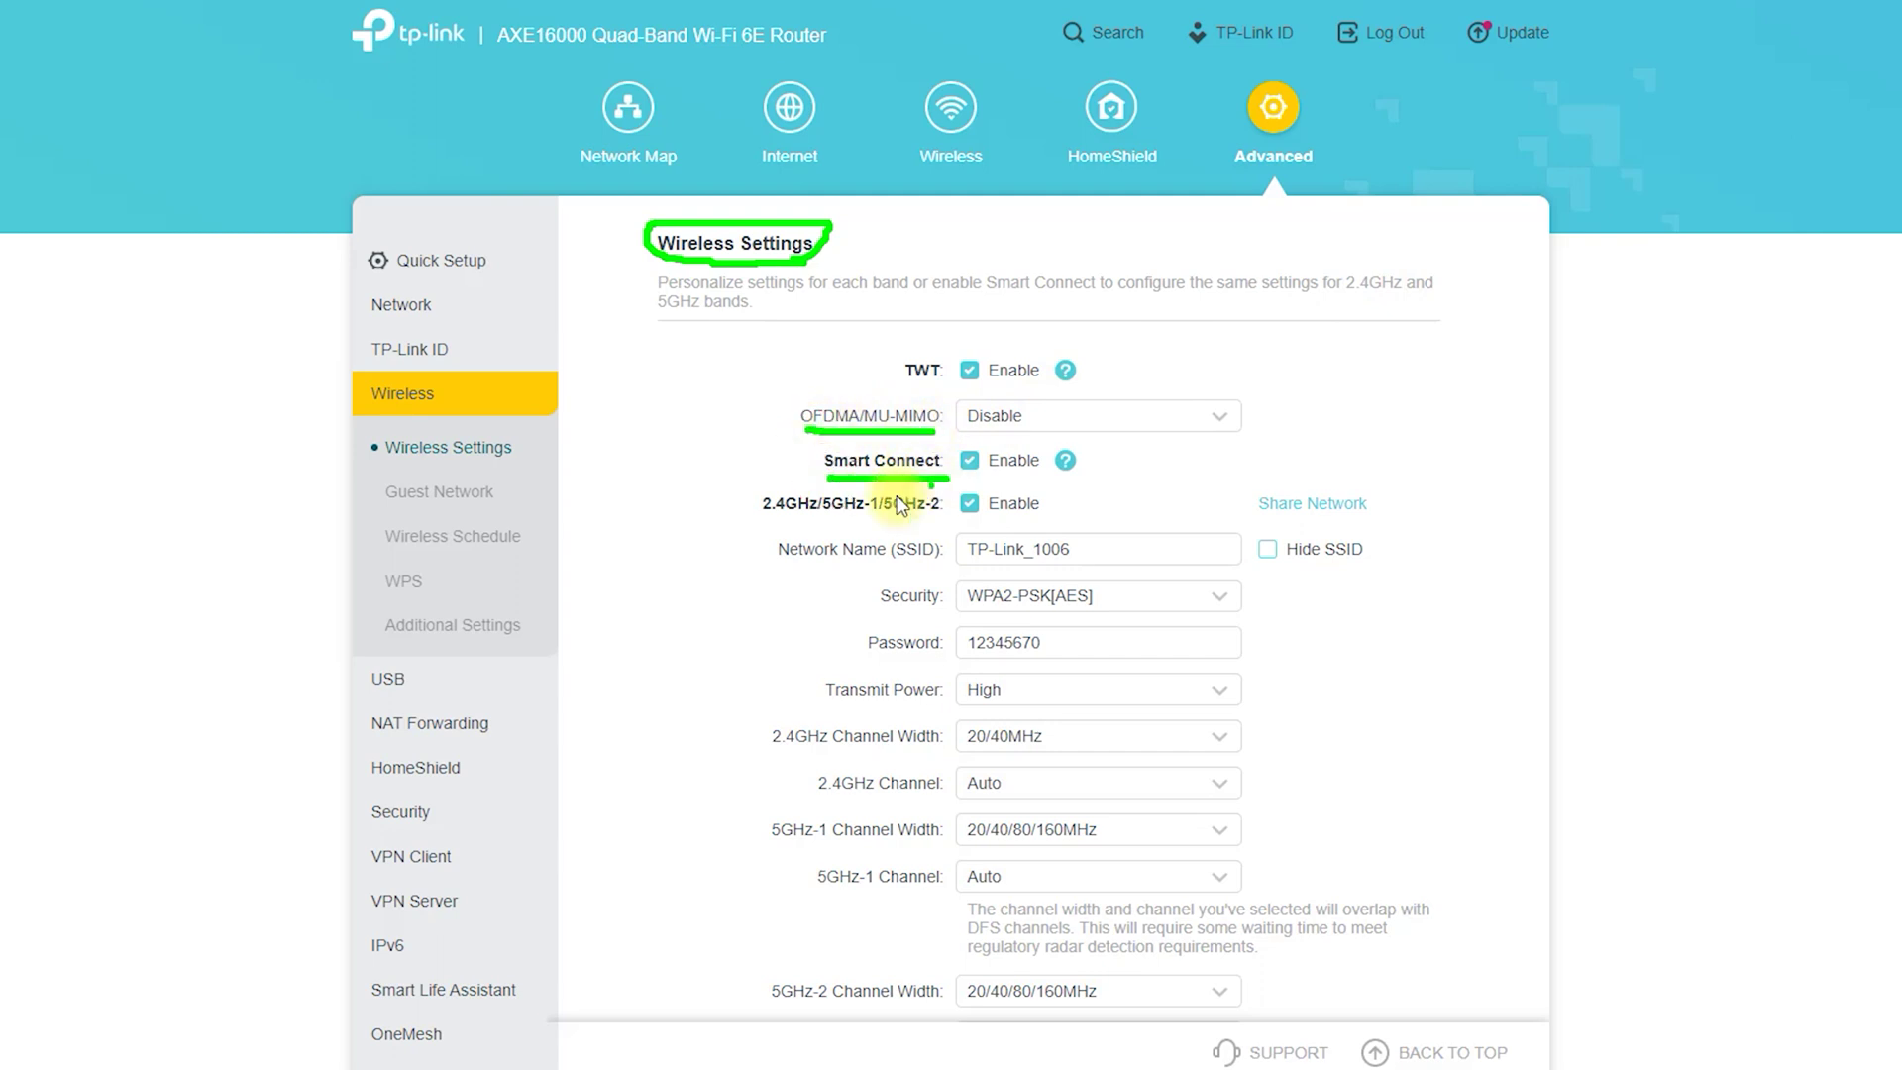
{"action": "left_click_drag", "start_coordinate": [765, 526], "coordinate": [943, 525]}
{"action": "mouse_move", "coordinate": [788, 568]}
{"action": "left_mouse_down"}
{"action": "mouse_move", "coordinate": [1020, 573]}
{"action": "mouse_move", "coordinate": [1074, 537]}
{"action": "mouse_move", "coordinate": [971, 533]}
{"action": "left_mouse_up"}
{"action": "left_click", "coordinate": [1257, 586]}
{"action": "left_click_drag", "start_coordinate": [1293, 550], "coordinate": [1245, 563]}
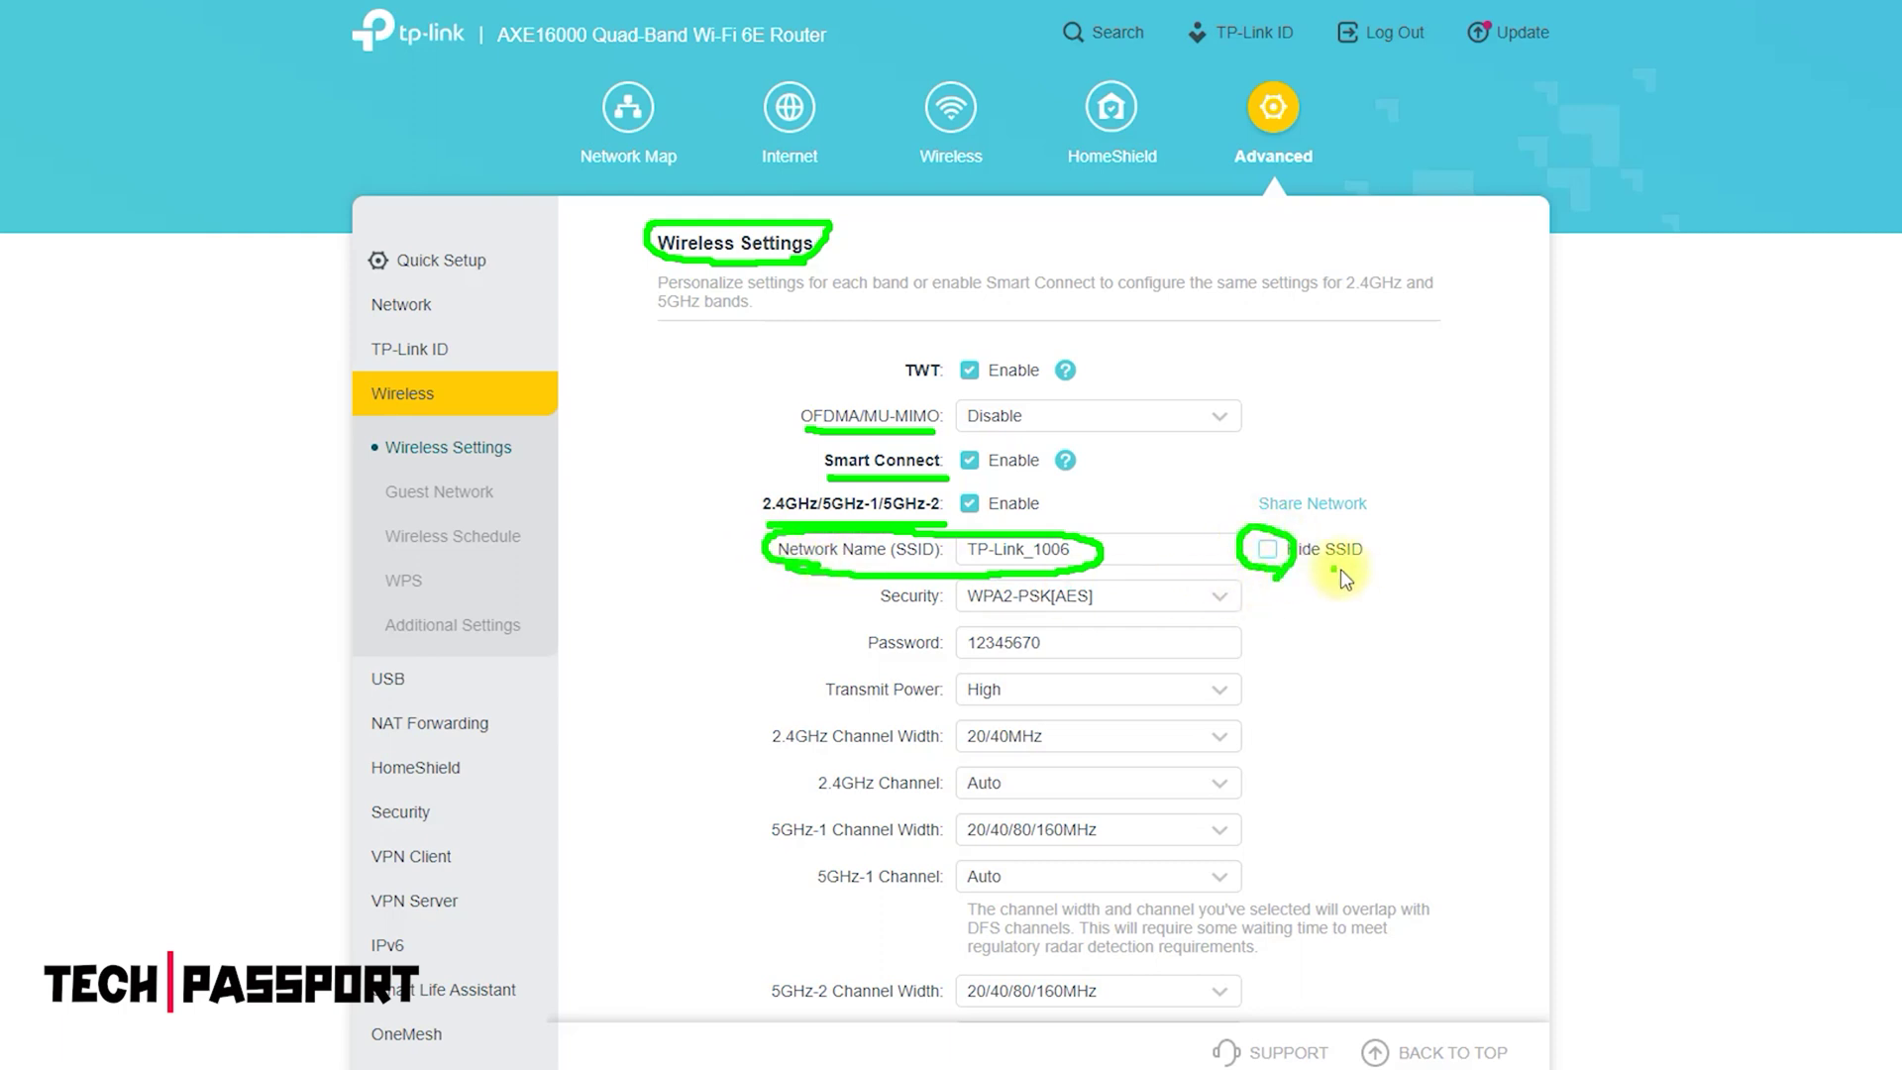
- Examine the channel and channel width settings for the 2.4GHz and 5GHz bands and the 6GHz network settings
{"action": "left_click_drag", "start_coordinate": [770, 749], "coordinate": [939, 750]}
{"action": "left_click_drag", "start_coordinate": [818, 799], "coordinate": [930, 800]}
{"action": "left_click_drag", "start_coordinate": [802, 852], "coordinate": [931, 848]}
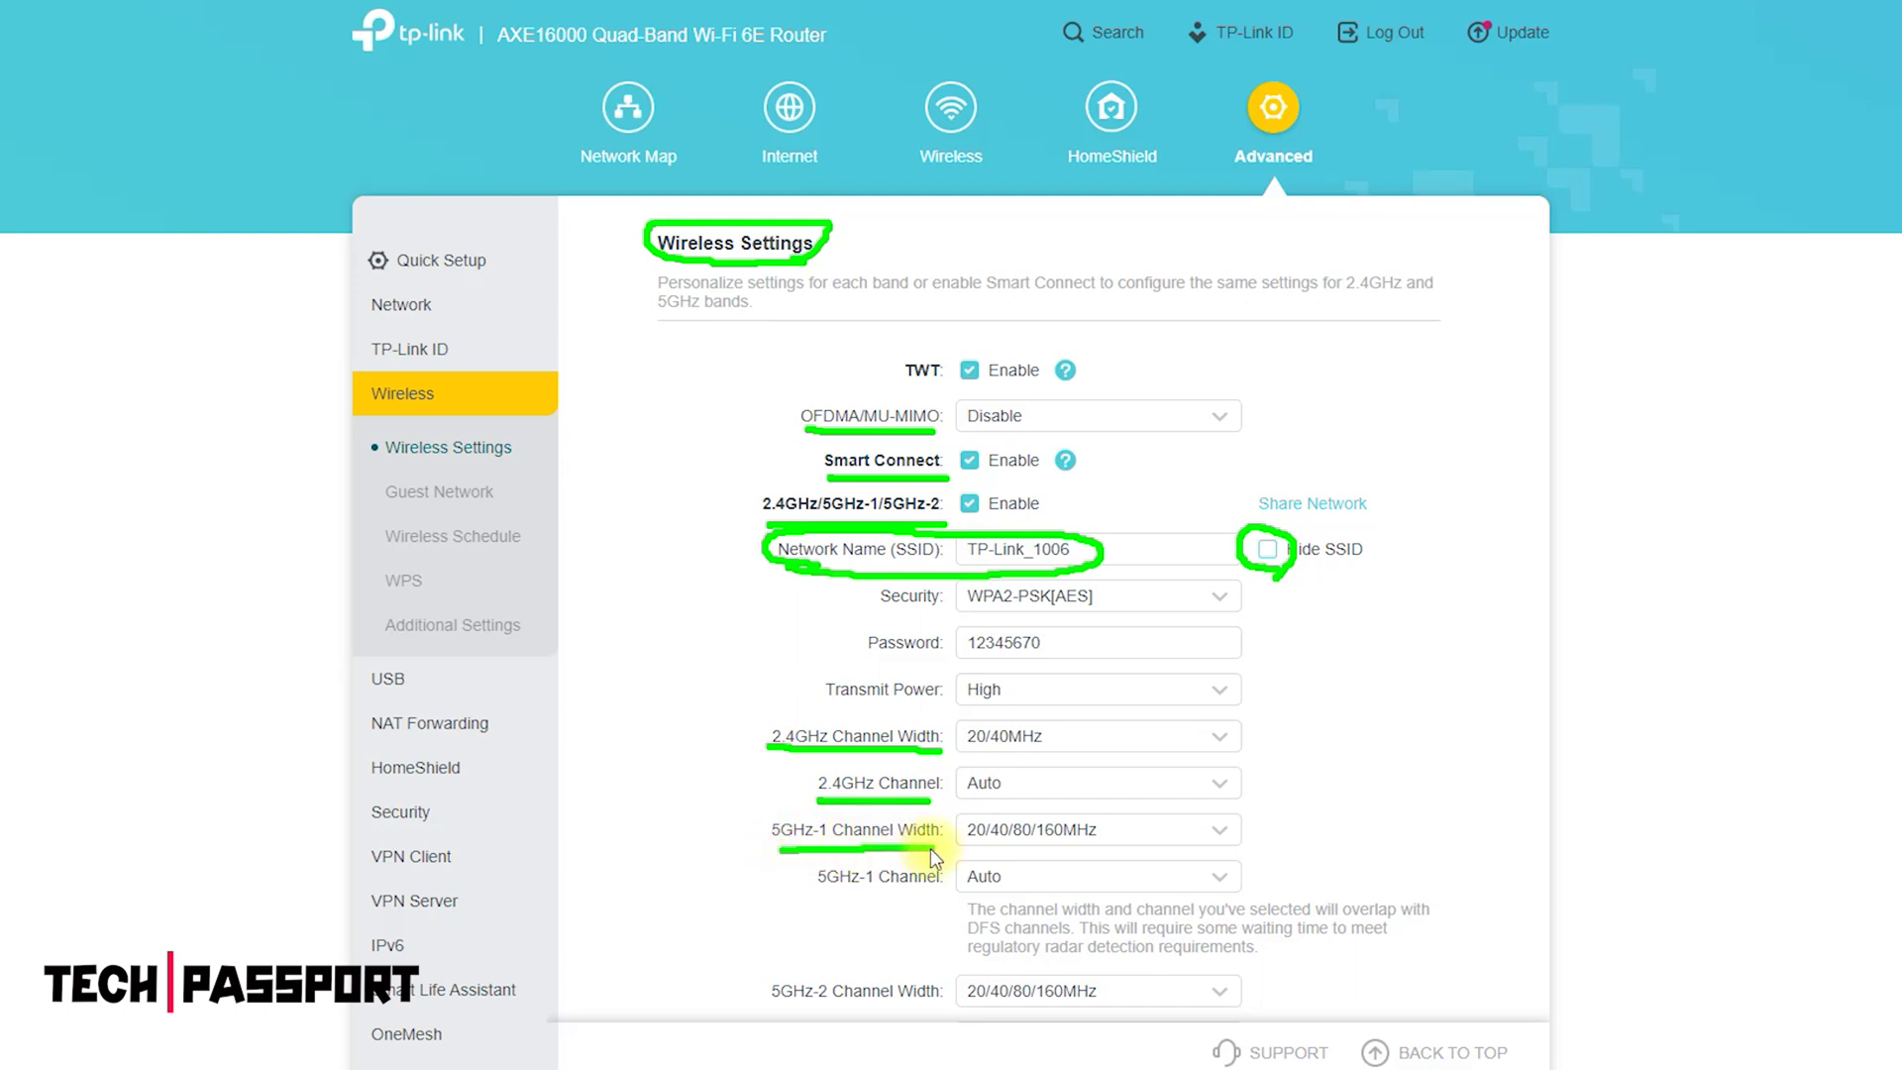
{"action": "left_click_drag", "start_coordinate": [814, 894], "coordinate": [934, 895]}
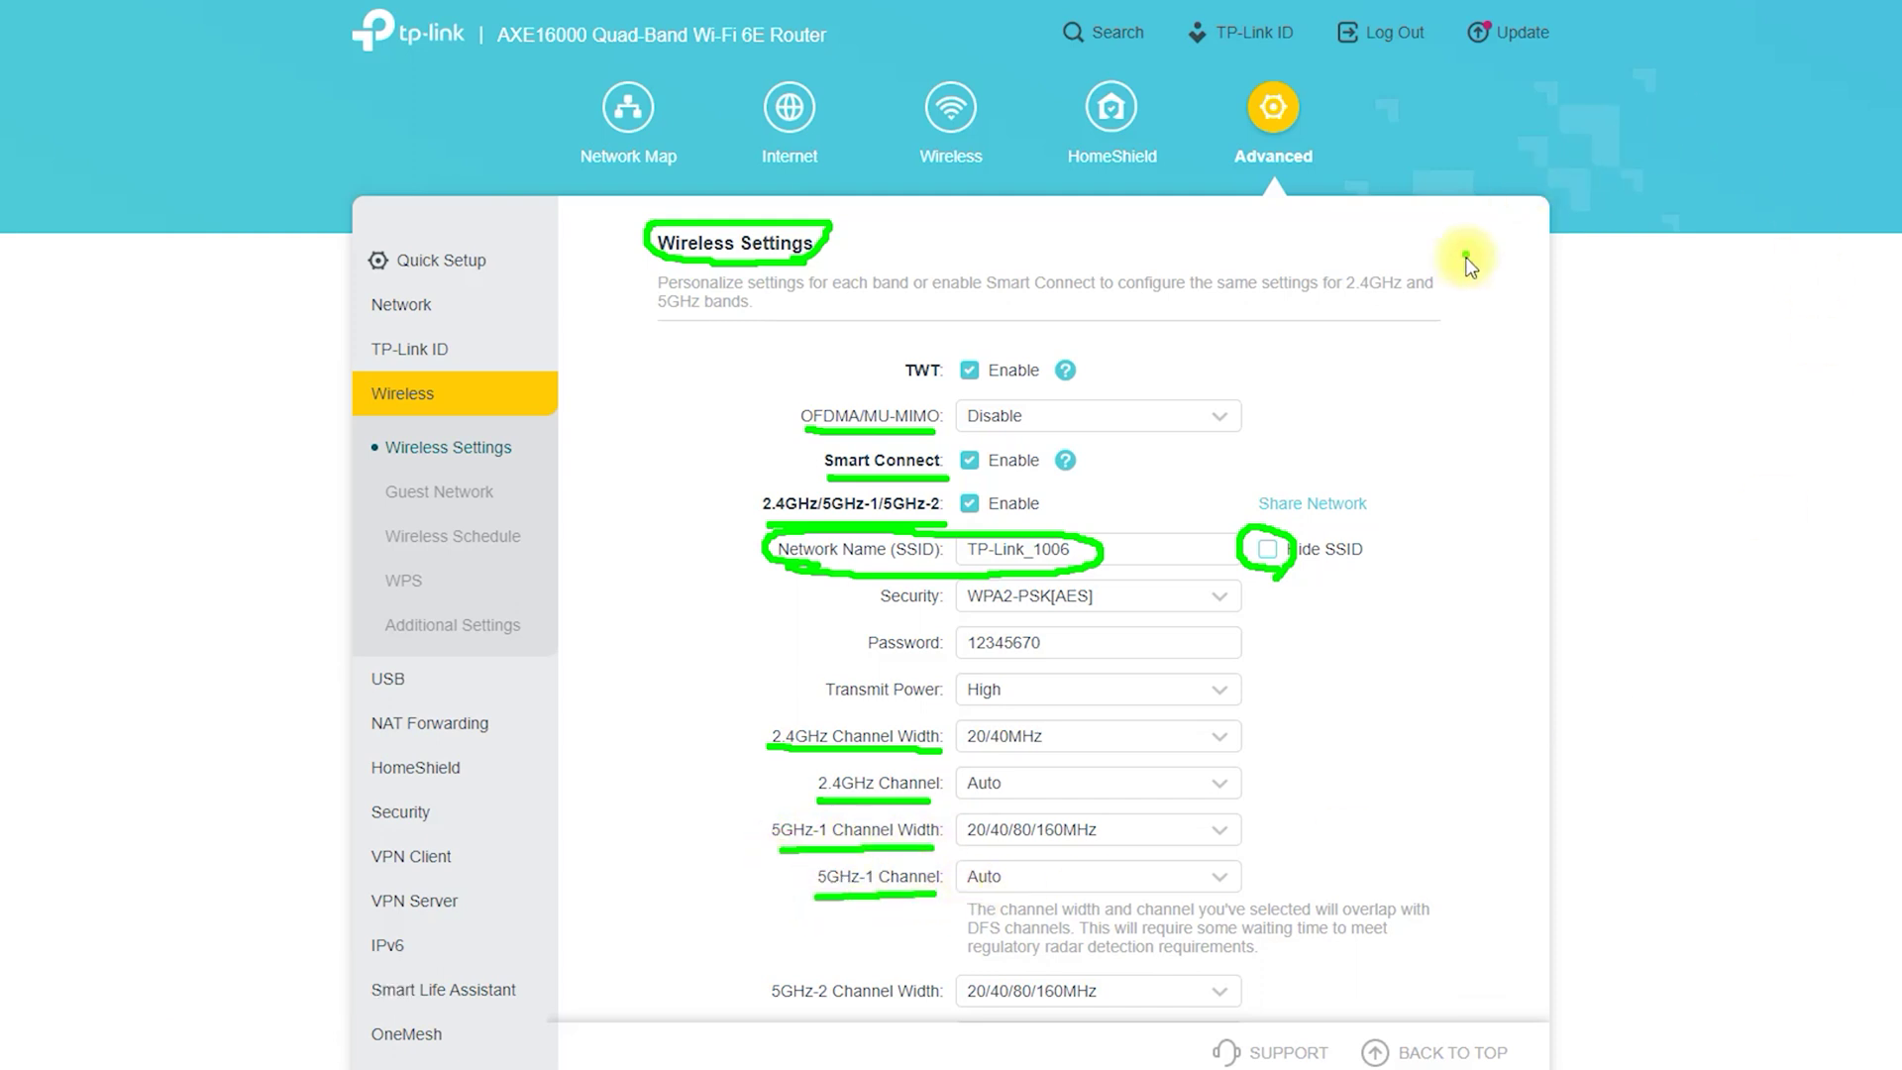
{"action": "scroll", "coordinate": [1443, 376], "scroll_direction": "down", "scroll_amount": 6}
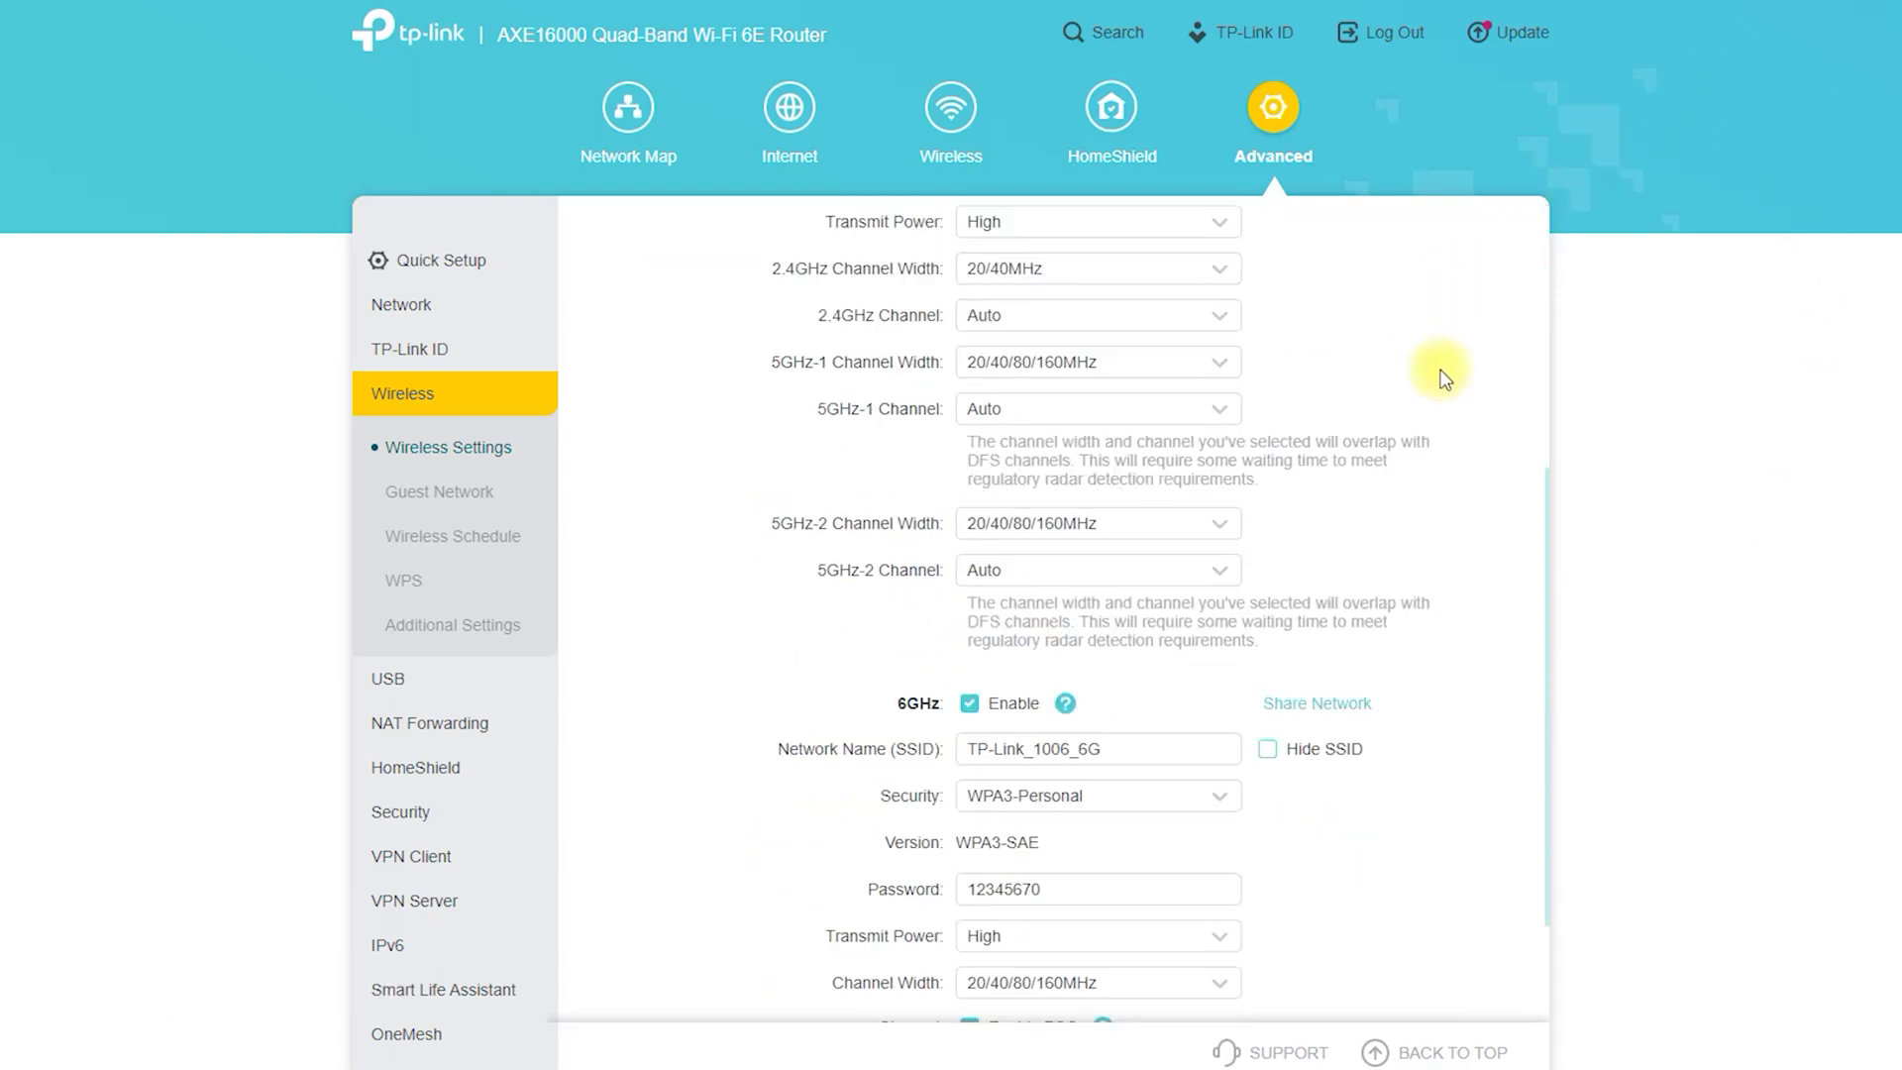
- Review the advanced wireless pages for Guest Network, Wireless Schedule, WPS and Additional Settings
{"action": "left_click", "coordinate": [452, 492]}
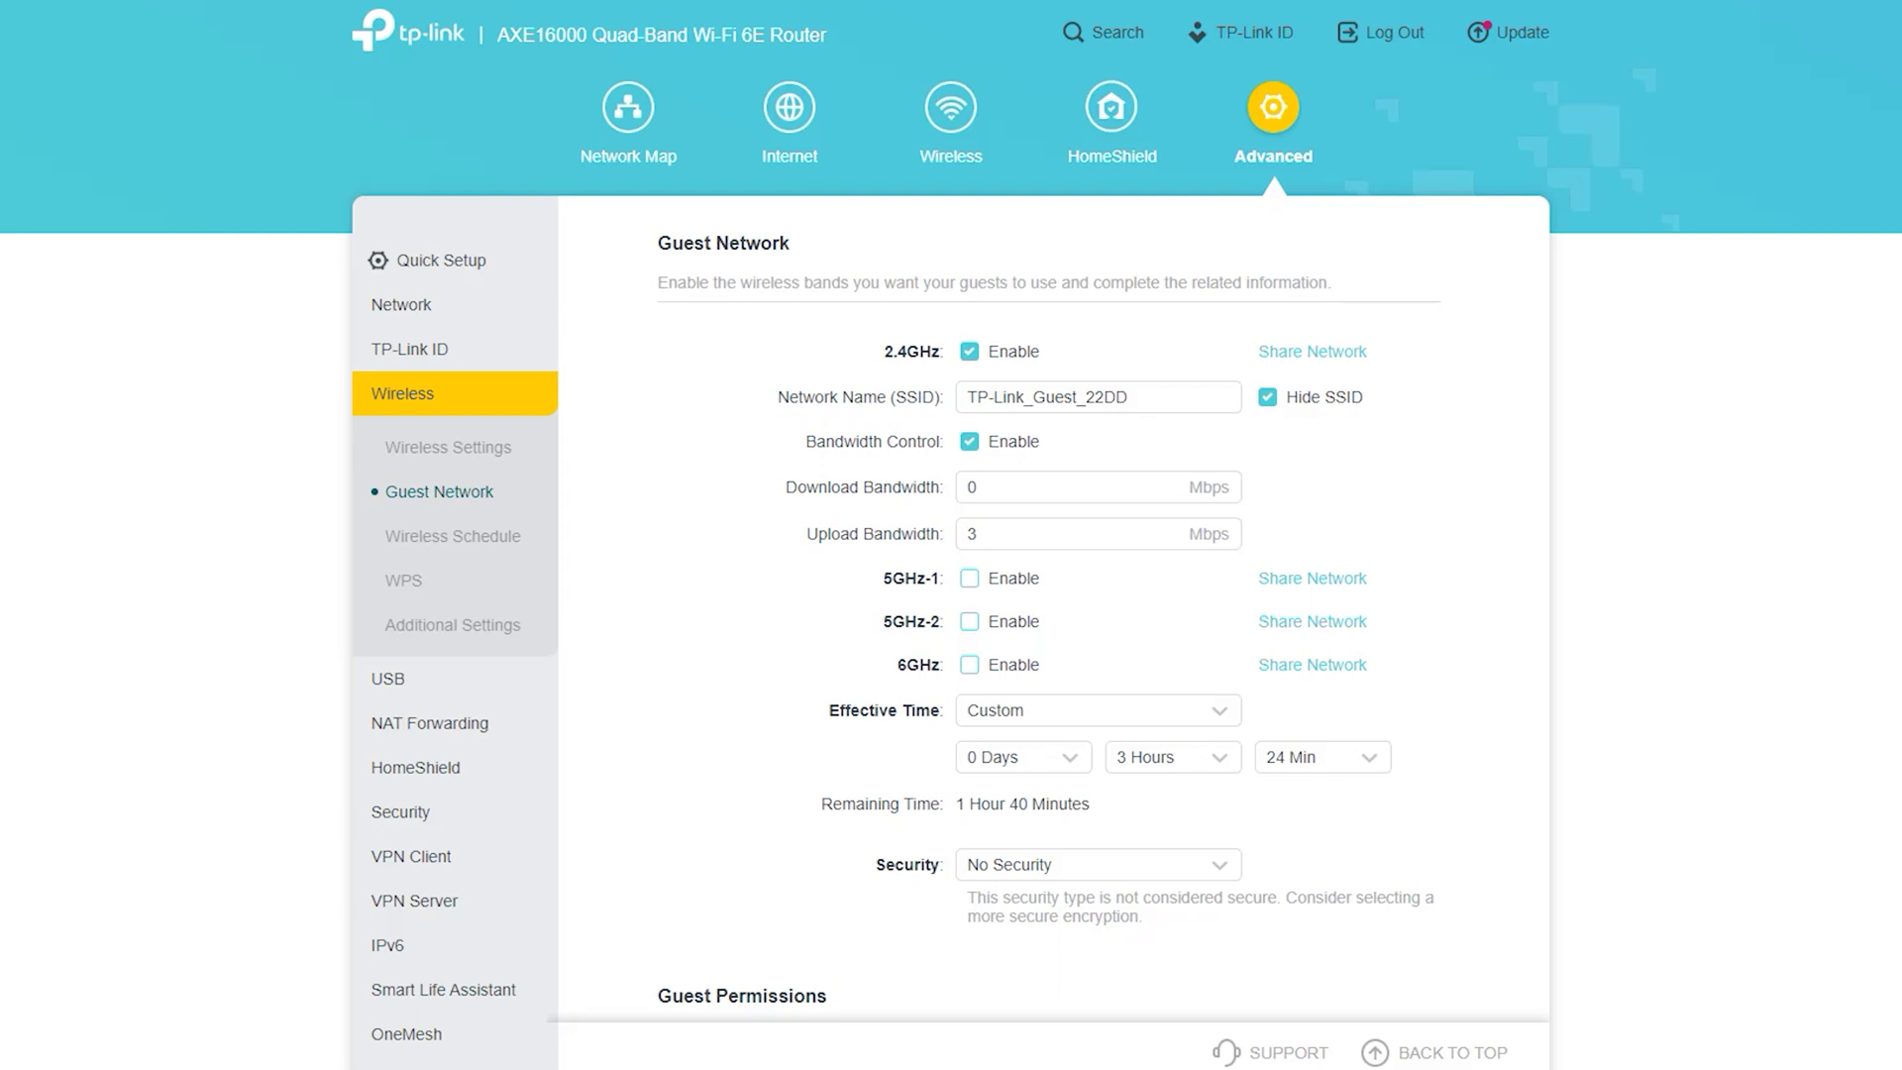
{"action": "mouse_move", "coordinate": [811, 261]}
{"action": "left_mouse_down"}
{"action": "mouse_move", "coordinate": [637, 212]}
{"action": "mouse_move", "coordinate": [828, 267]}
{"action": "left_mouse_up"}
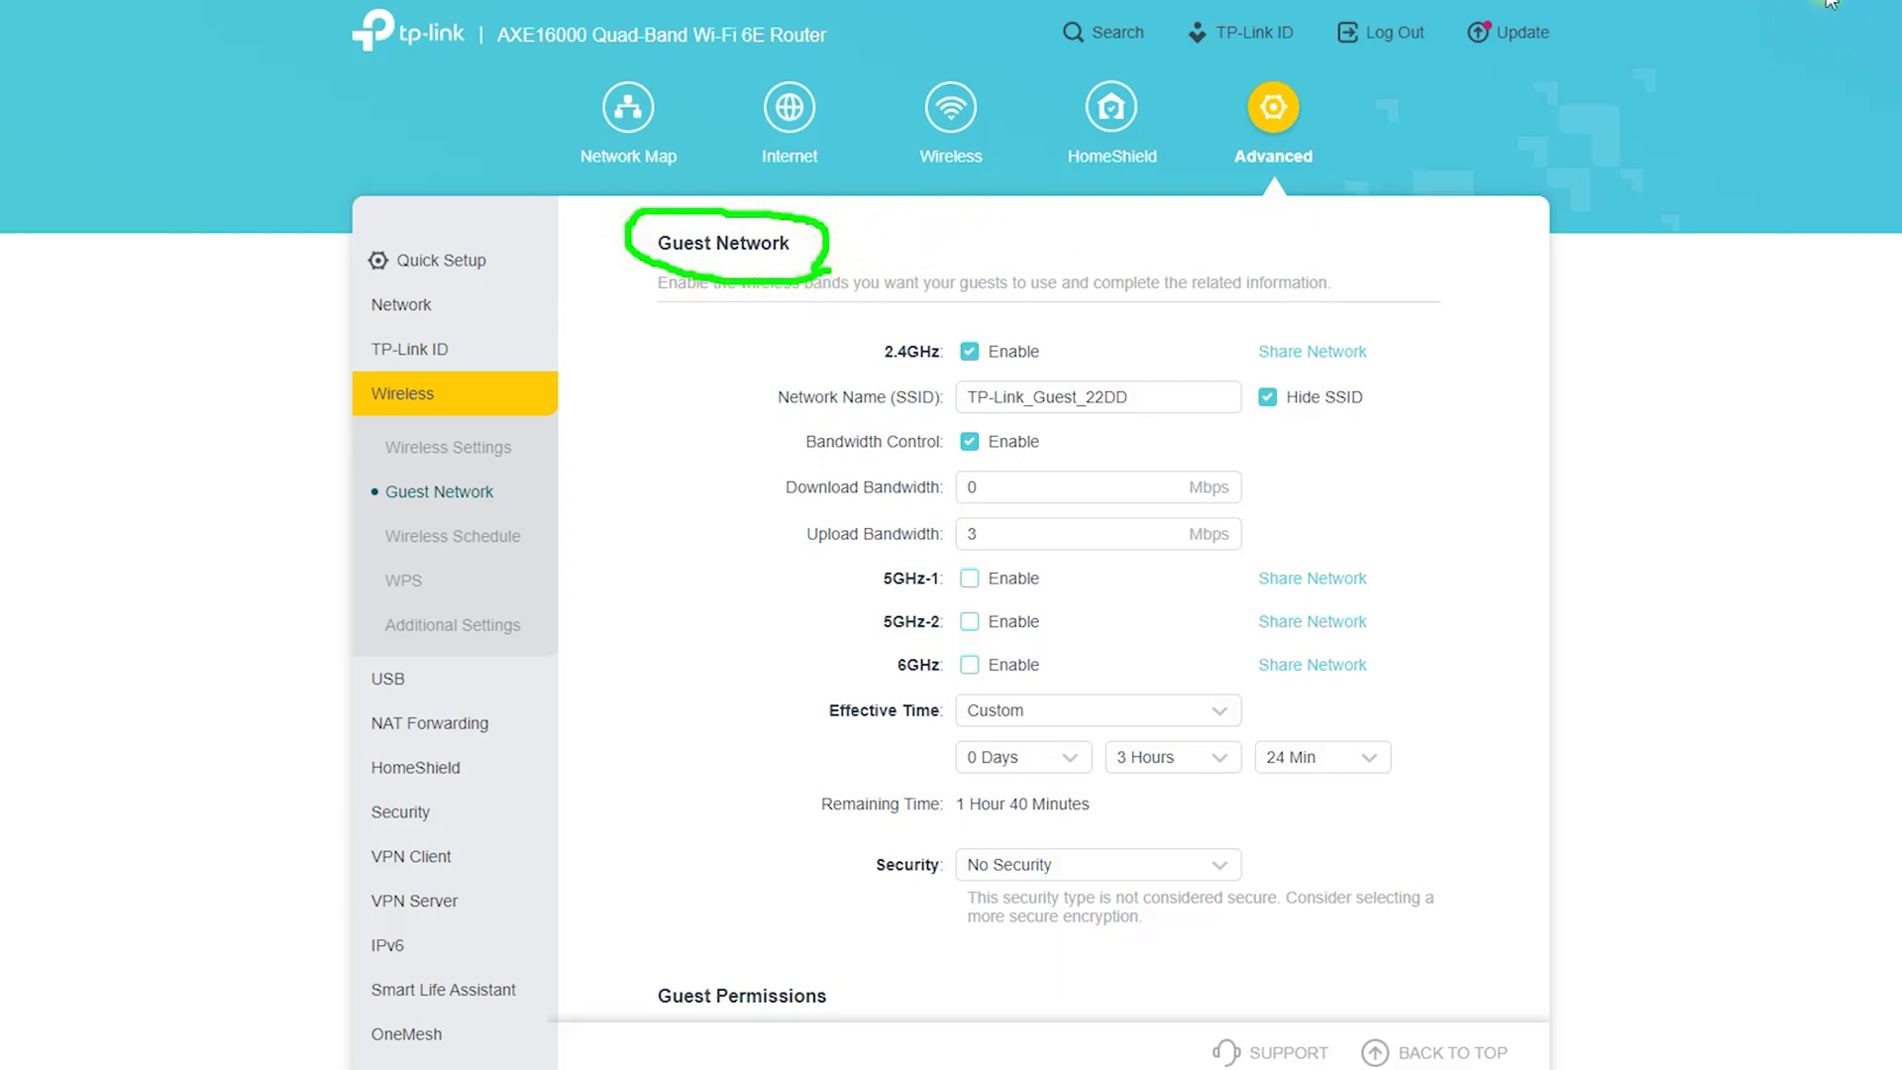
{"action": "left_click", "coordinate": [505, 536]}
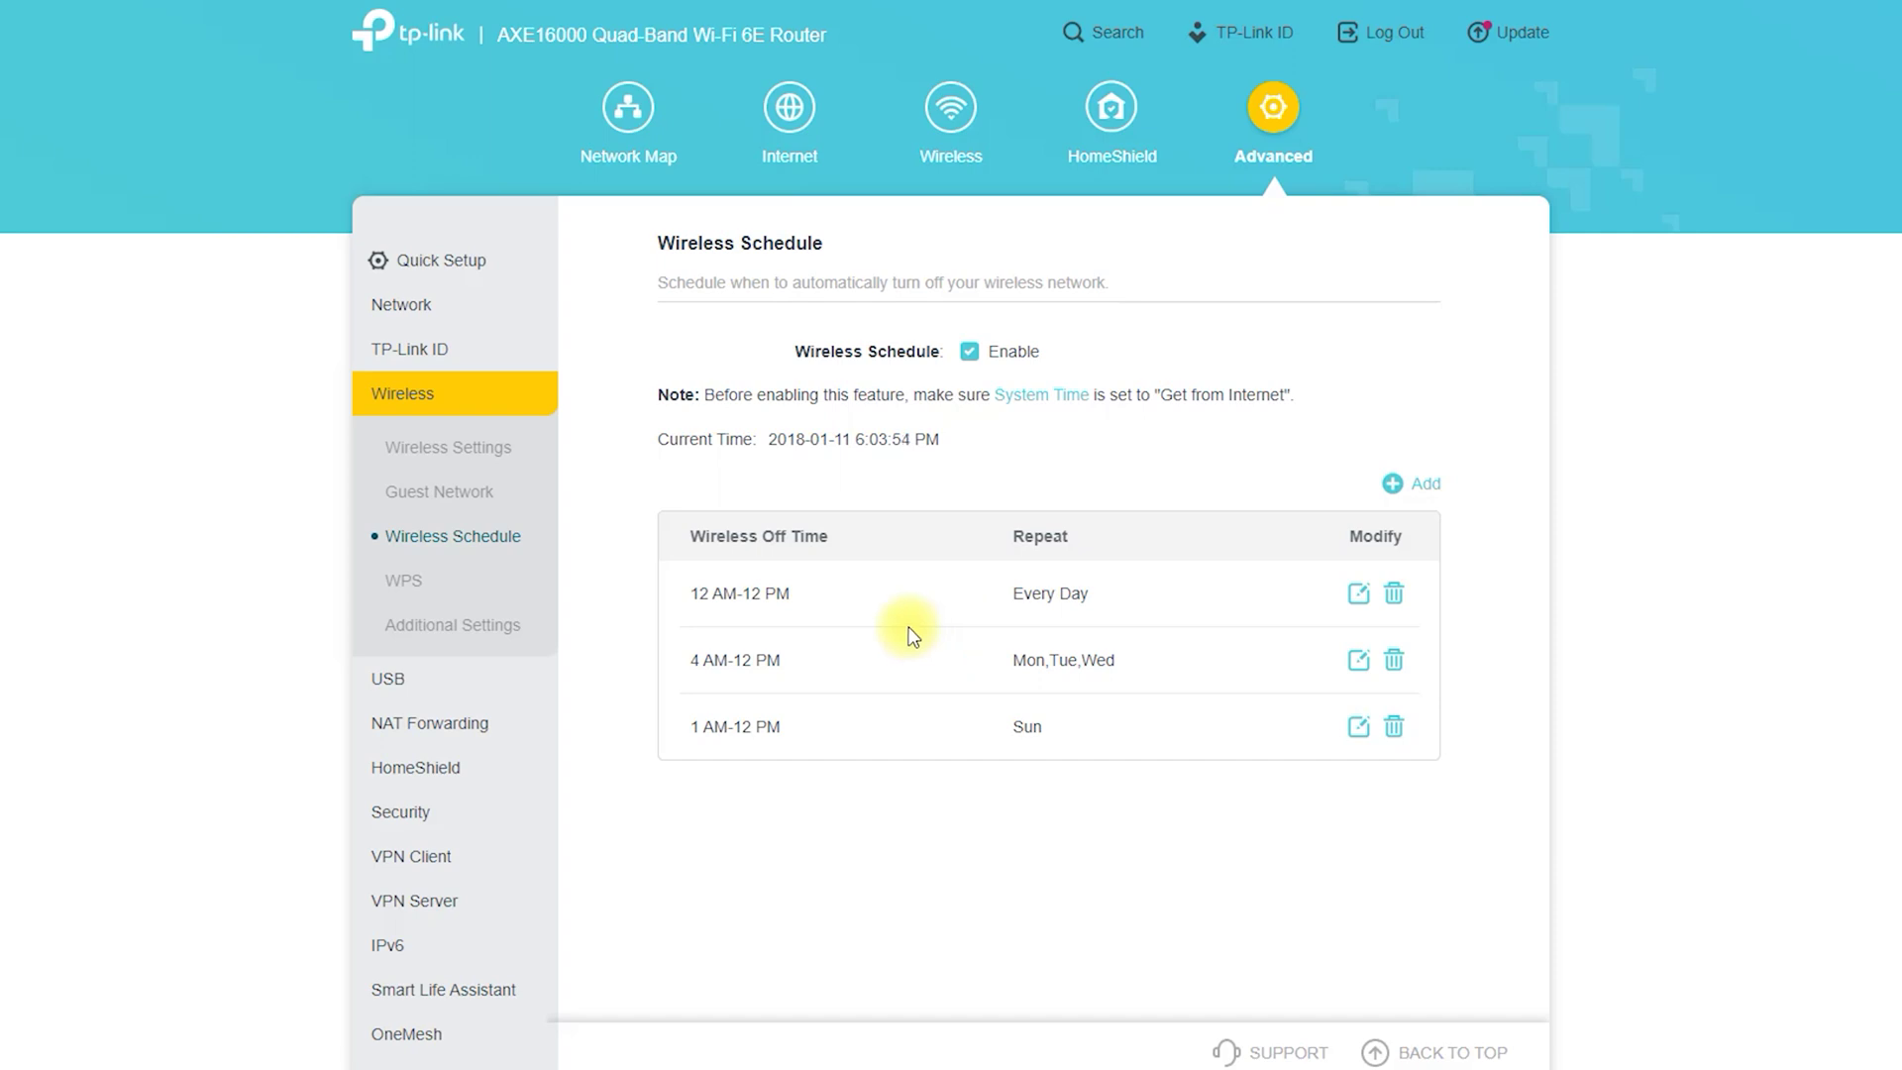
{"action": "left_click", "coordinate": [401, 582]}
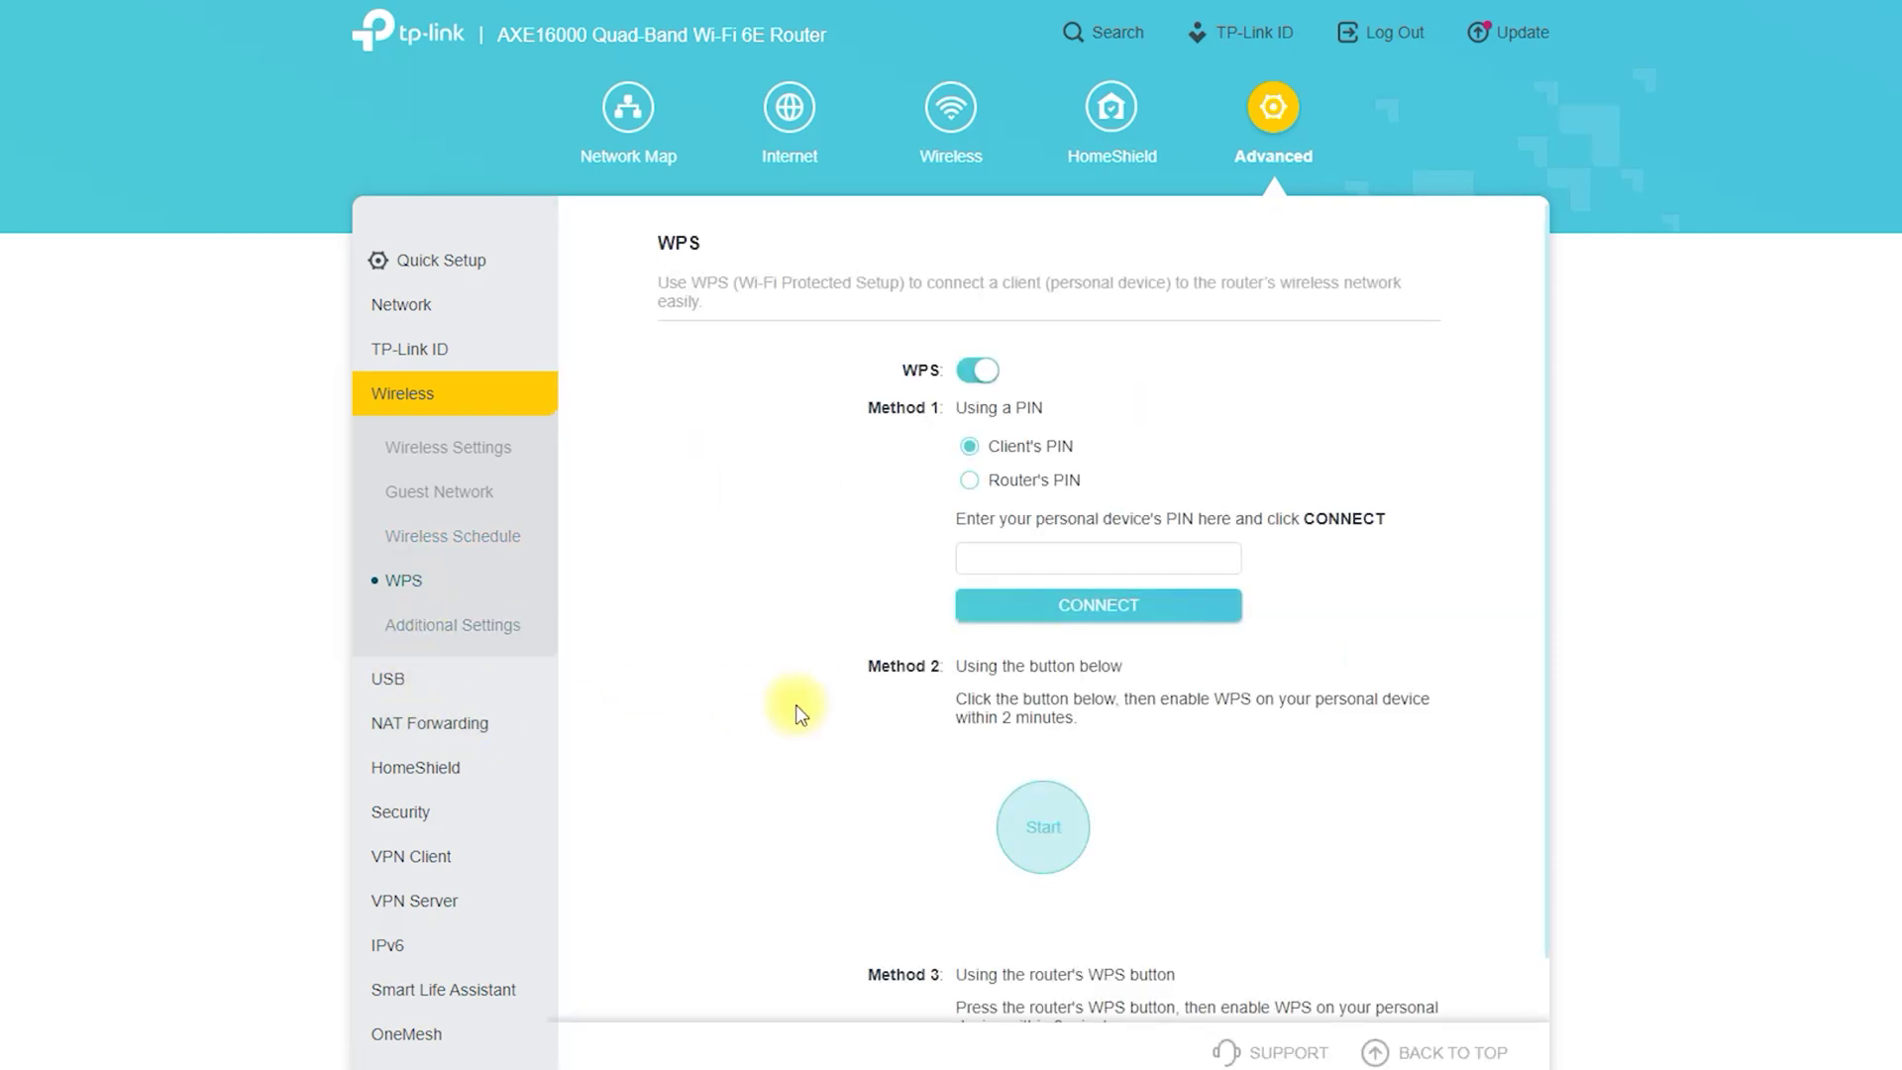
{"action": "left_click", "coordinate": [496, 623]}
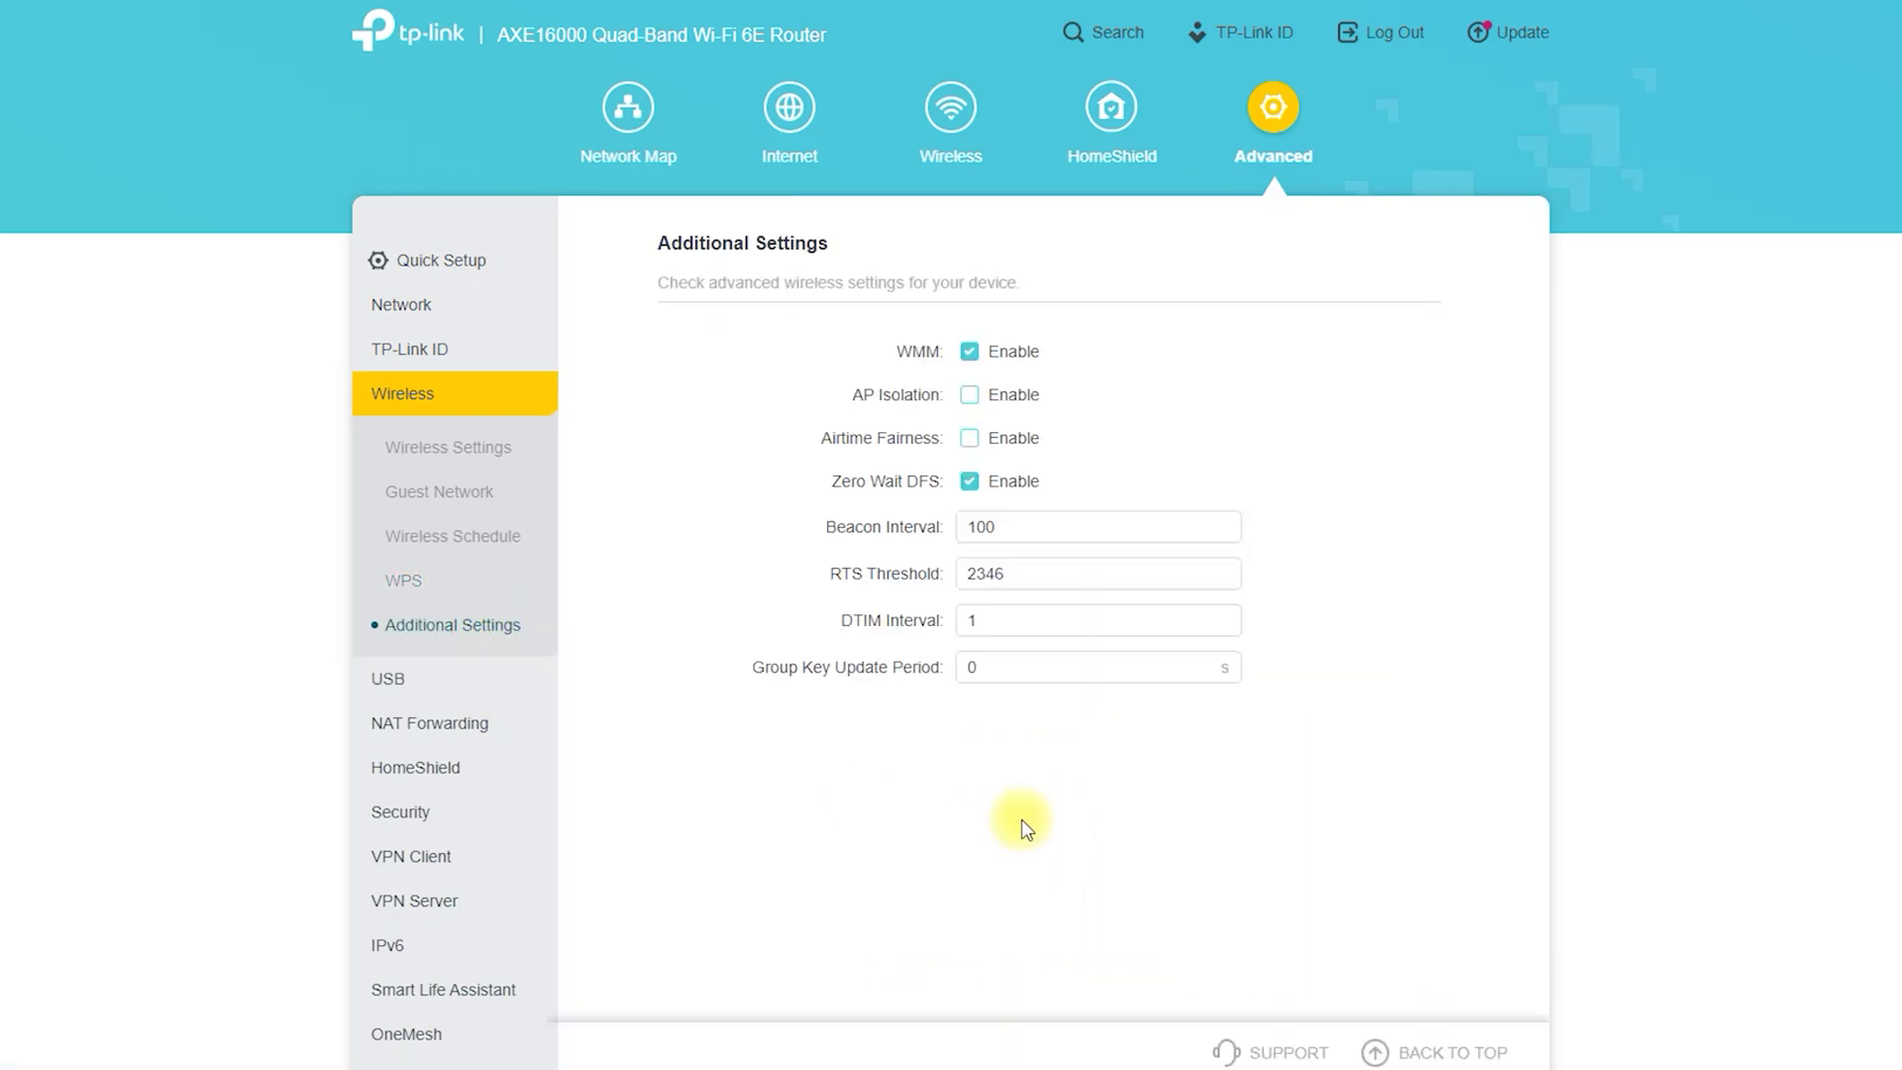
- Review the USB Storage Device status and access methods, and open the Time Machine page
{"action": "left_click", "coordinate": [389, 681]}
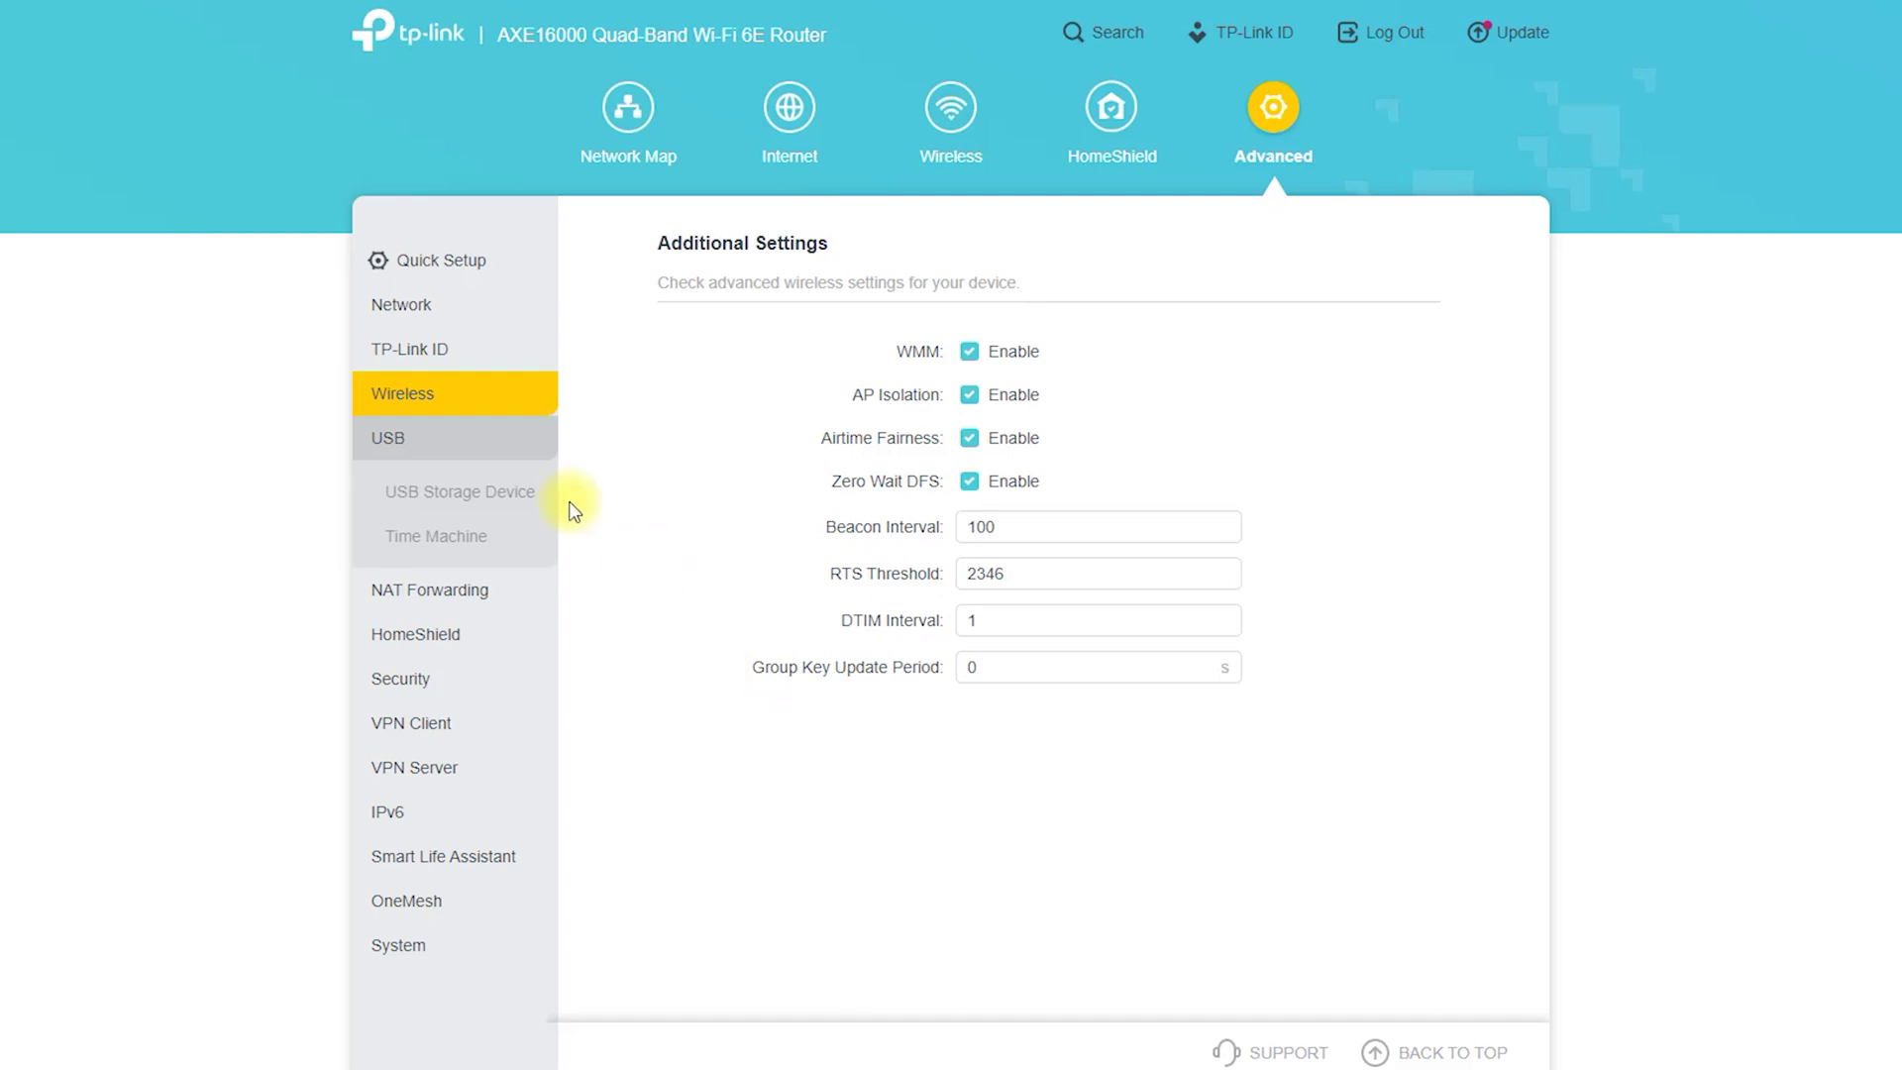
{"action": "left_click", "coordinate": [454, 494]}
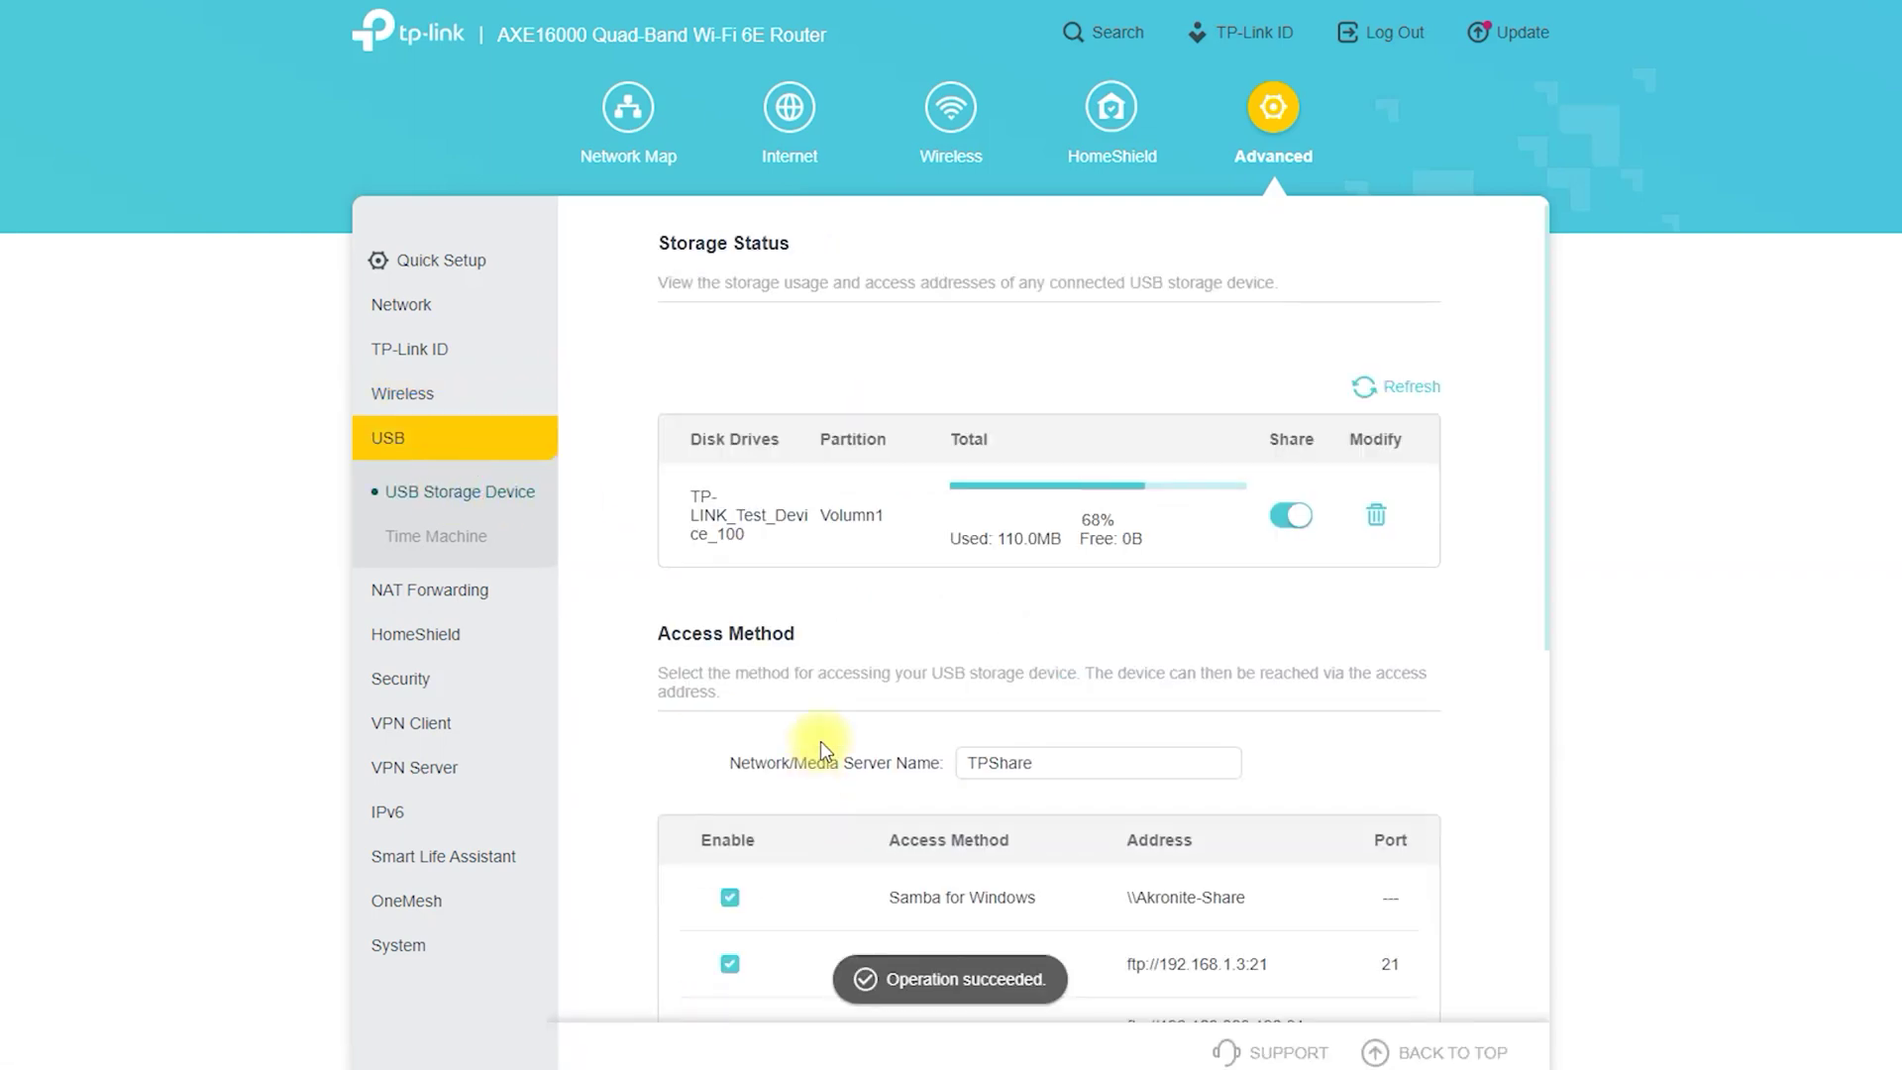
{"action": "left_click", "coordinate": [401, 540]}
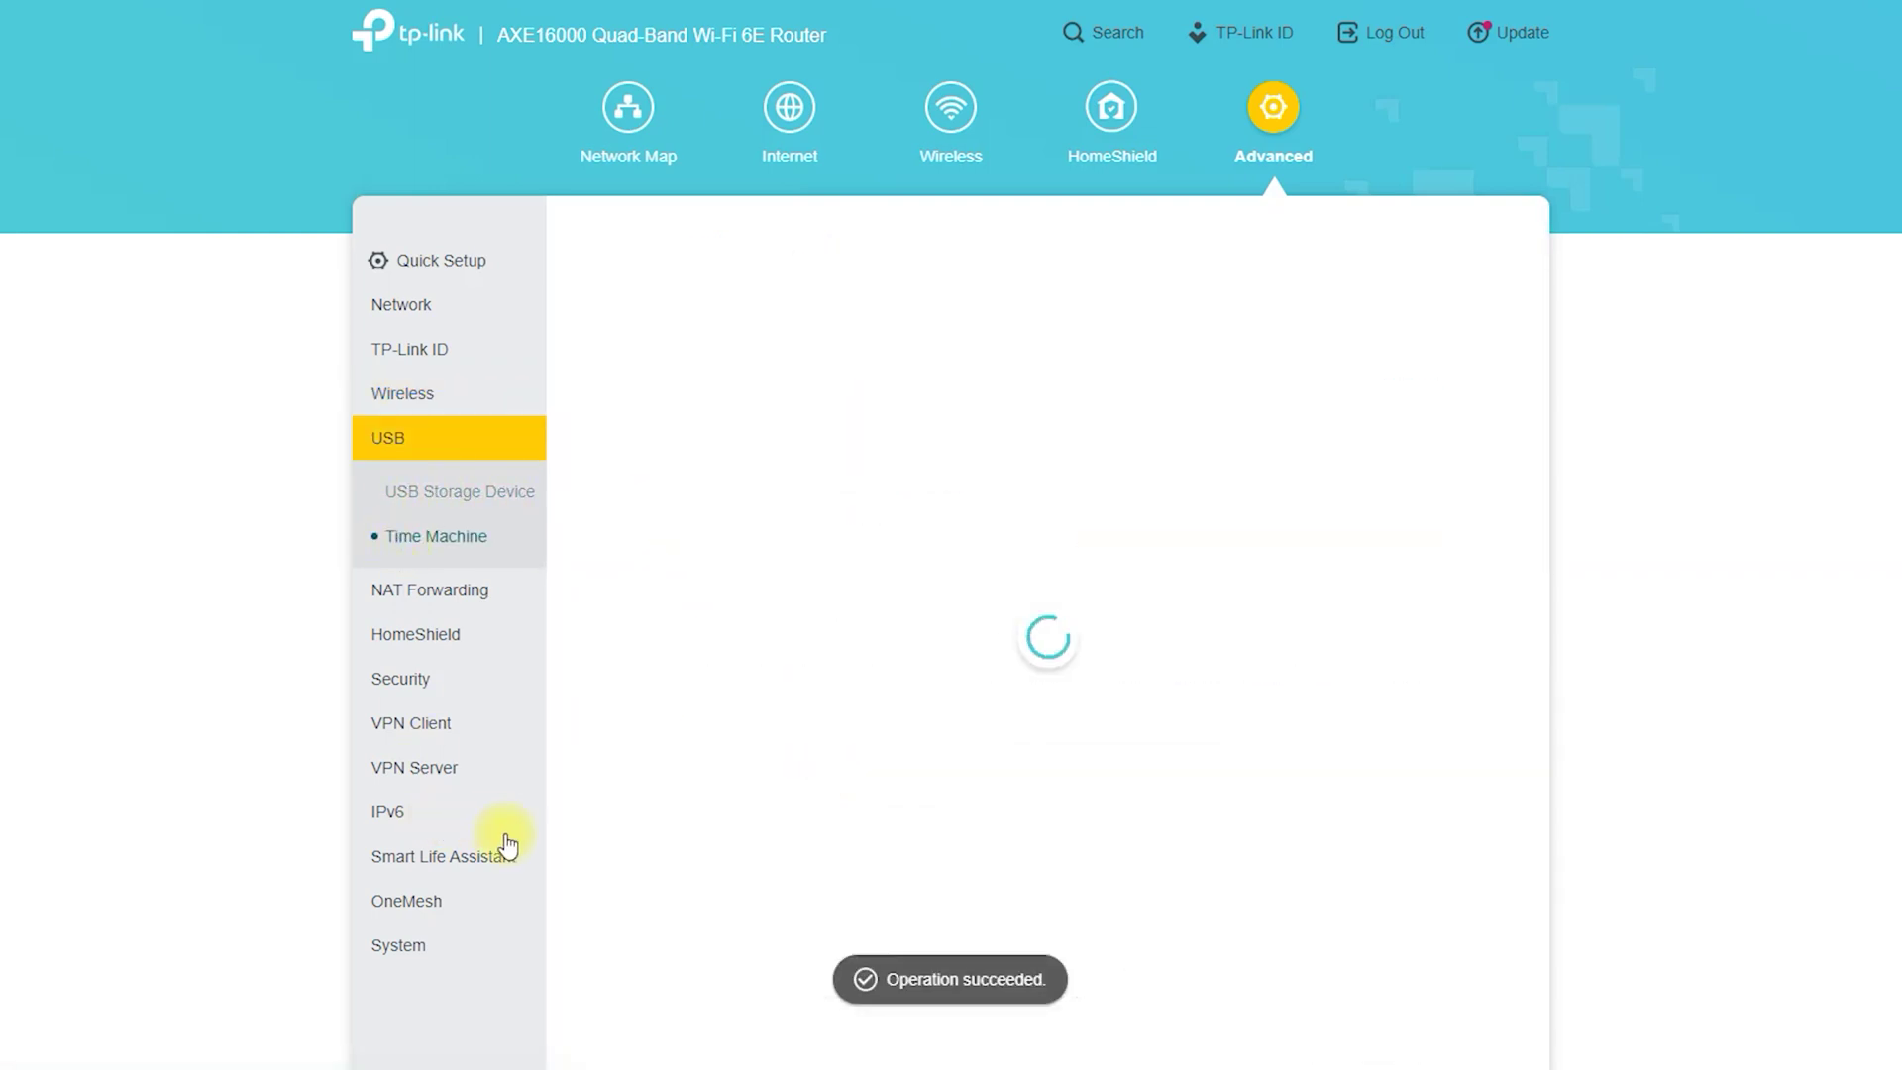
- Review the NAT Forwarding pages, examining the Port Forwarding service entries, Port Triggering, UPnP and DMZ
{"action": "left_click", "coordinate": [426, 599]}
{"action": "left_click", "coordinate": [443, 540]}
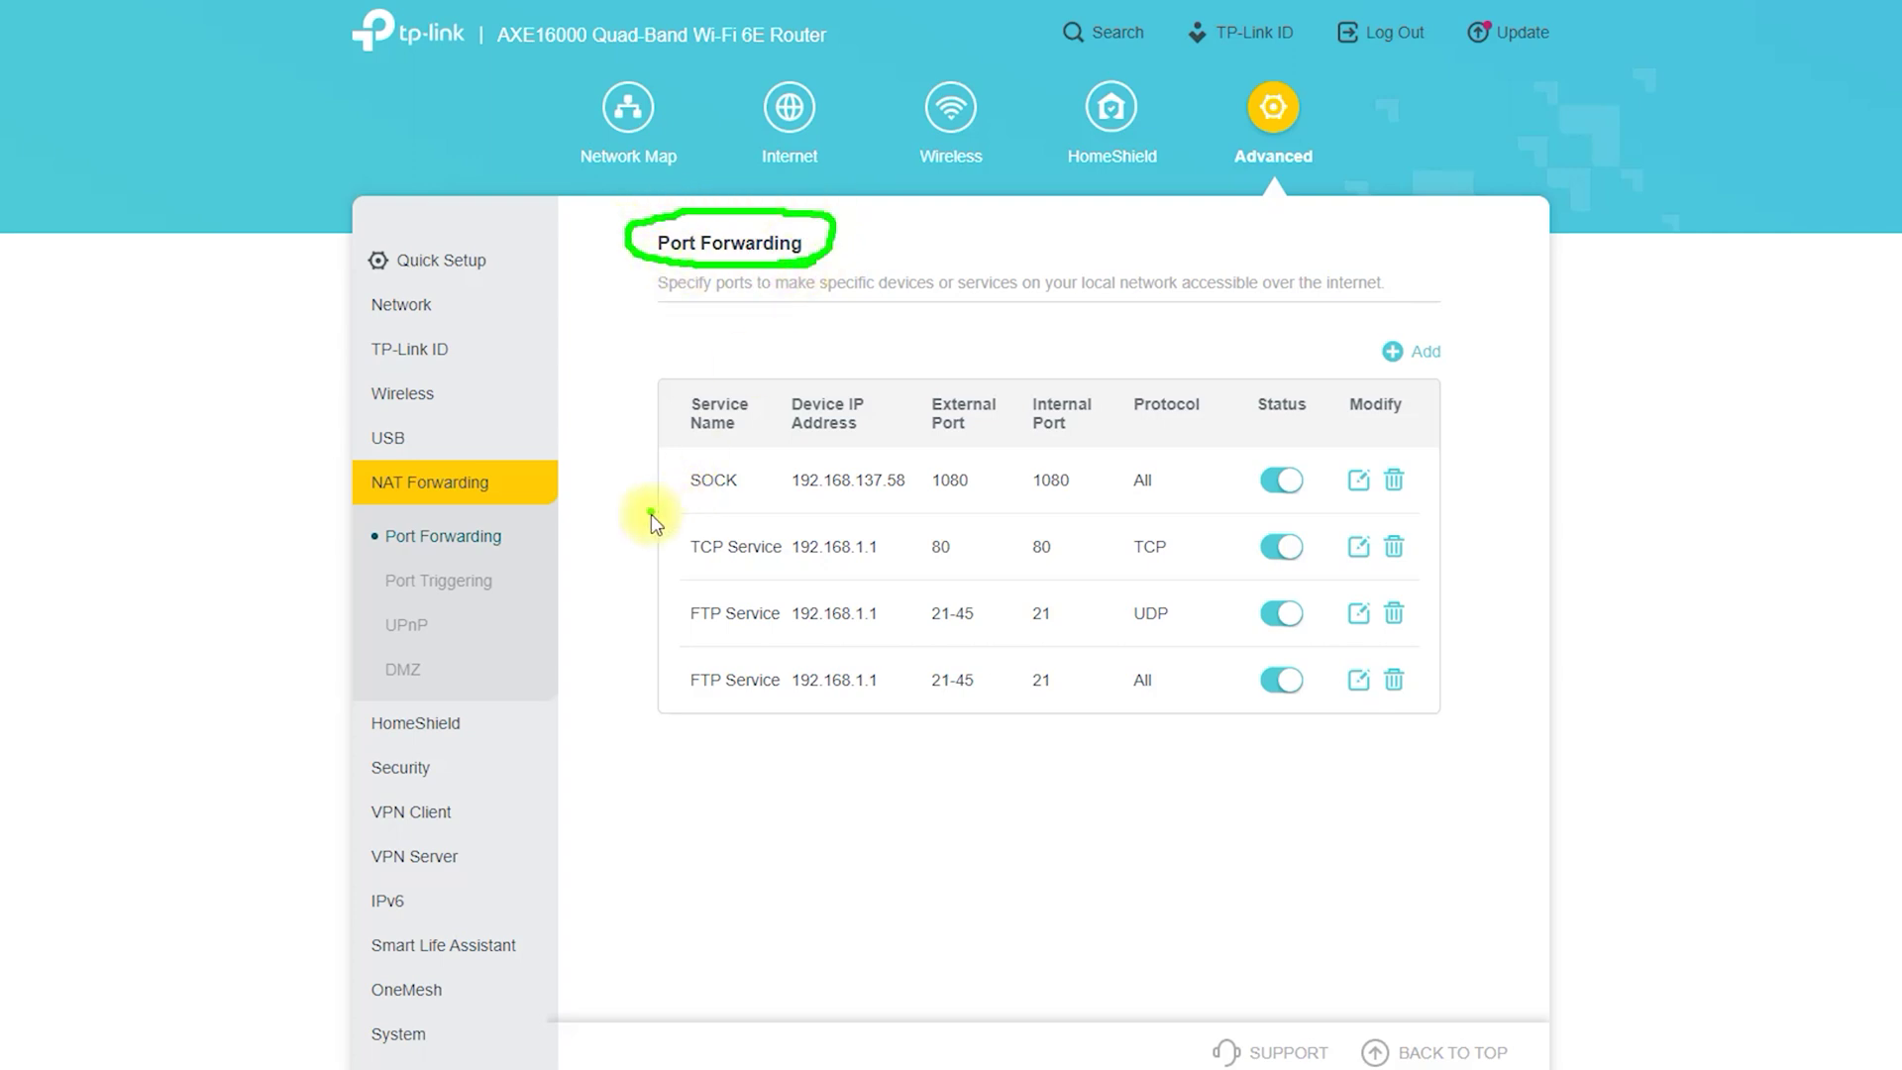
{"action": "left_click_drag", "start_coordinate": [675, 466], "coordinate": [652, 645]}
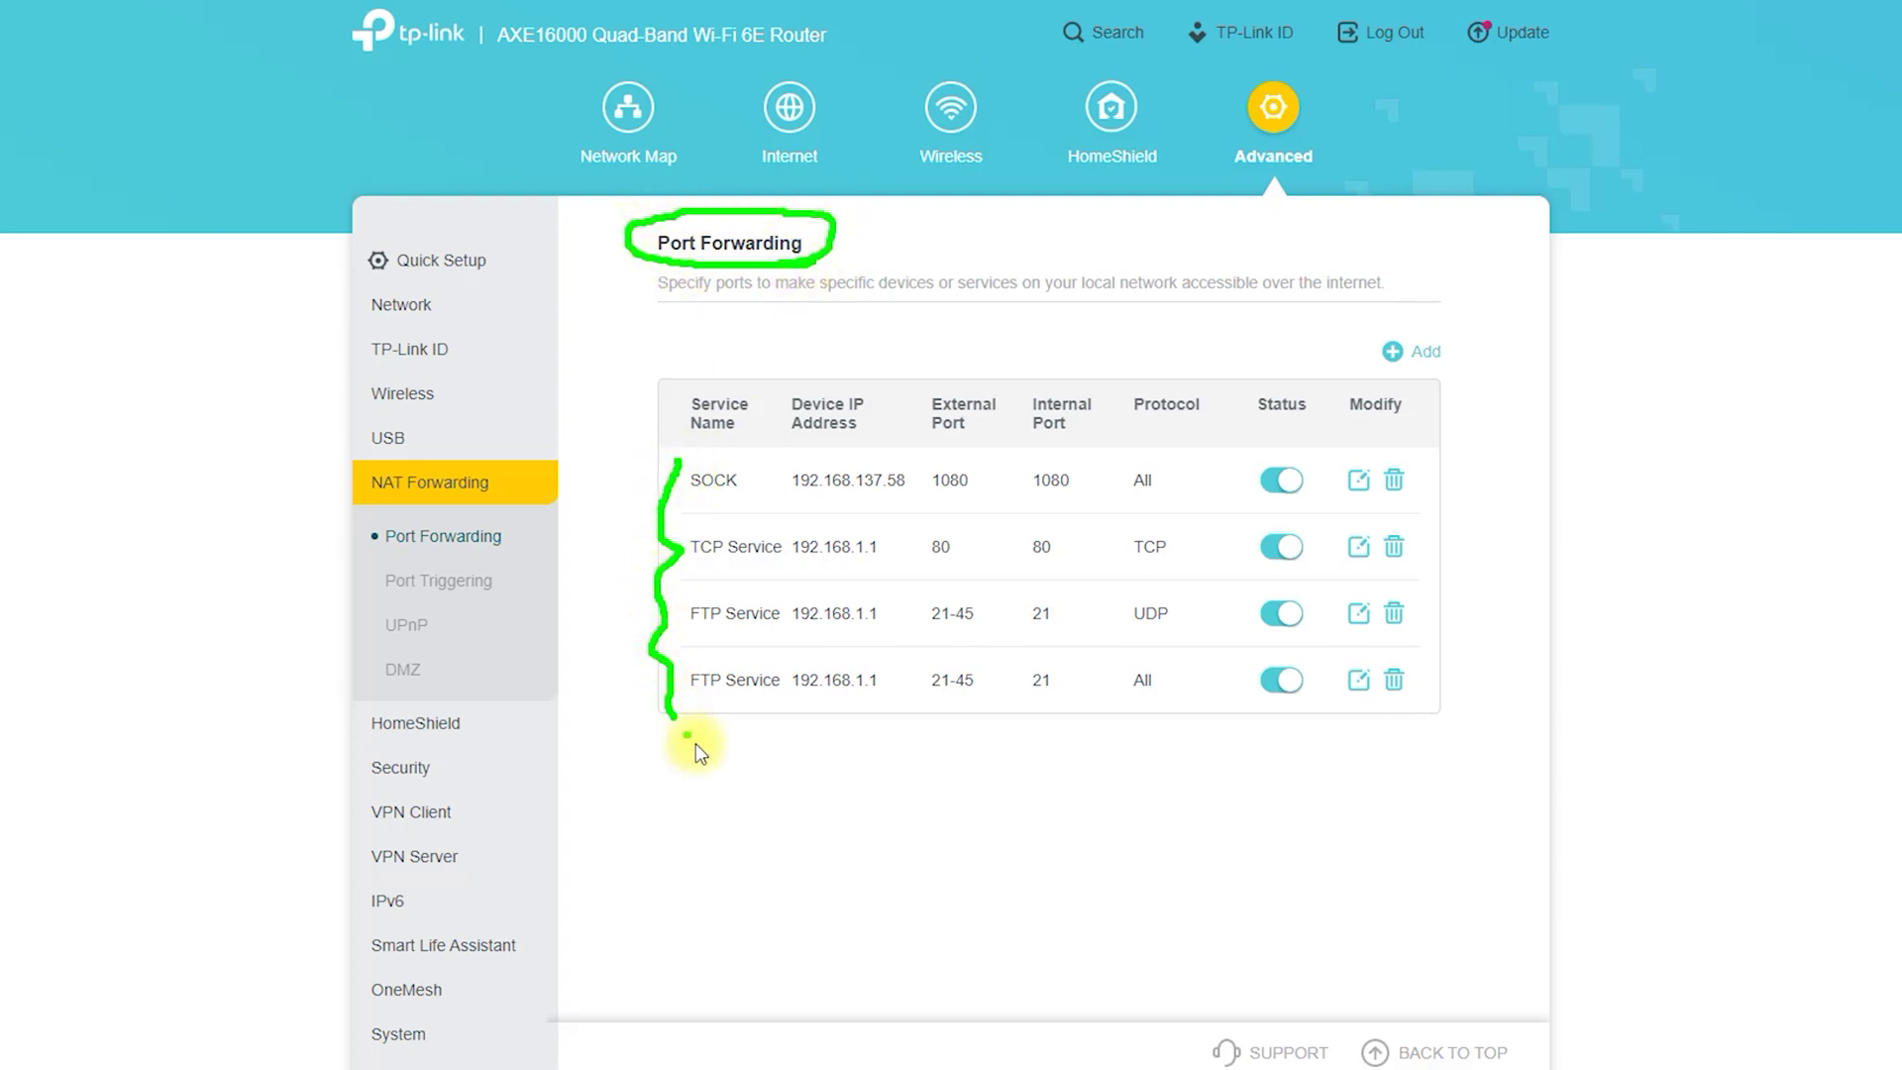
{"action": "left_click", "coordinate": [439, 580]}
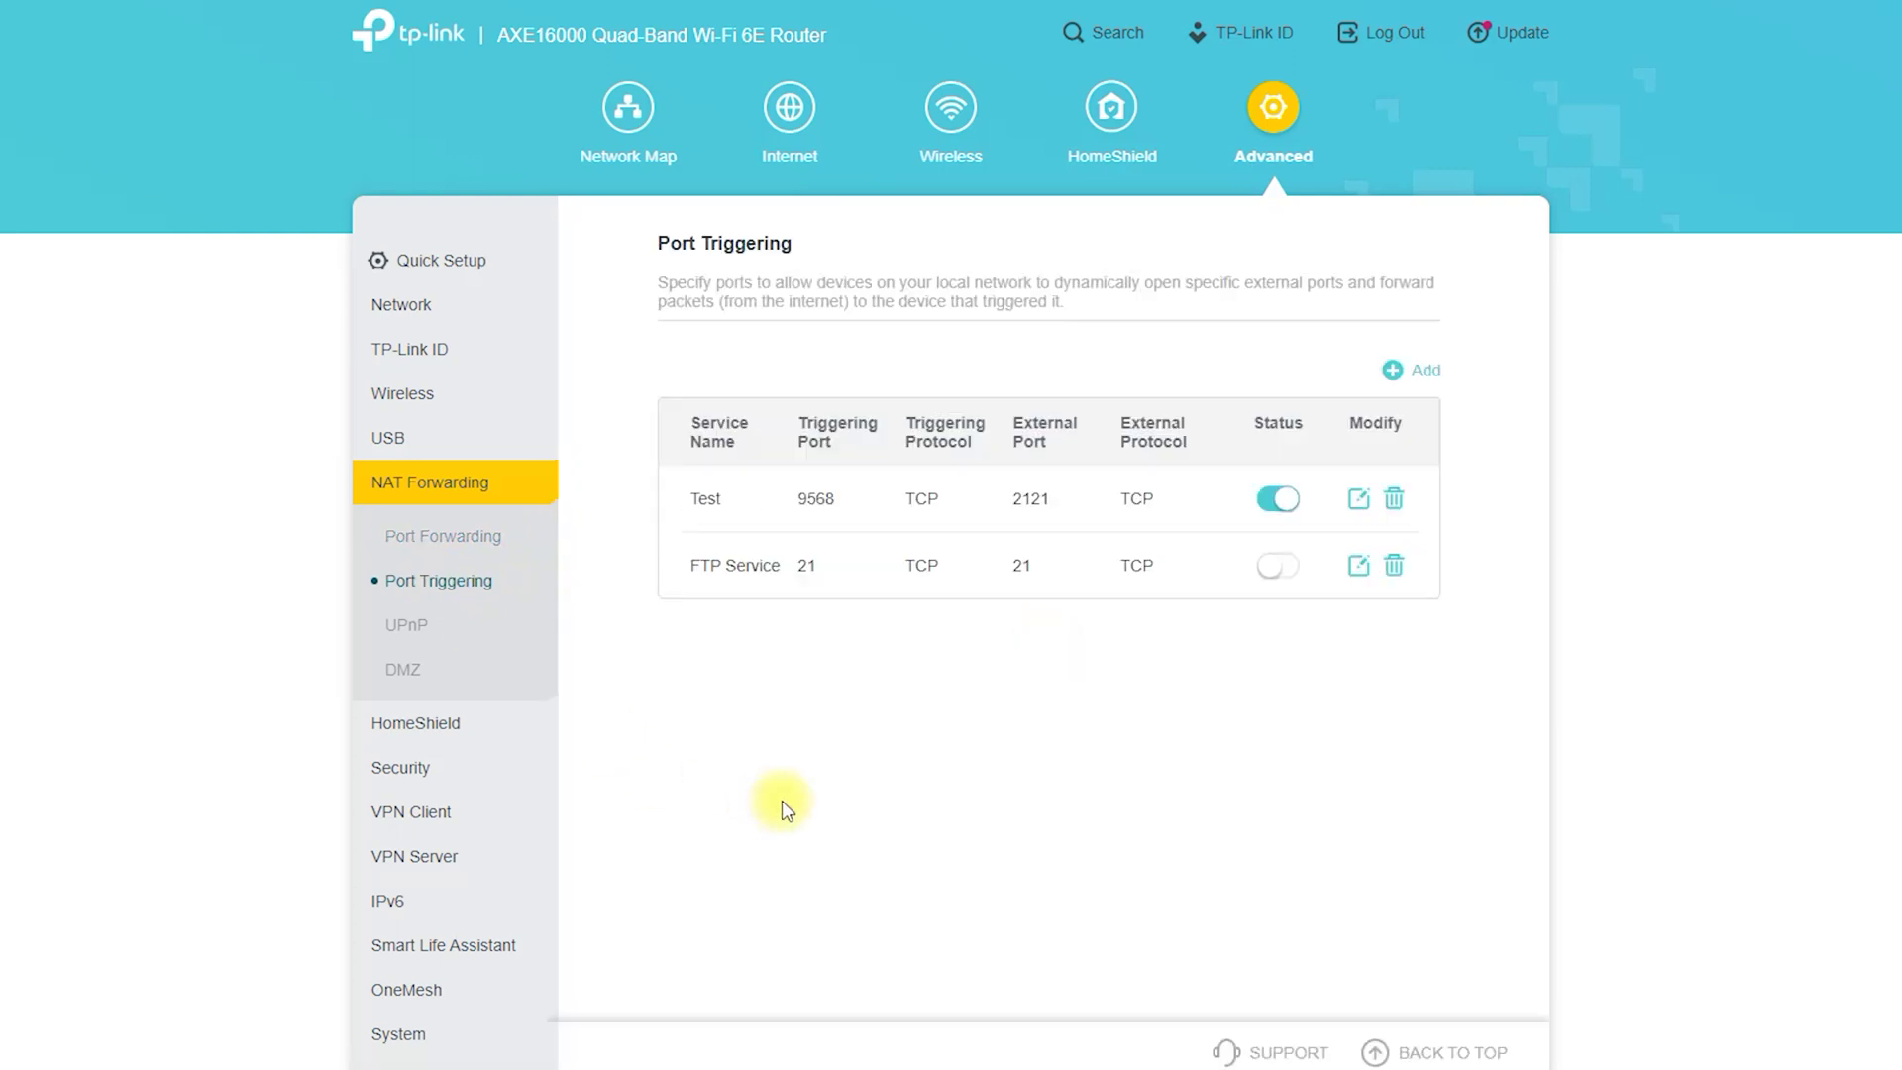
{"action": "left_click", "coordinate": [408, 625]}
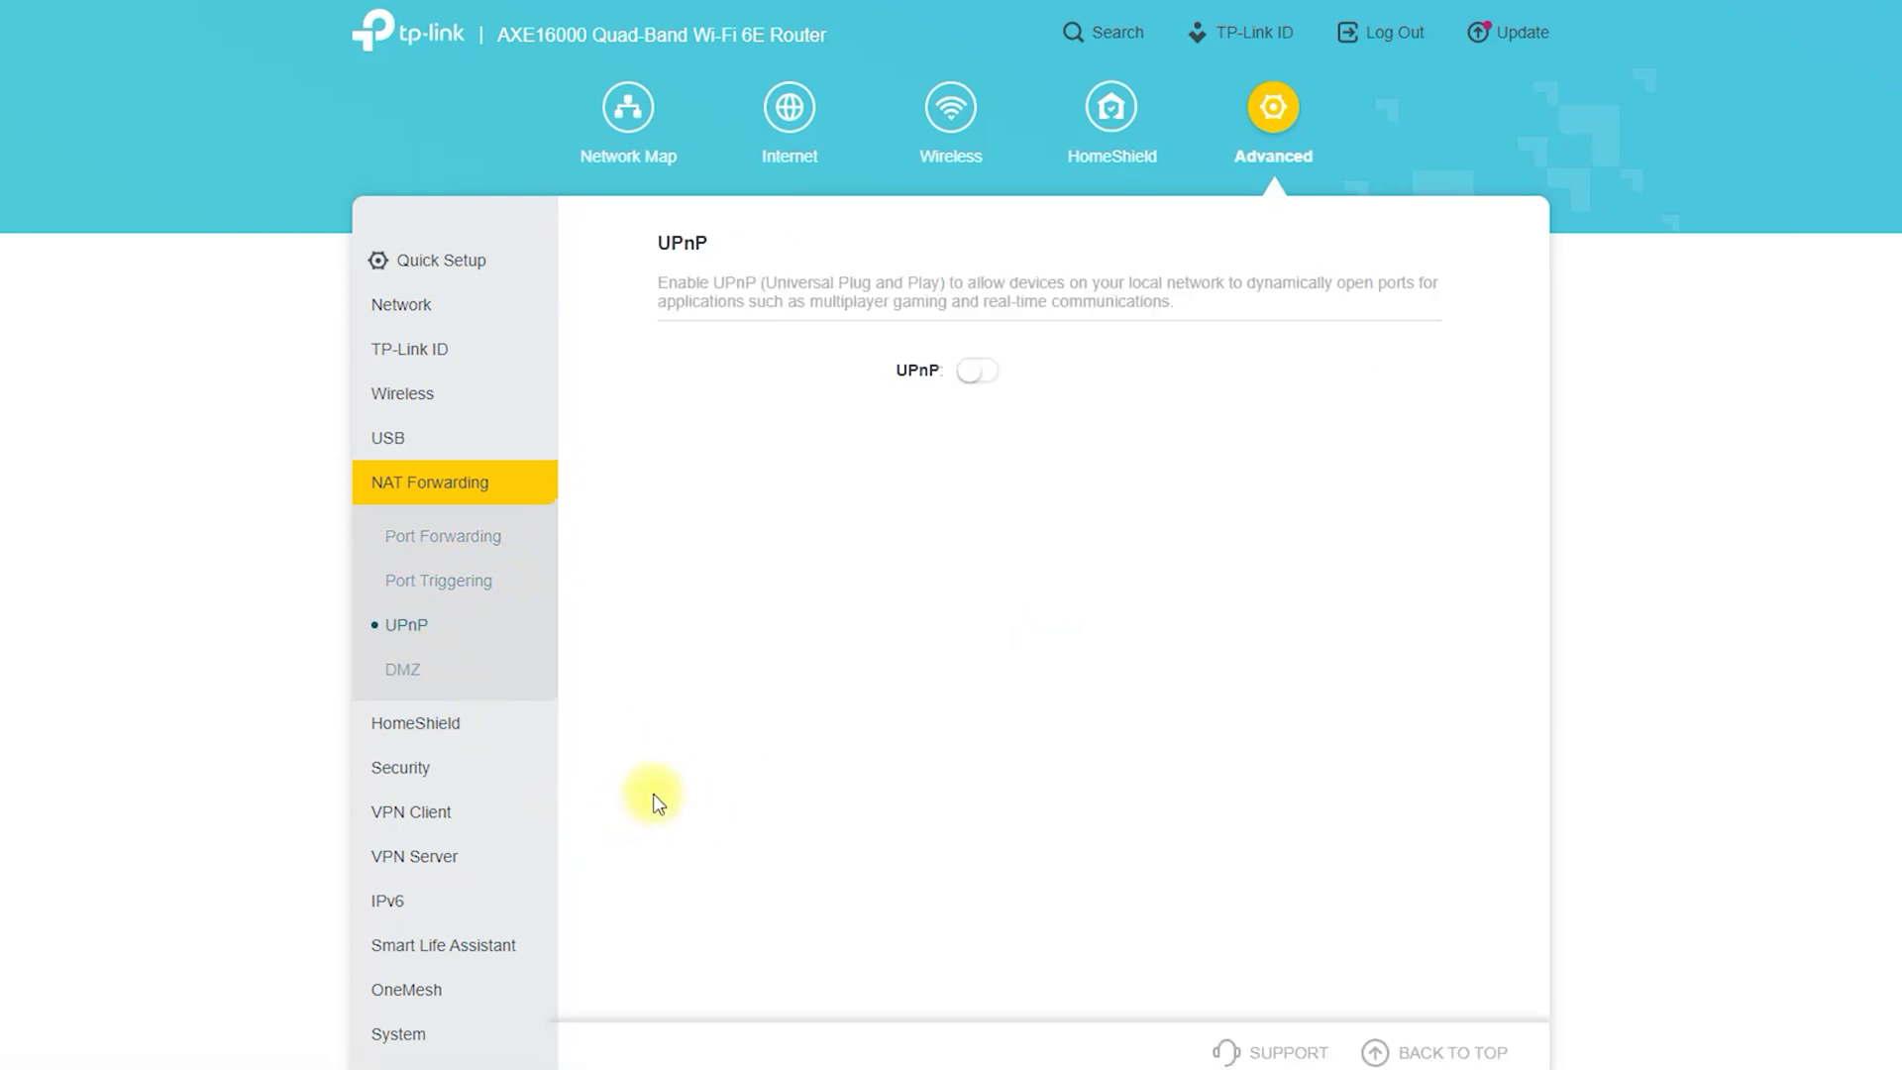
{"action": "left_click", "coordinate": [402, 669]}
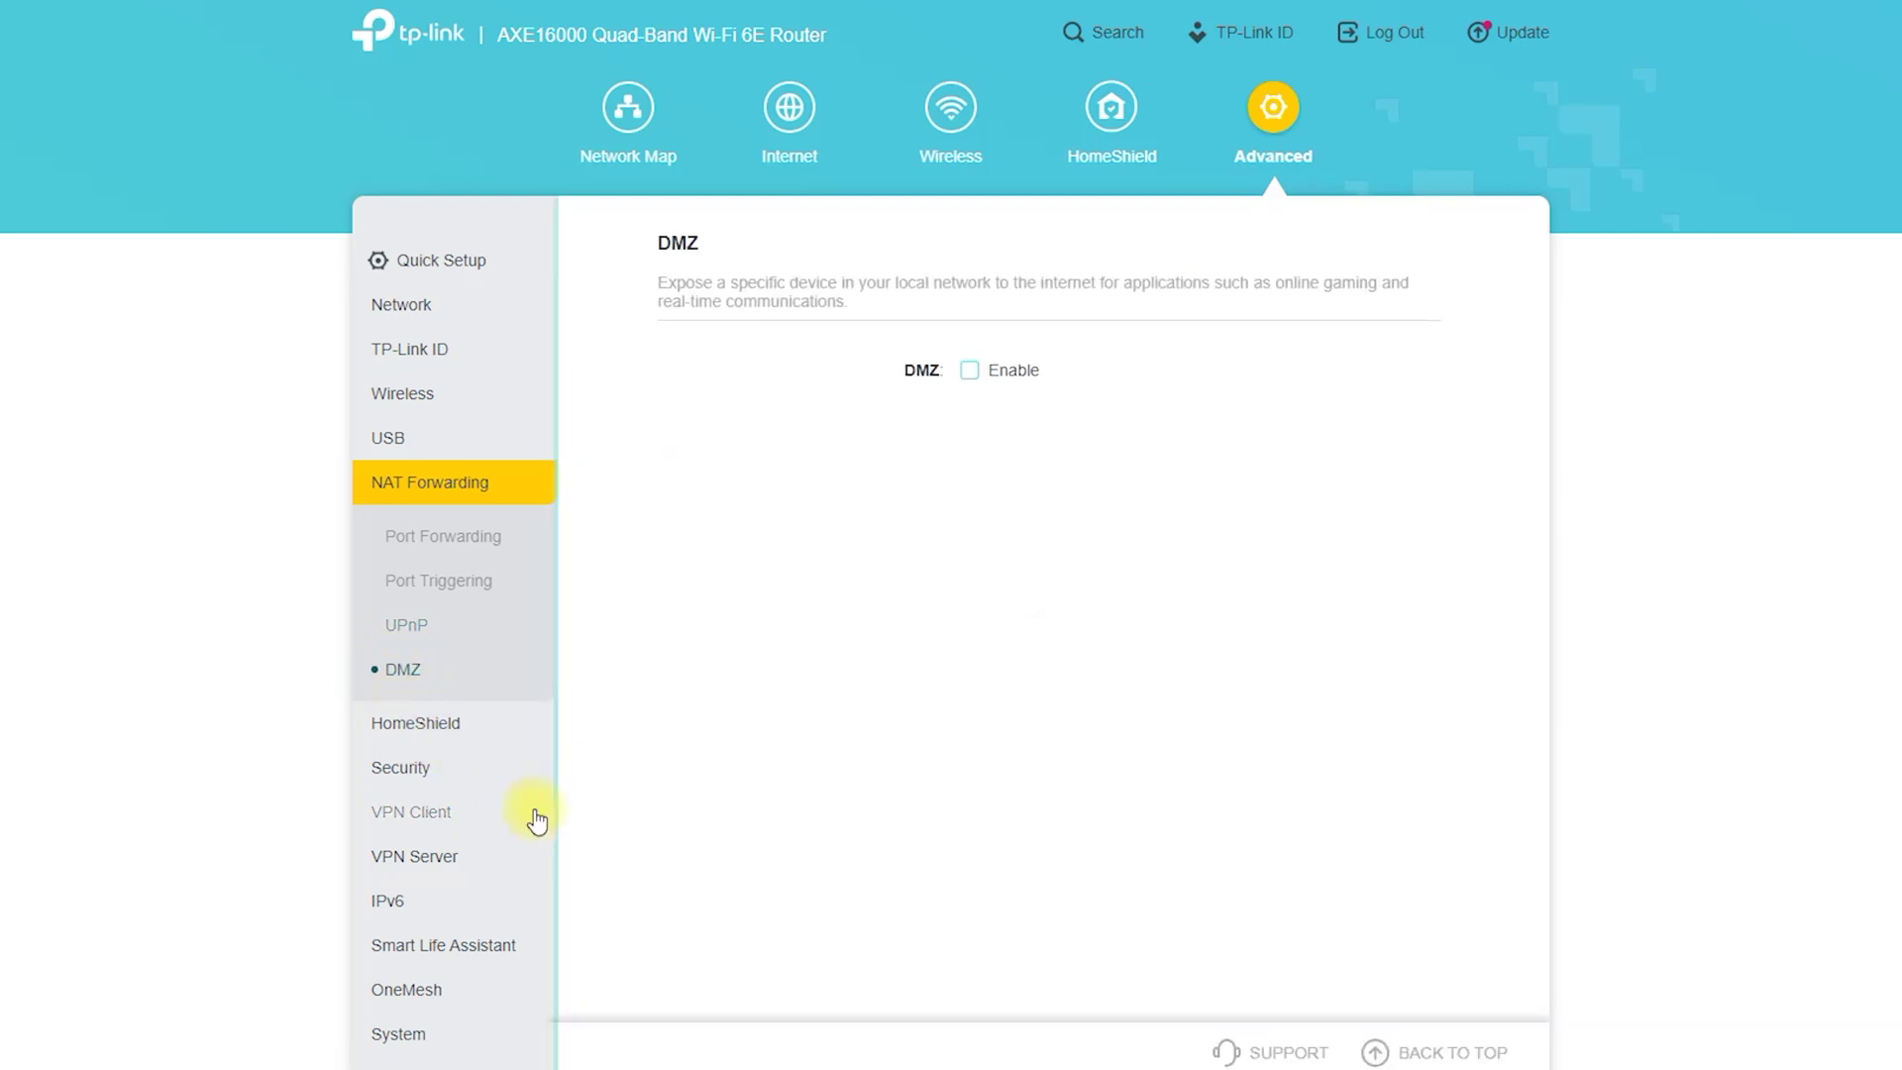
- Review the advanced HomeShield pages for Network Check, Parental Controls, QoS with its full device priority list, and More Features
{"action": "left_click", "coordinate": [412, 724]}
{"action": "left_click", "coordinate": [436, 579]}
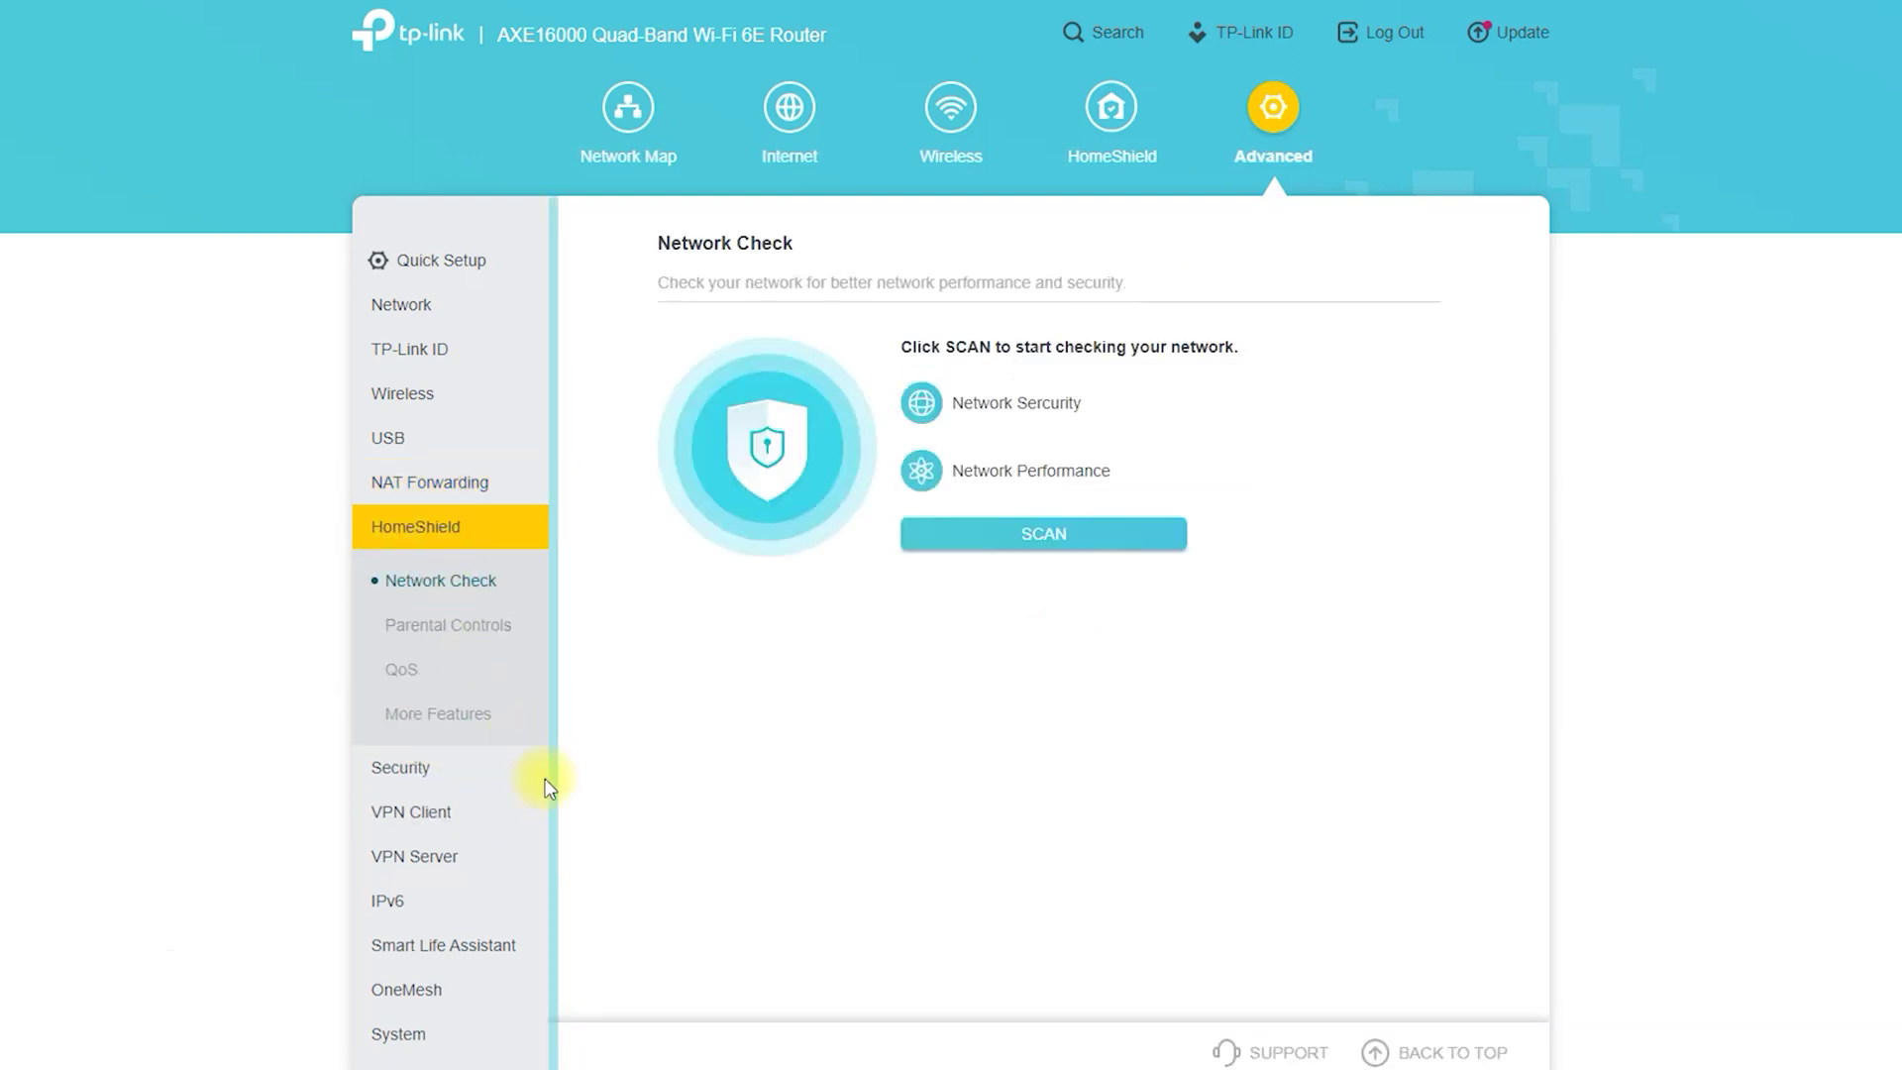
{"action": "left_click", "coordinate": [470, 624]}
{"action": "left_click", "coordinate": [401, 665]}
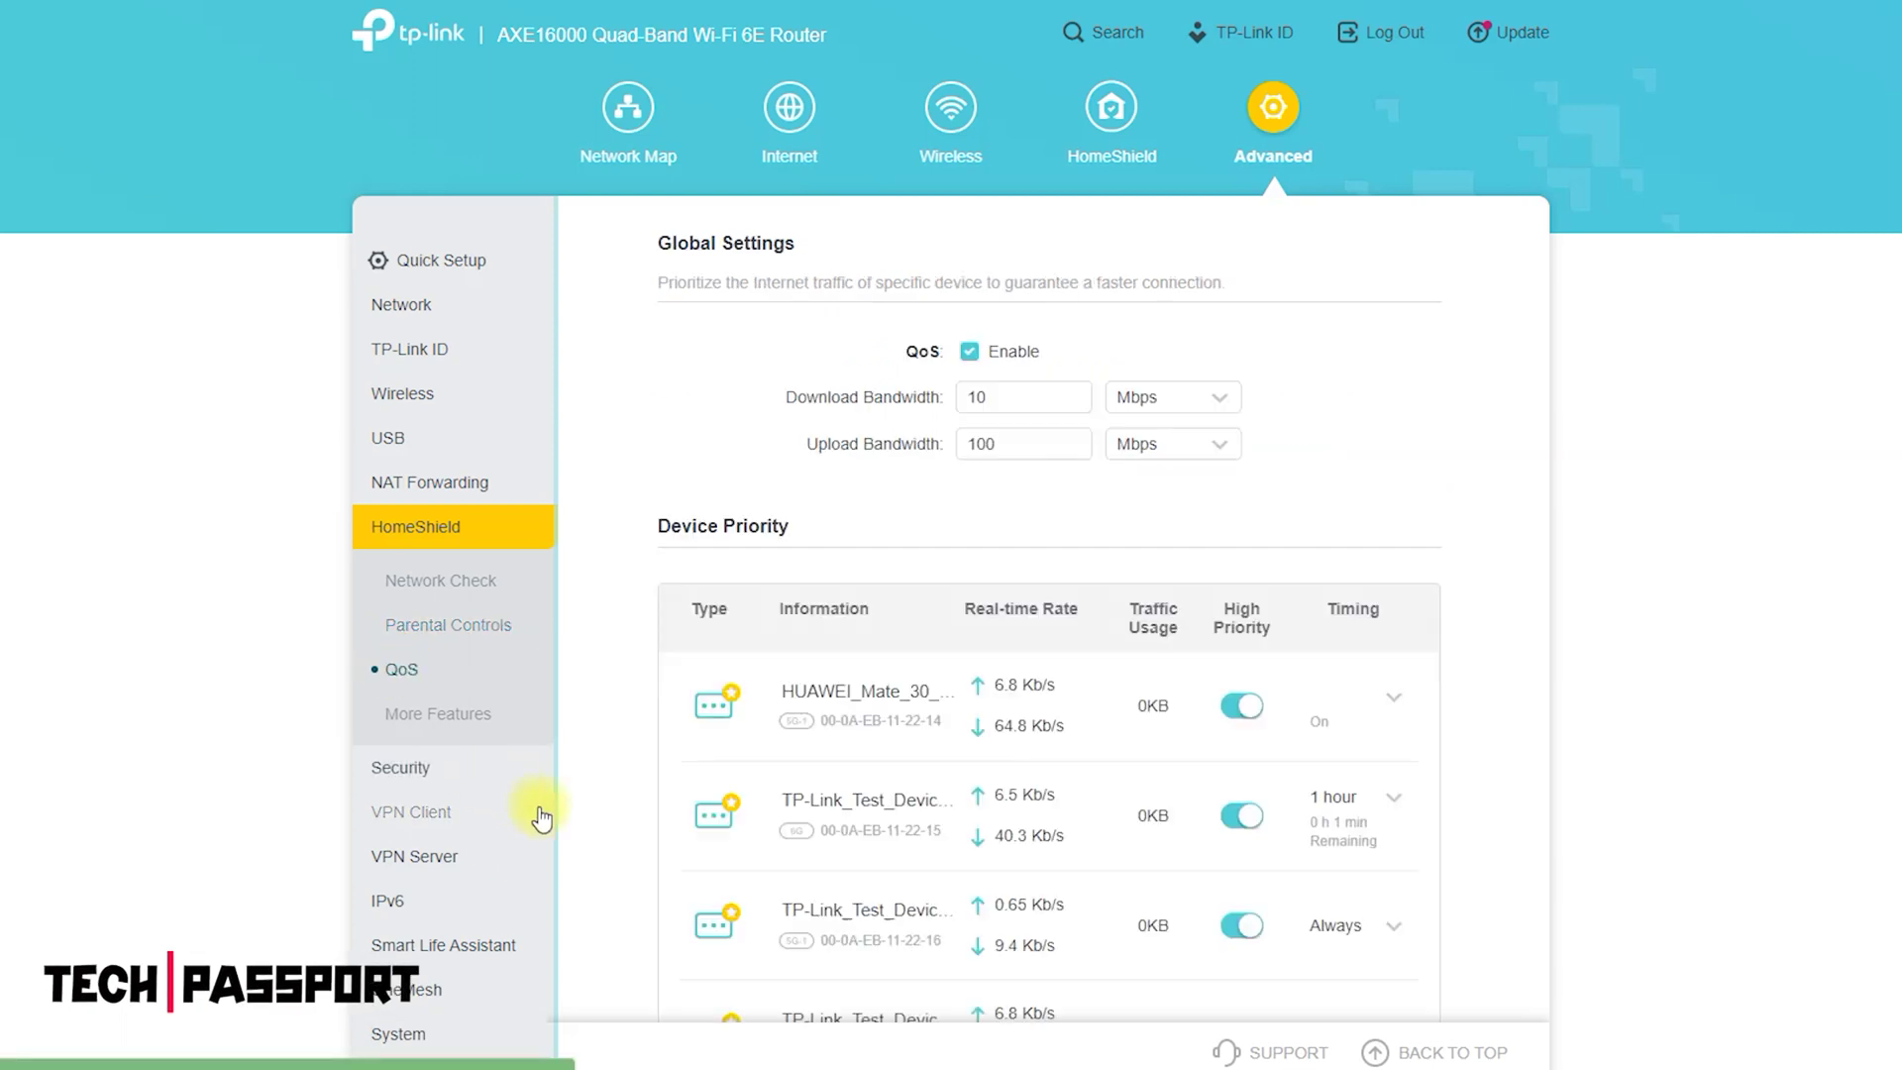
{"action": "scroll", "coordinate": [812, 718], "scroll_direction": "down", "scroll_amount": 15}
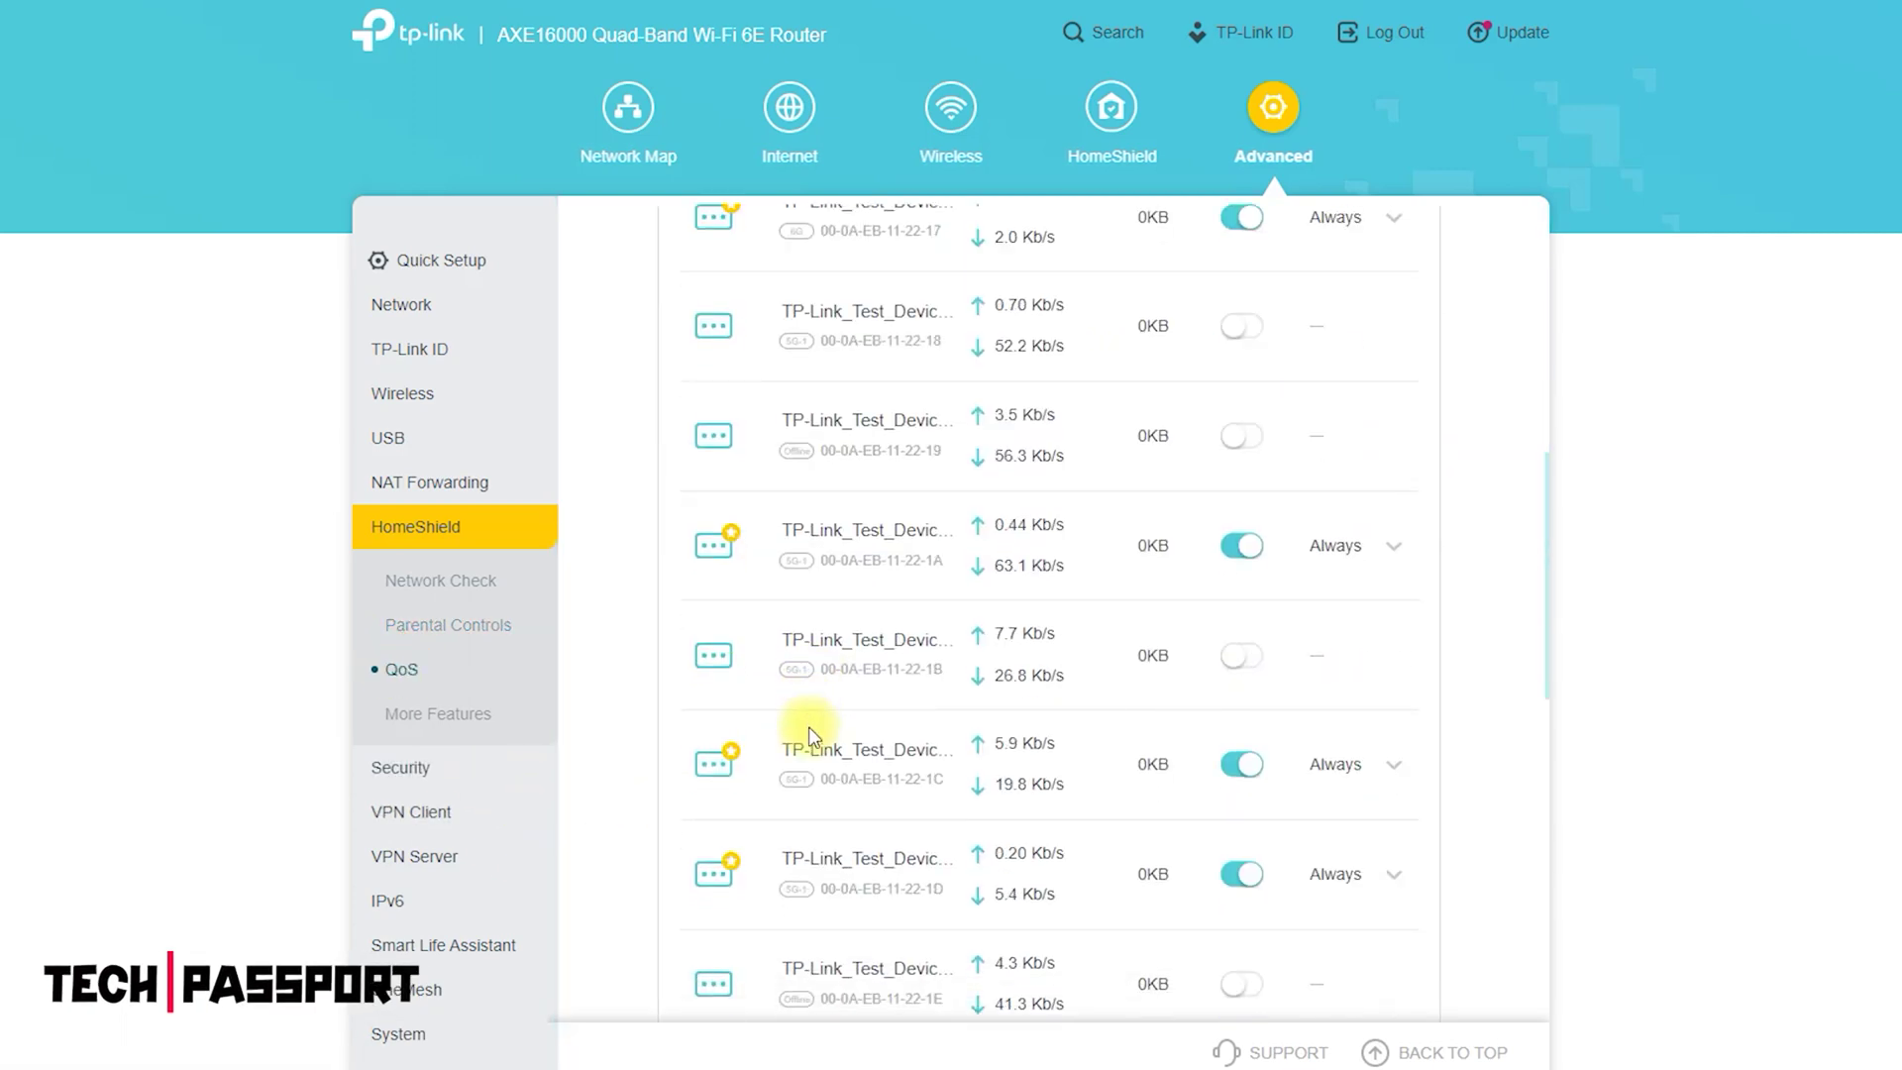
{"action": "scroll", "coordinate": [800, 737], "scroll_direction": "down", "scroll_amount": 3}
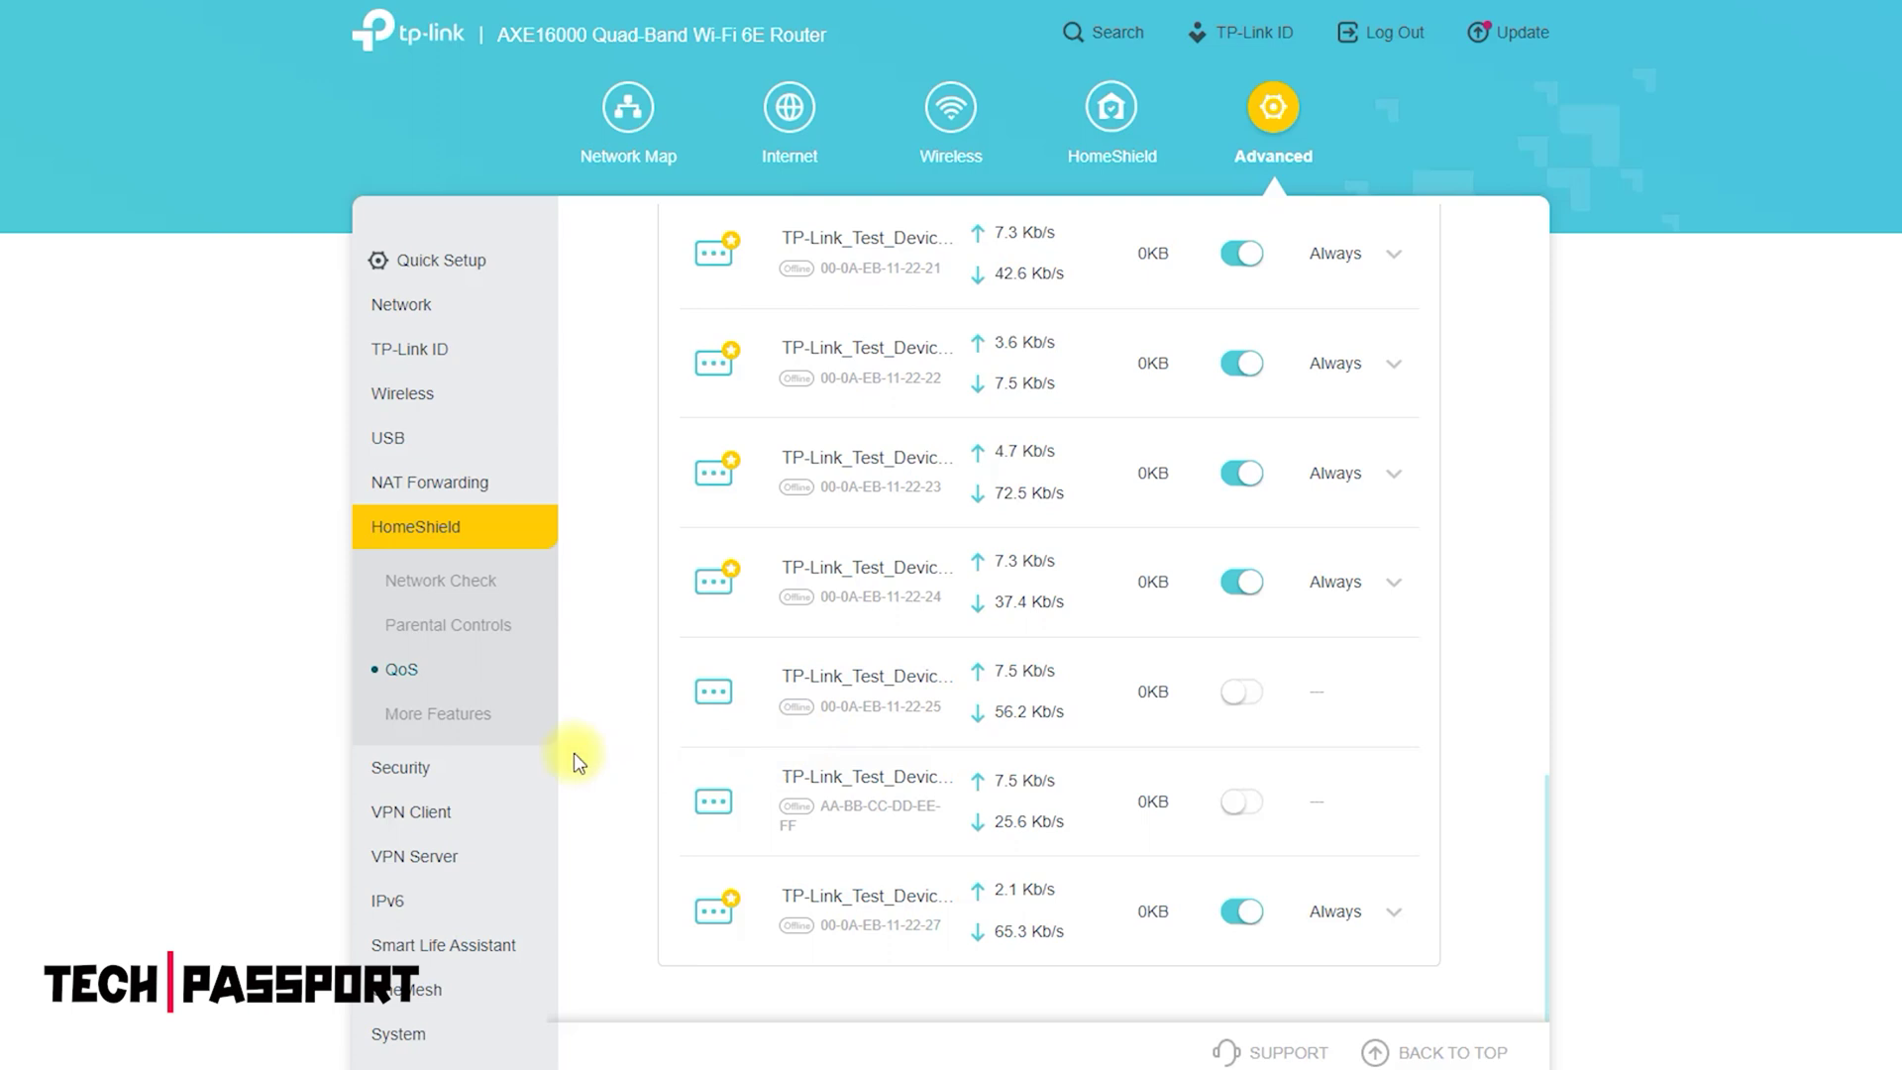
{"action": "left_click", "coordinate": [441, 715]}
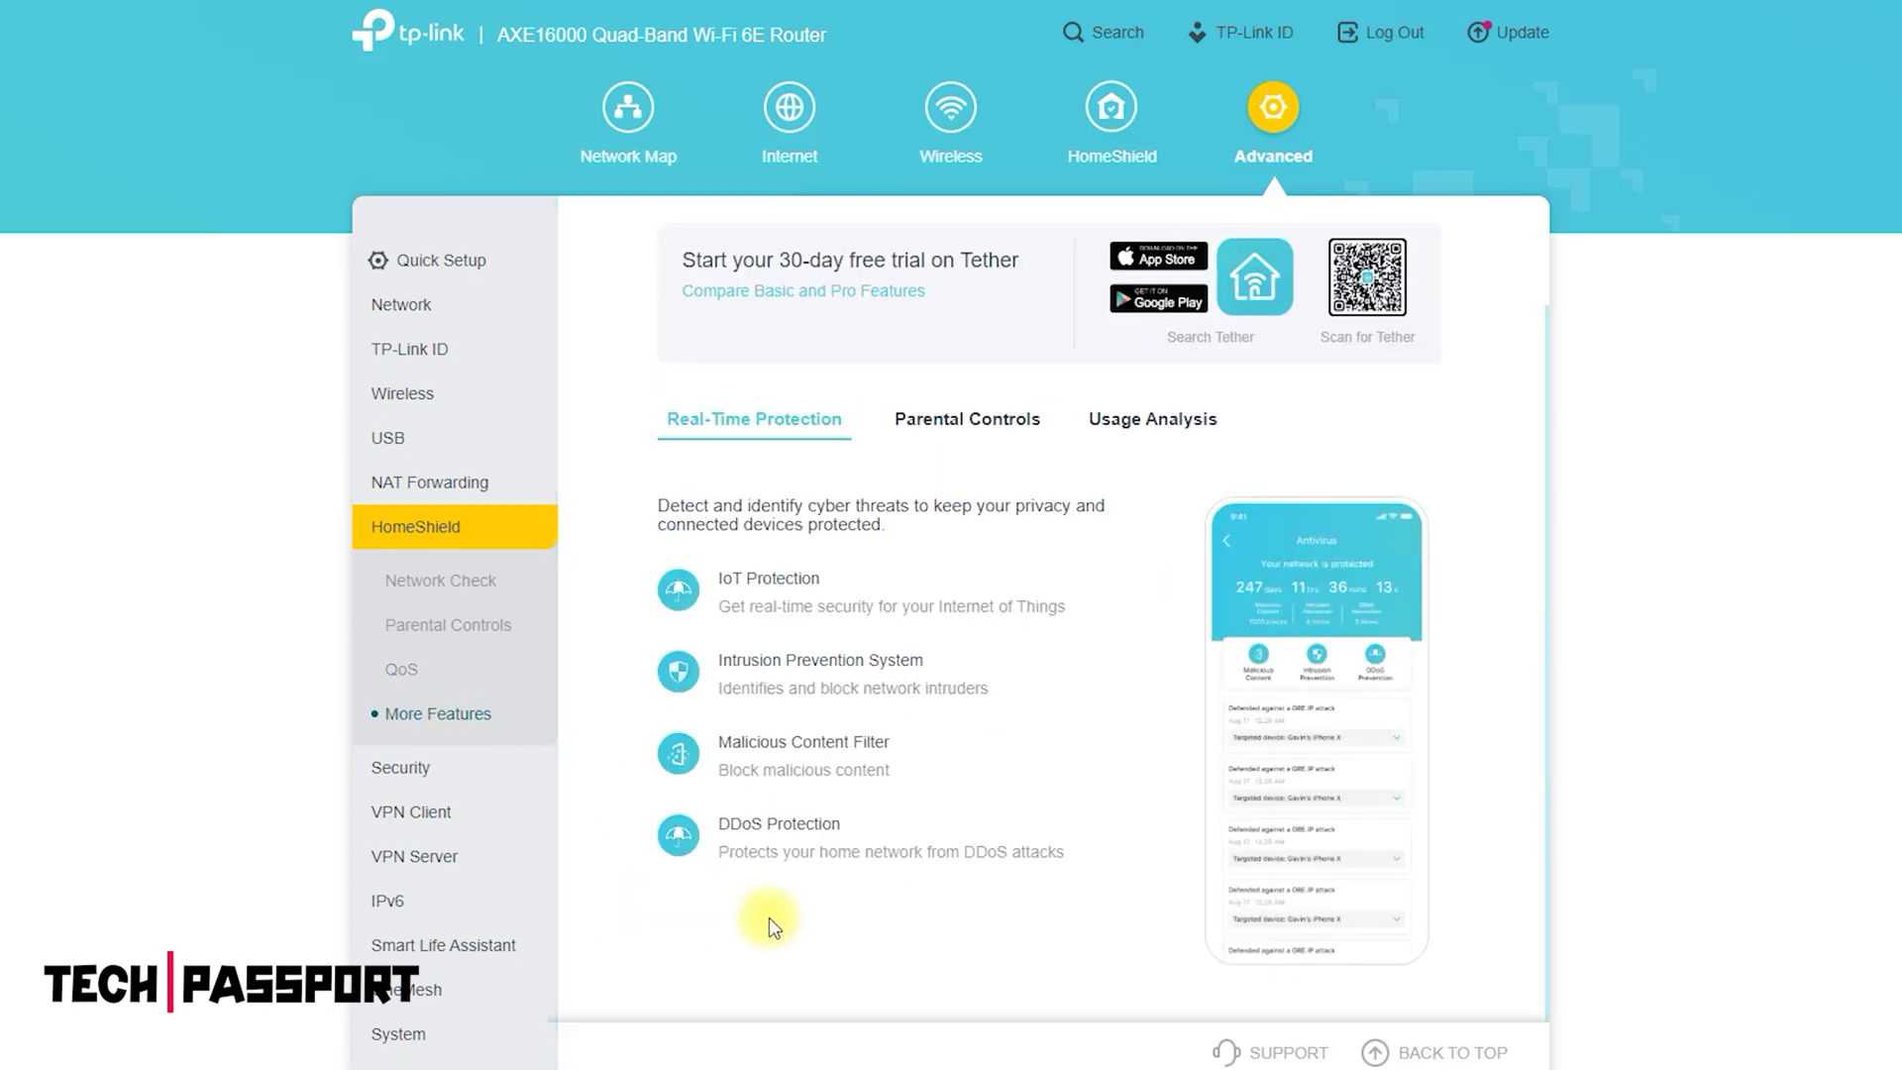
- Review the Security pages for Firewall, Access Control, IP & MAC Binding and ALG
{"action": "left_click", "coordinate": [388, 767]}
{"action": "left_click", "coordinate": [404, 632]}
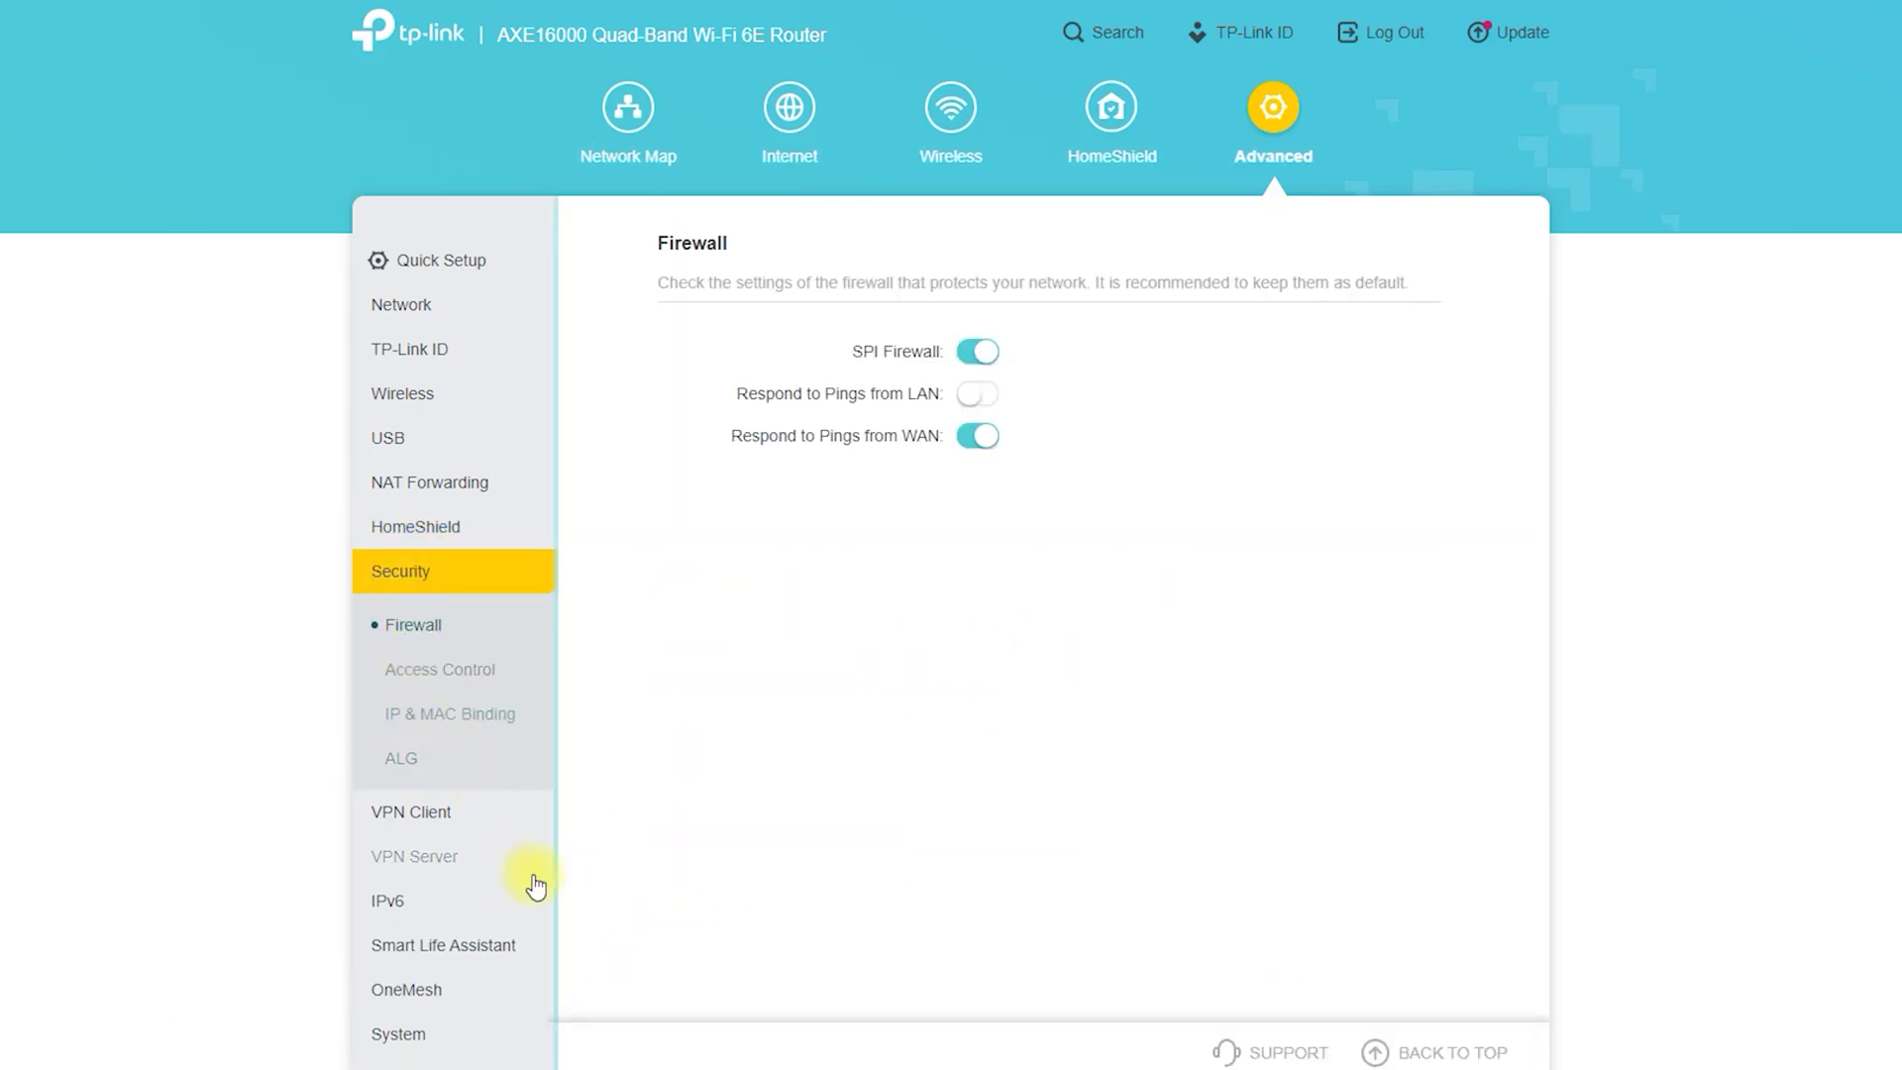
{"action": "left_click", "coordinate": [446, 671]}
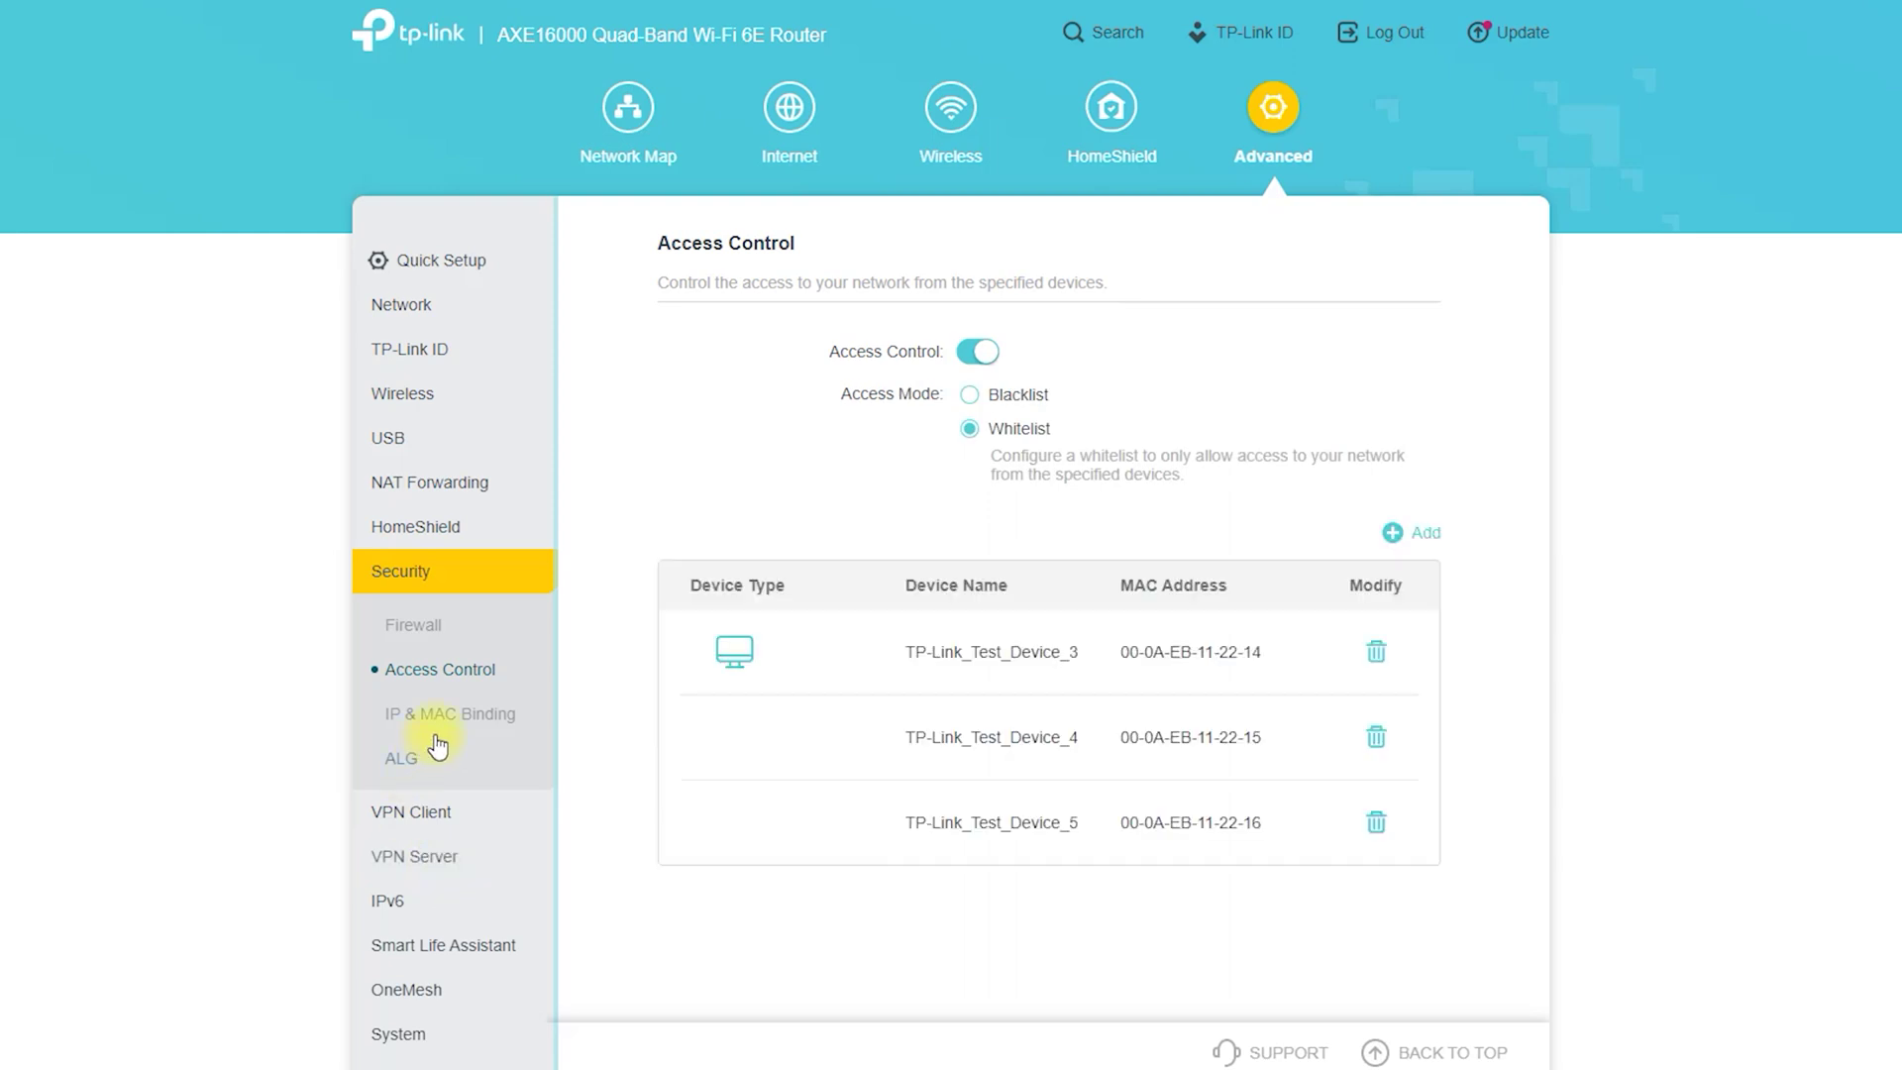
{"action": "left_click", "coordinate": [474, 721]}
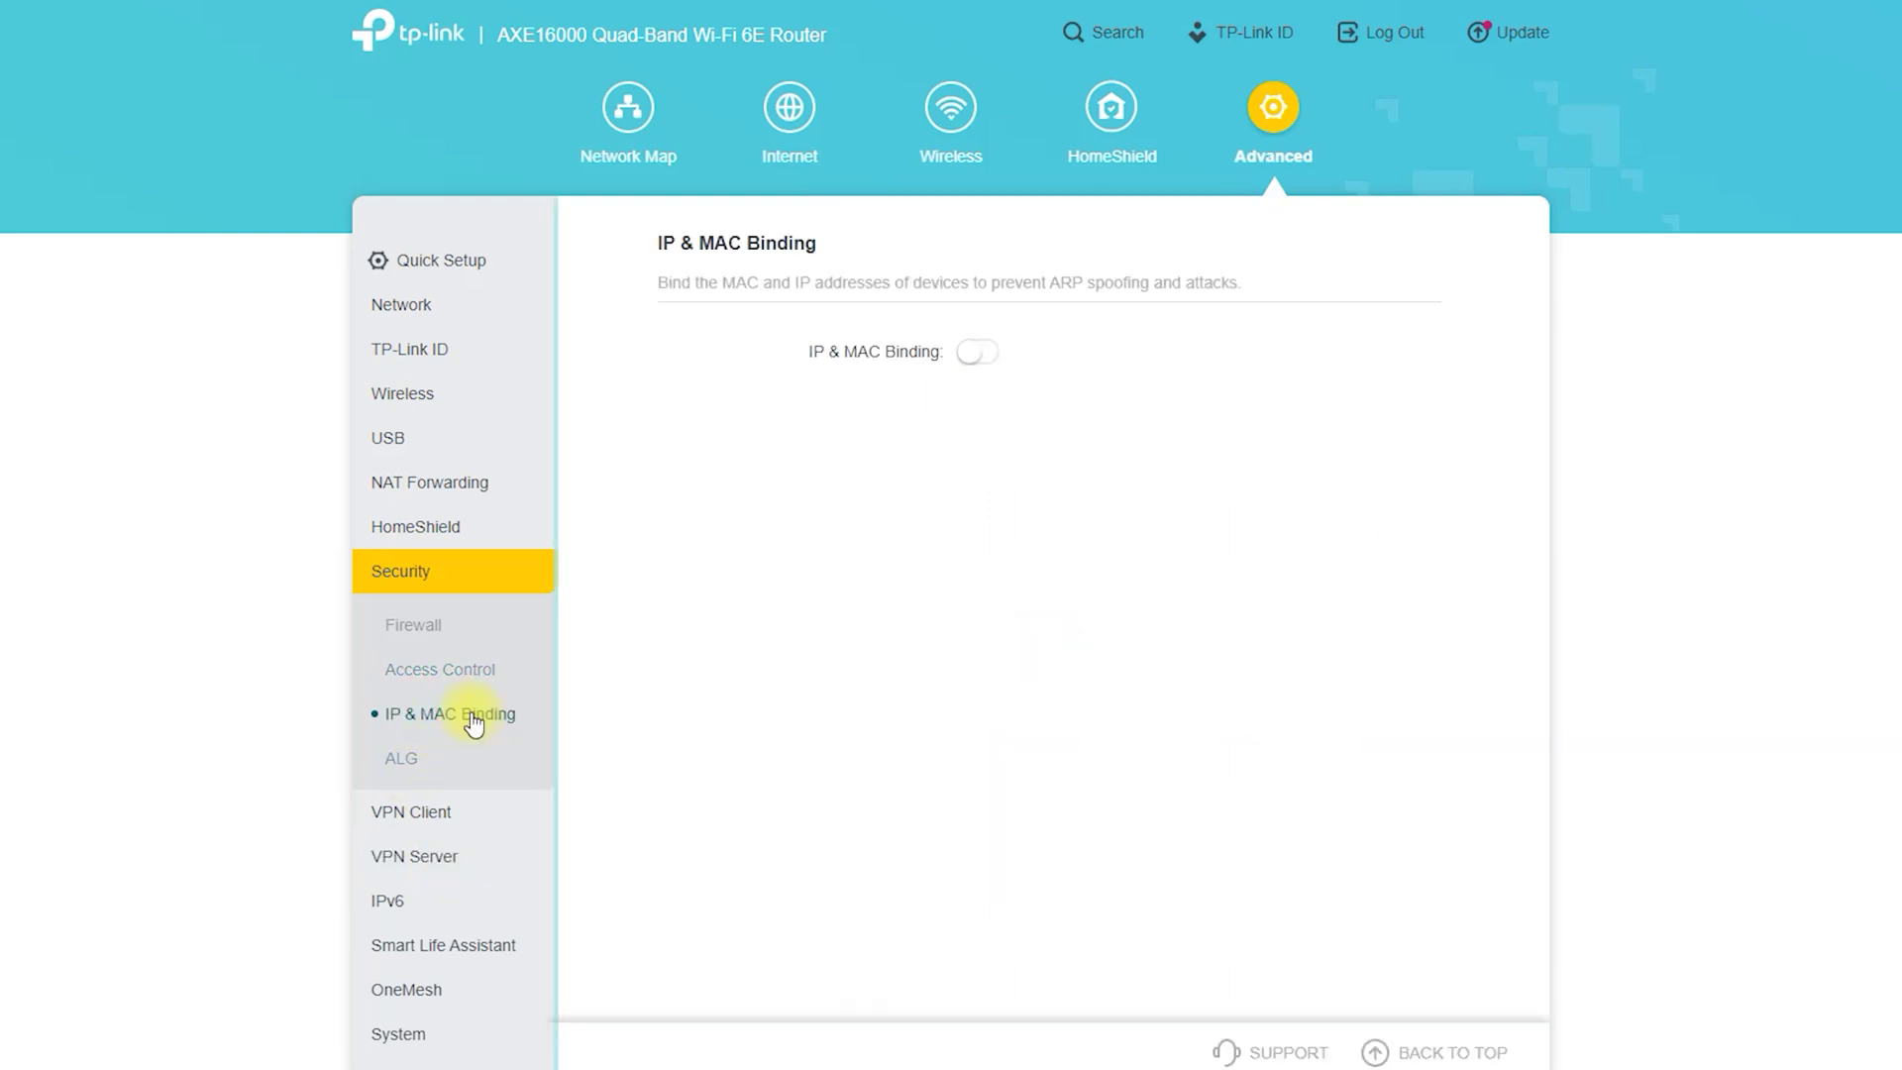
{"action": "left_click", "coordinate": [401, 760]}
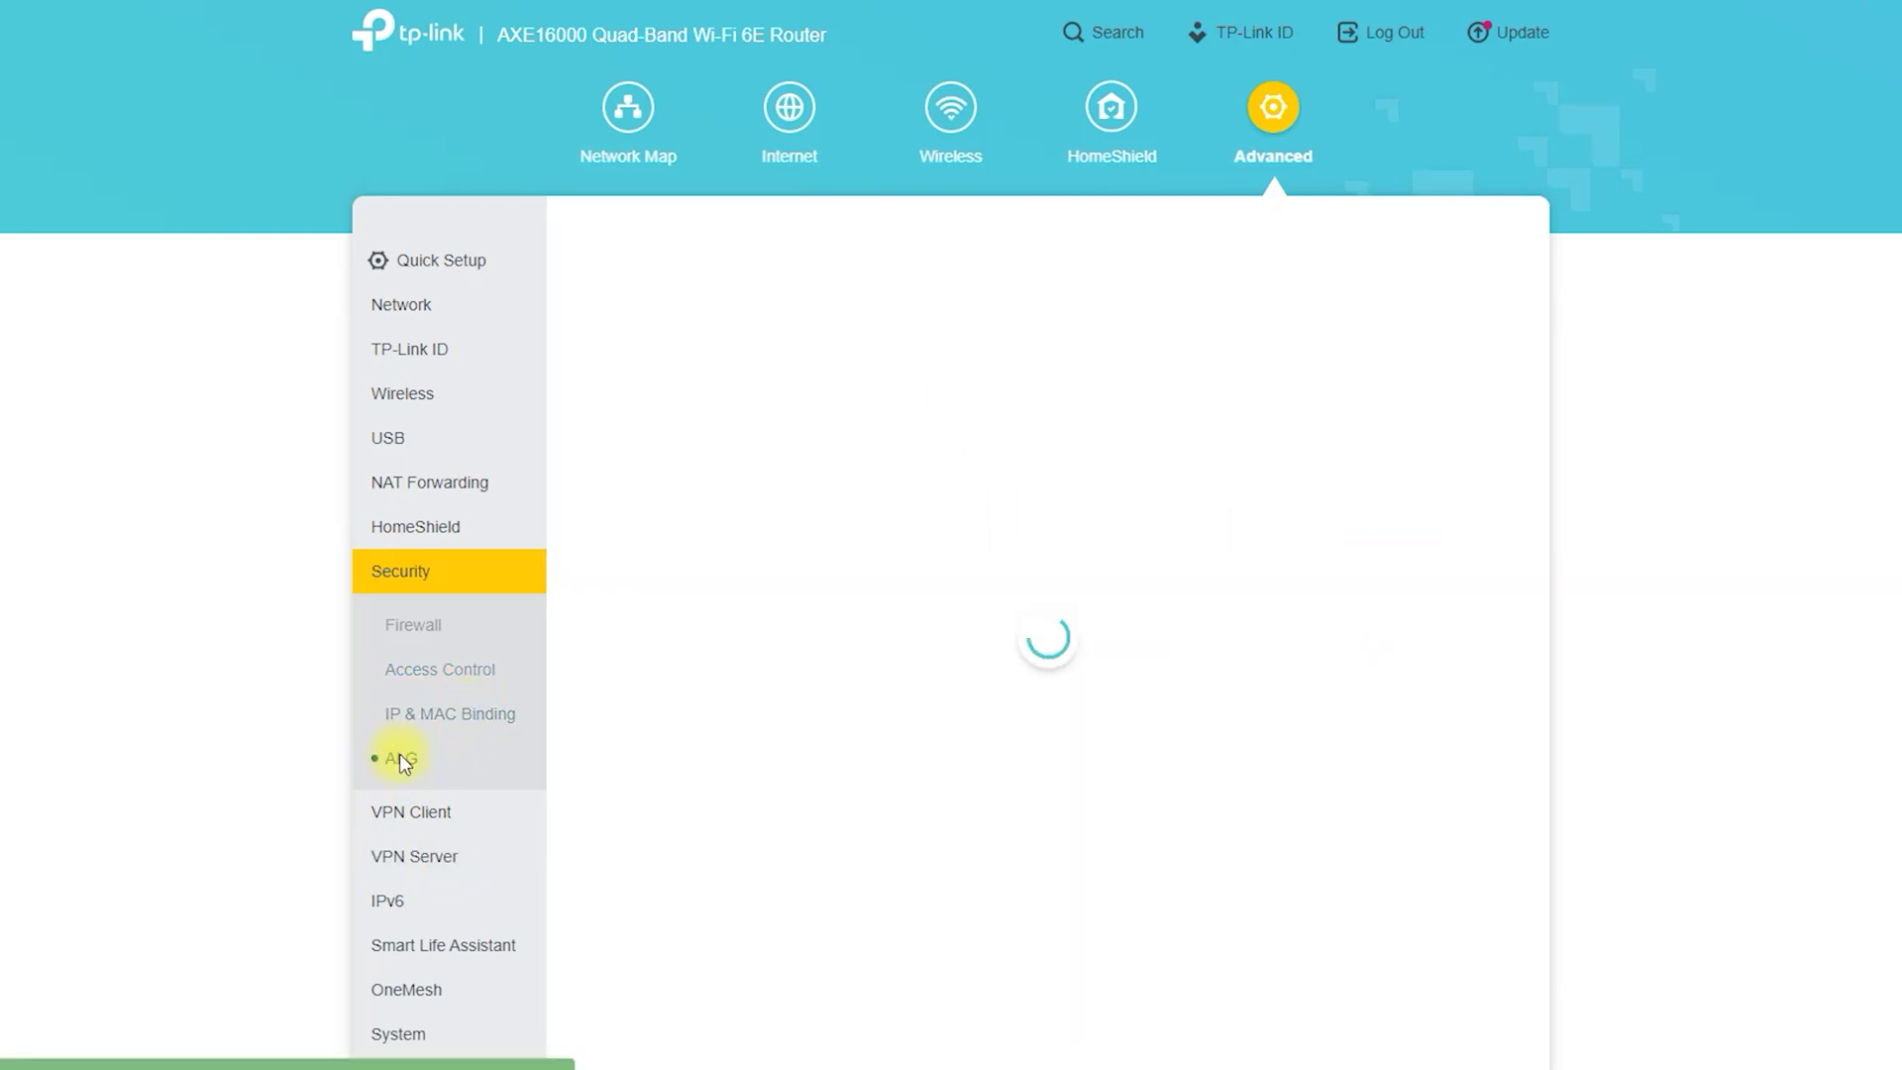
- Open the VPN Client page and examine its enable option and server list
{"action": "left_click", "coordinate": [408, 804]}
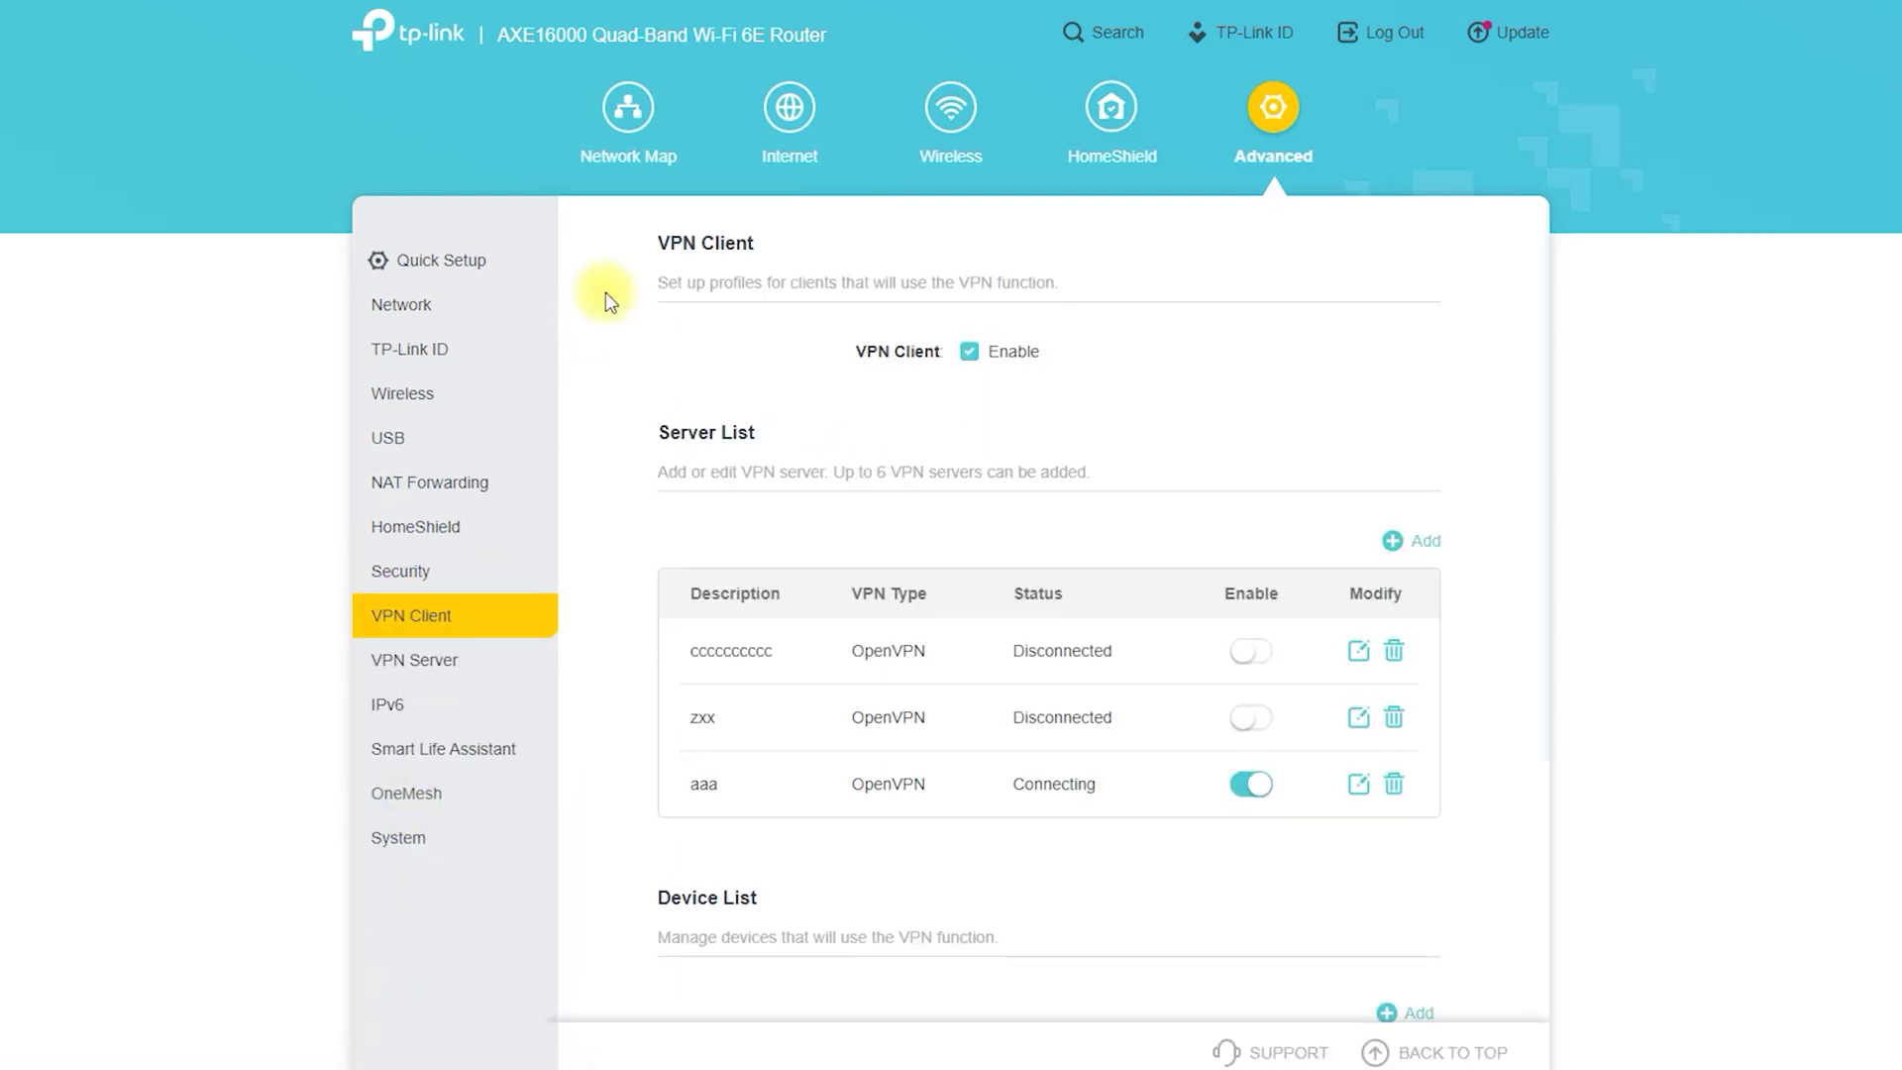
{"action": "left_click_drag", "start_coordinate": [756, 266], "coordinate": [729, 220]}
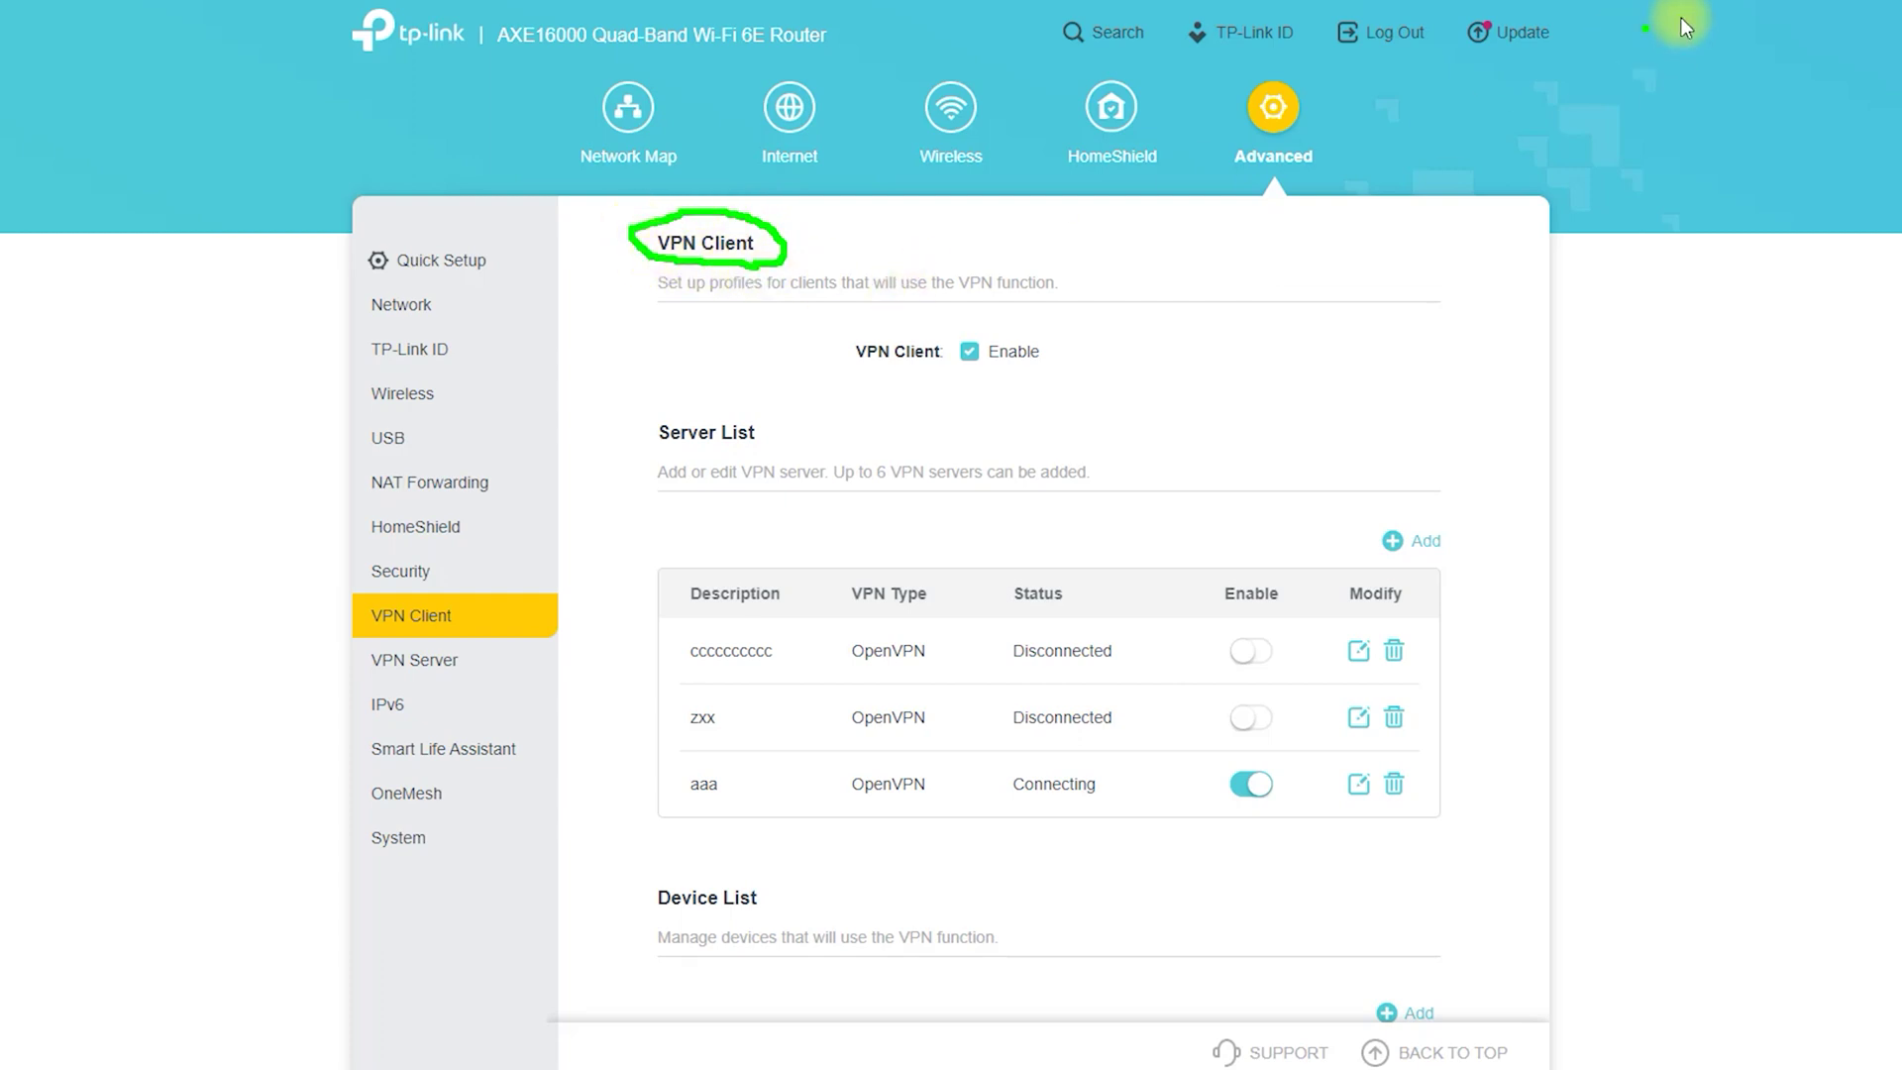
{"action": "key", "text": "Escape"}
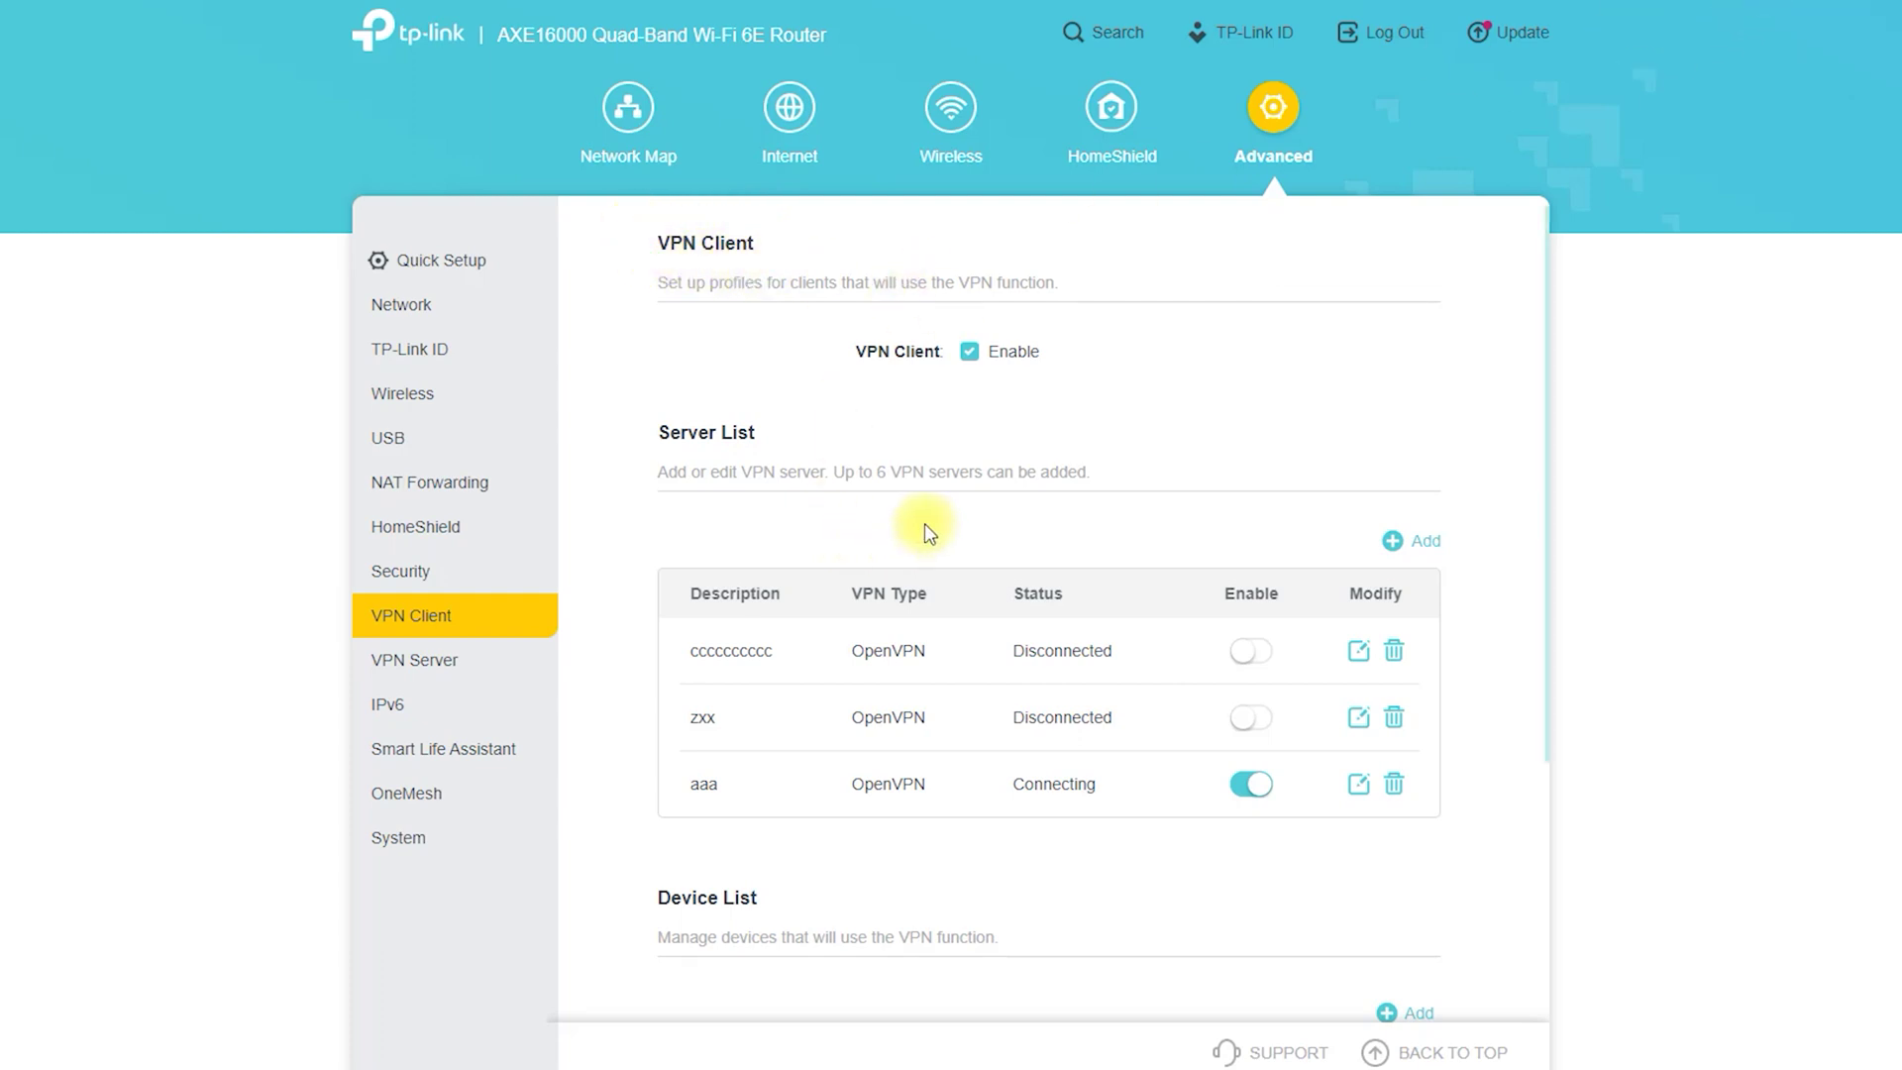
- Examine the VPN Client device list and review the VPN Server pages for OpenVPN, PPTP, L2TP/IPSec and Connections
{"action": "scroll", "coordinate": [814, 777], "scroll_direction": "down", "scroll_amount": 4}
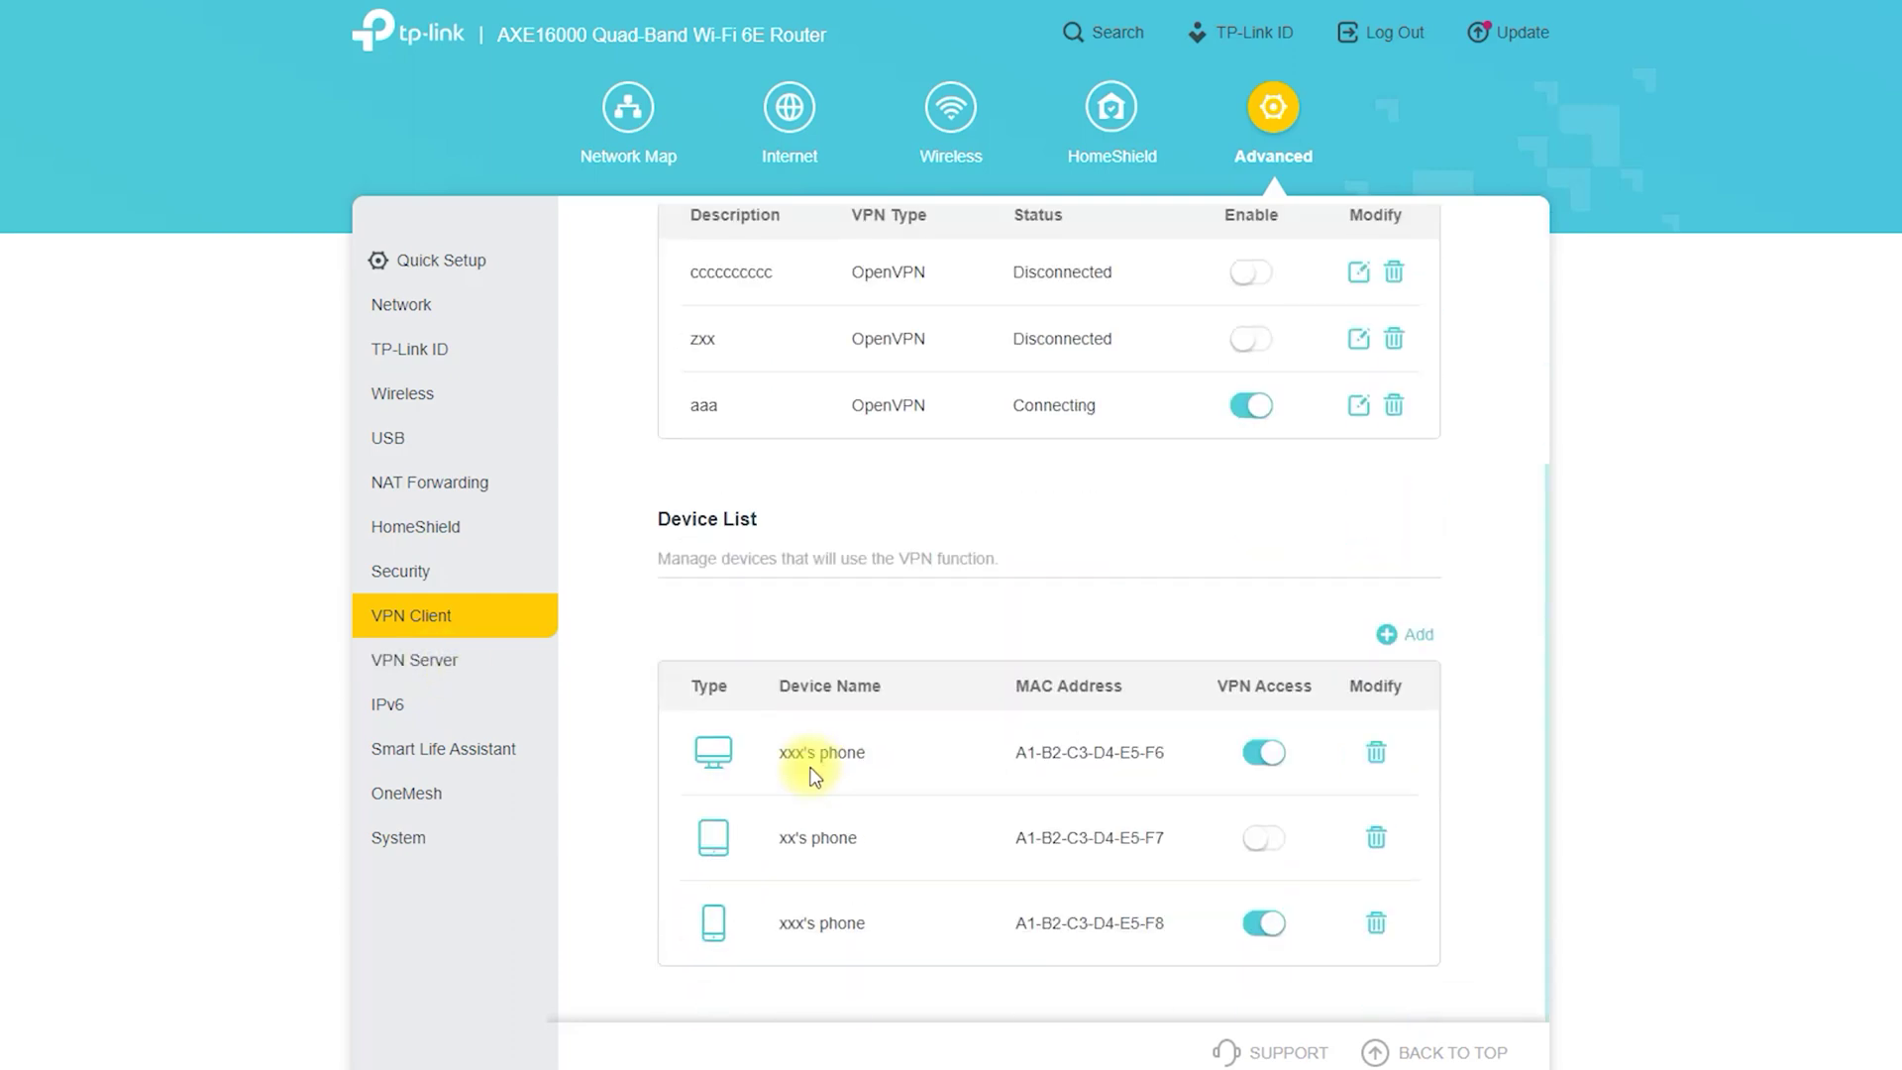
{"action": "left_click", "coordinate": [442, 662]}
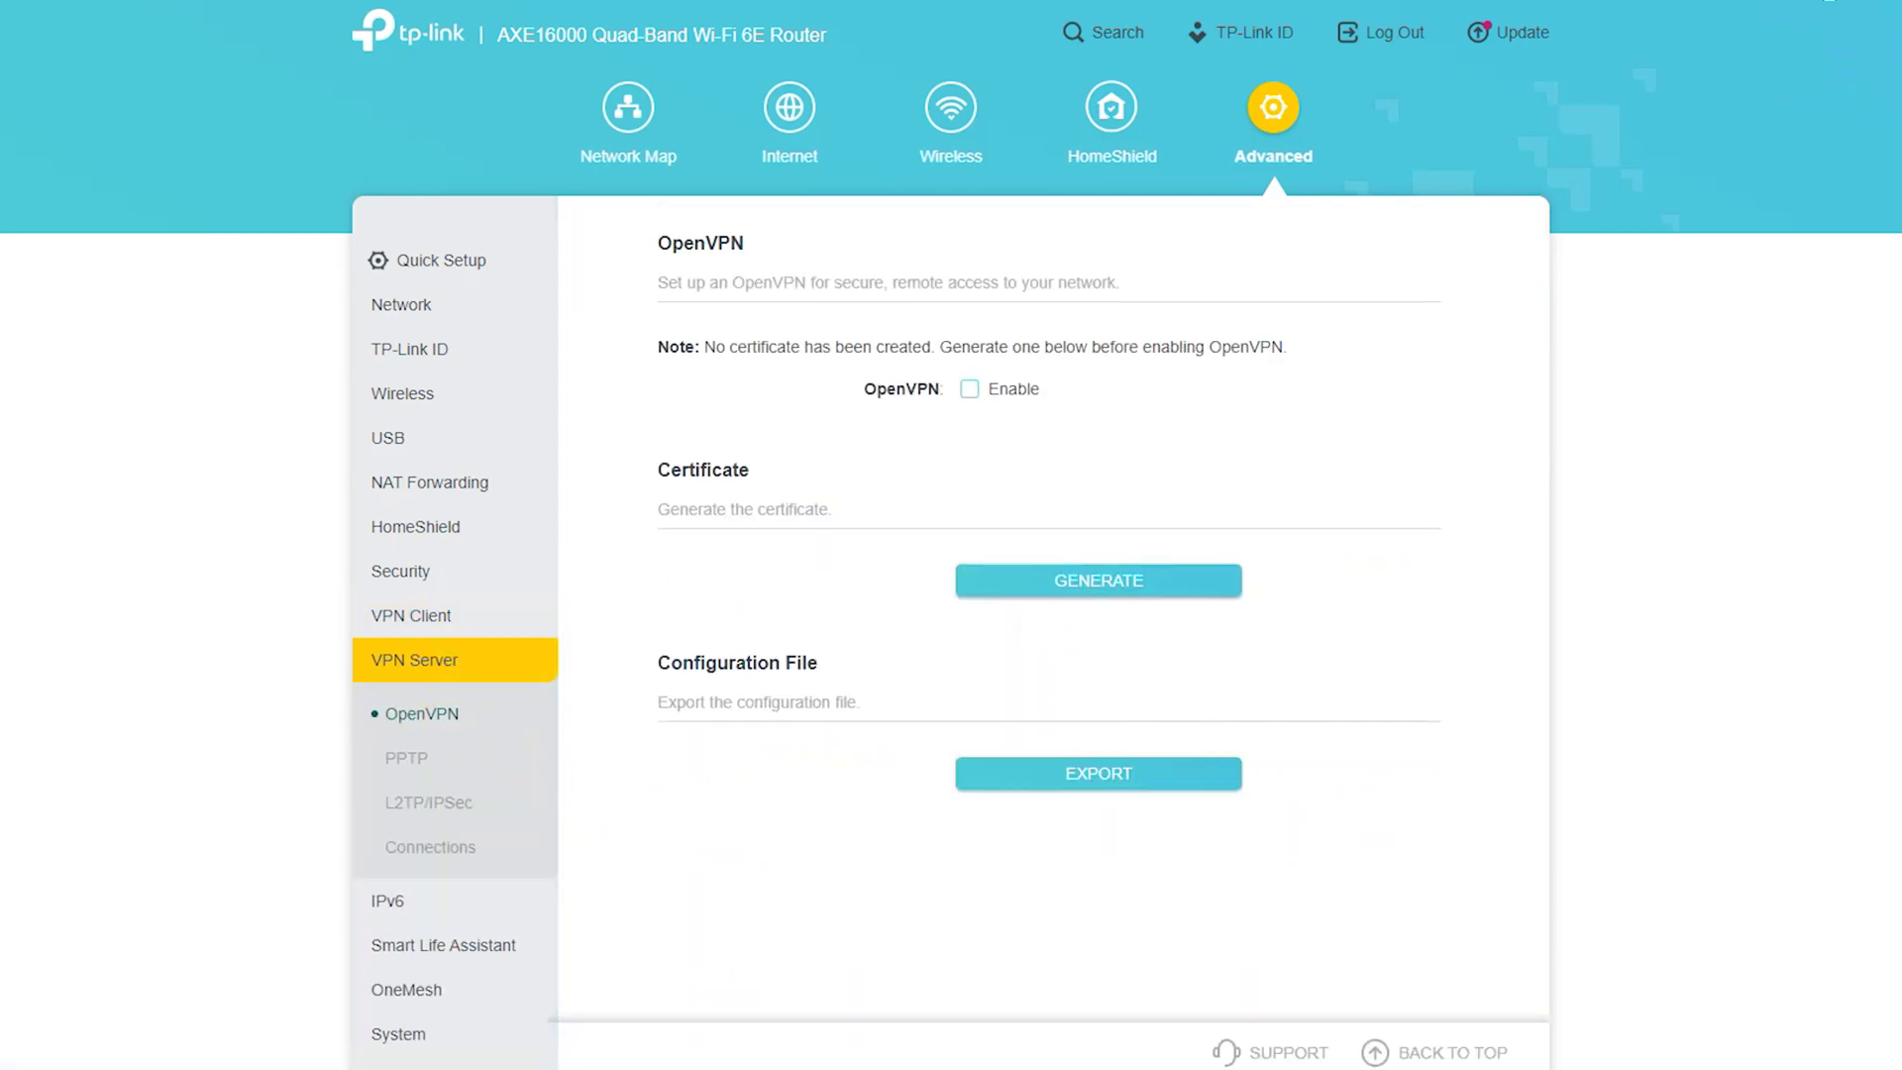
{"action": "left_click_drag", "start_coordinate": [761, 218], "coordinate": [682, 270]}
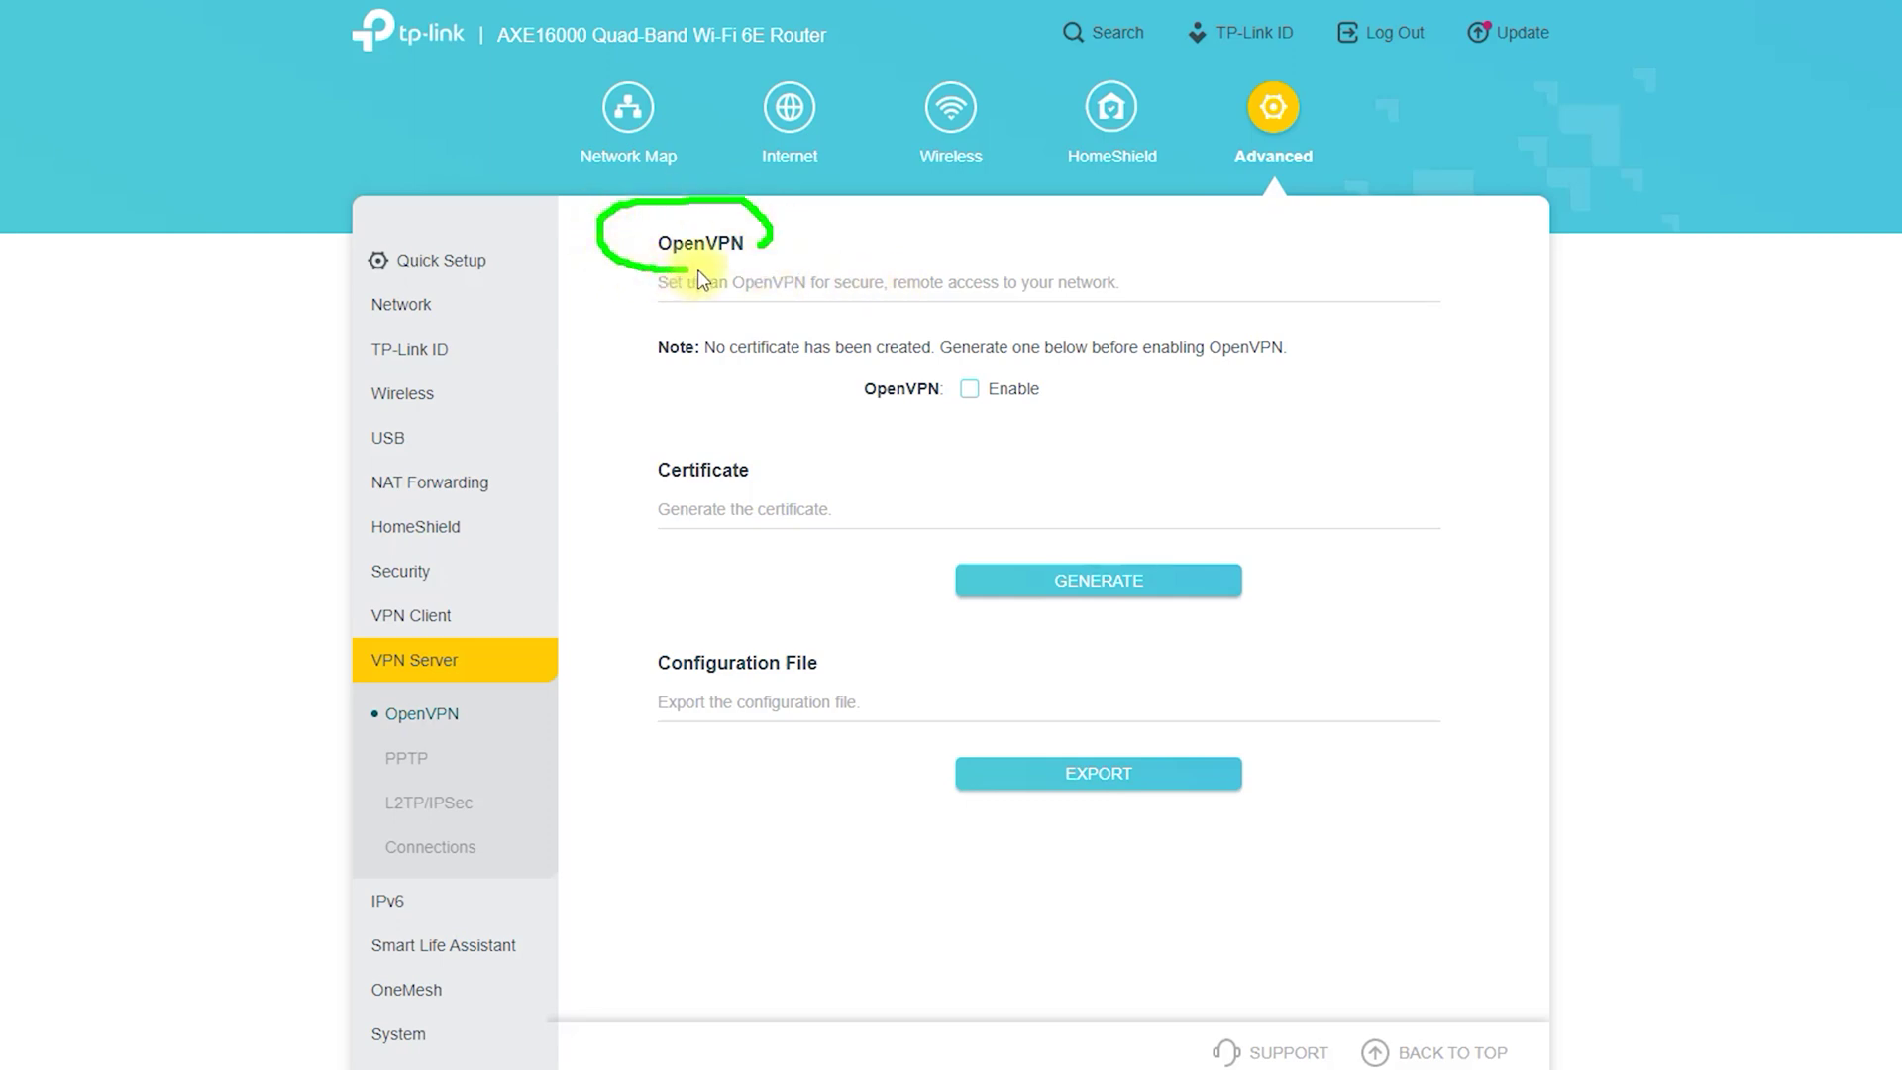
{"action": "left_click_drag", "start_coordinate": [755, 493], "coordinate": [651, 471]}
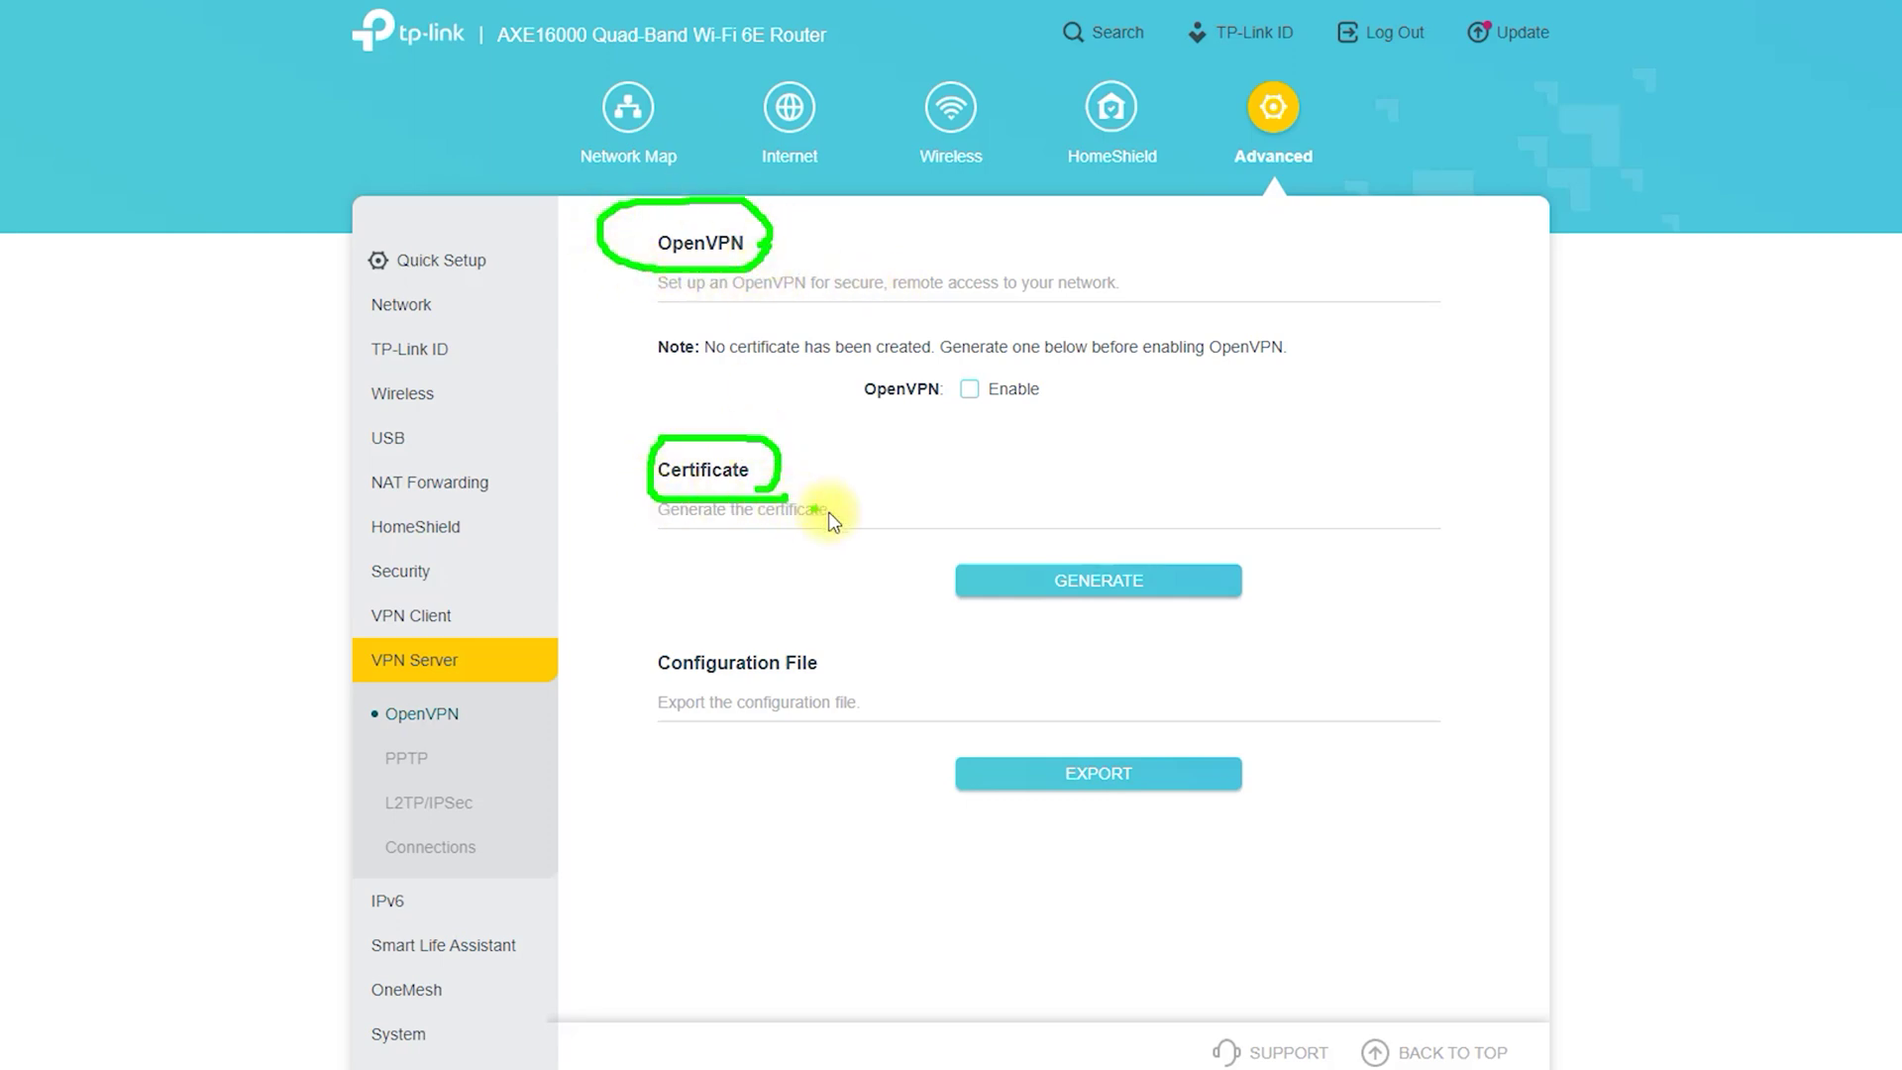
{"action": "left_click", "coordinate": [411, 760]}
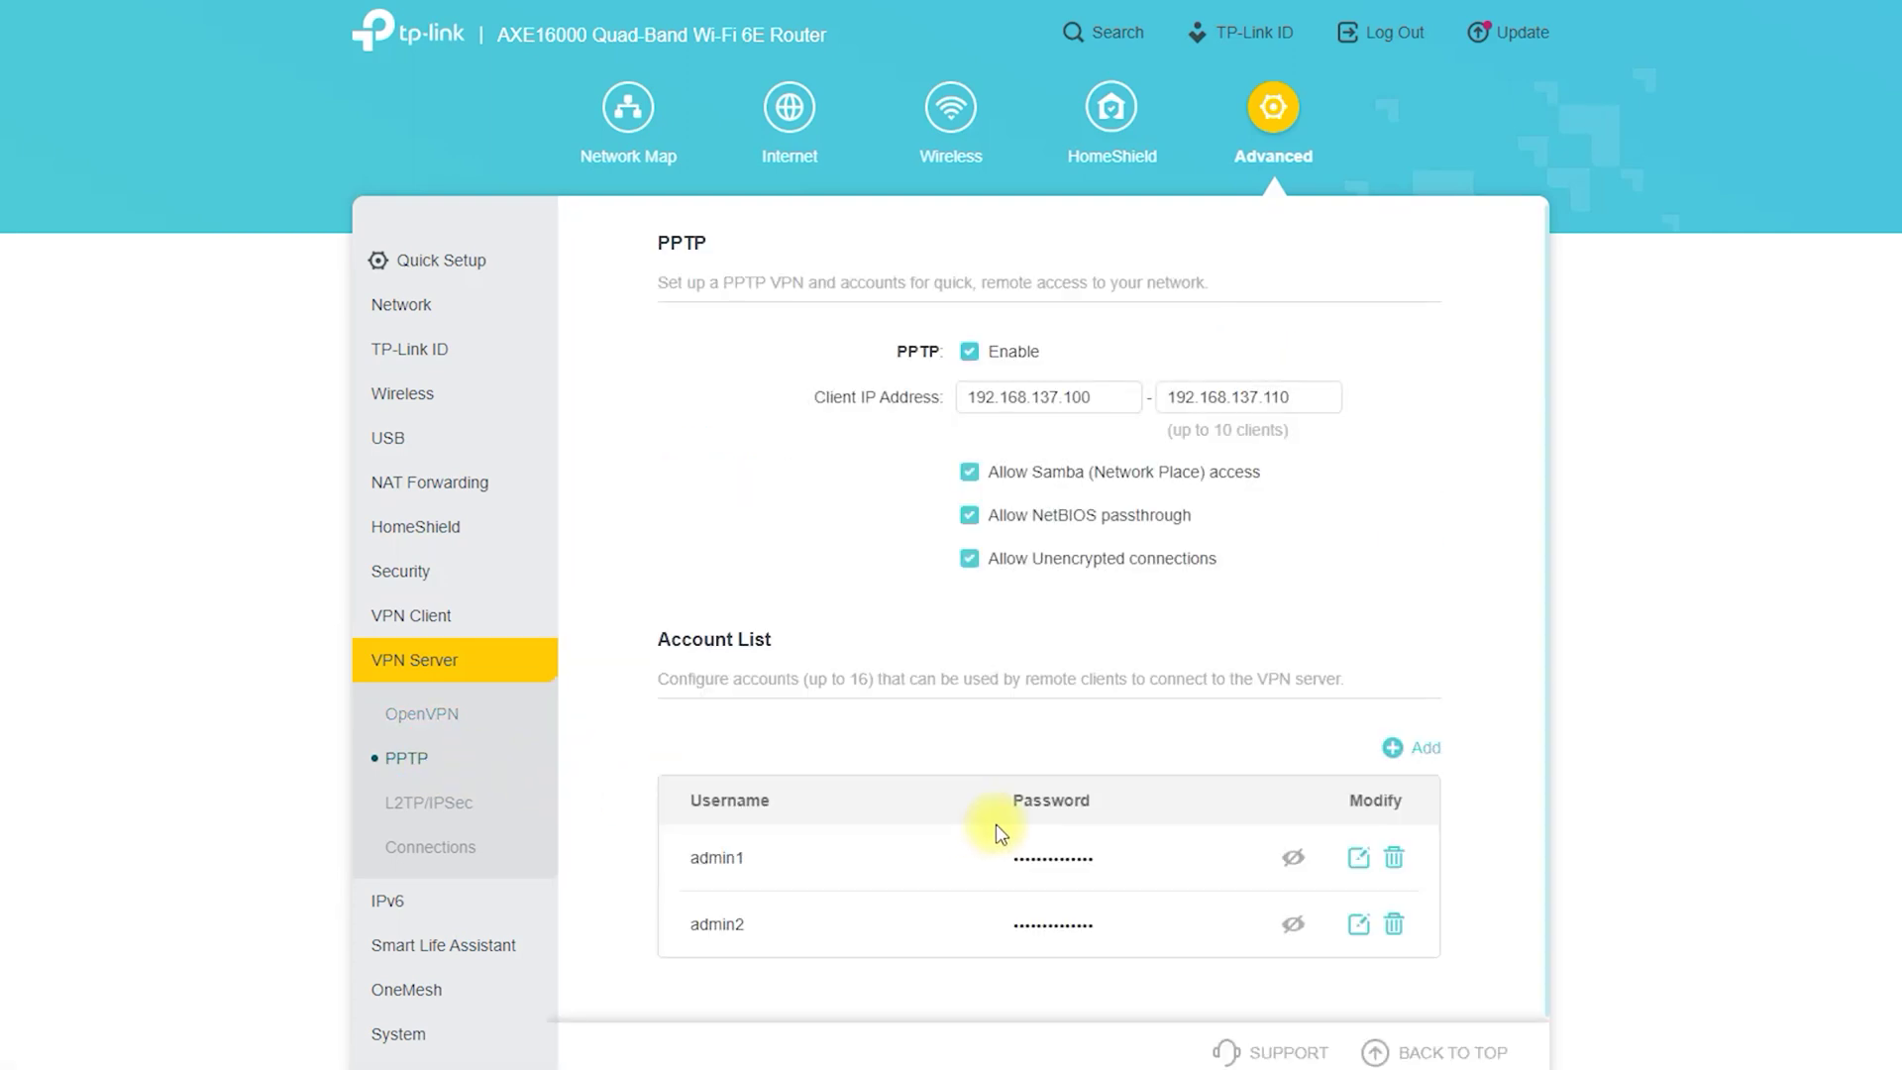
{"action": "left_click", "coordinate": [503, 805]}
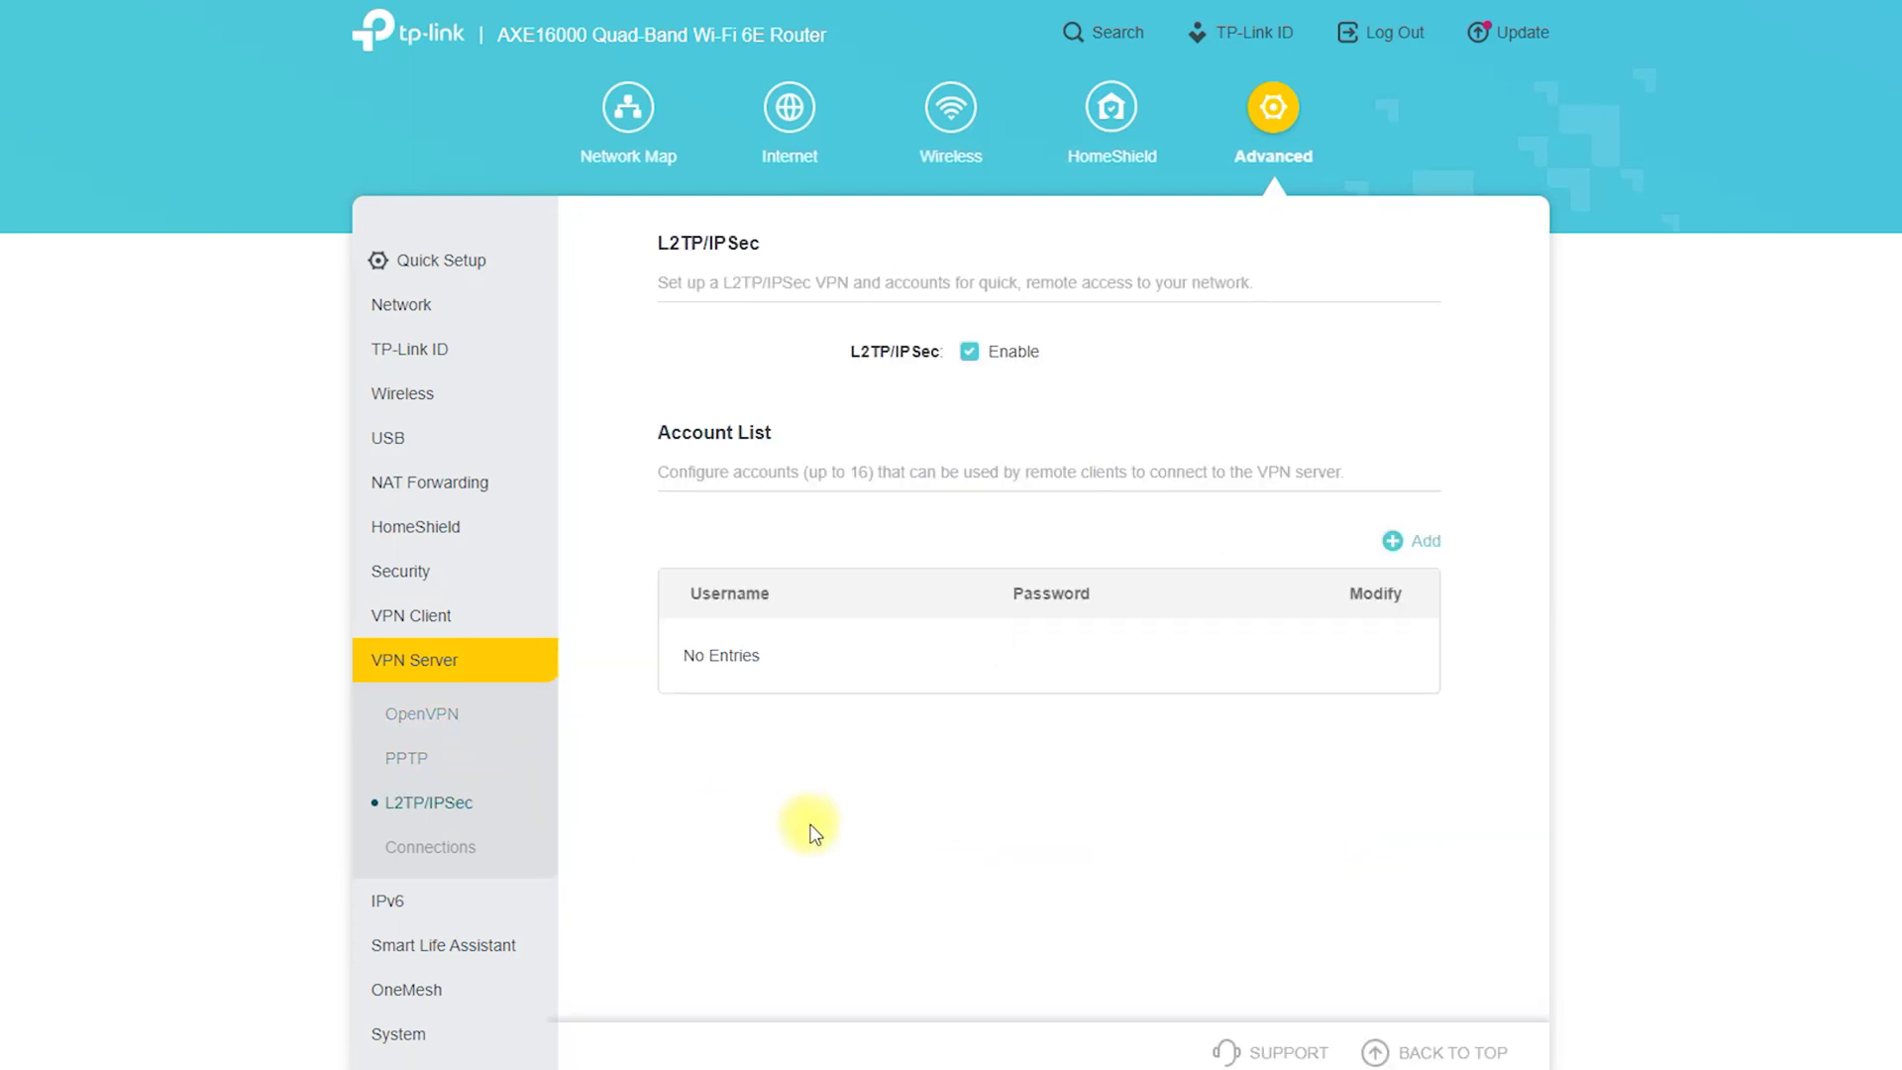
{"action": "left_click", "coordinate": [503, 840]}
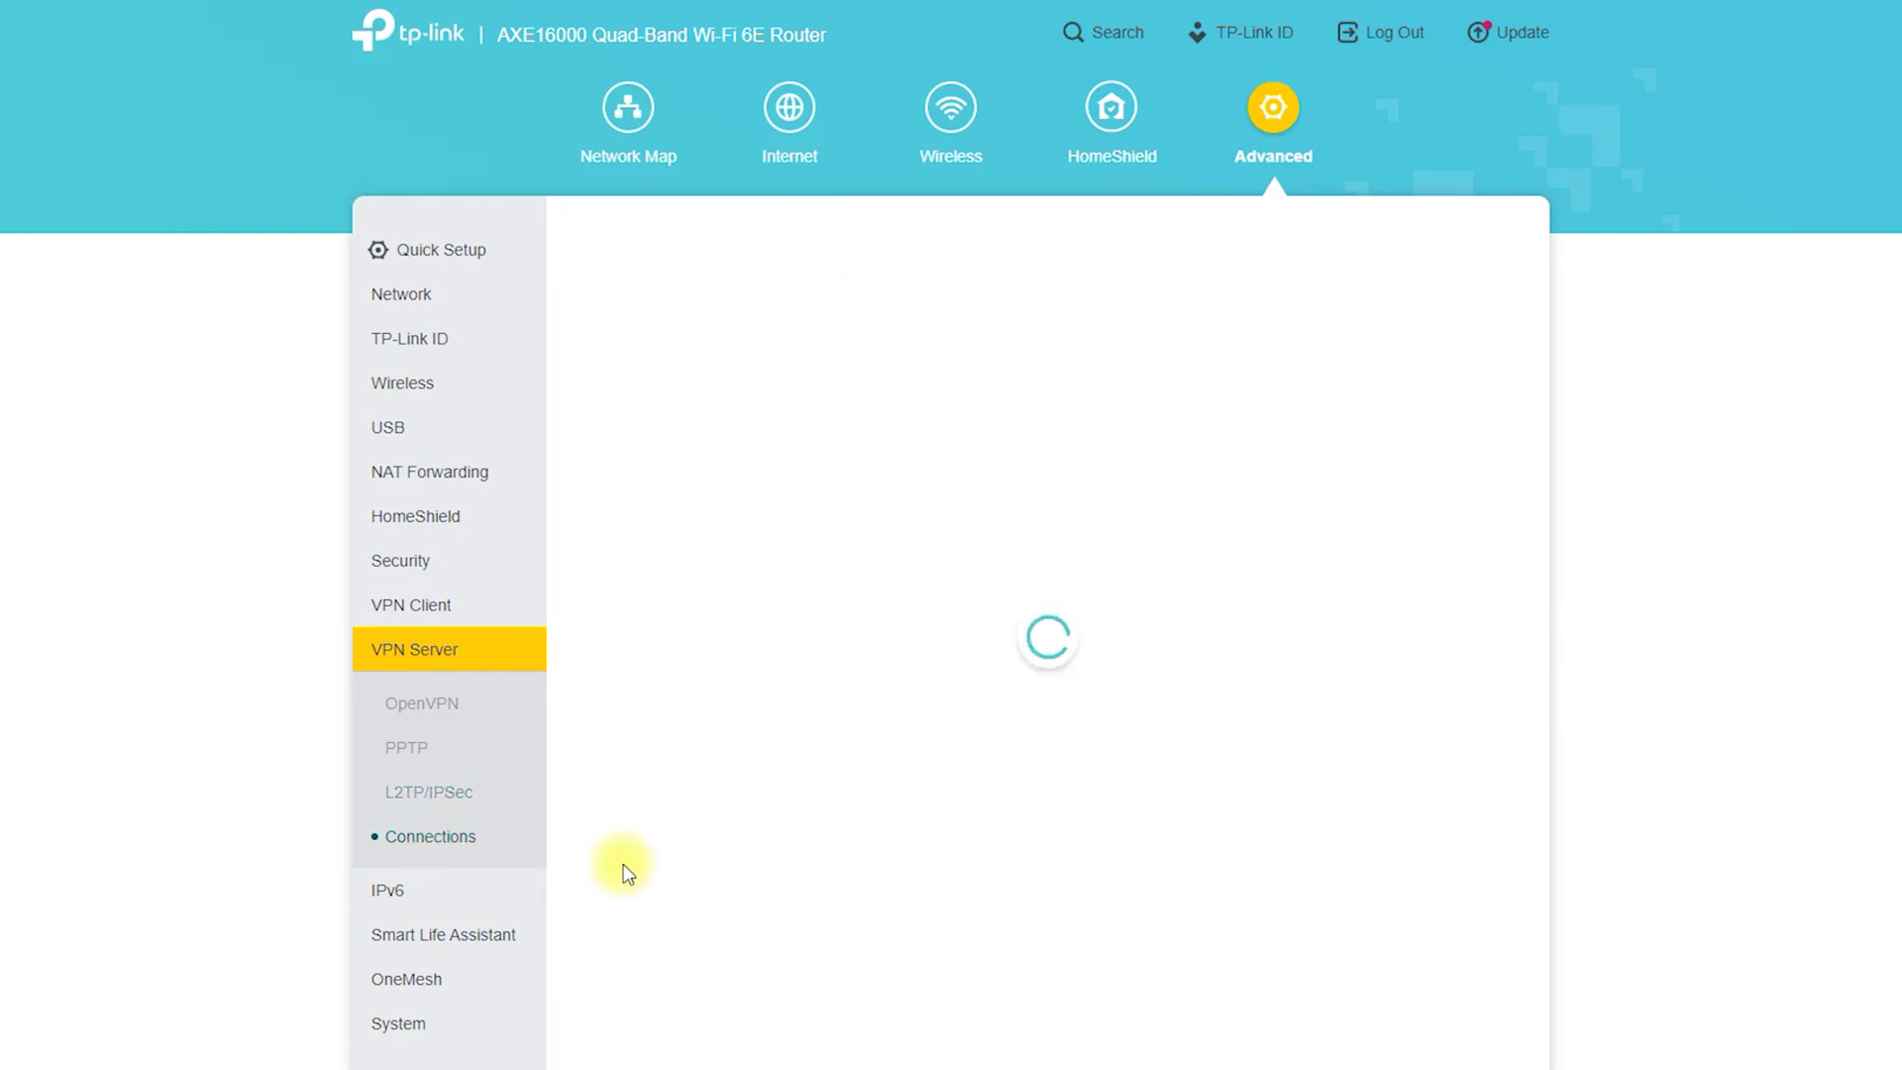
- Open the IPv6 settings and compare the options of the Dynamic IP(SLAAC/DHCPv6), 6to4 Tunnel and PPPoE connection types
{"action": "left_click", "coordinate": [384, 889]}
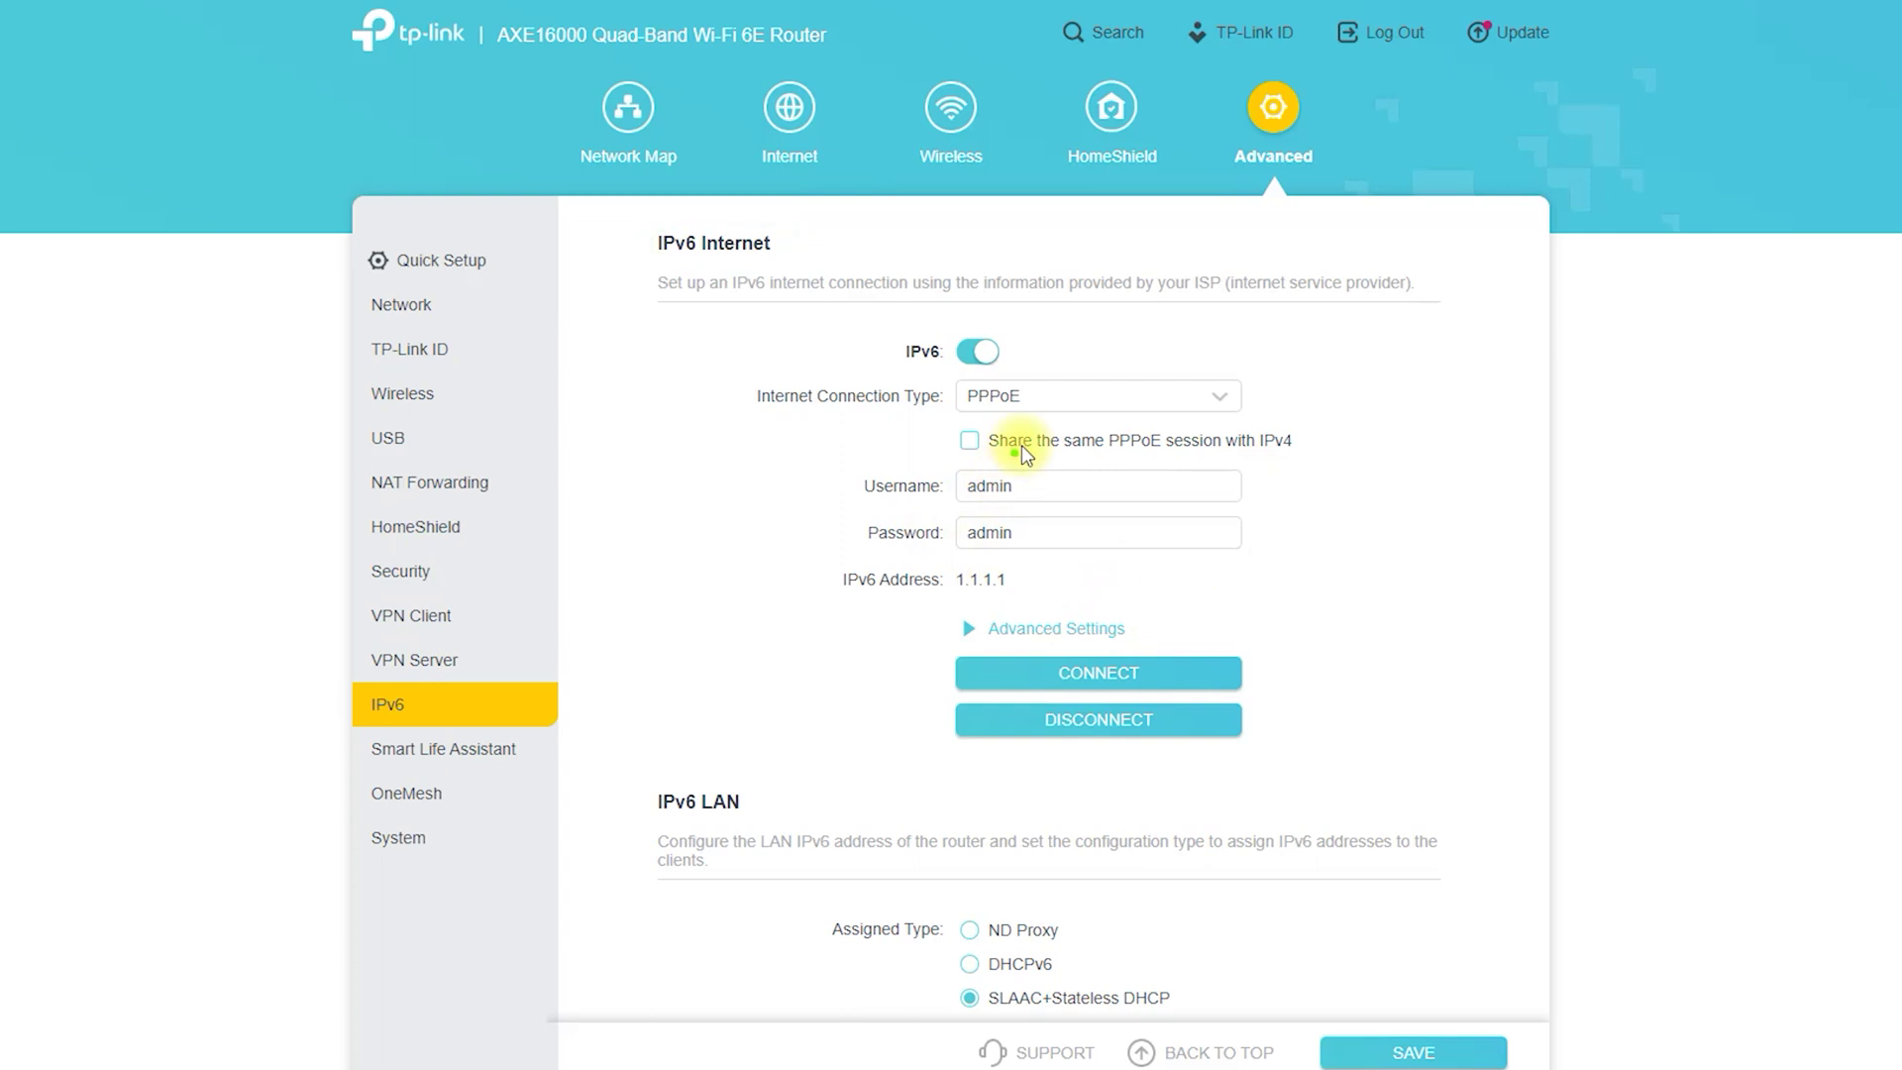
{"action": "left_click", "coordinate": [1096, 395]}
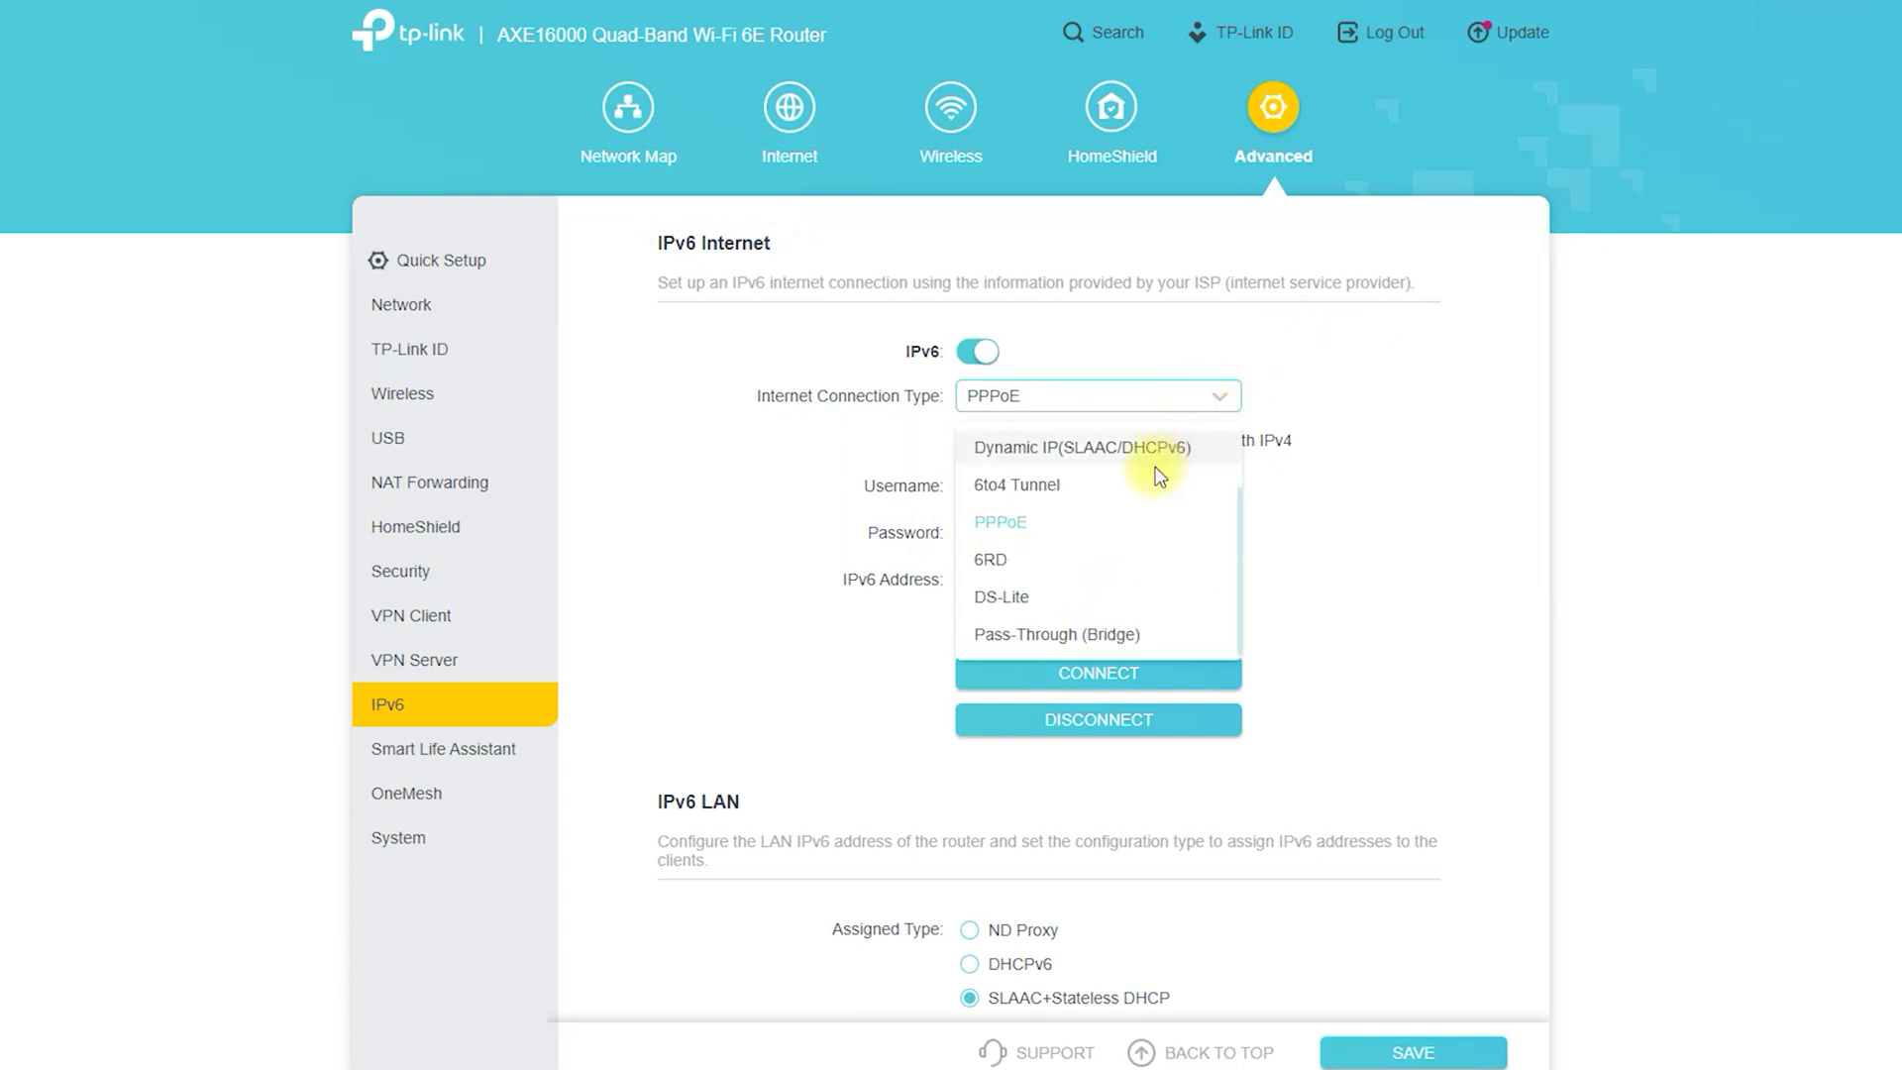
{"action": "left_click", "coordinate": [1154, 447]}
{"action": "left_click", "coordinate": [1124, 402]}
{"action": "left_click", "coordinate": [991, 486]}
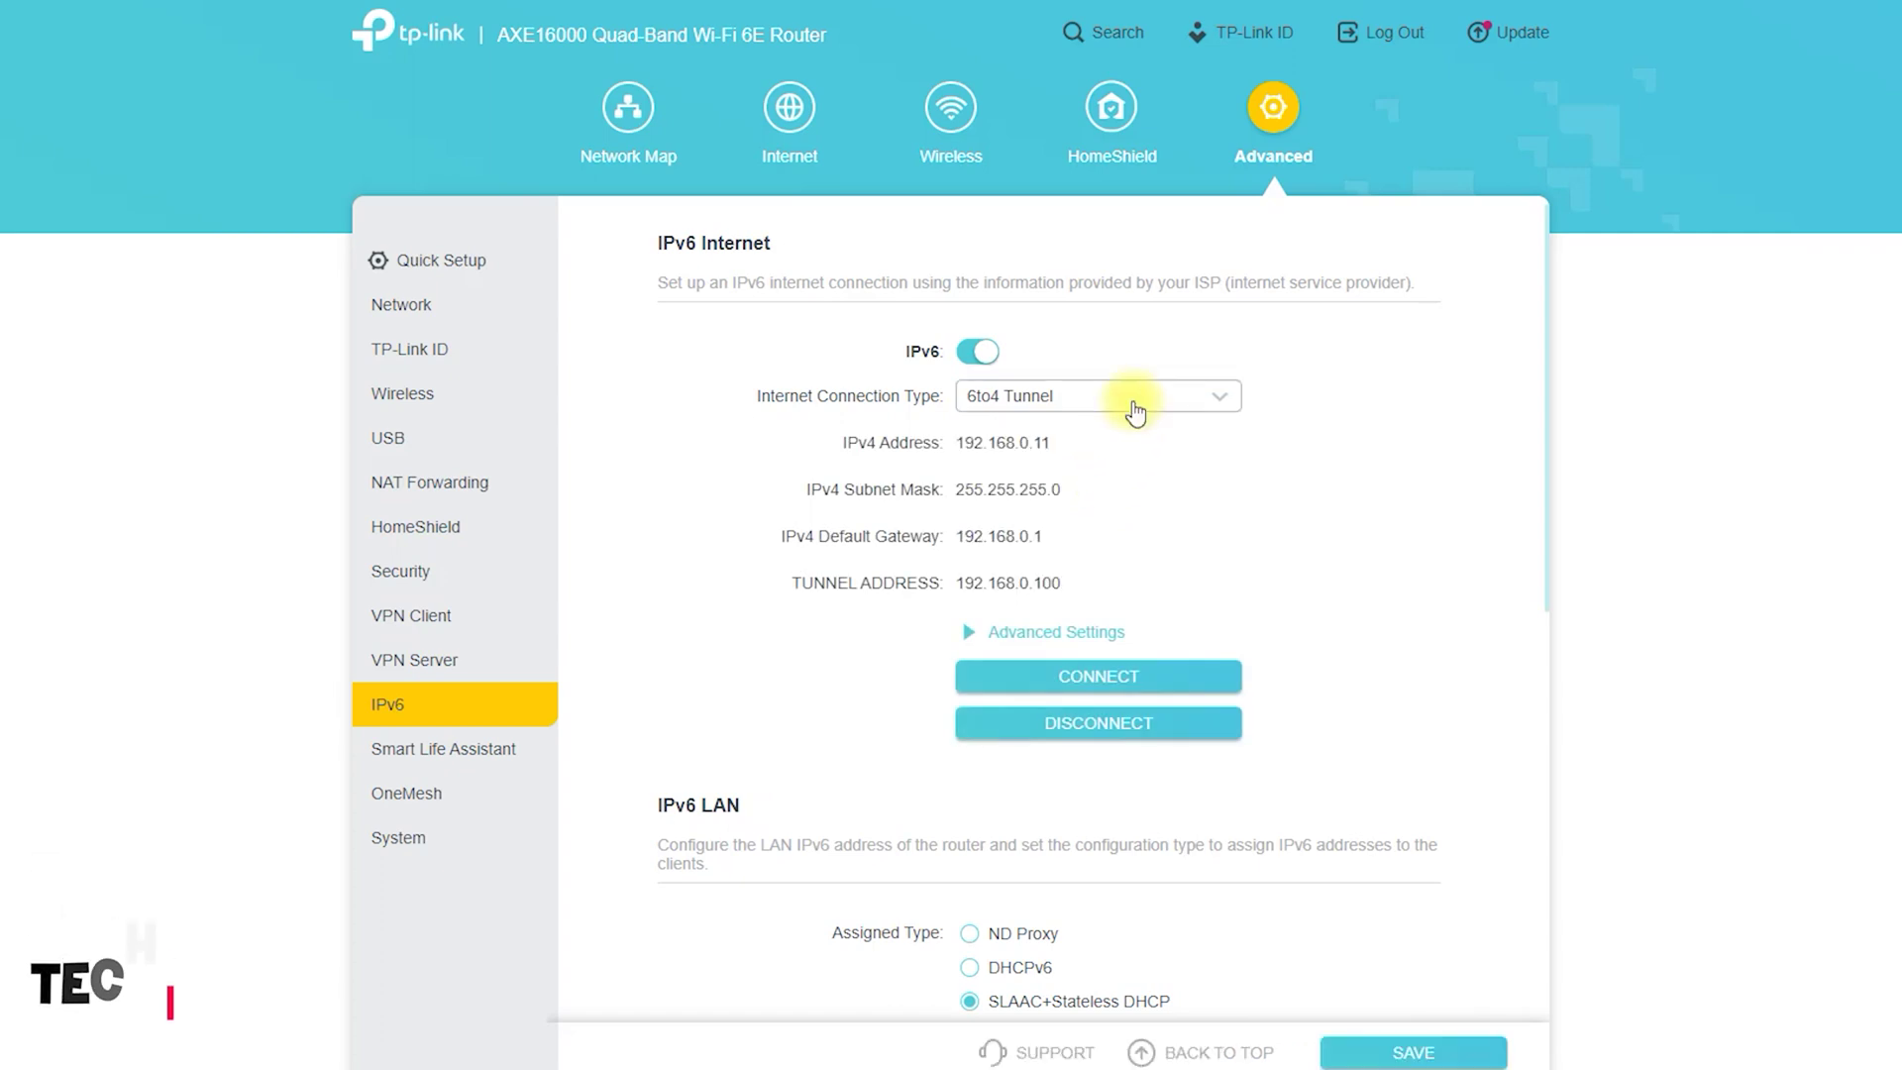
{"action": "left_click", "coordinate": [1133, 395]}
{"action": "left_click", "coordinate": [1094, 520]}
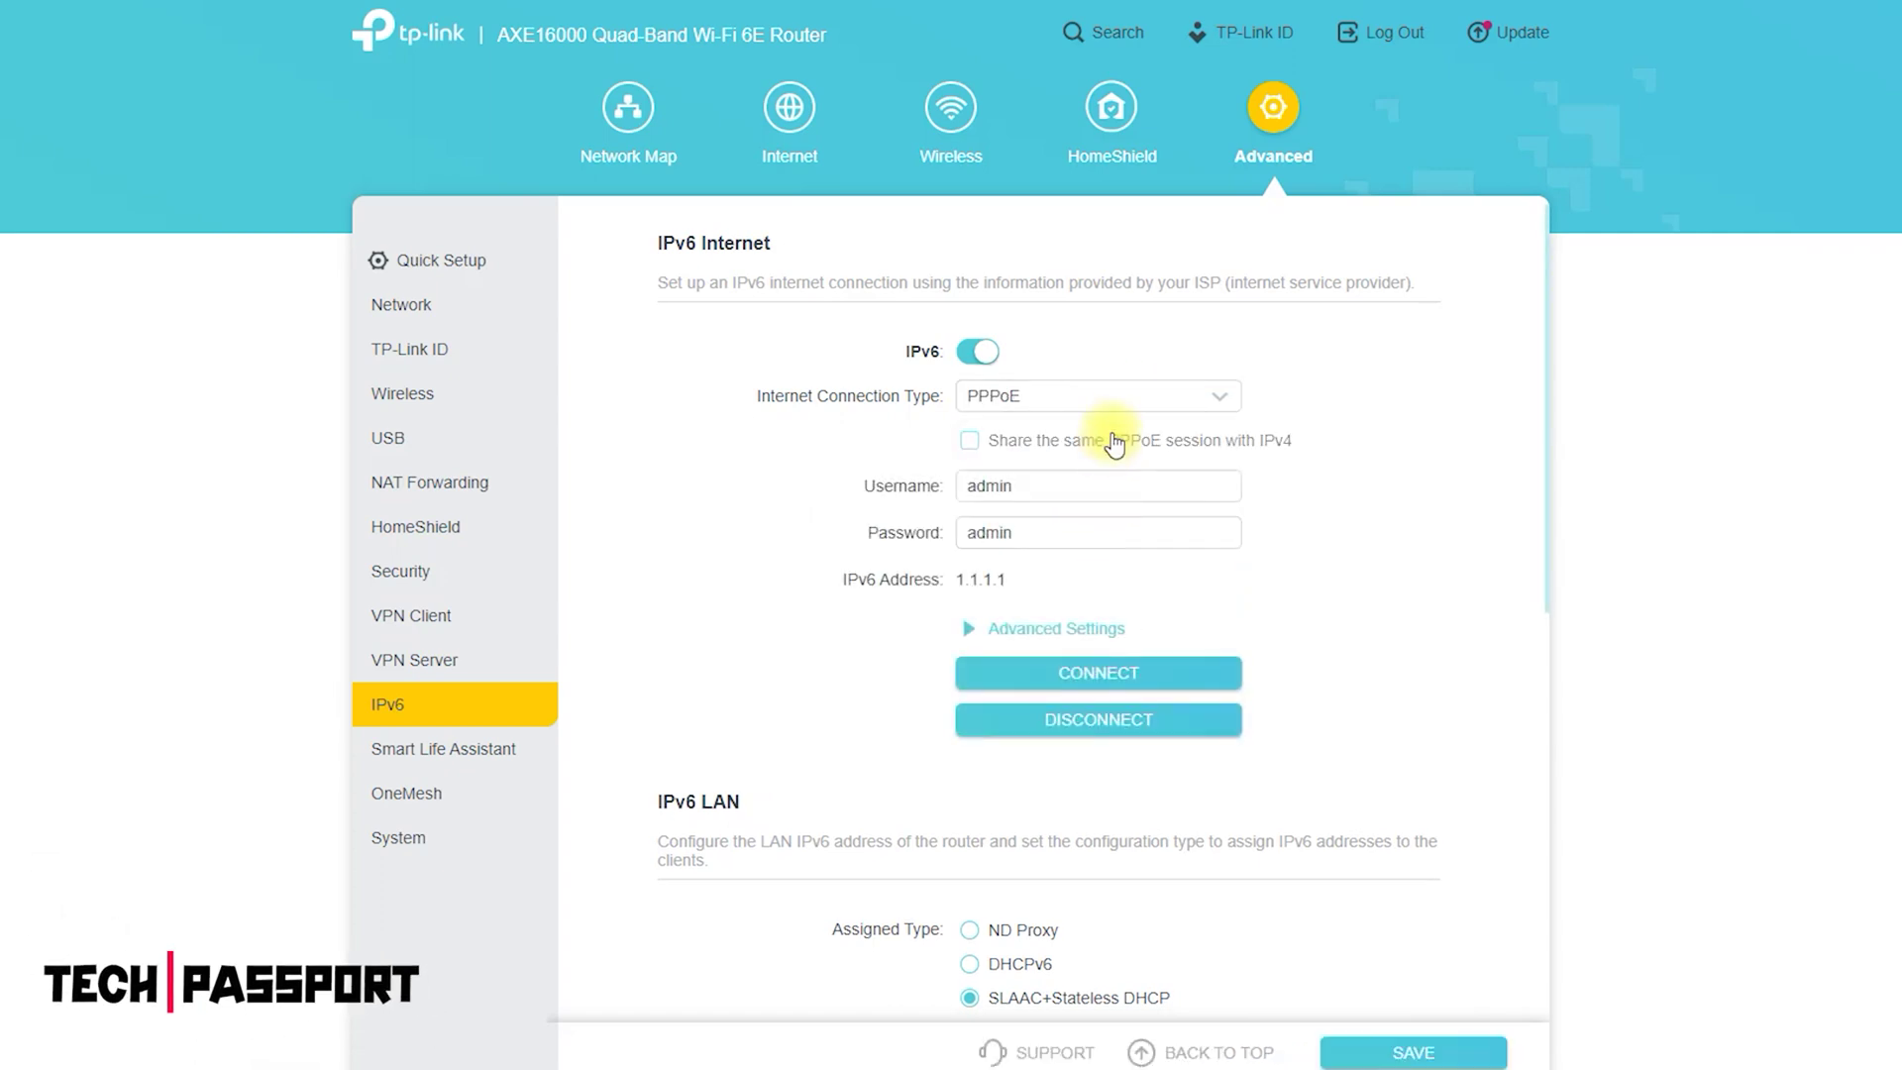
- Preview the 6RD, DS-Lite and Pass-Through (Bridge) IPv6 connection types and examine the MAC Clone section
{"action": "left_click", "coordinate": [1116, 395]}
{"action": "left_click", "coordinate": [1097, 555]}
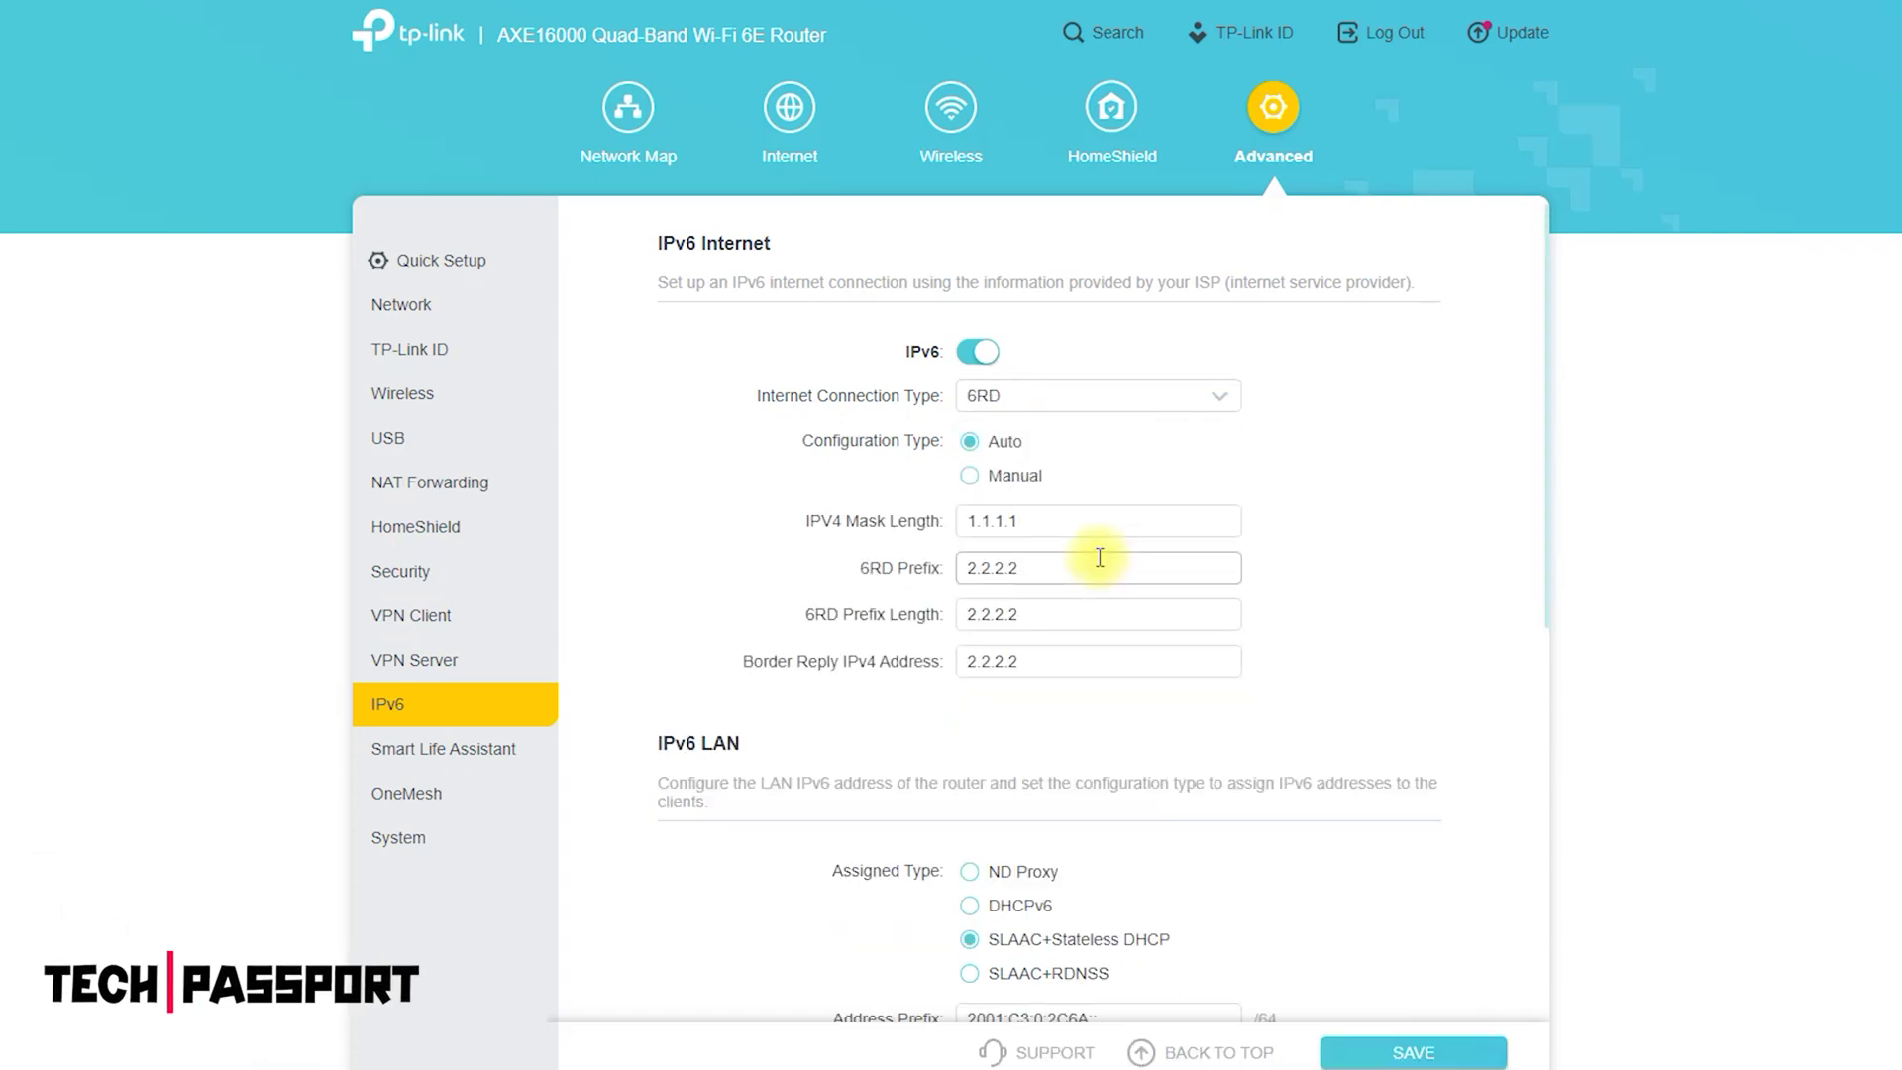
{"action": "left_click", "coordinate": [1116, 394]}
{"action": "left_click", "coordinate": [1080, 594]}
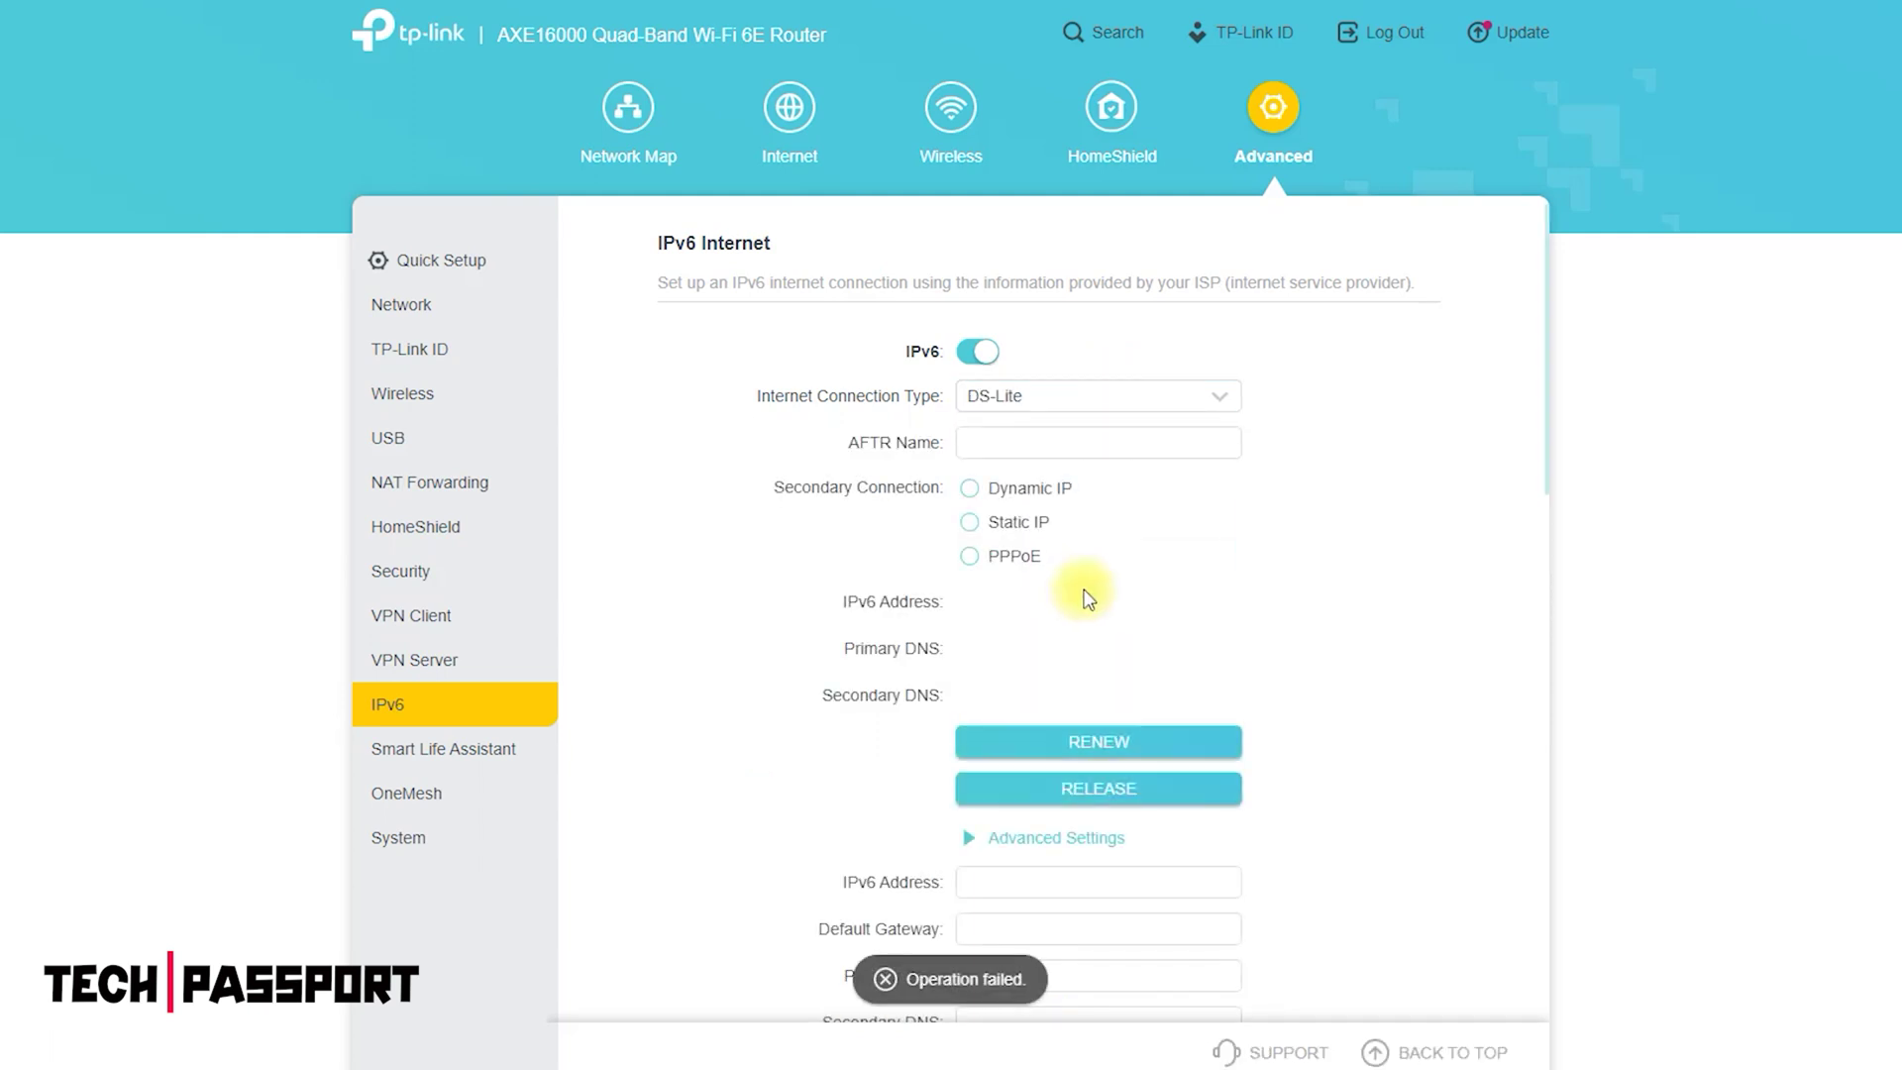
{"action": "left_click", "coordinate": [1126, 401]}
{"action": "left_click", "coordinate": [1079, 639]}
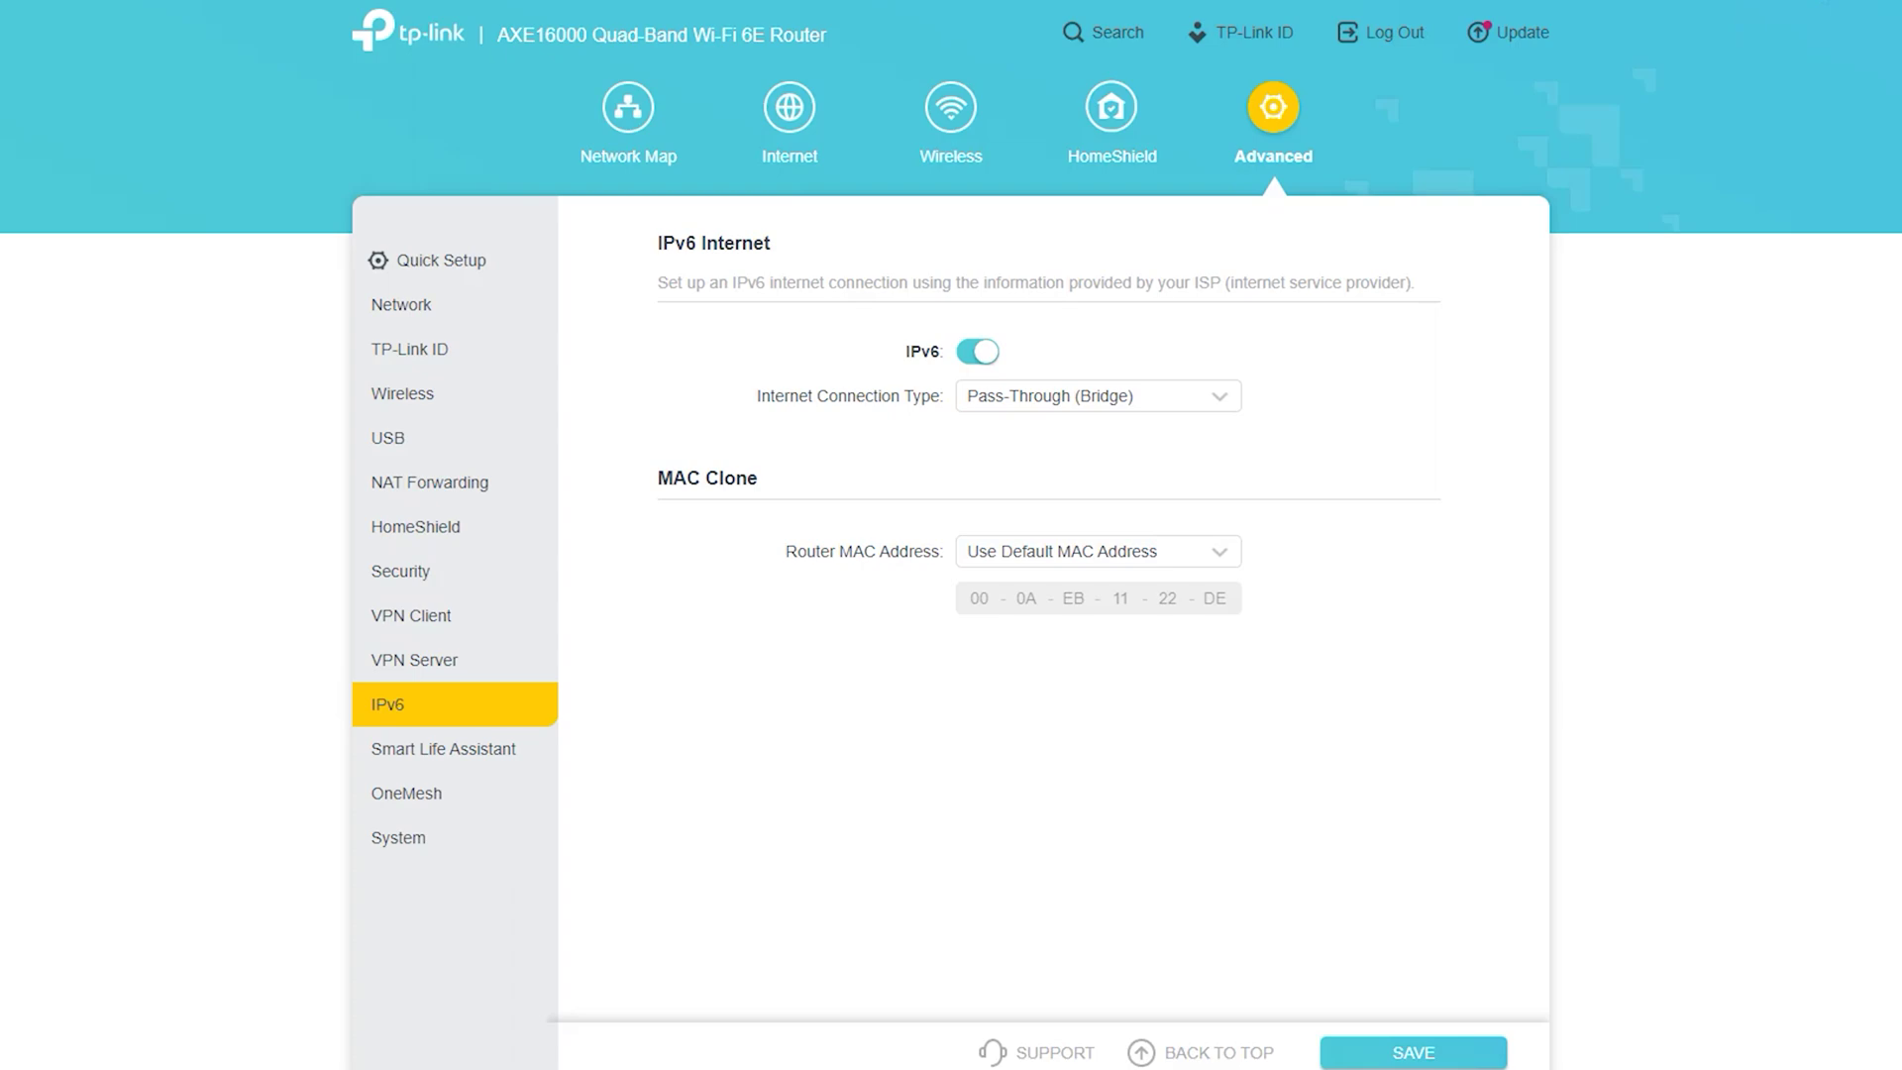
{"action": "mouse_move", "coordinate": [784, 467]}
{"action": "left_mouse_down"}
{"action": "mouse_move", "coordinate": [637, 441]}
{"action": "mouse_move", "coordinate": [777, 518]}
{"action": "left_mouse_up"}
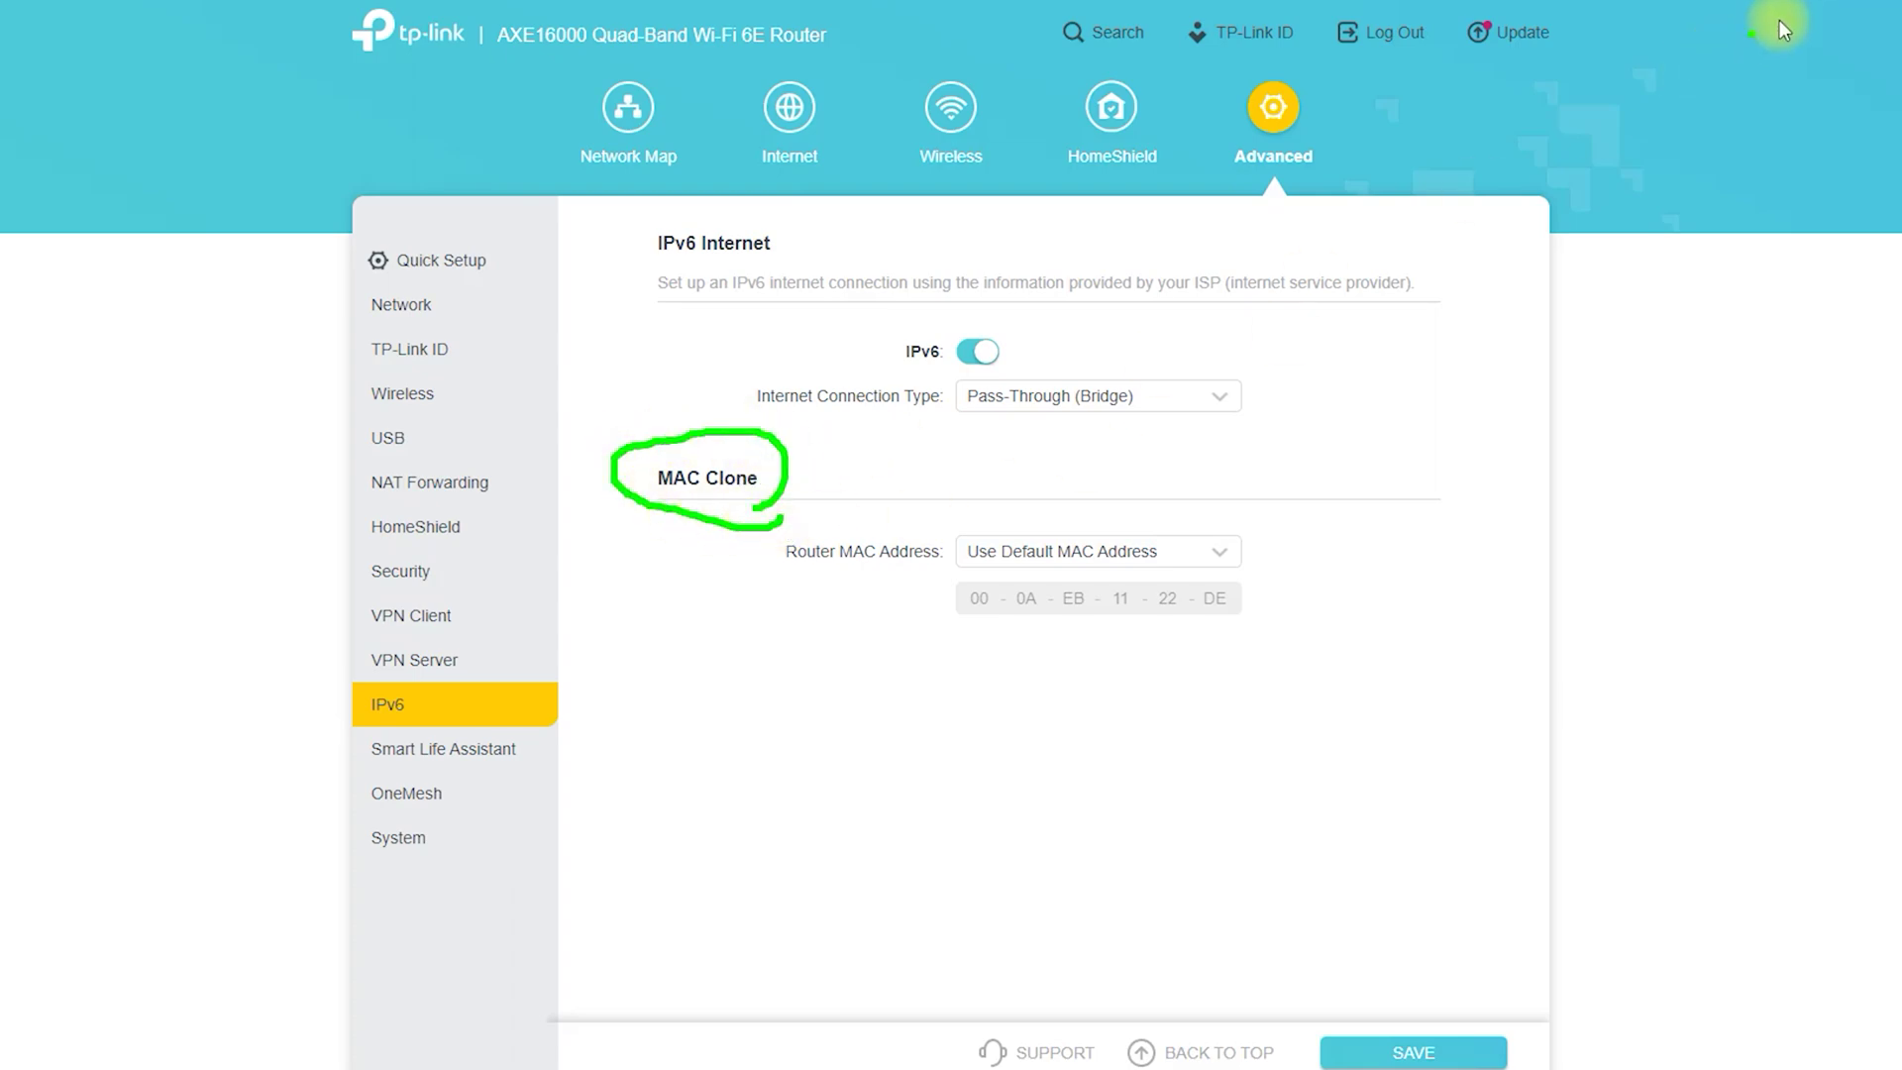
- Open the Smart Life Assistant page for Alexa and read through its setup instructions
{"action": "left_click", "coordinate": [501, 745]}
{"action": "left_click", "coordinate": [491, 825]}
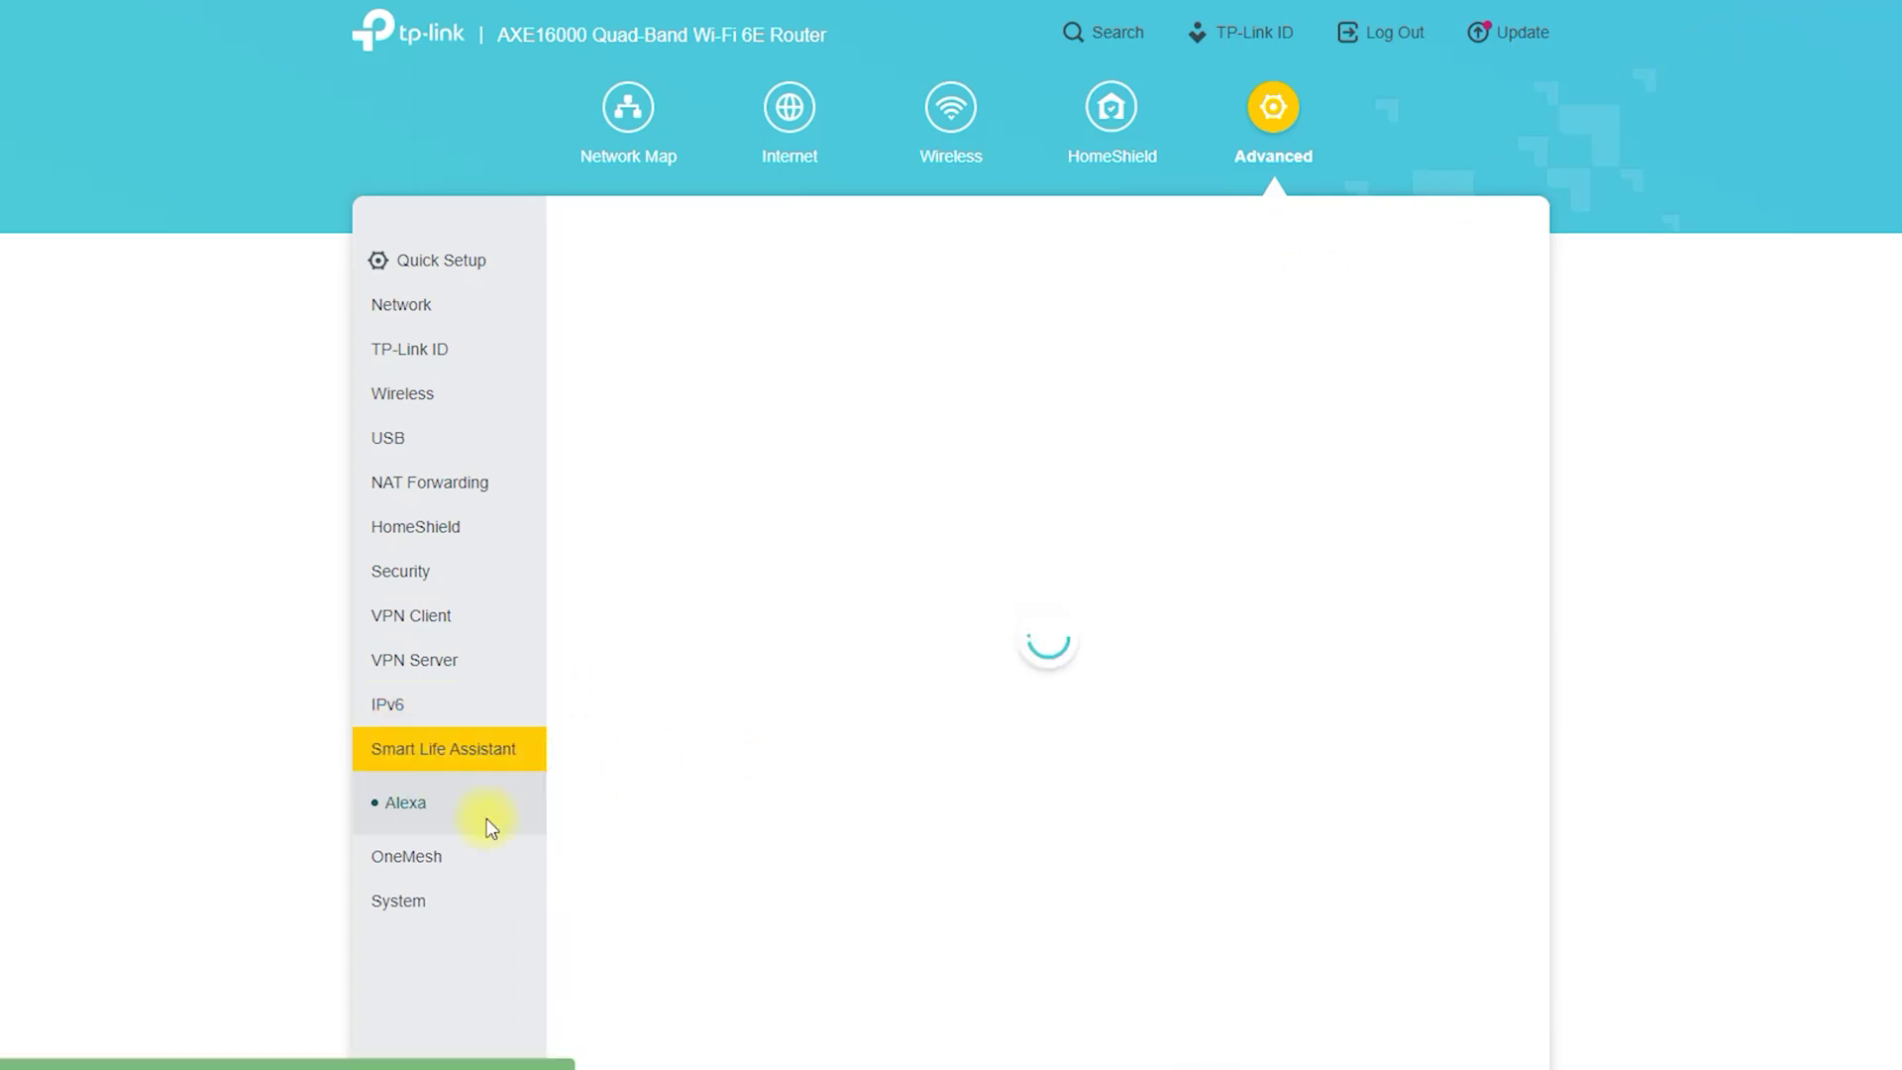
{"action": "scroll", "coordinate": [883, 814], "scroll_direction": "down", "scroll_amount": 2}
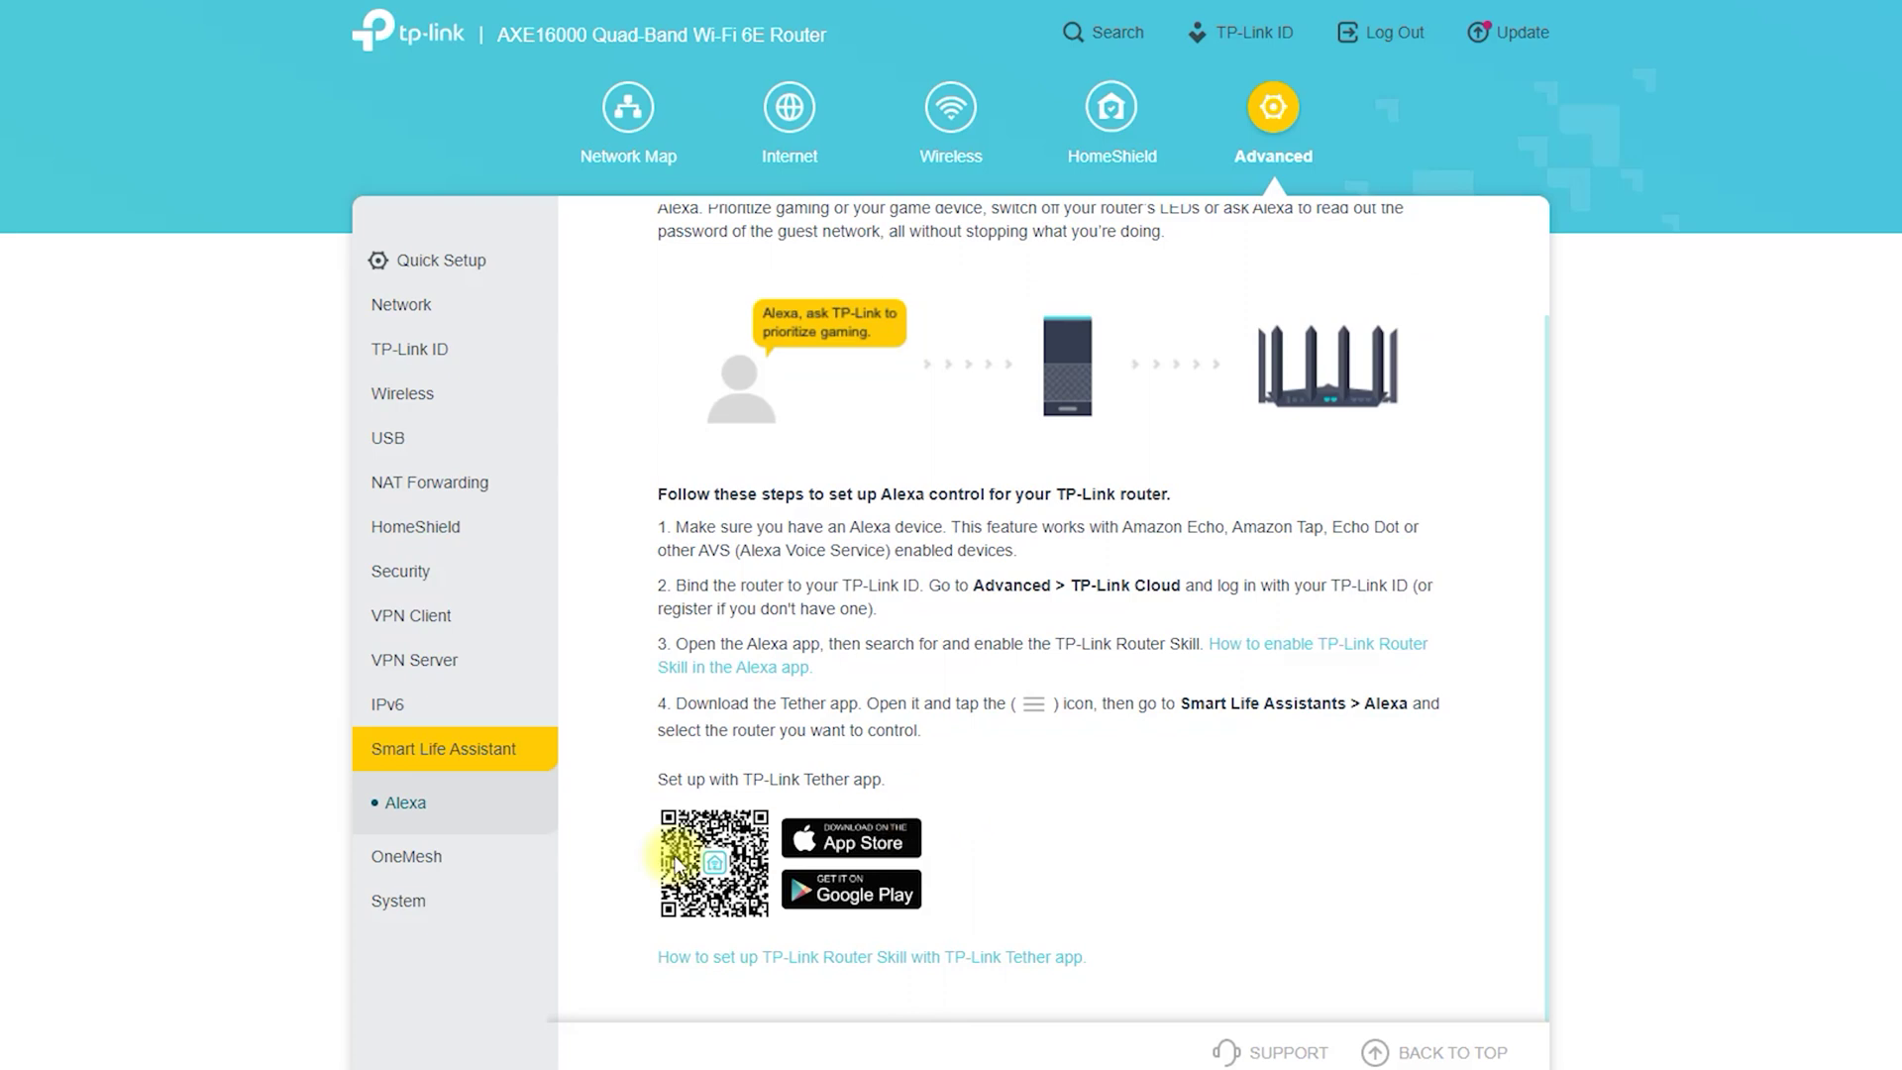
- Open the OneMesh page and examine its enable switch and the list of mesh devices
{"action": "left_click", "coordinate": [436, 858]}
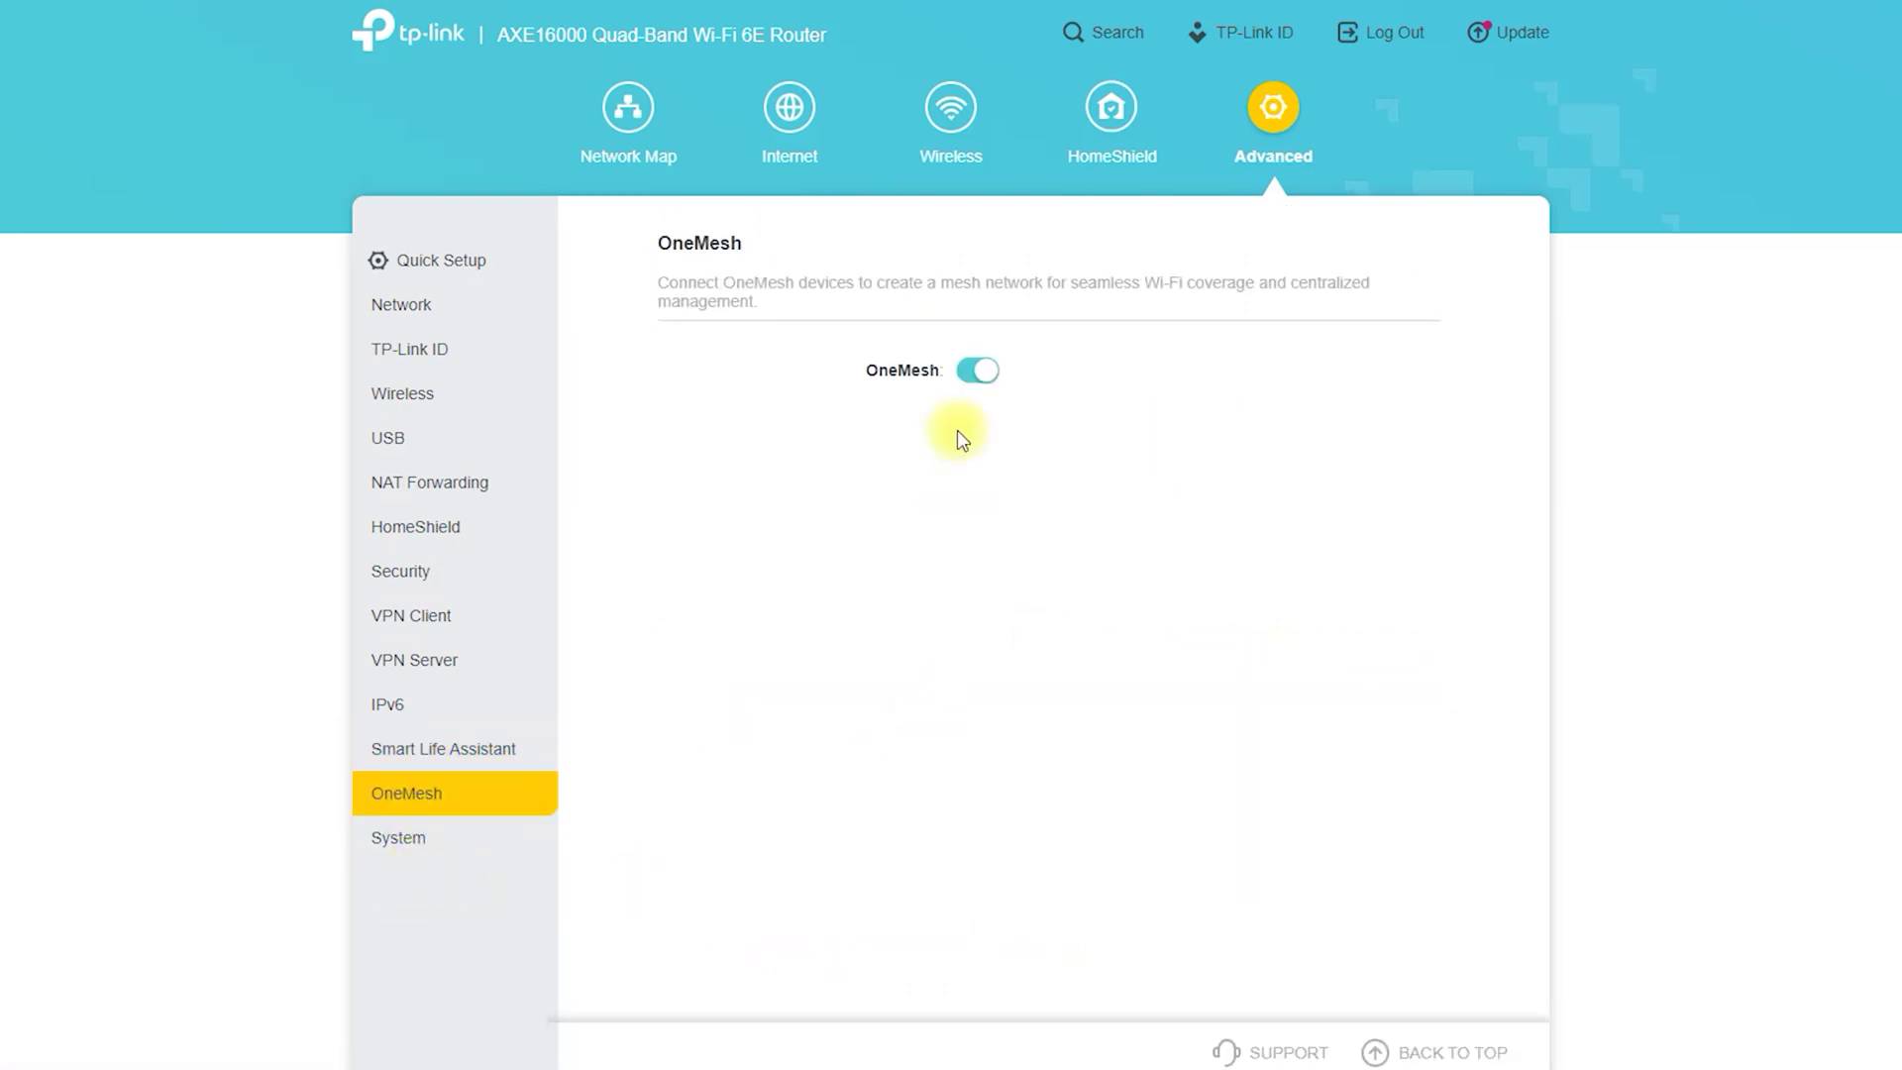
{"action": "mouse_move", "coordinate": [763, 220]}
{"action": "left_mouse_down"}
{"action": "mouse_move", "coordinate": [674, 242]}
{"action": "mouse_move", "coordinate": [782, 252]}
{"action": "left_mouse_up"}
{"action": "mouse_move", "coordinate": [972, 408]}
{"action": "left_mouse_down"}
{"action": "mouse_move", "coordinate": [959, 330]}
{"action": "mouse_move", "coordinate": [983, 409]}
{"action": "left_mouse_up"}
{"action": "left_click_drag", "start_coordinate": [691, 533], "coordinate": [987, 546]}
{"action": "left_click_drag", "start_coordinate": [693, 636], "coordinate": [992, 647]}
{"action": "left_click_drag", "start_coordinate": [687, 738], "coordinate": [944, 751]}
{"action": "left_click", "coordinate": [1016, 784]}
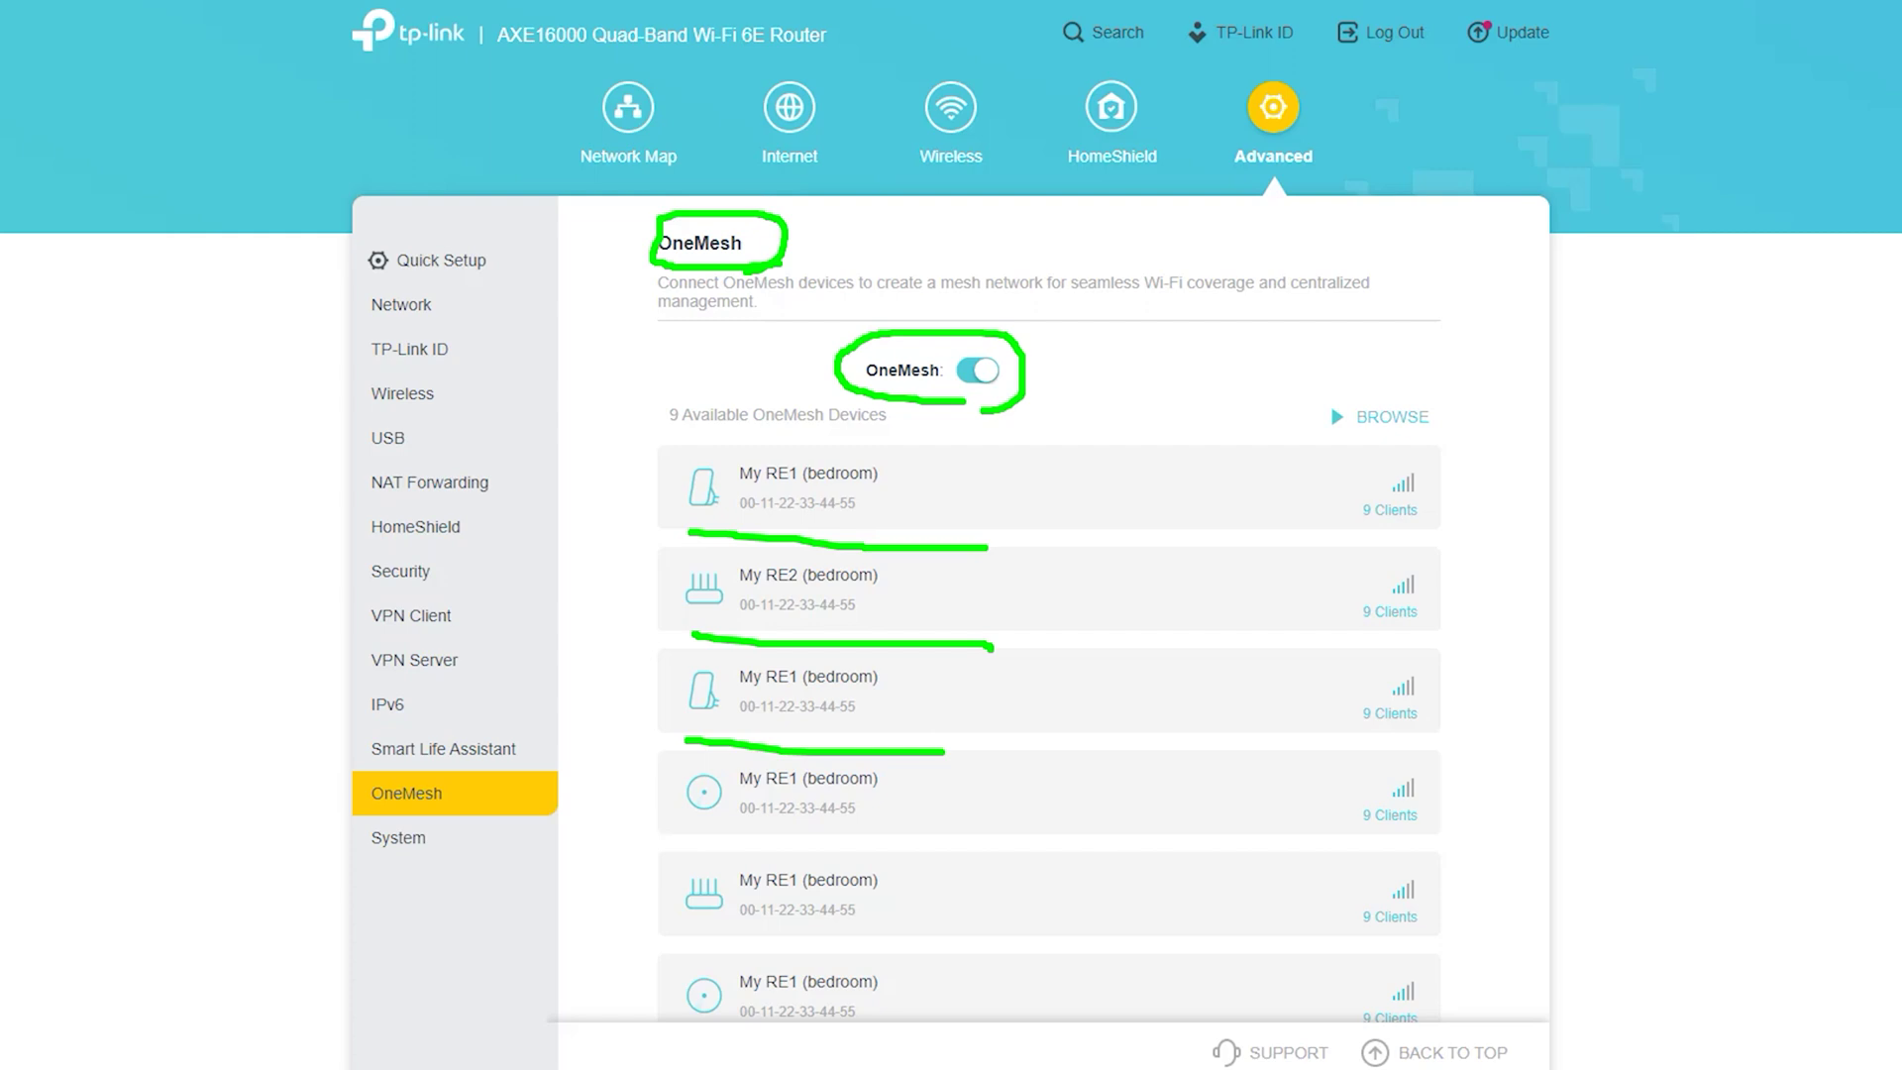
- Browse the available OneMesh devices and add the AC500 to the mesh network, confirming the addition
{"action": "left_click", "coordinate": [1389, 414]}
{"action": "left_click", "coordinate": [1347, 487]}
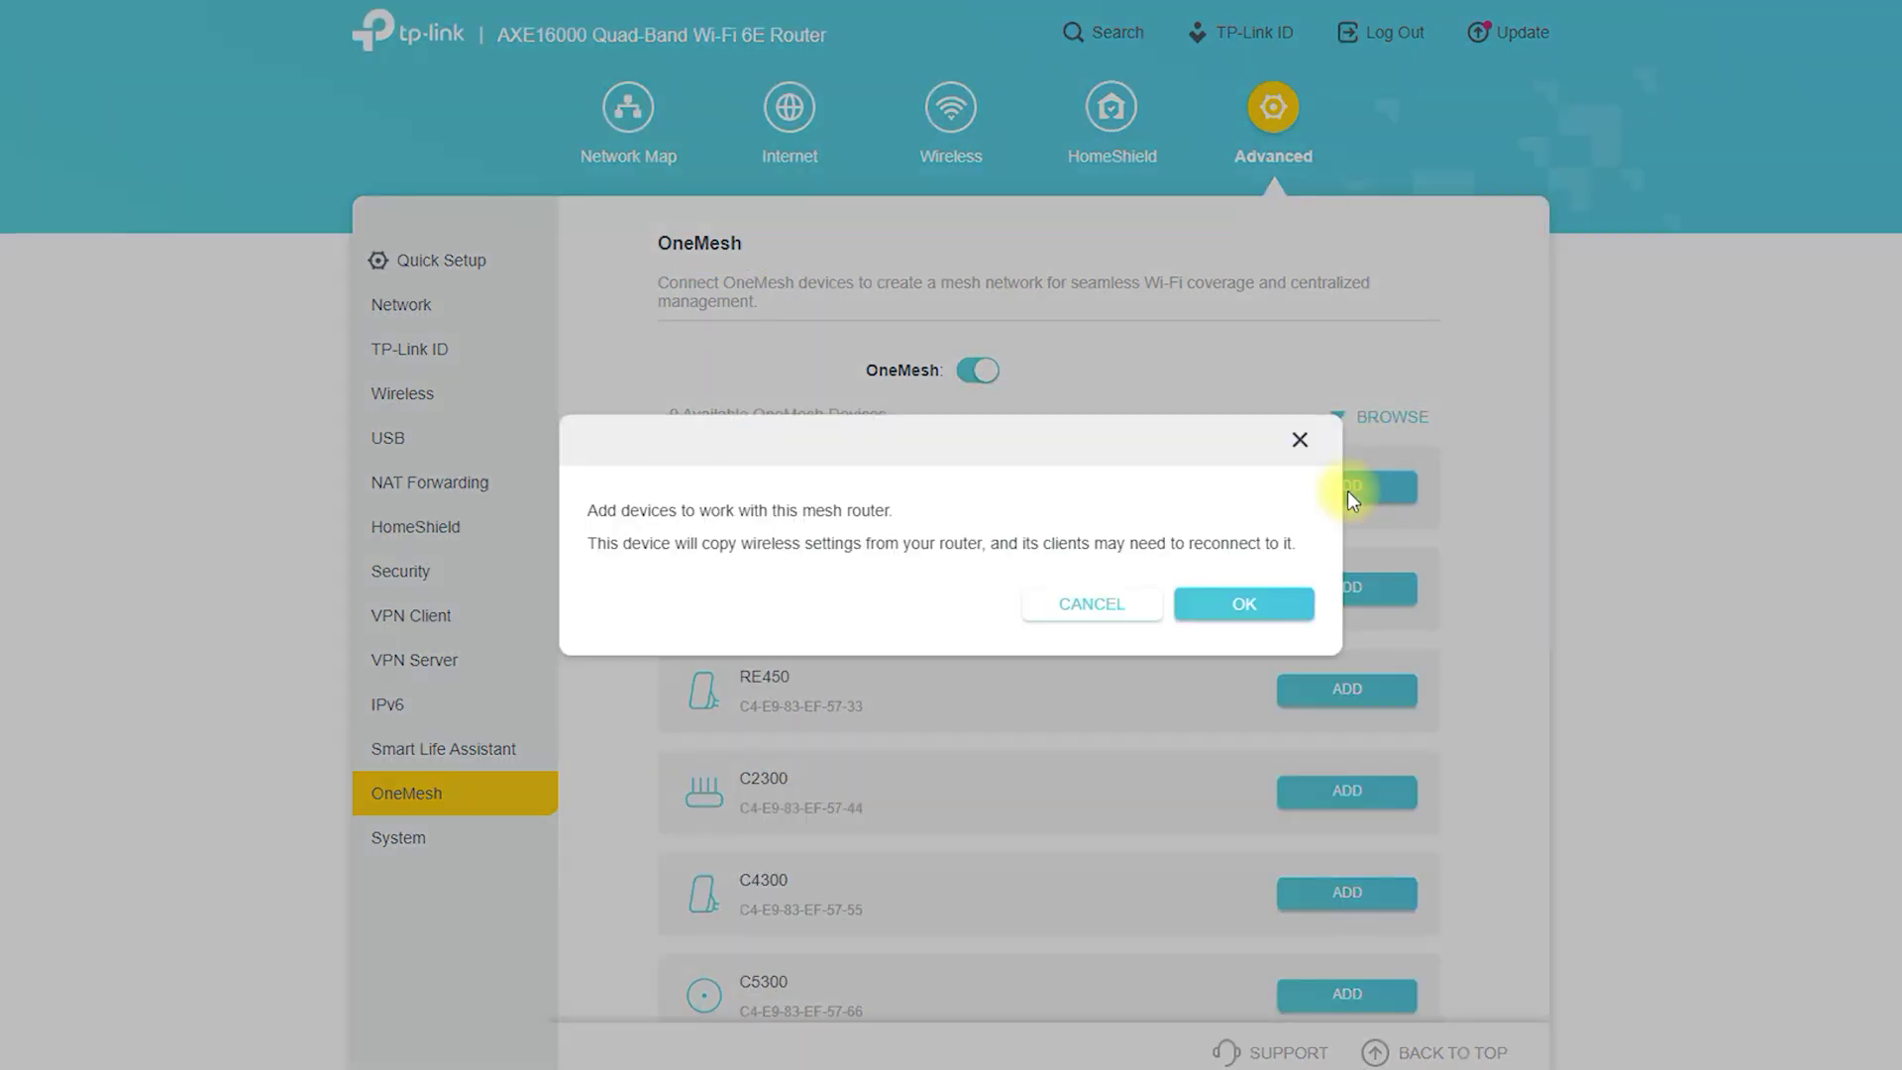
{"action": "left_click", "coordinate": [1242, 608]}
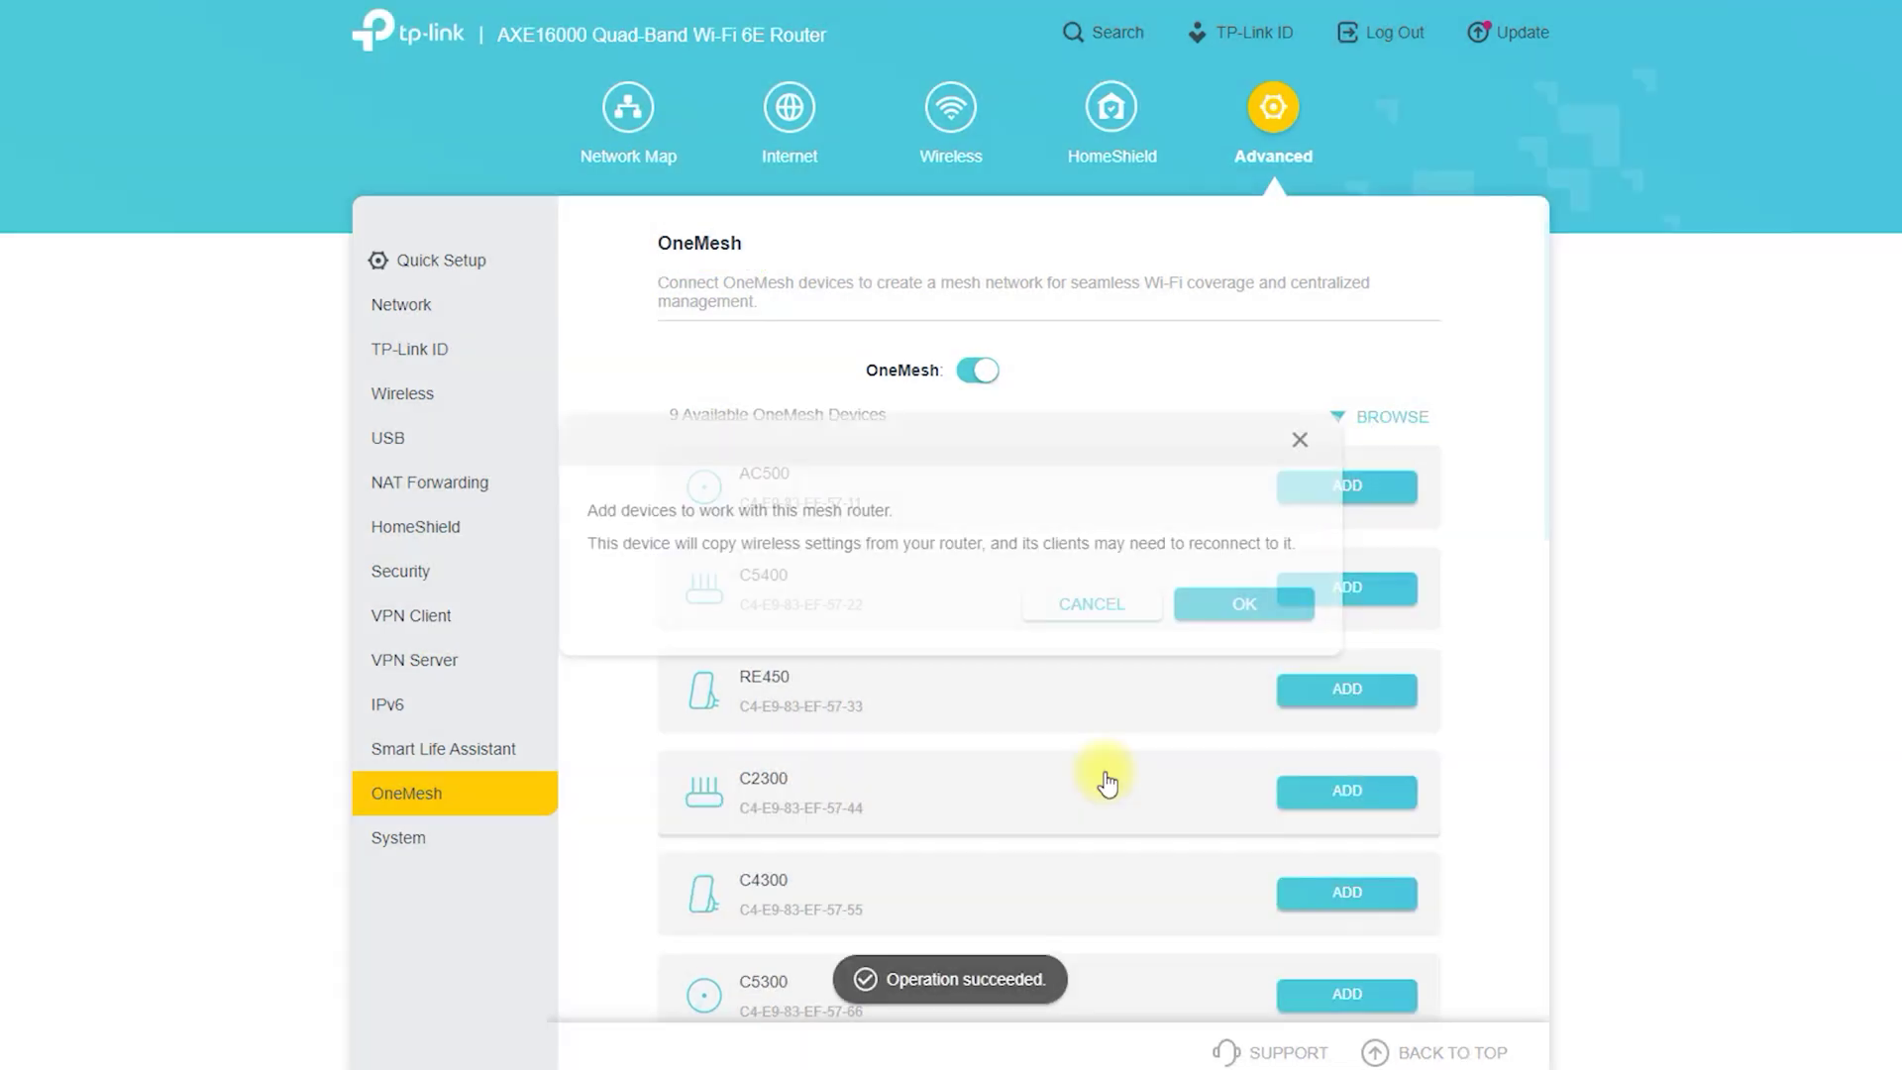
- Review the System pages for Firmware Update, Backup & Restore, Administration and System Log
{"action": "left_click", "coordinate": [426, 838]}
{"action": "scroll", "coordinate": [467, 837], "scroll_direction": "down", "scroll_amount": 3}
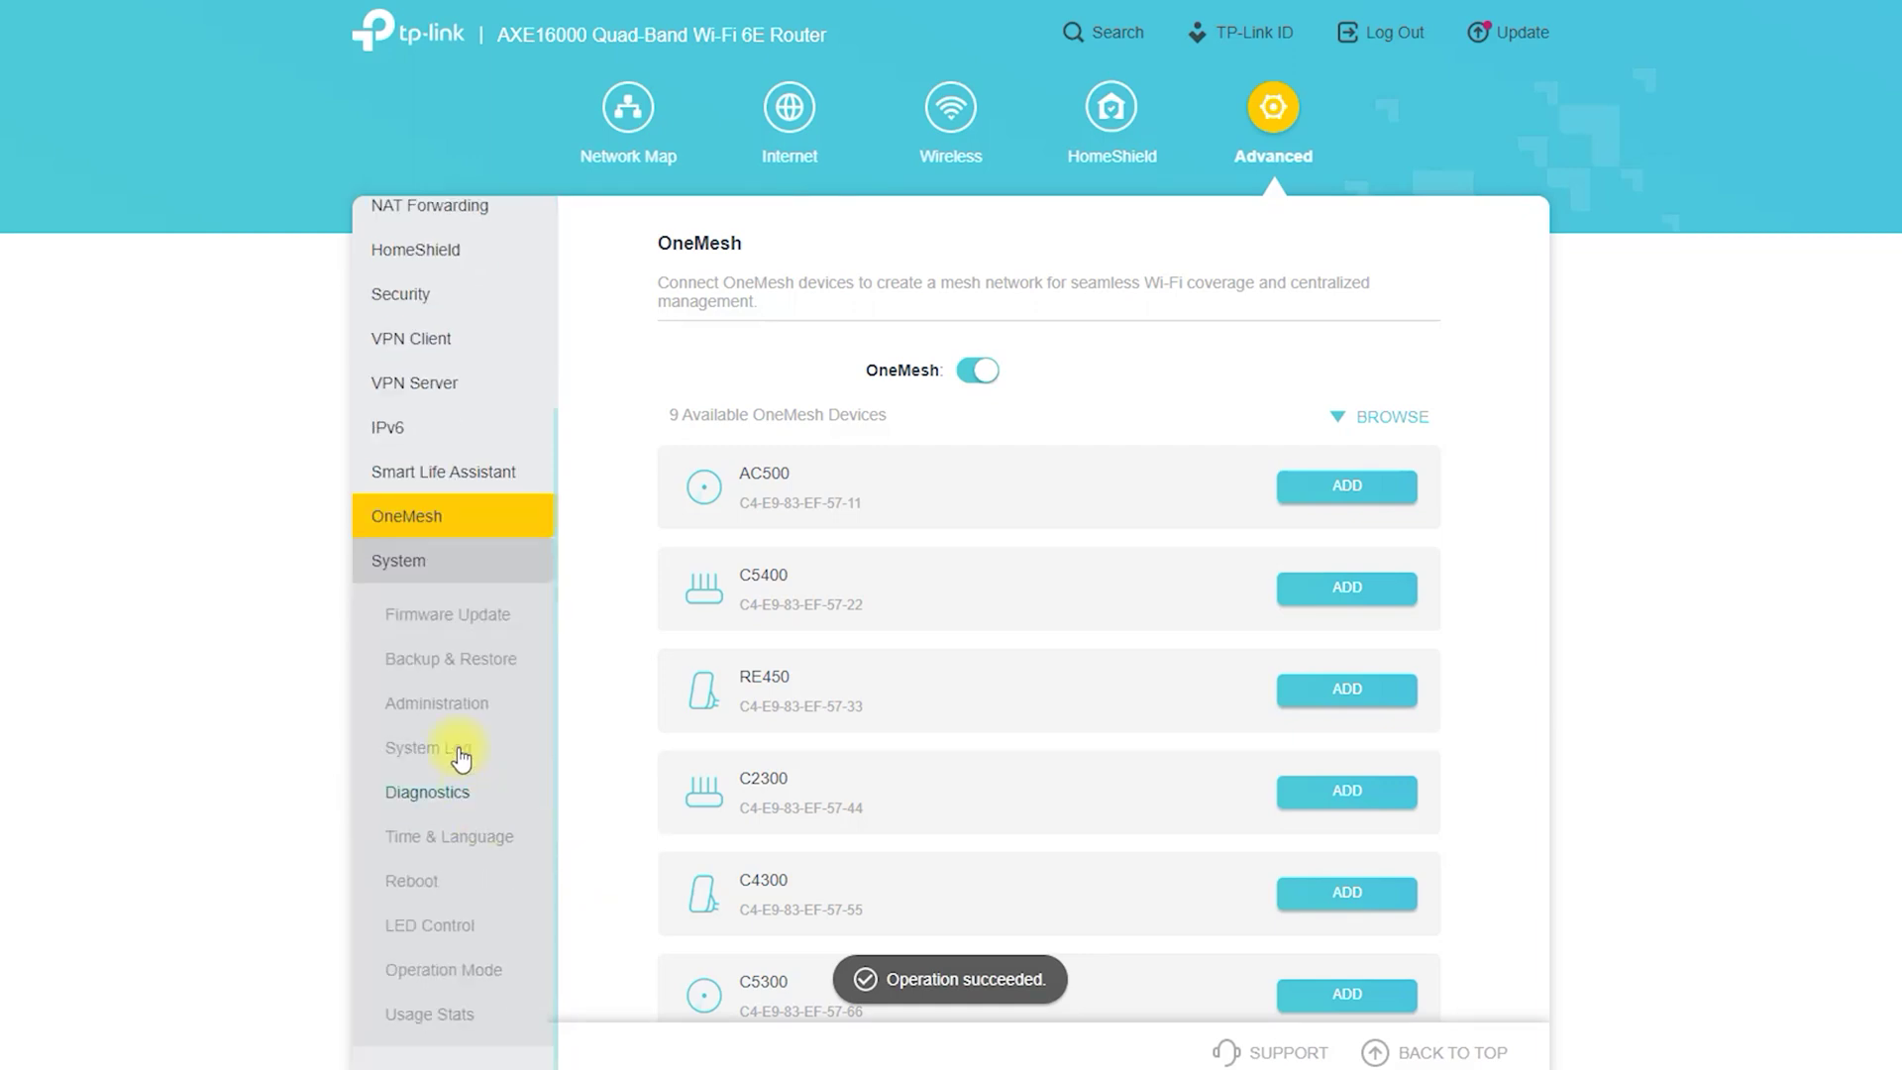
{"action": "left_click", "coordinate": [467, 612]}
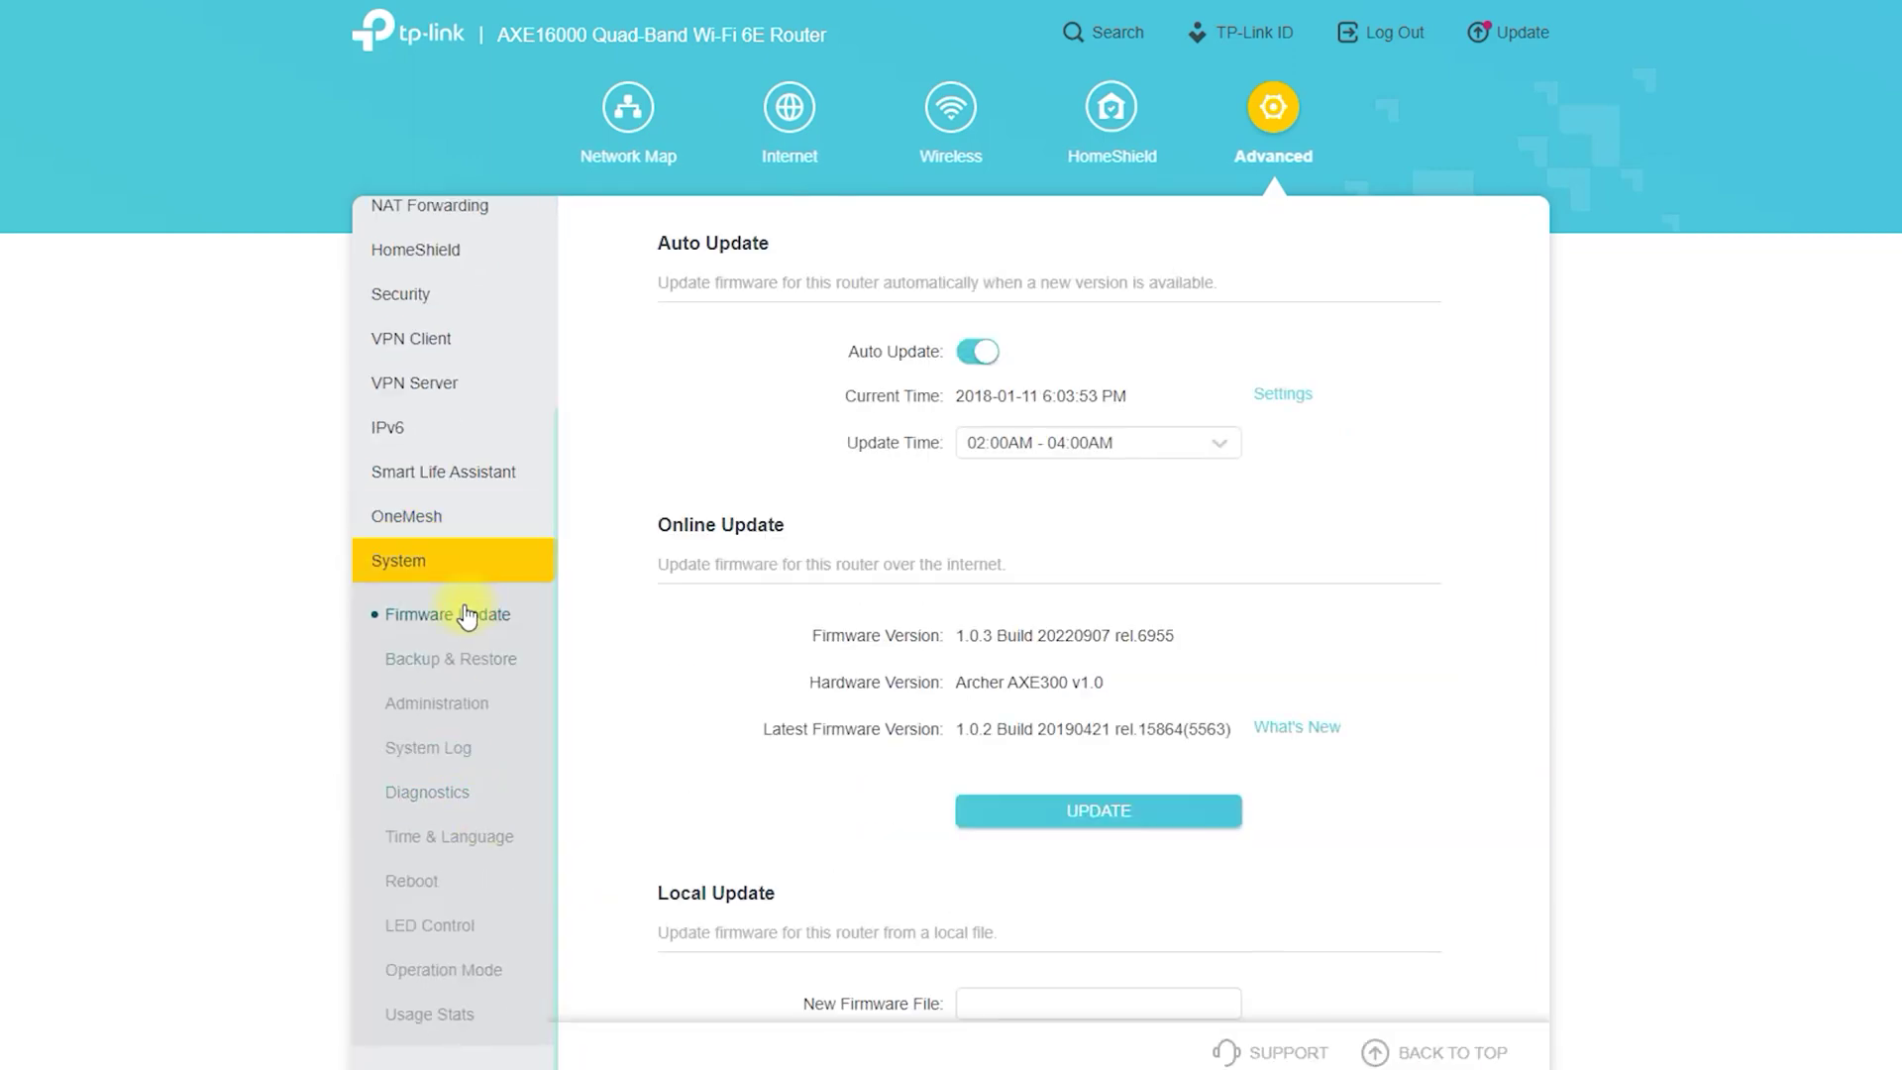
{"action": "left_click", "coordinate": [452, 659]}
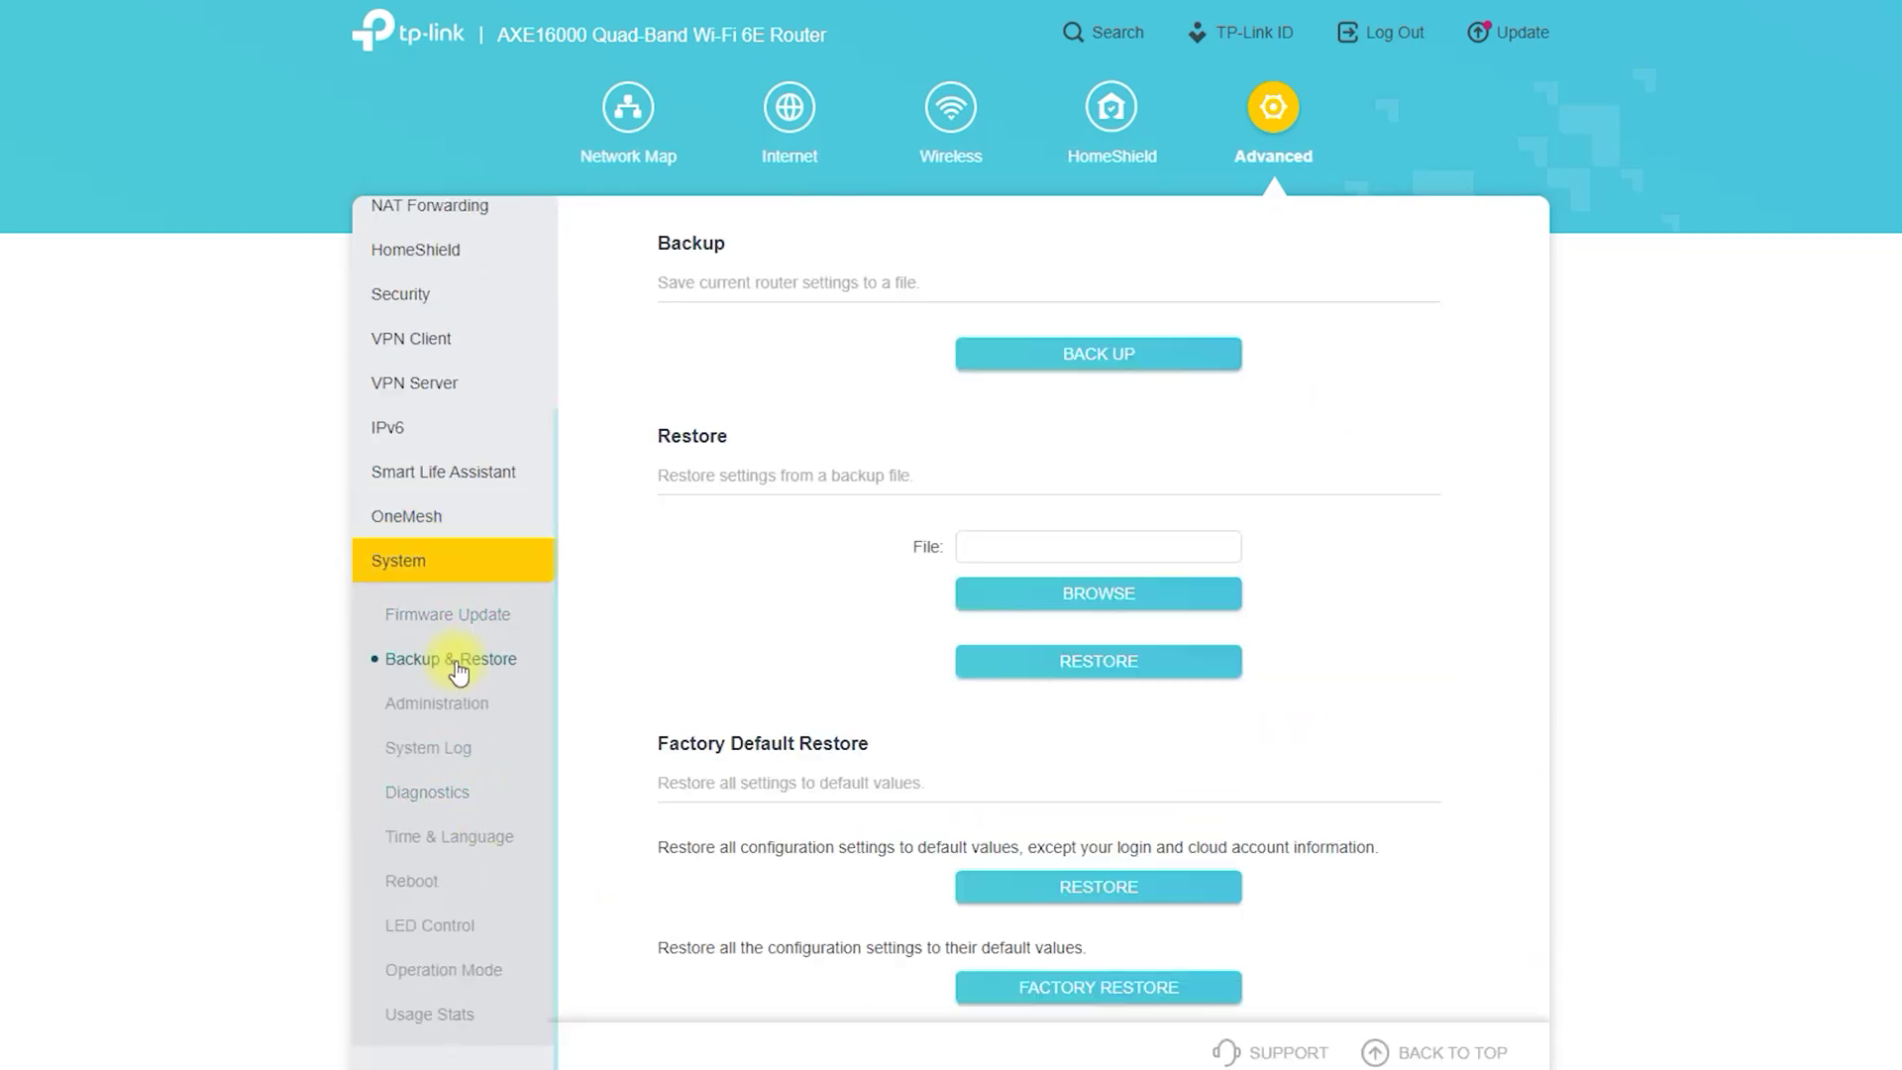
{"action": "left_click", "coordinate": [462, 704]}
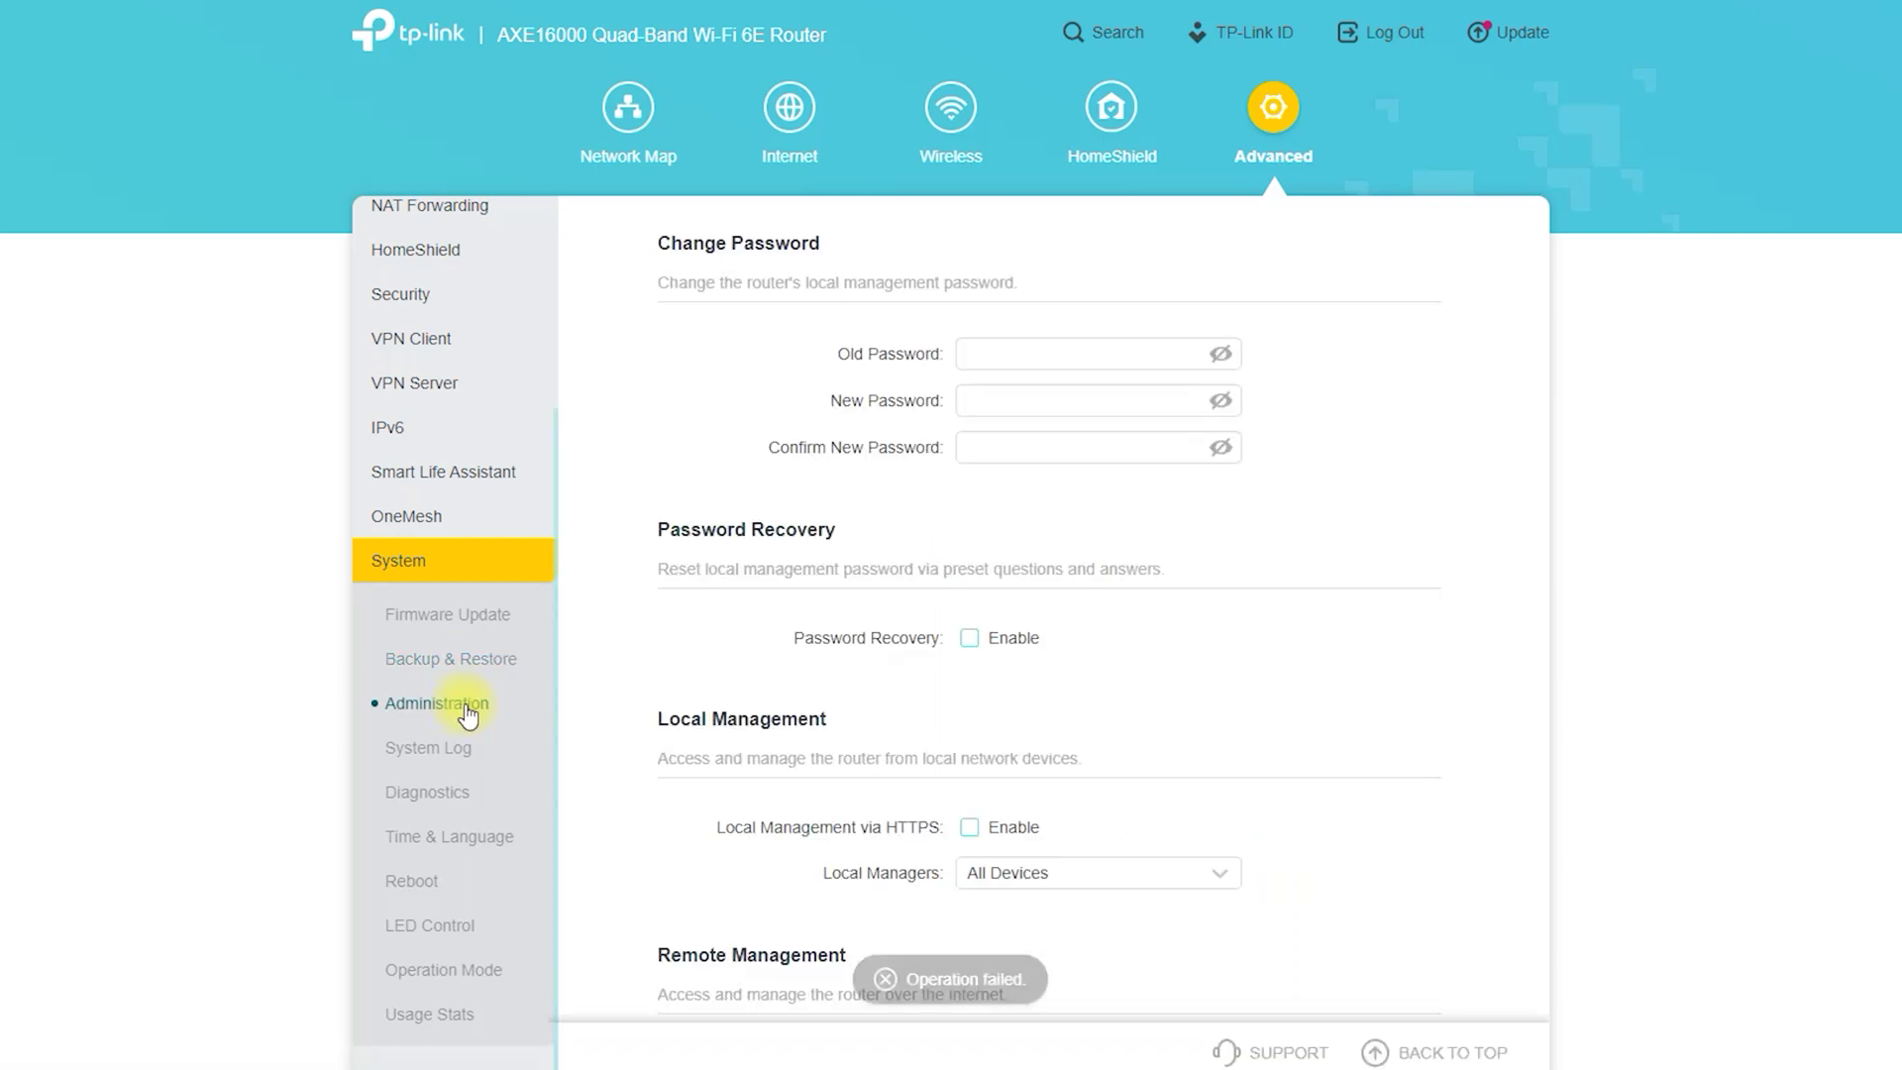
{"action": "left_click", "coordinate": [439, 753]}
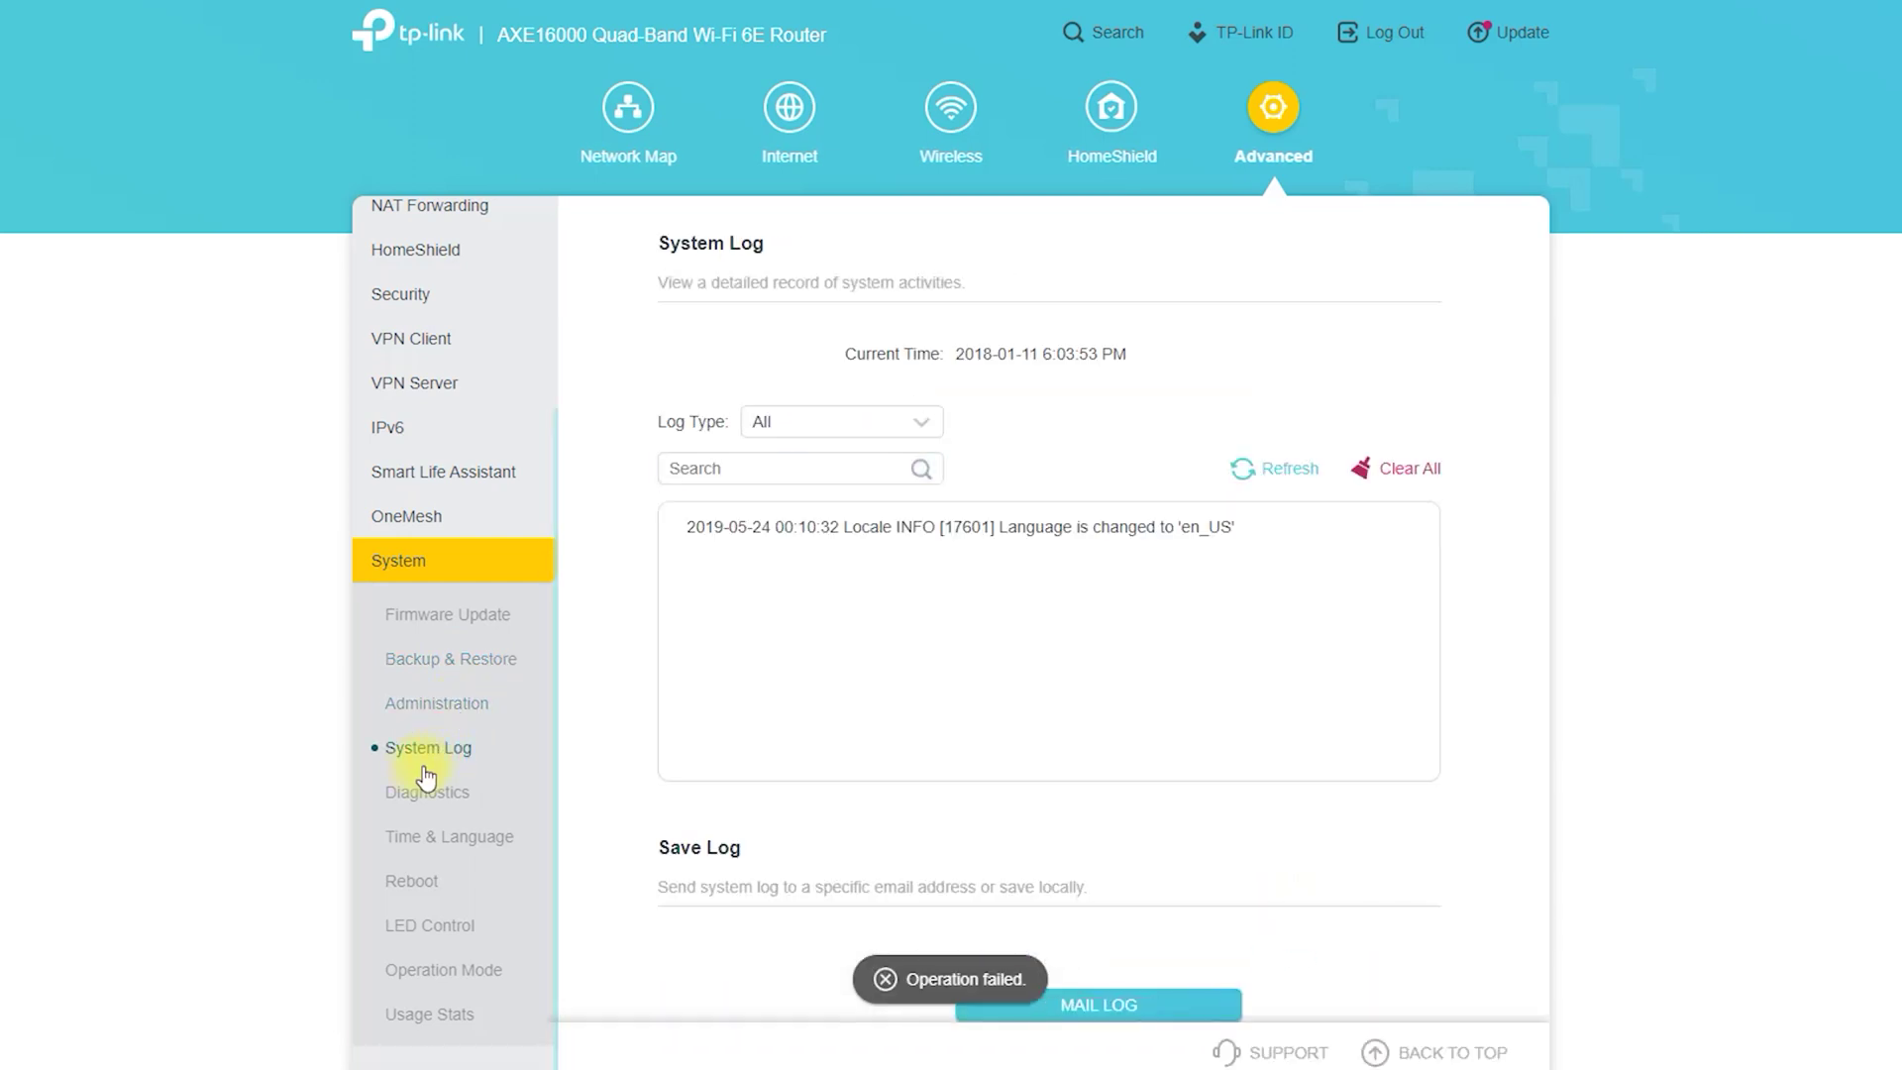
- Review the System pages for Diagnostics, Time & Language, Reboot, LED Control and Operation Mode, comparing Wireless Router Mode with Access Point Mode
{"action": "left_click", "coordinate": [422, 794]}
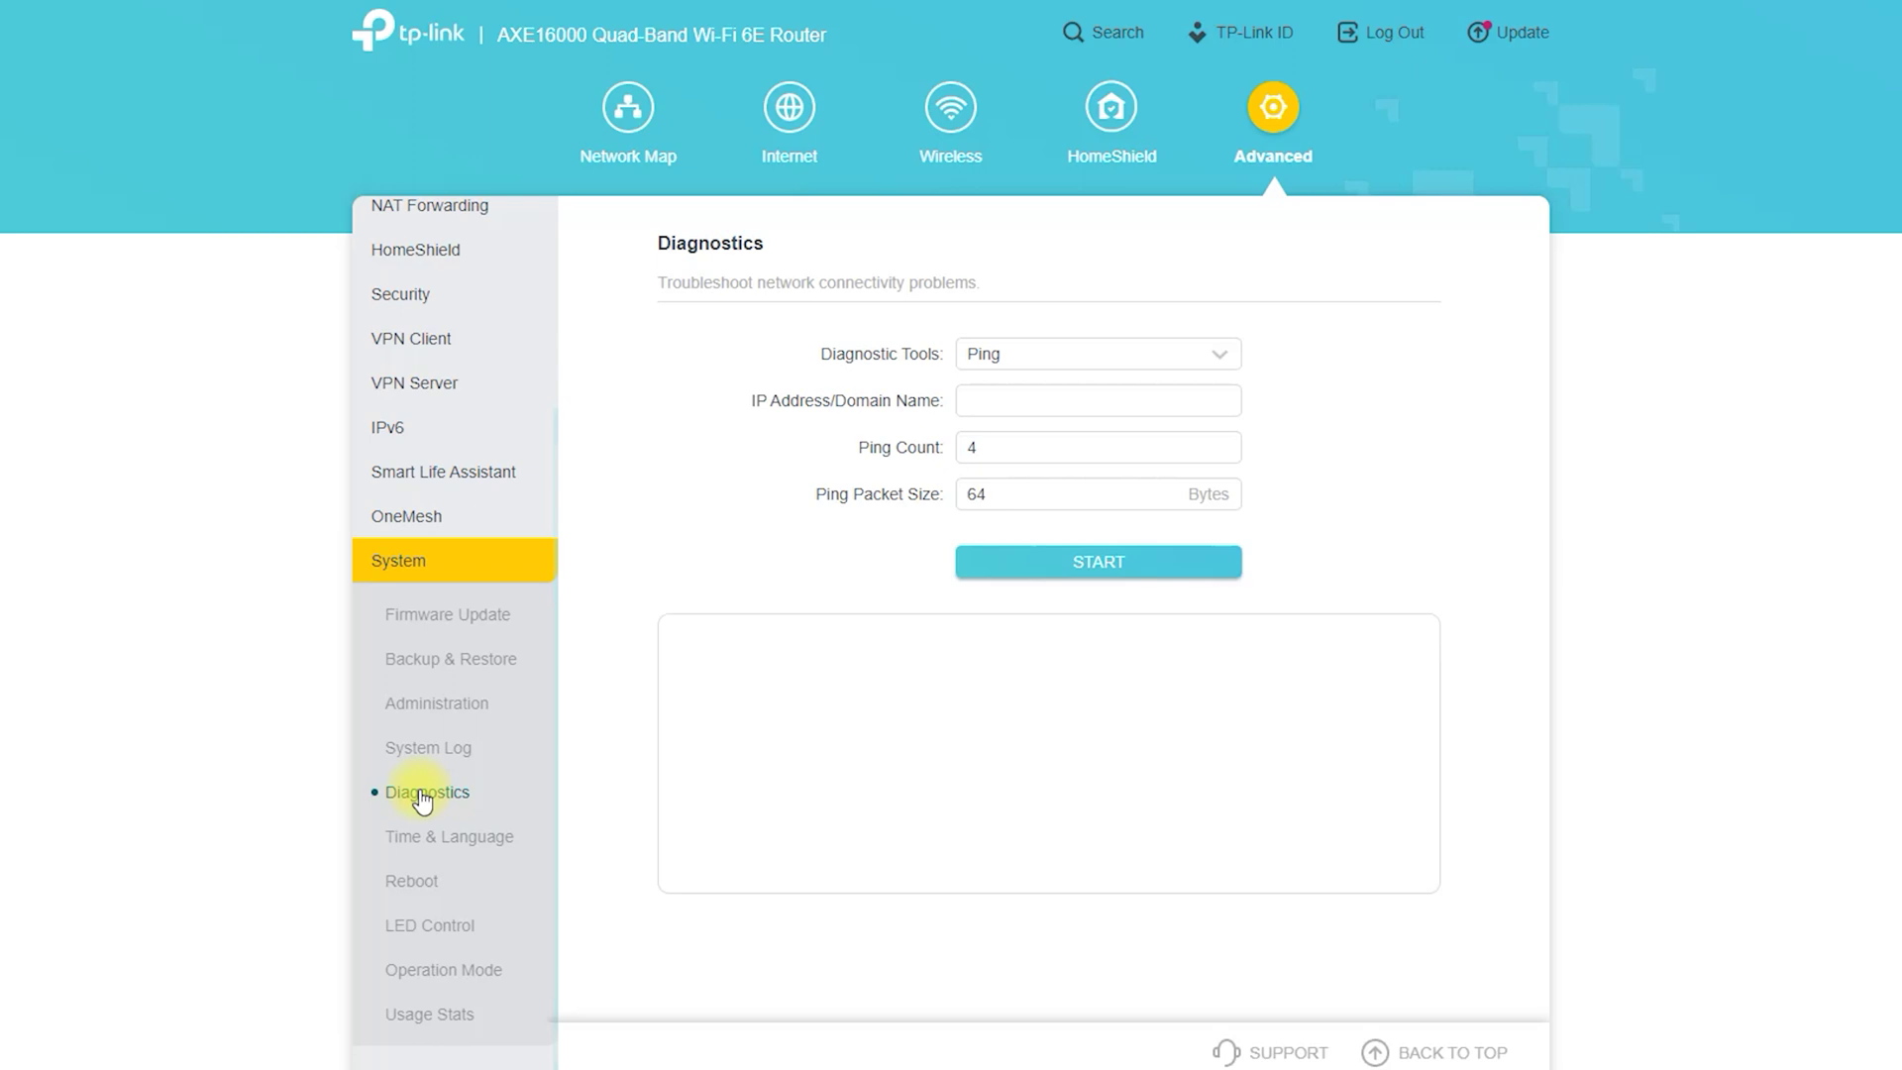
{"action": "left_click", "coordinate": [428, 838]}
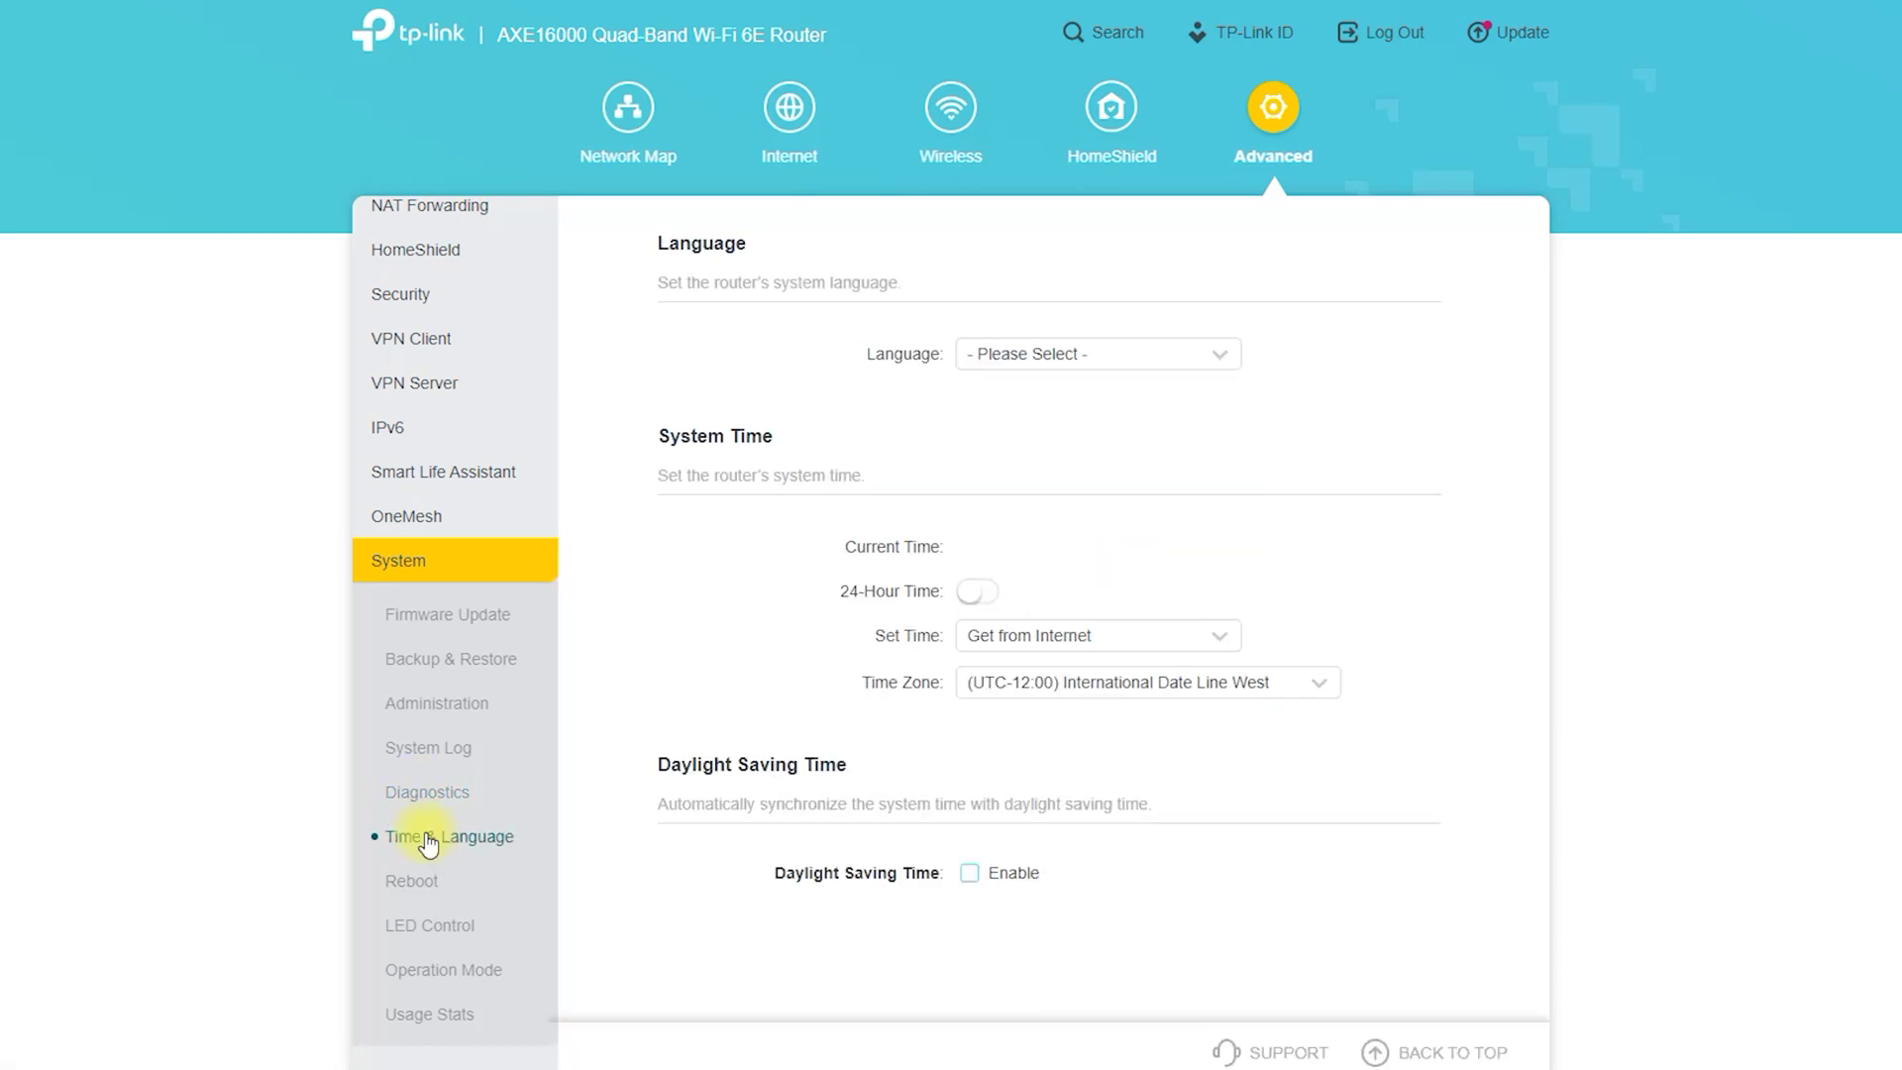
{"action": "left_click", "coordinate": [413, 874]}
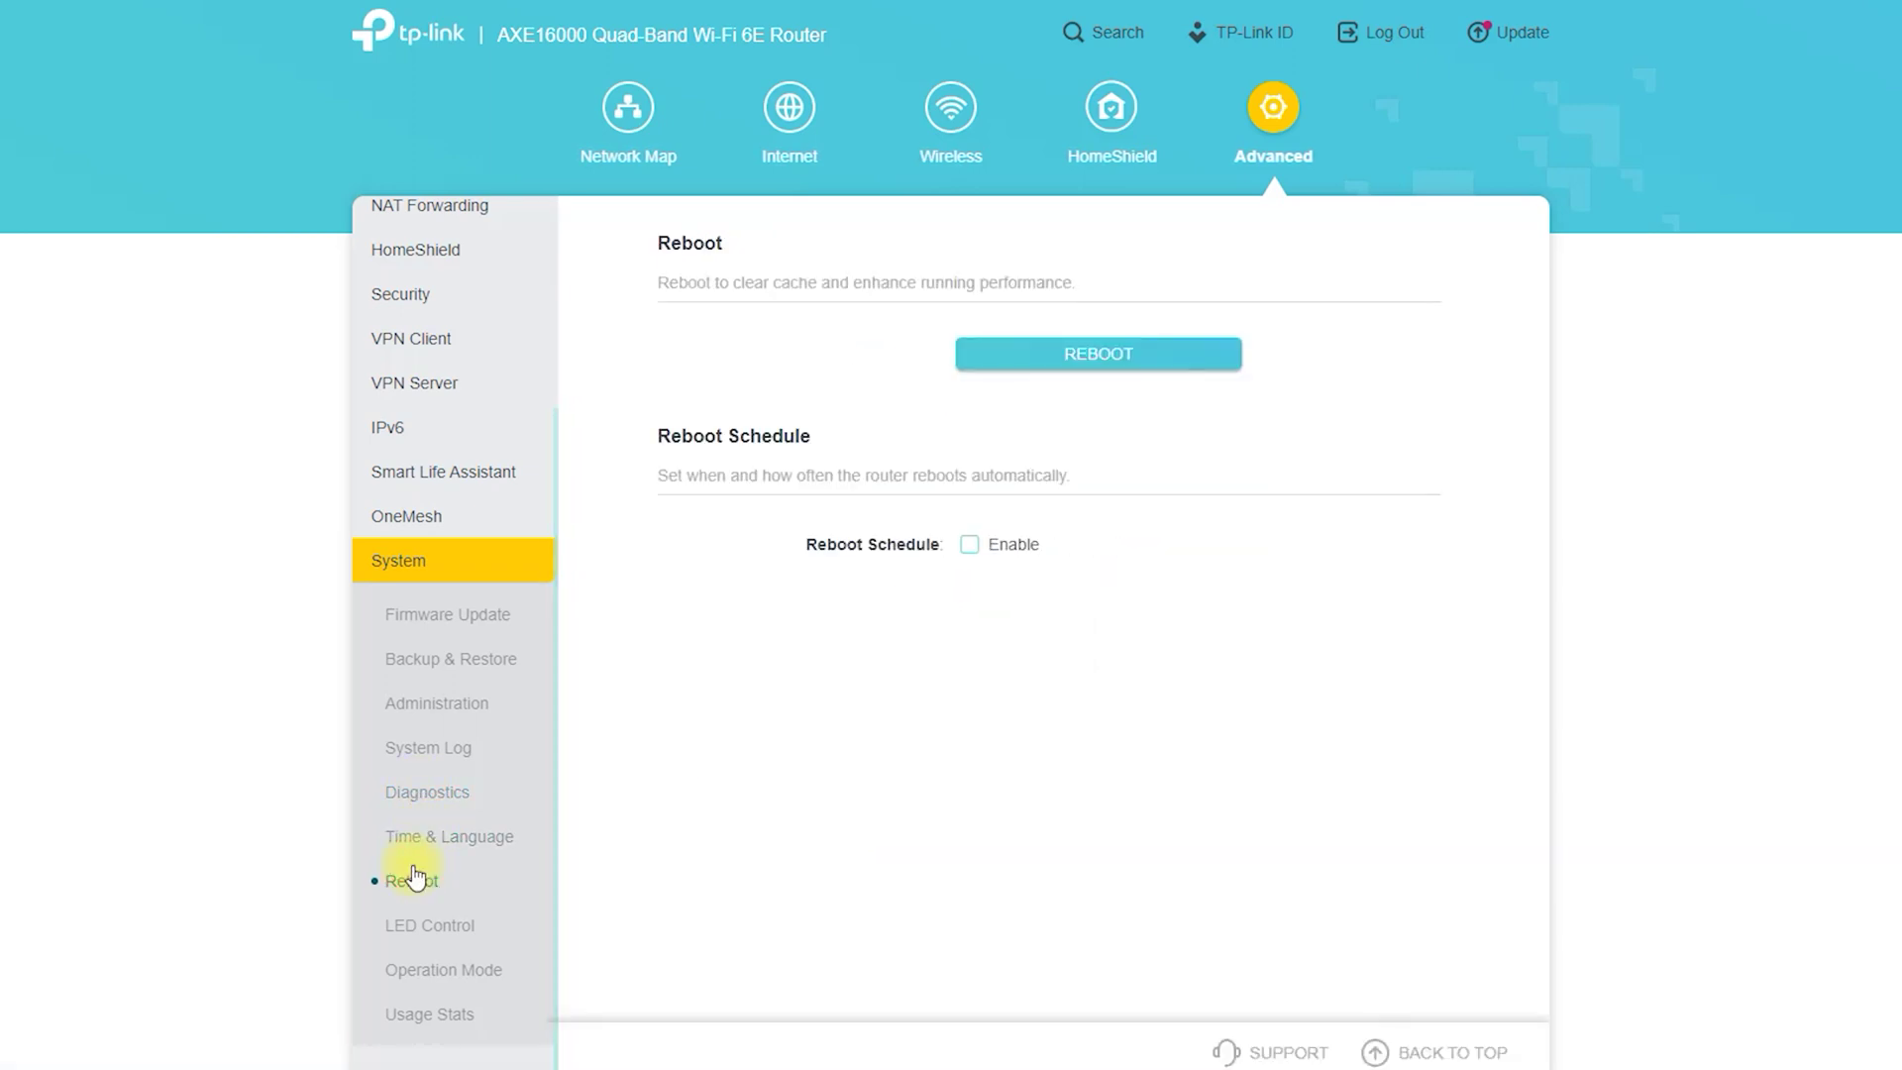
{"action": "left_click", "coordinate": [401, 924]}
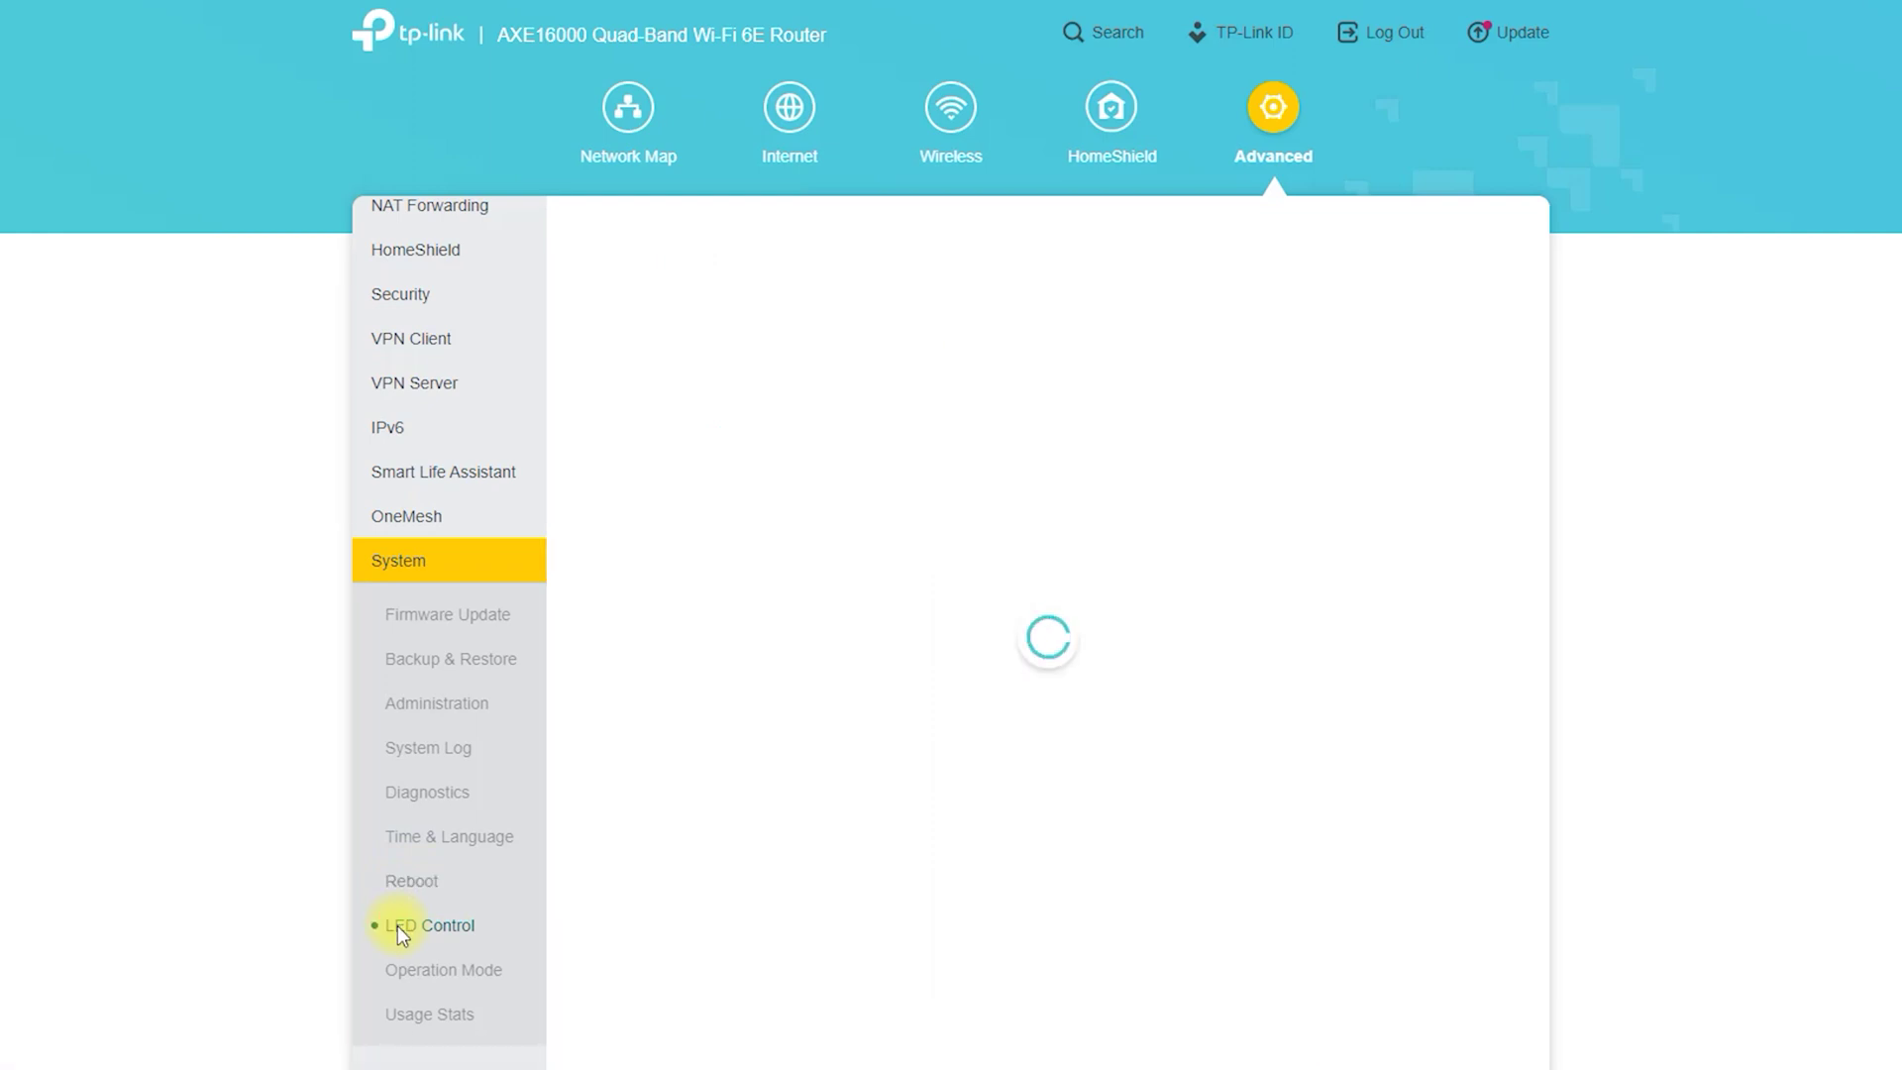
{"action": "left_click", "coordinate": [413, 965]}
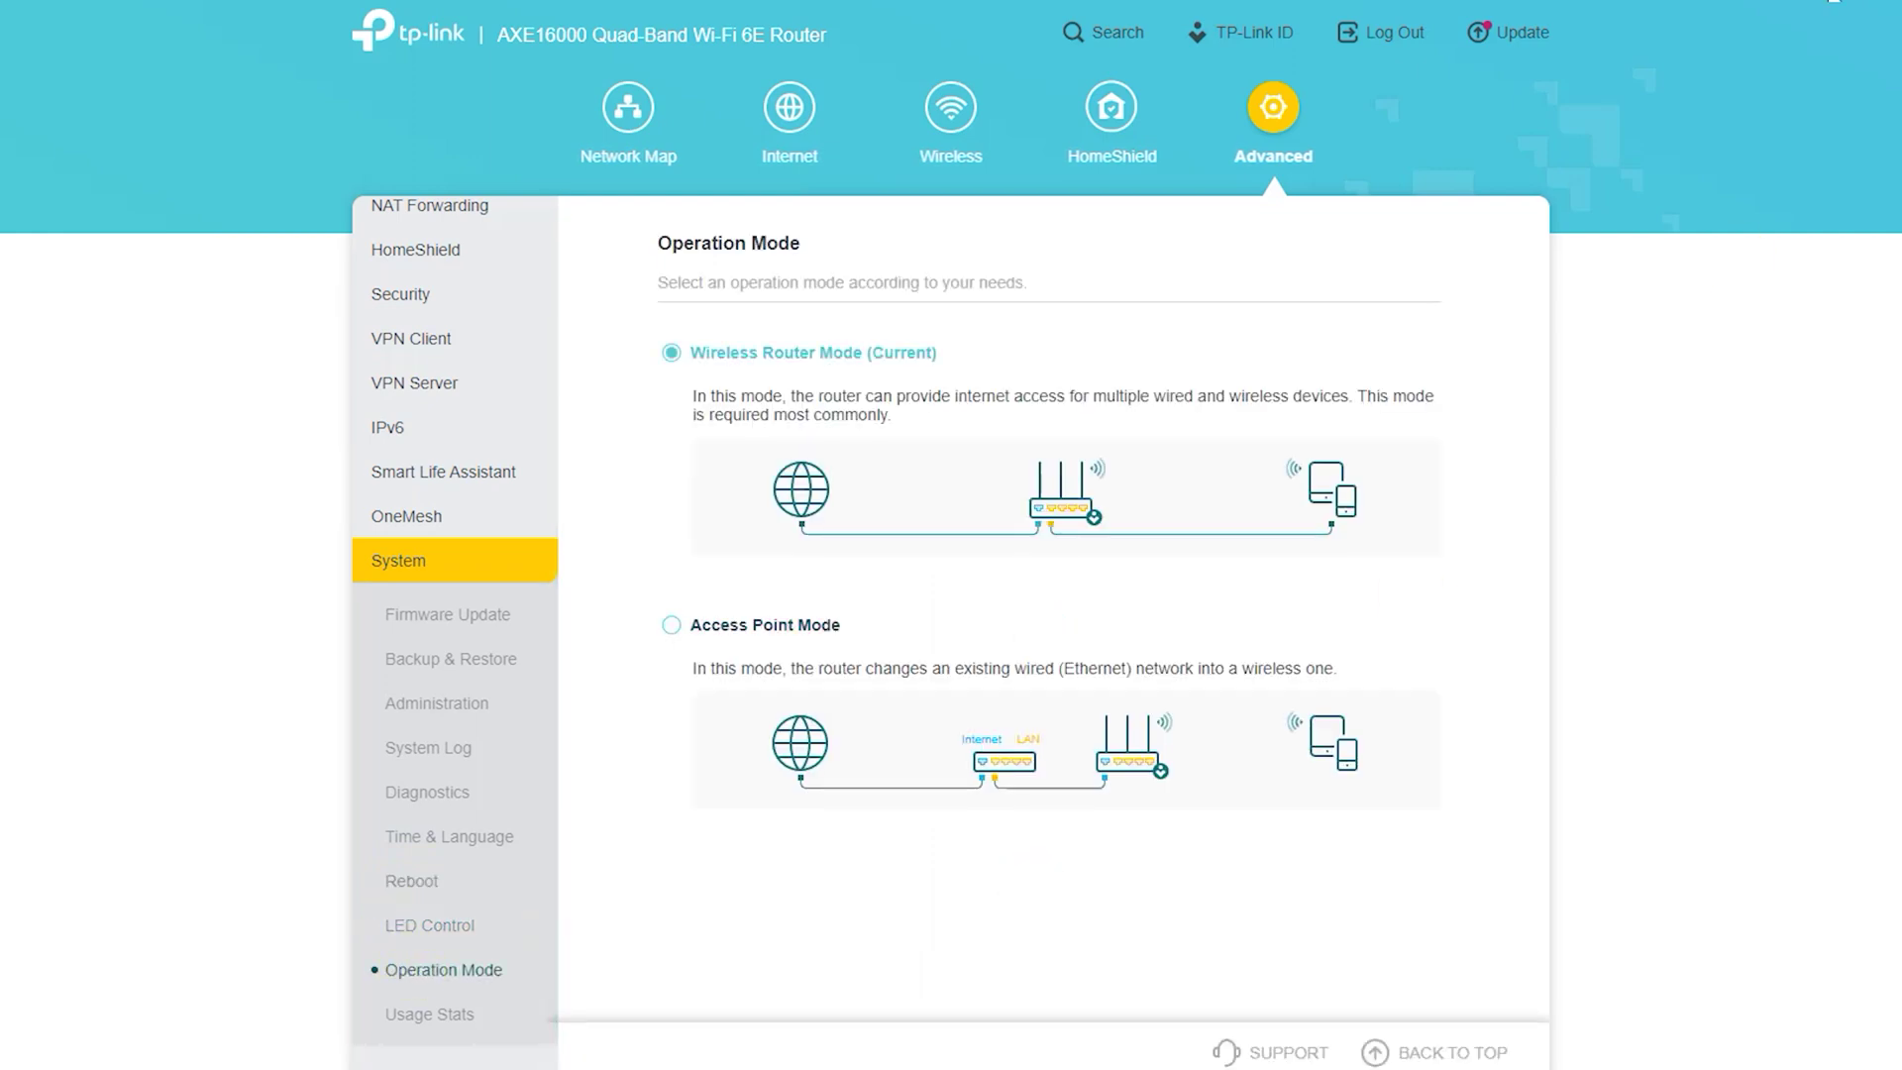
{"action": "left_click_drag", "start_coordinate": [722, 217], "coordinate": [780, 263]}
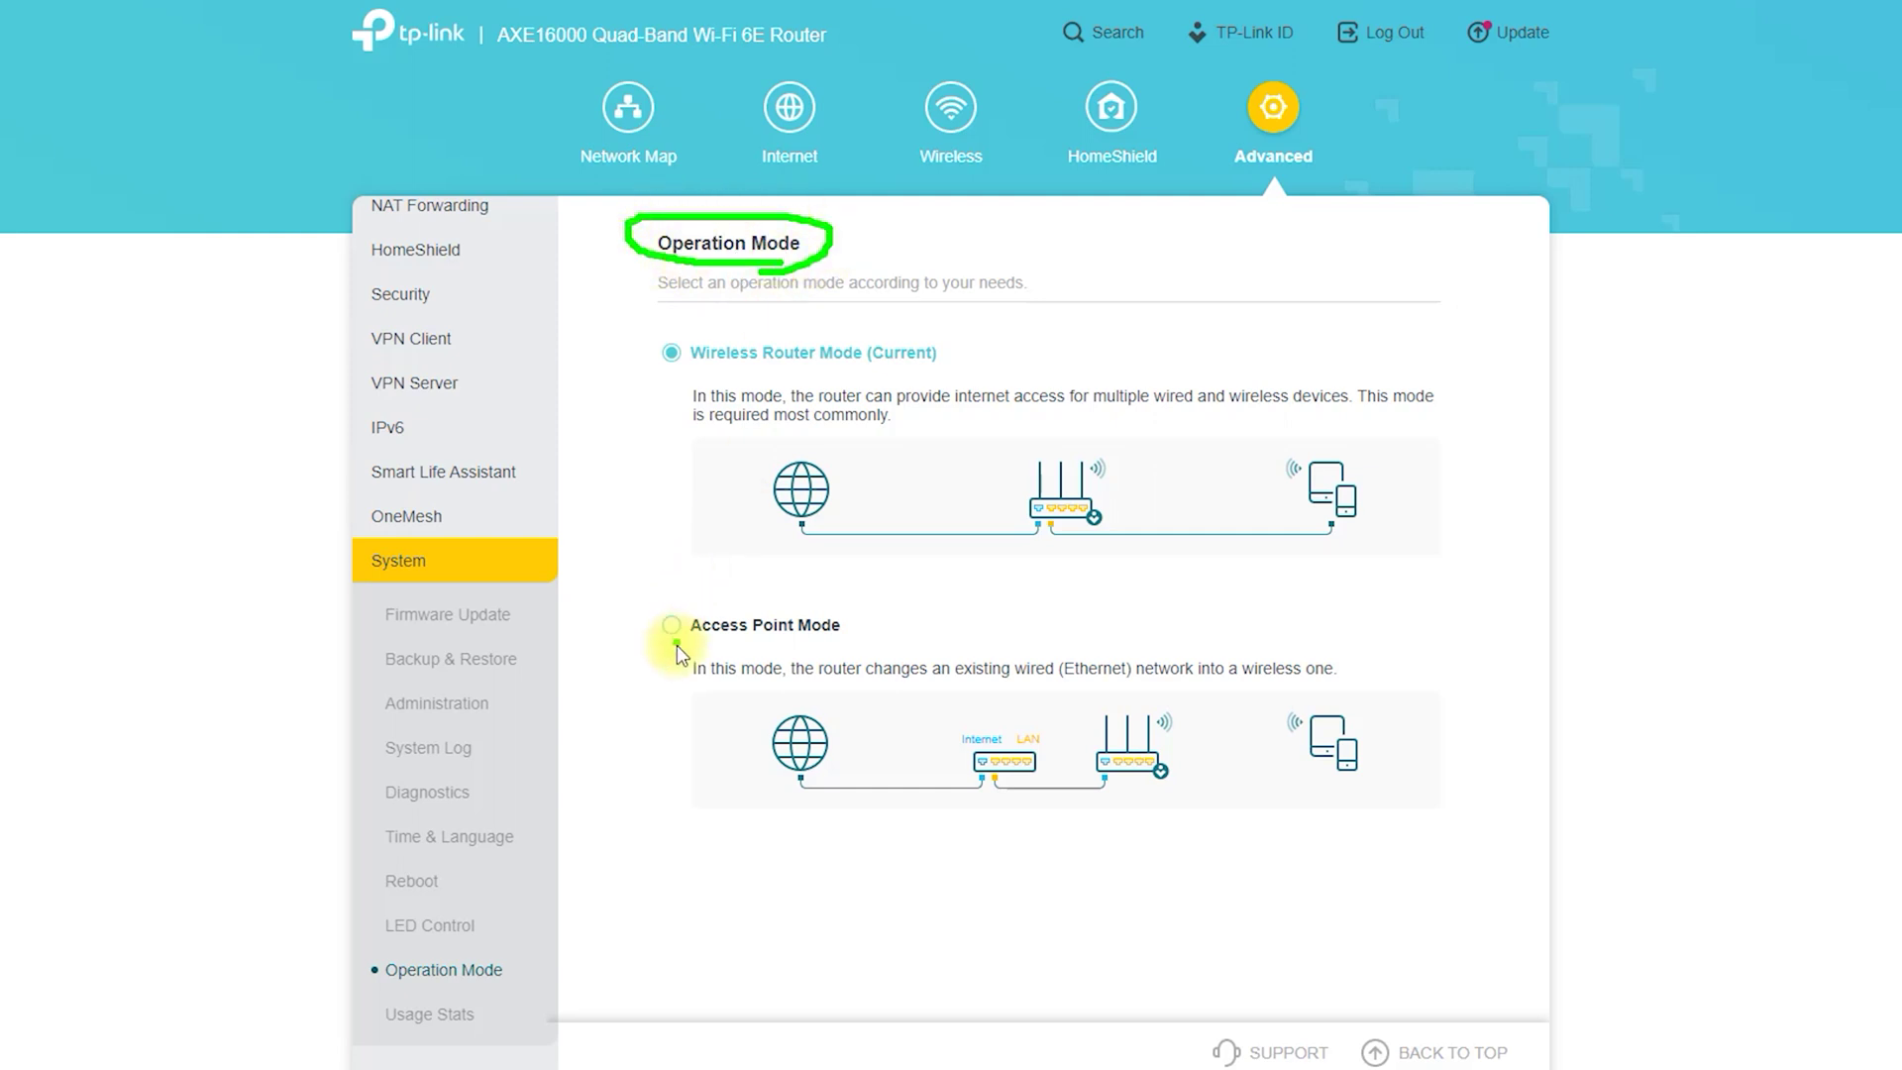
{"action": "mouse_move", "coordinate": [671, 389]}
{"action": "left_mouse_down"}
{"action": "mouse_move", "coordinate": [960, 346]}
{"action": "mouse_move", "coordinate": [638, 362]}
{"action": "left_mouse_up"}
{"action": "mouse_move", "coordinate": [750, 654]}
{"action": "left_mouse_down"}
{"action": "mouse_move", "coordinate": [806, 587]}
{"action": "mouse_move", "coordinate": [742, 676]}
{"action": "left_mouse_up"}
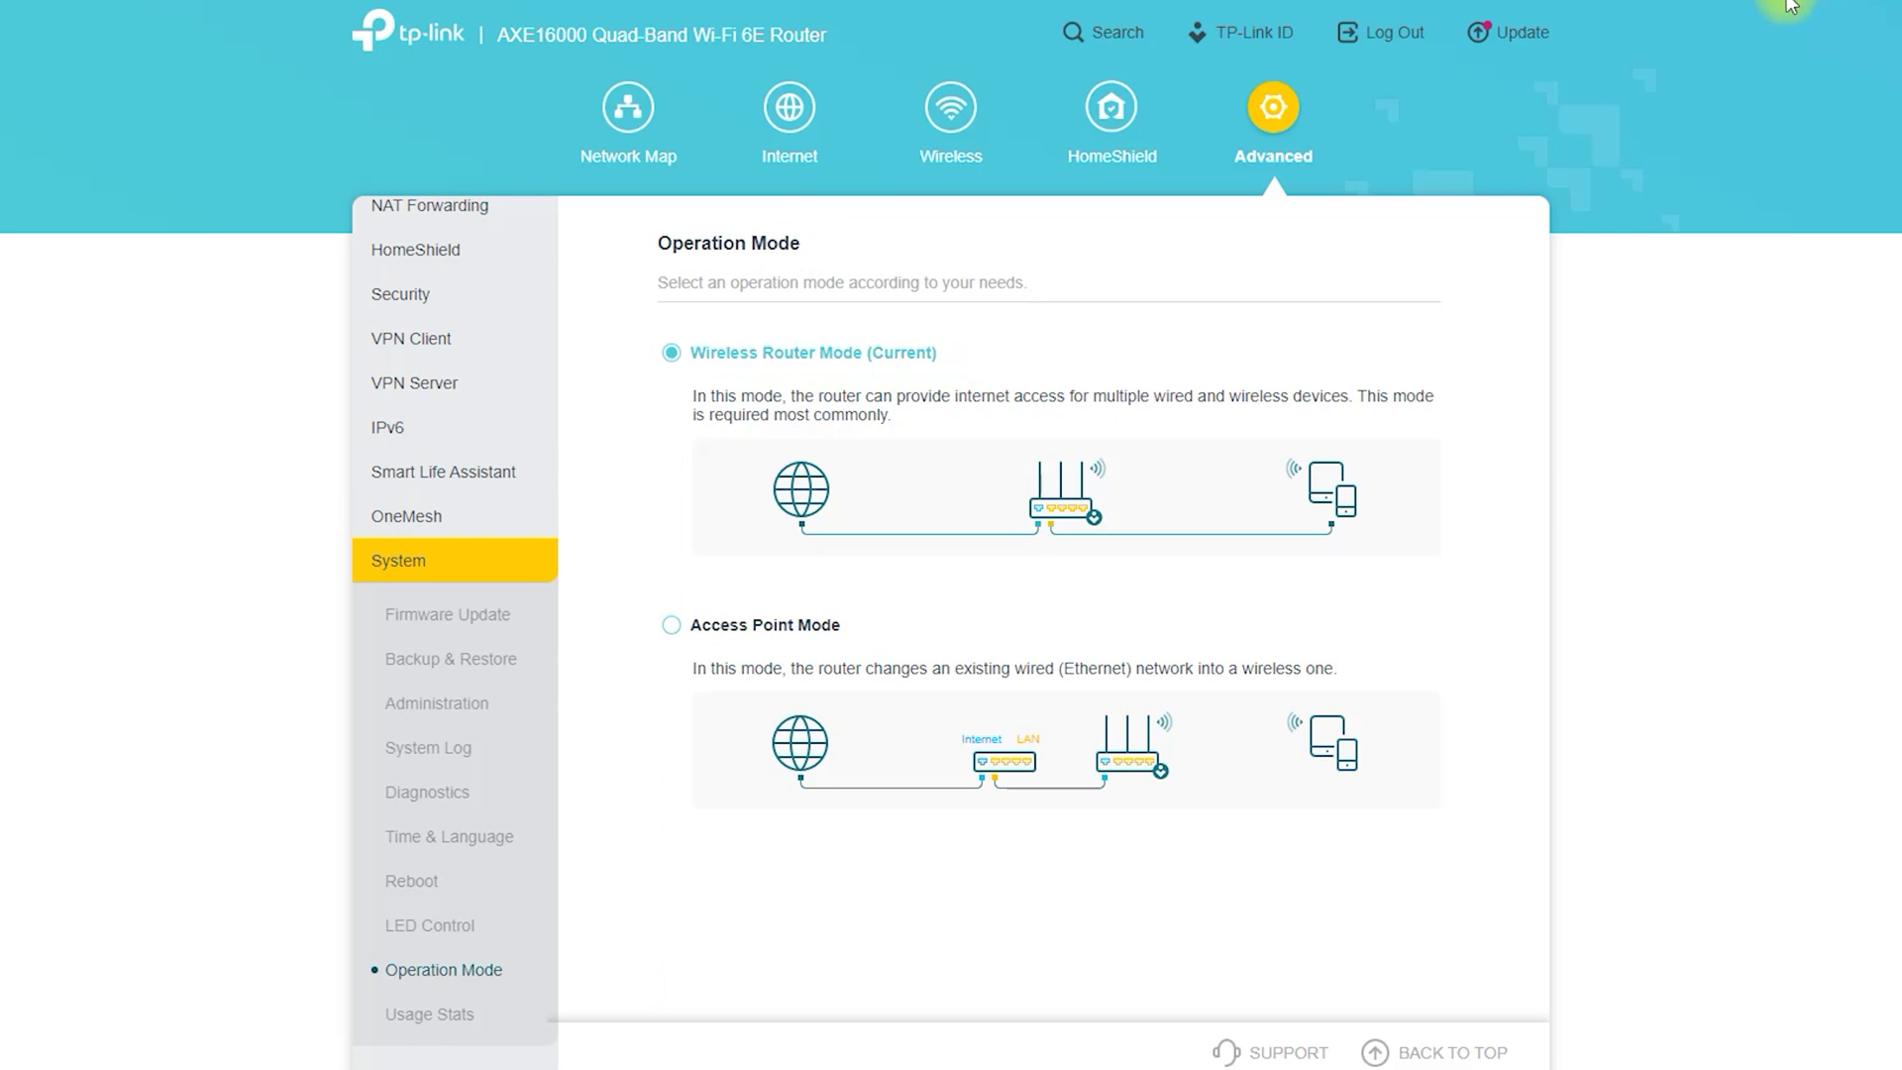
- Turn on joining the User Experience Improvement Program in Usage Stats and log out of the router
{"action": "left_click", "coordinate": [462, 1012]}
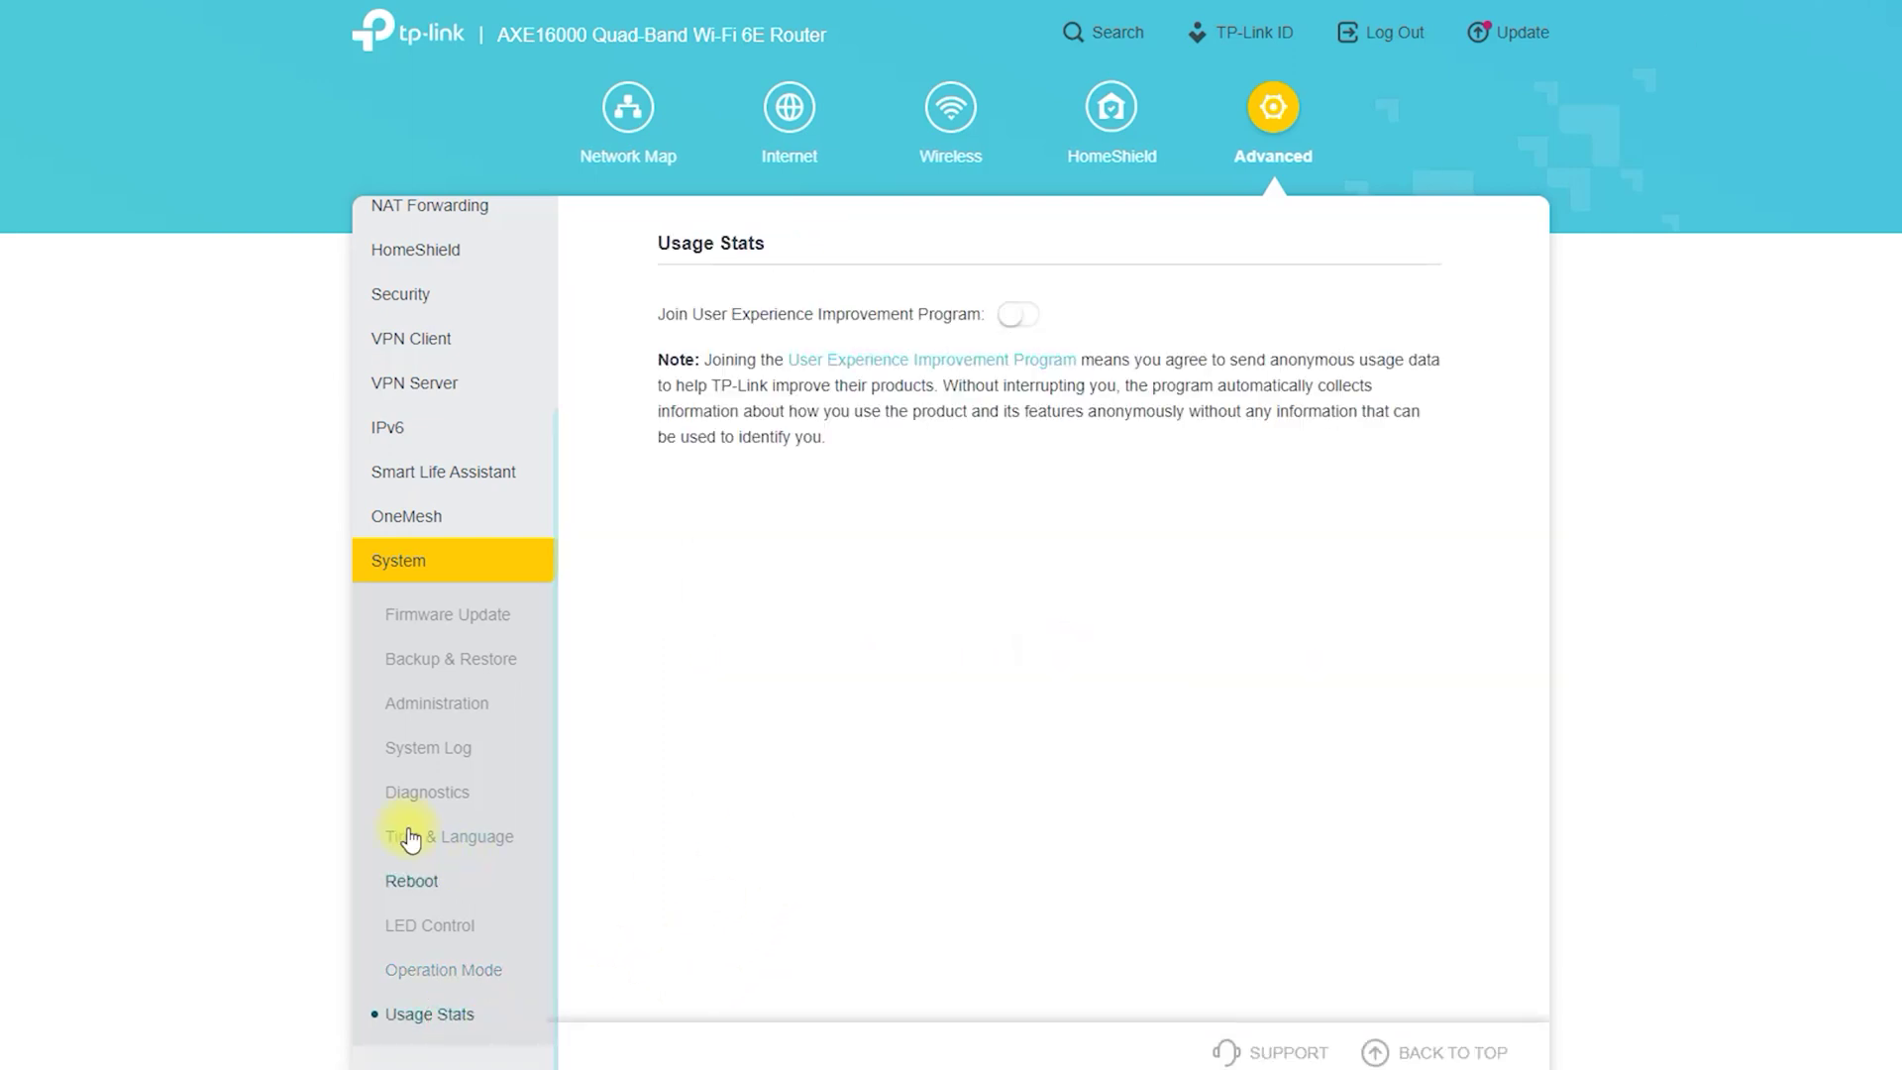
{"action": "left_click", "coordinate": [1010, 314]}
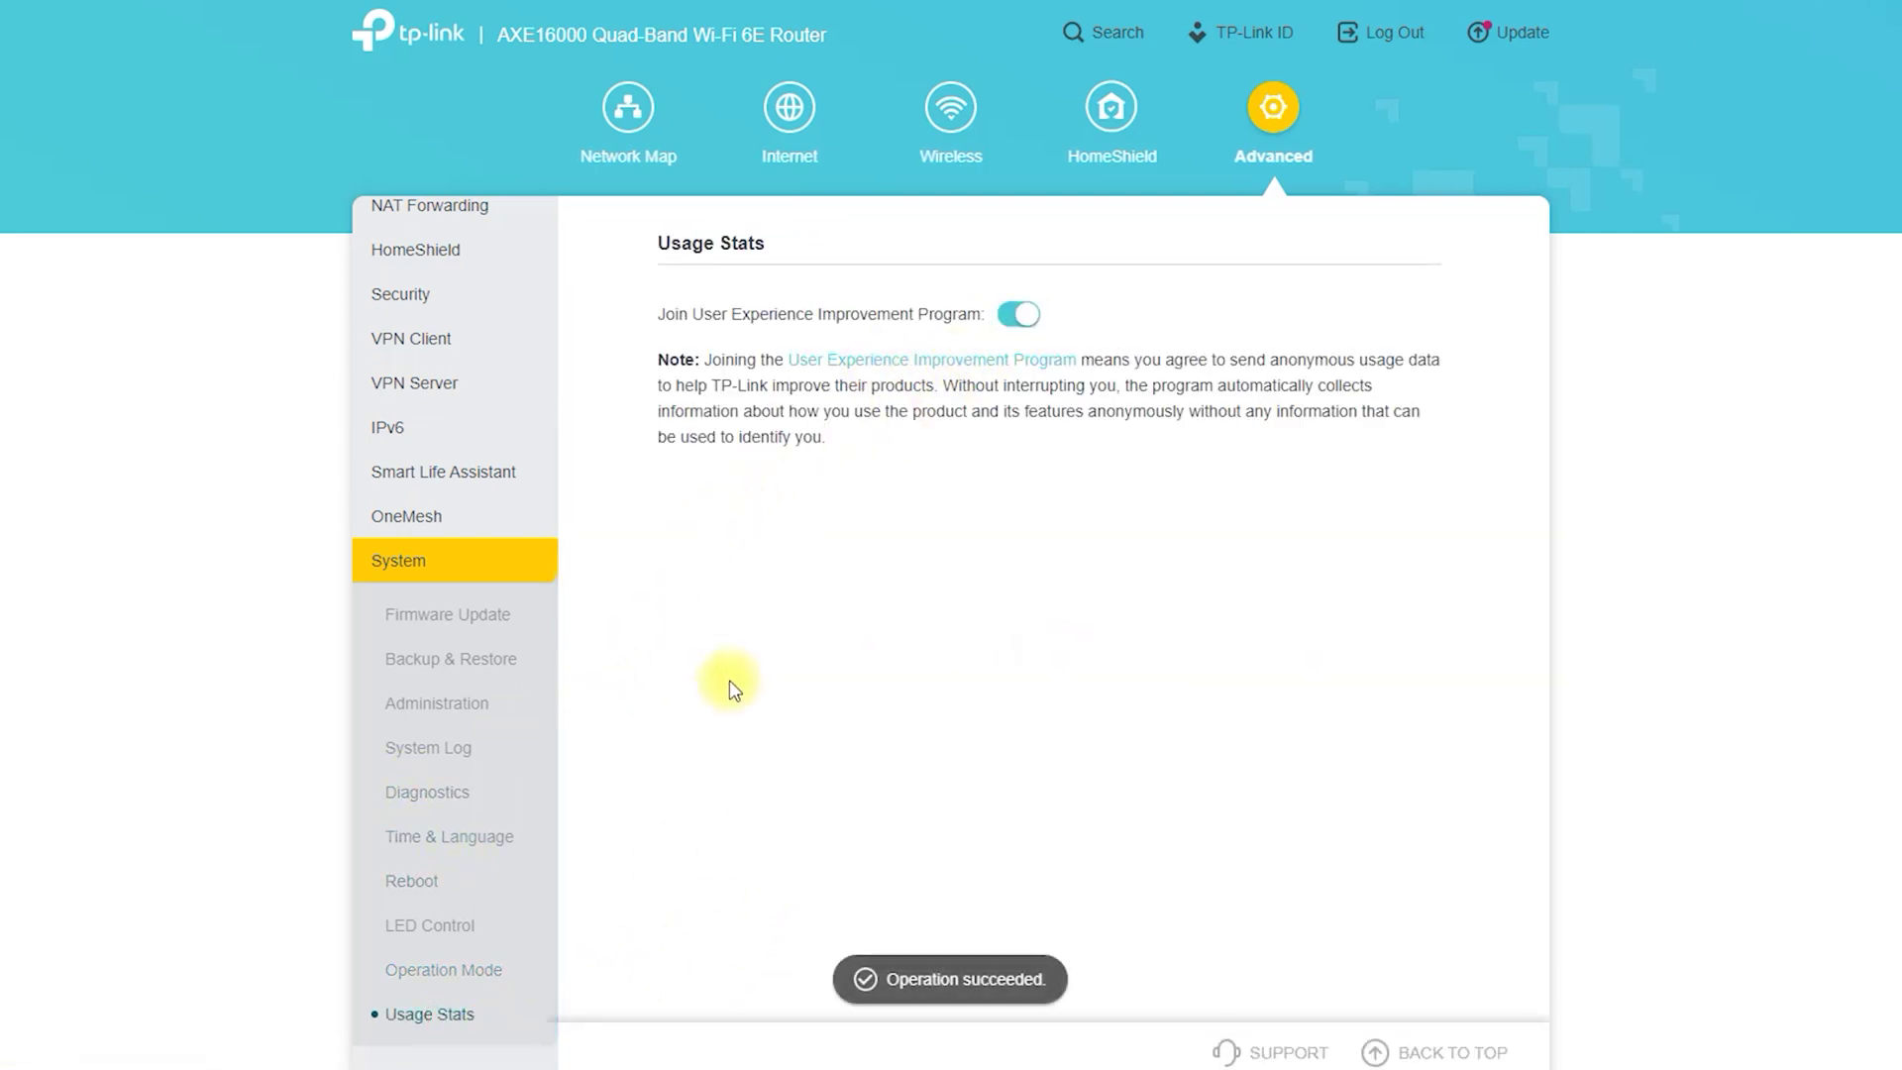
{"action": "left_click", "coordinate": [1419, 43]}
{"action": "left_click", "coordinate": [1233, 579]}
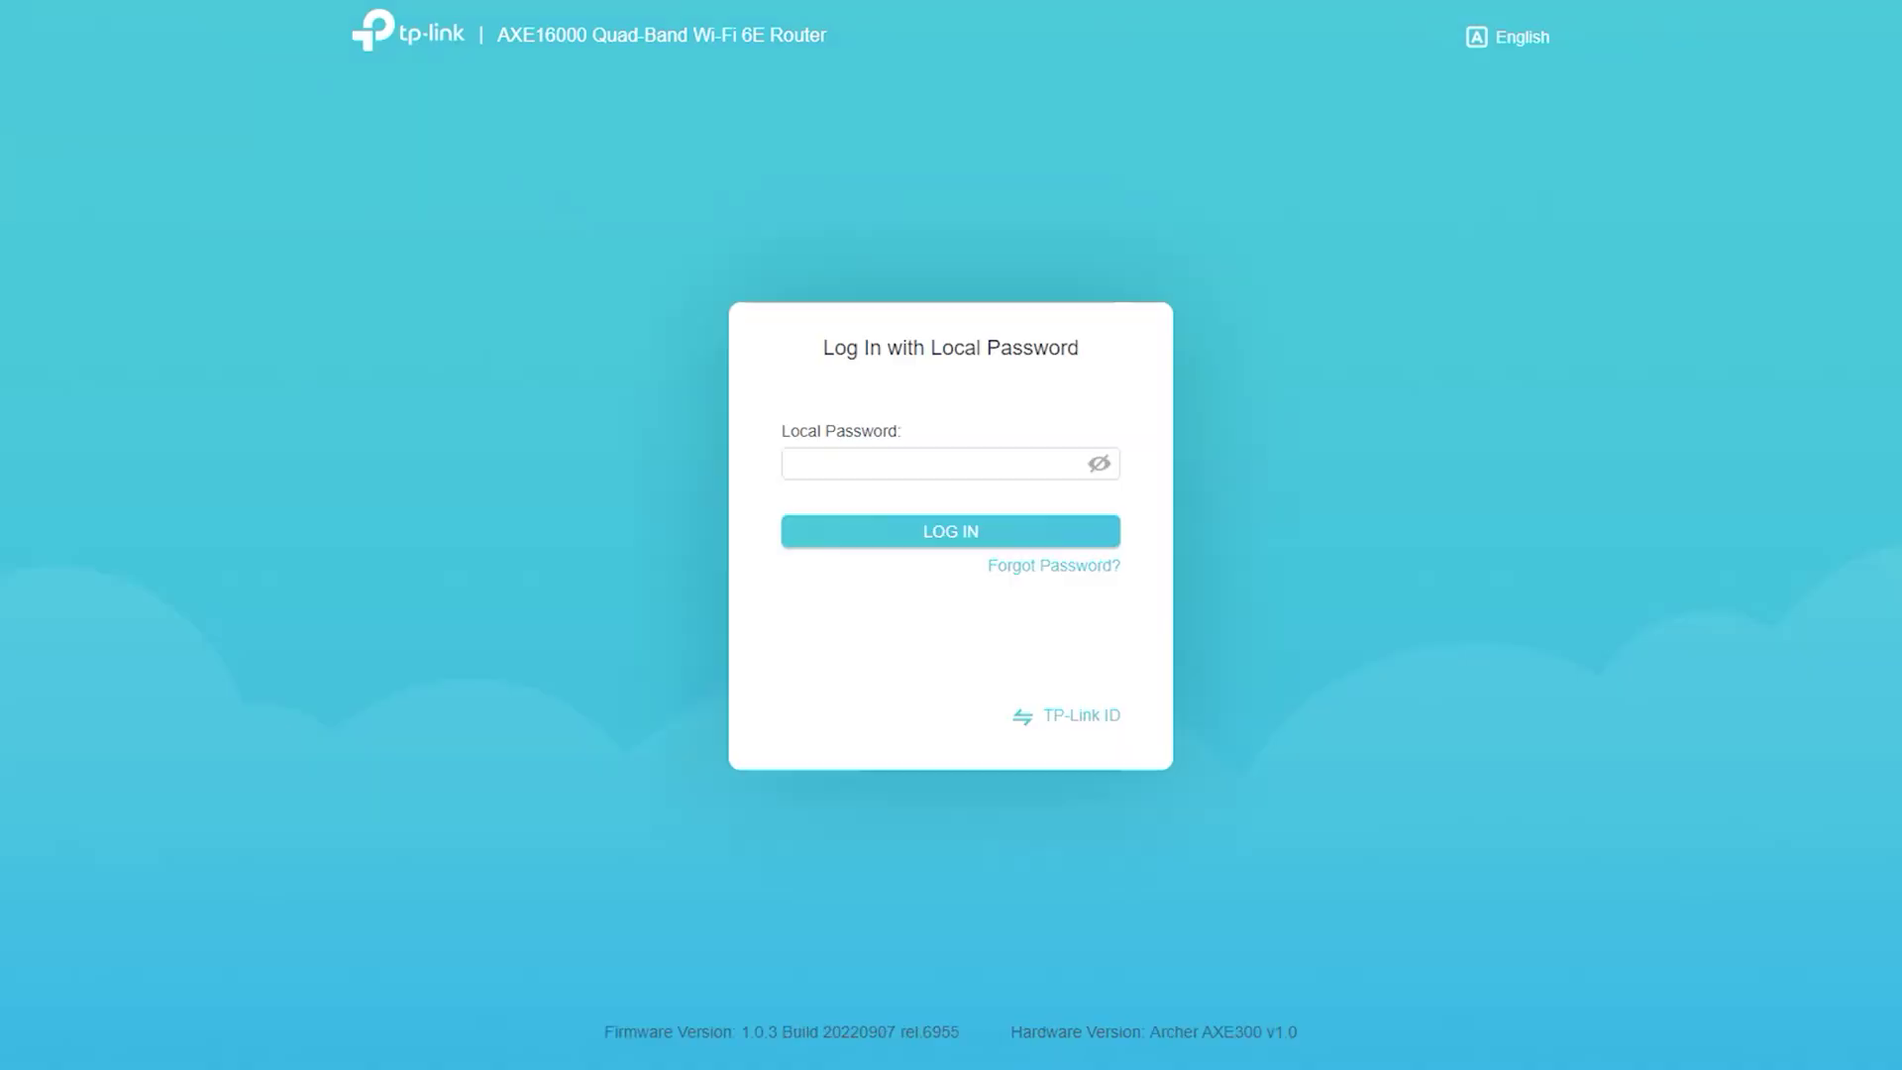